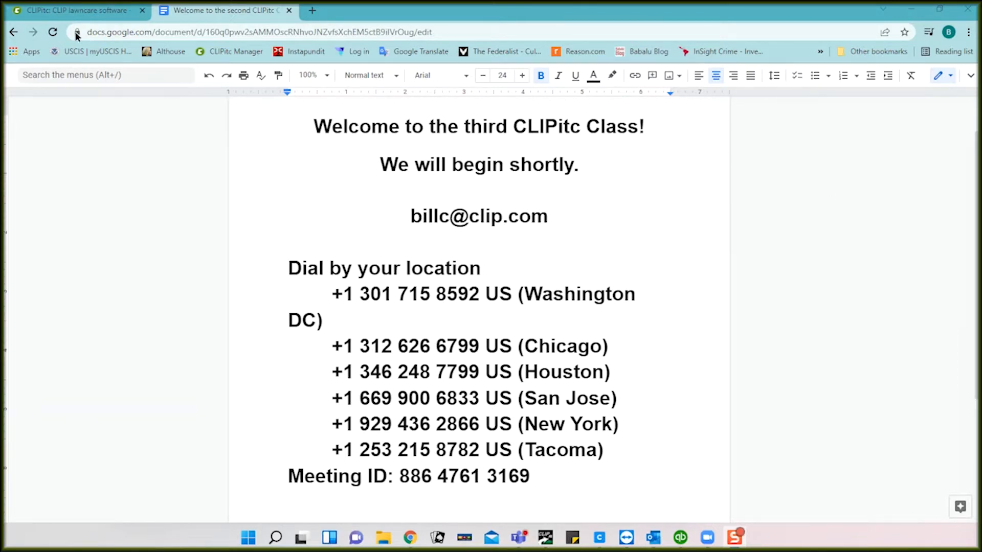
Step: Switch from the Google Docs welcome page to the CLIPitc dashboard tab
{"action": "left_click", "coordinate": [78, 13]}
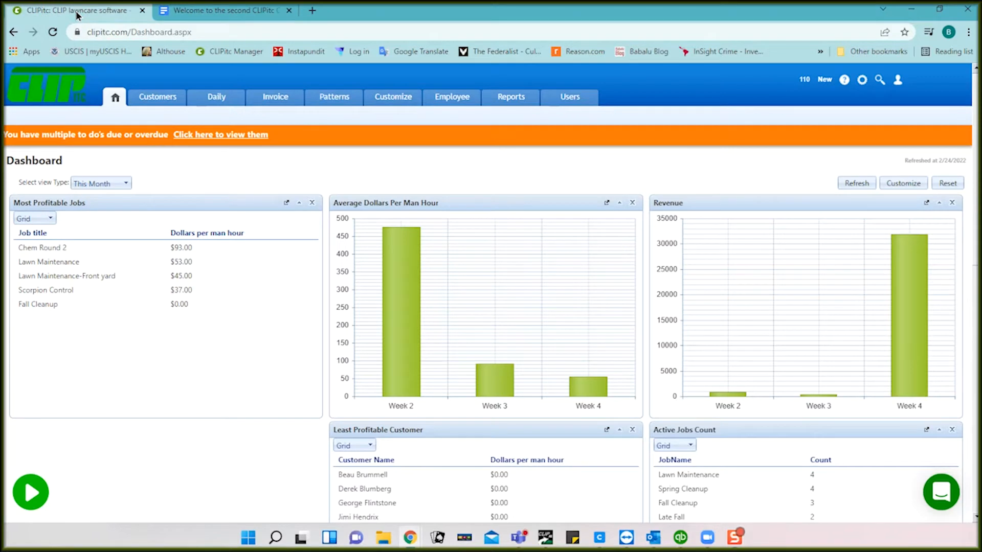
Step: Go to Daily > Record Work and open the job notes for the customer's lawn maintenance job
{"action": "left_click", "coordinate": [212, 97]}
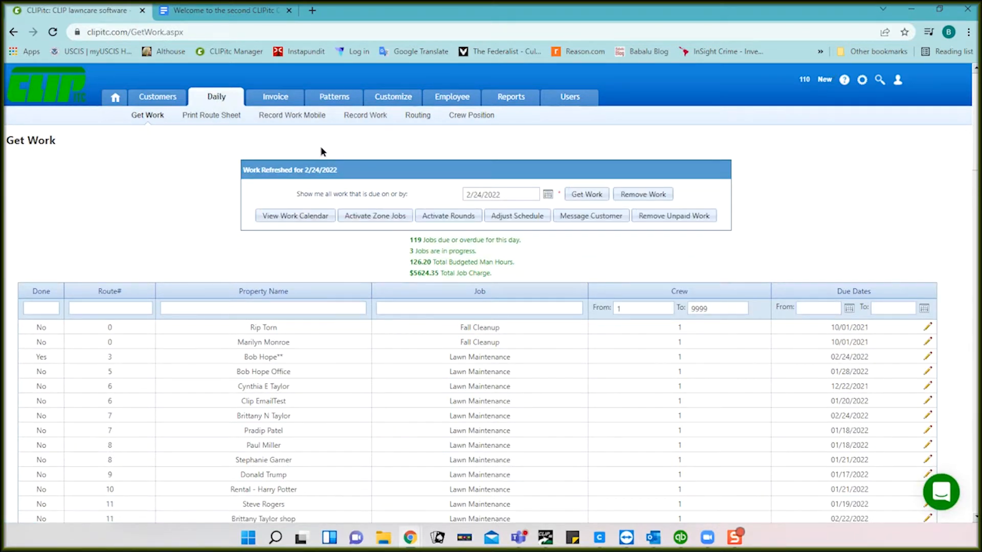
{"action": "left_click", "coordinate": [356, 118]}
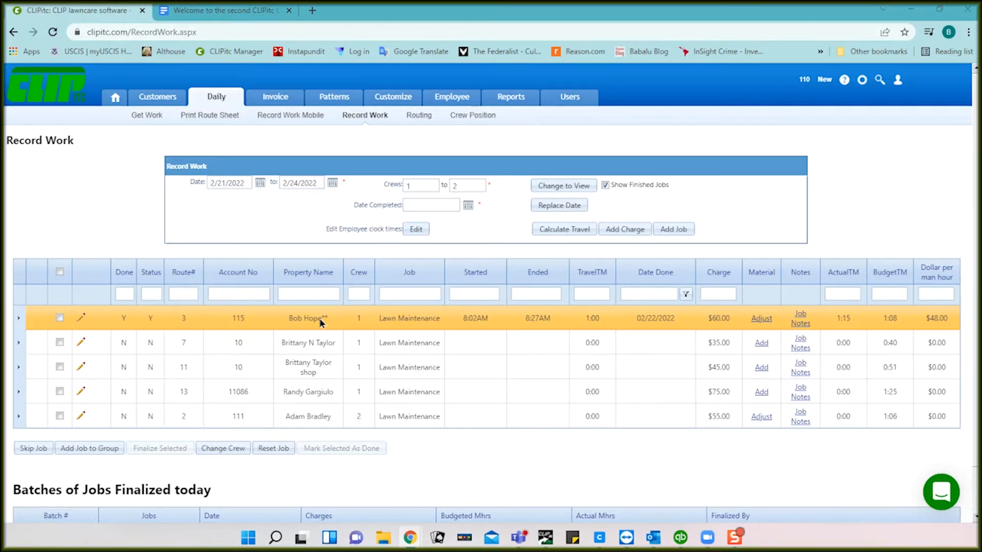
{"action": "left_click", "coordinate": [800, 316]}
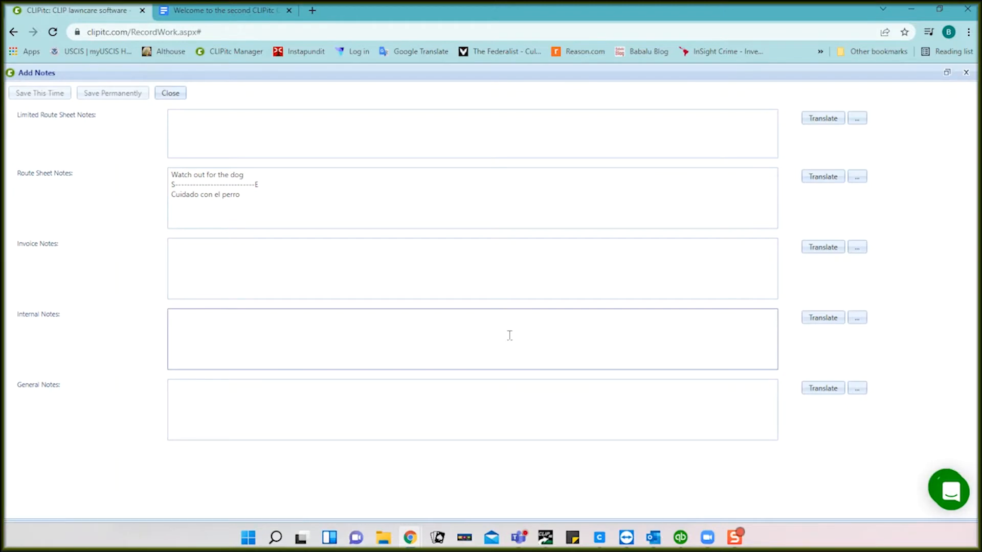
Step: Add the invoice note 'More invoice note info' to the job, save it, and close the editor
{"action": "left_click", "coordinate": [409, 256]}
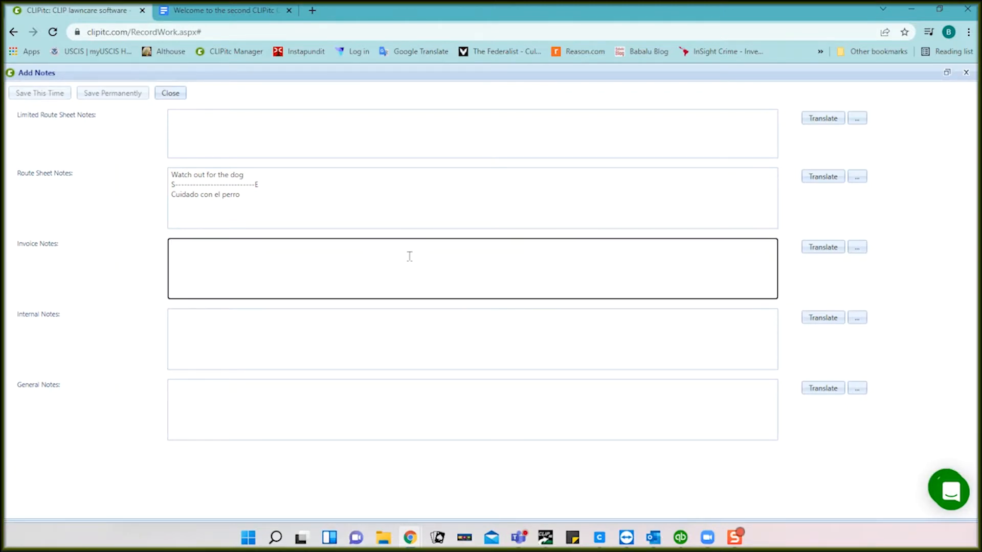
{"action": "type", "text": "More "}
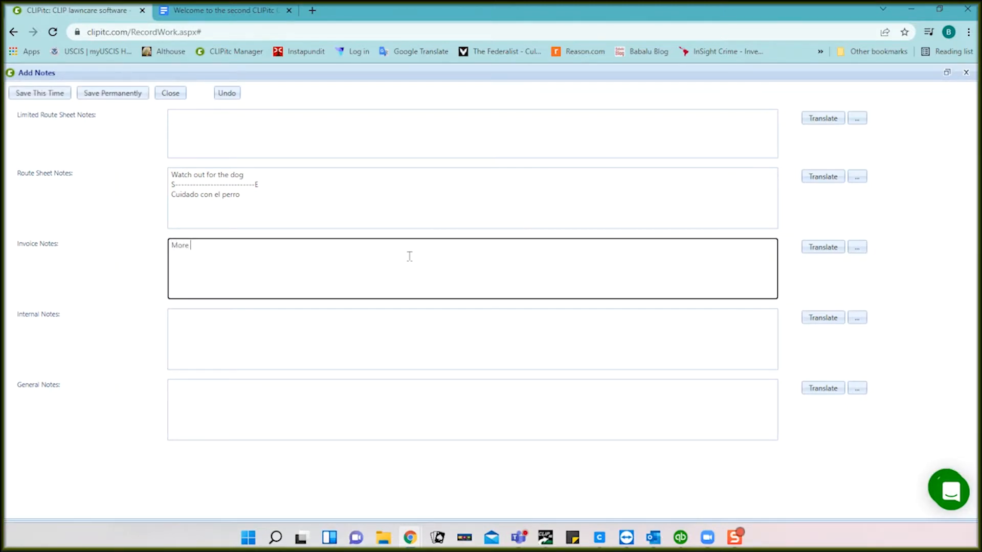
{"action": "type", "text": "invoice note info"}
{"action": "left_click", "coordinate": [58, 95]}
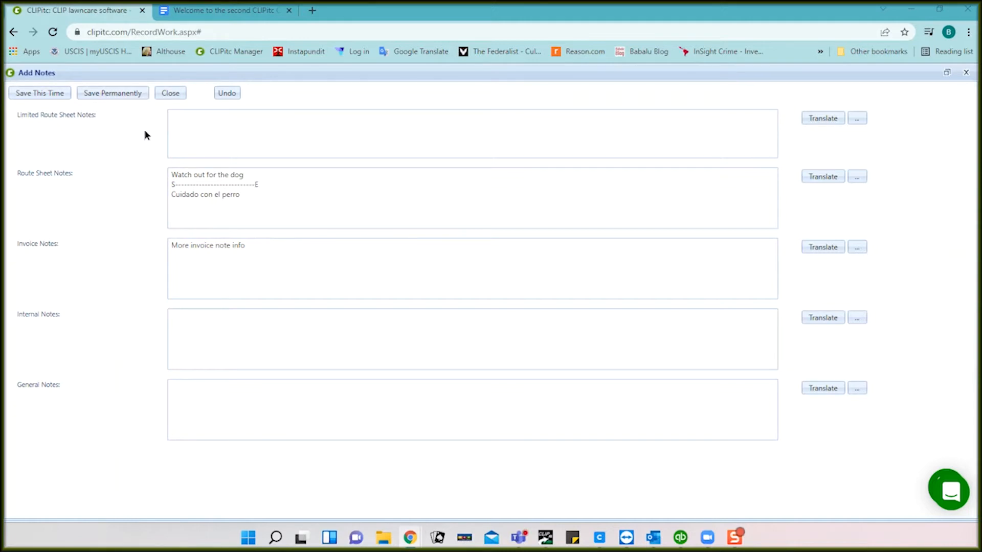
{"action": "left_click", "coordinate": [171, 93]}
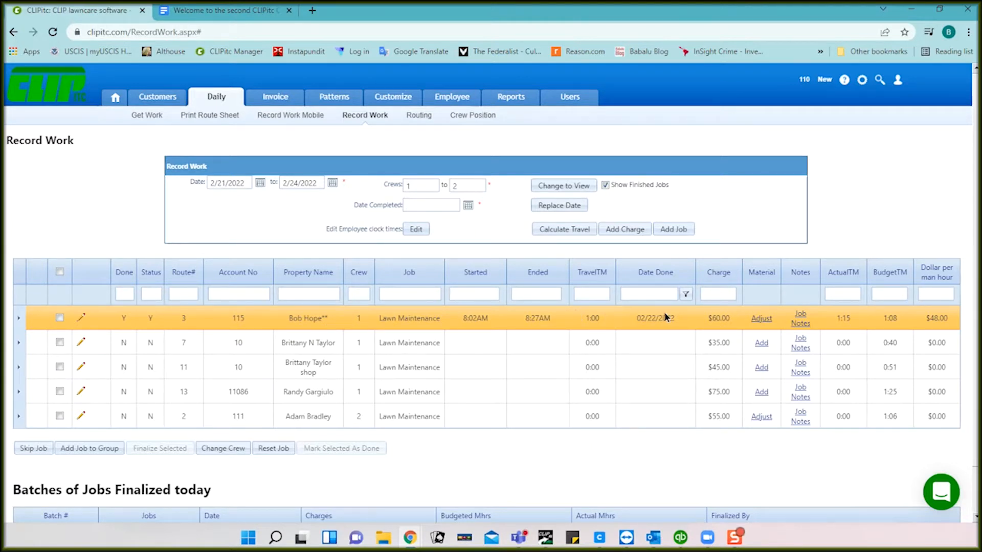
Step: Change the job's Bag material quantity to 3, for a $6.00 total, and save it
{"action": "left_click", "coordinate": [762, 318]}
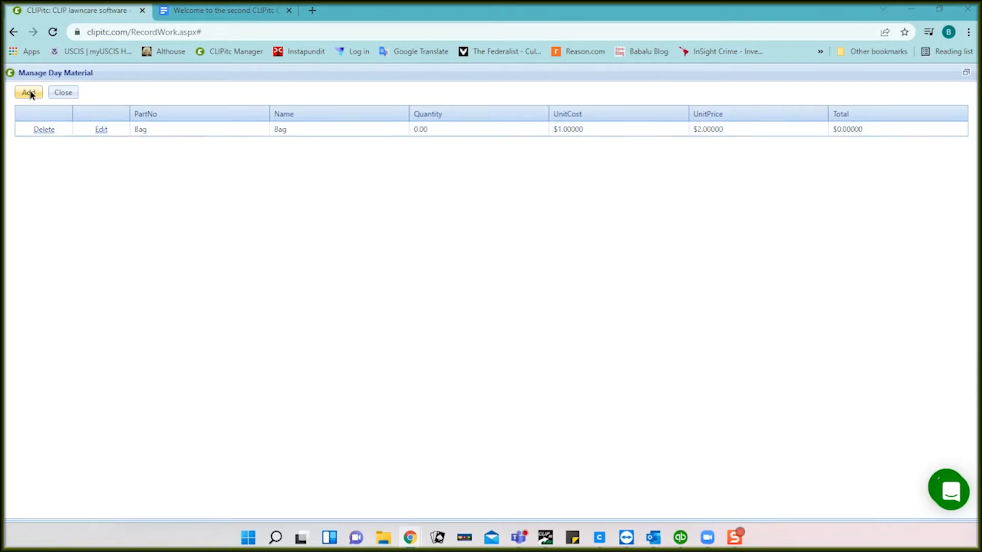
{"action": "left_click", "coordinate": [101, 130]}
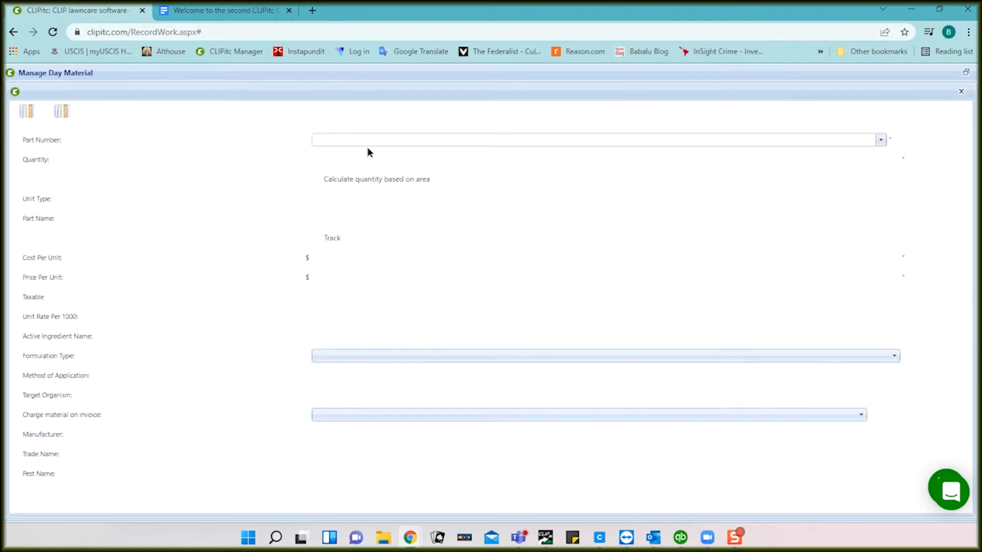
{"action": "left_click", "coordinate": [377, 159]}
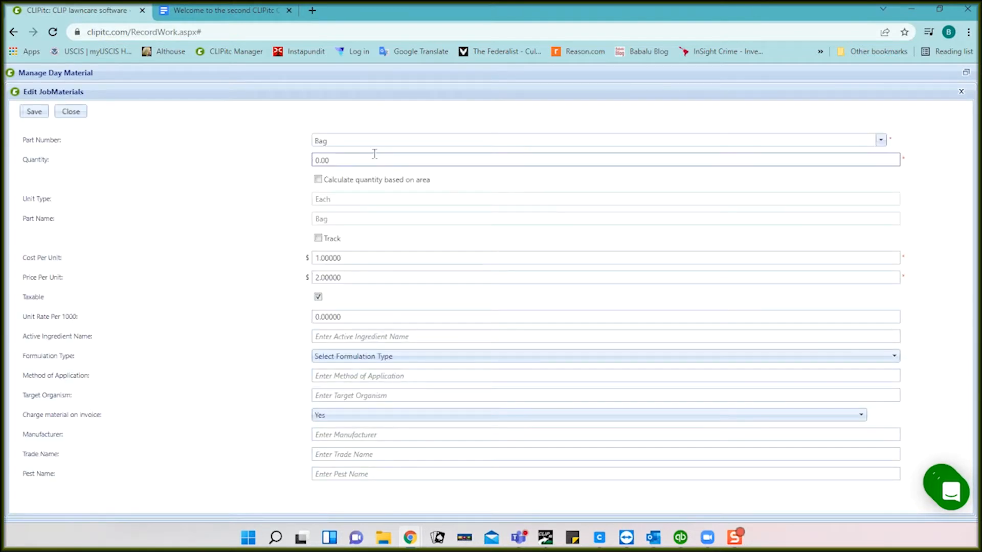
{"action": "type", "text": "3"}
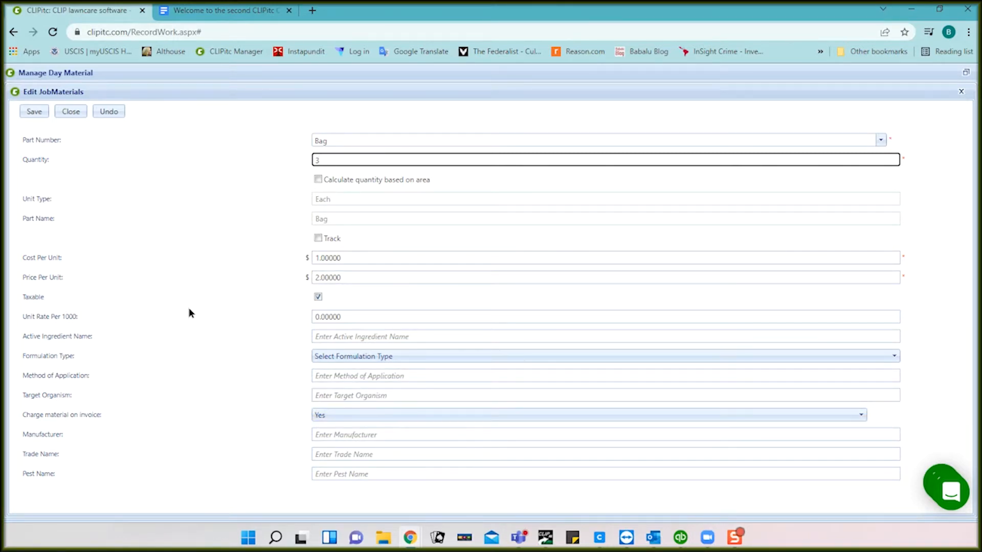
{"action": "left_click", "coordinate": [34, 111]}
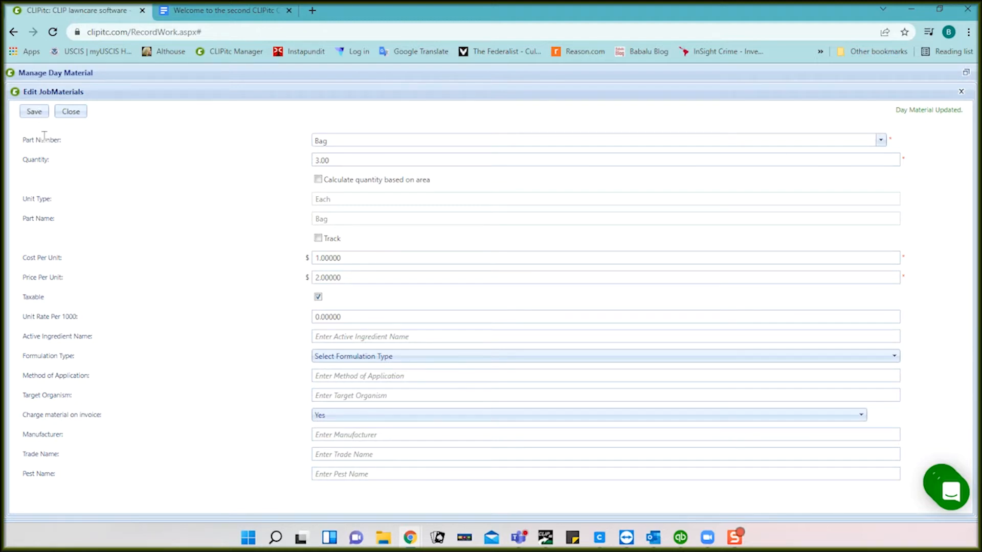
{"action": "left_click", "coordinate": [36, 116]}
{"action": "left_click", "coordinate": [71, 112]}
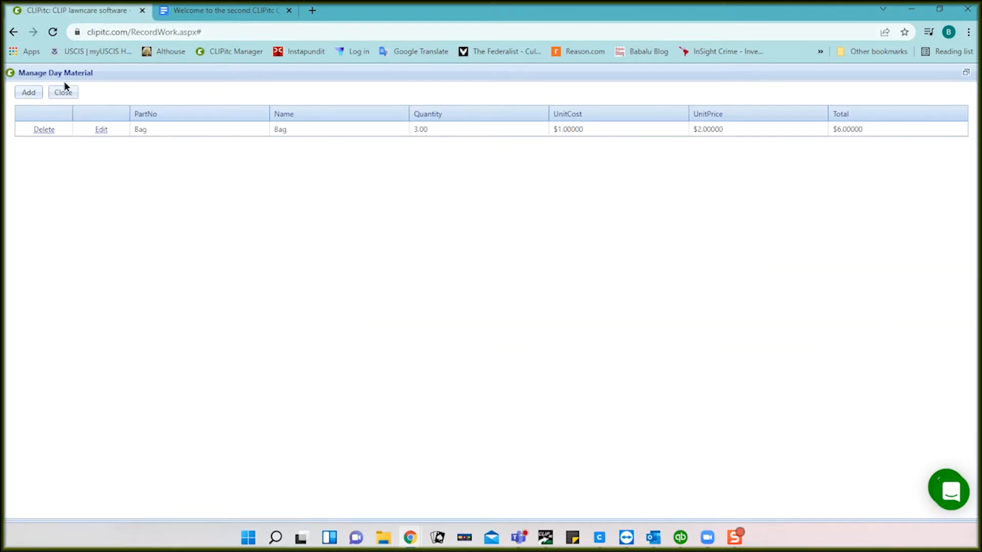
{"action": "left_click", "coordinate": [62, 93]}
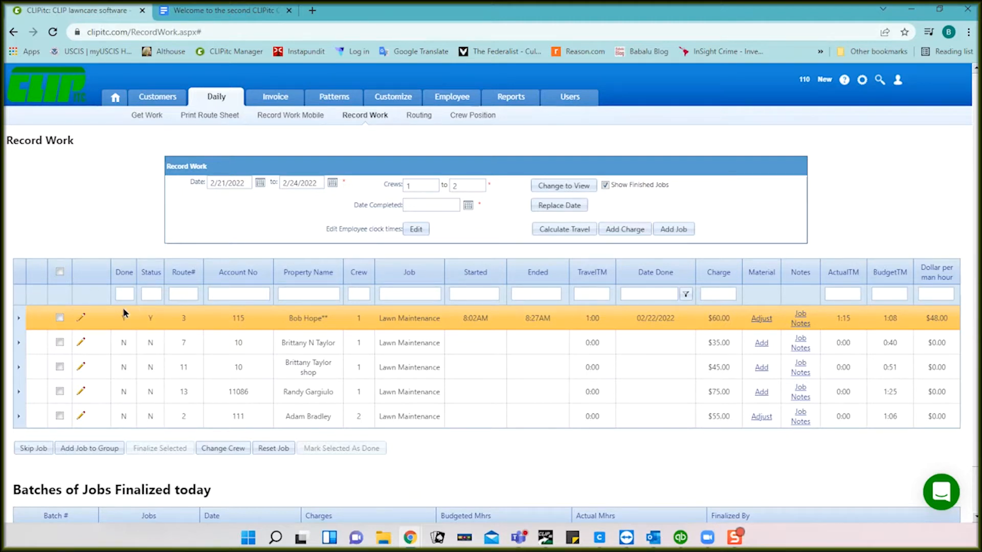
Step: Review the job's time and charge details, now $66.00 with materials, and close the panel
{"action": "left_click", "coordinate": [19, 319]}
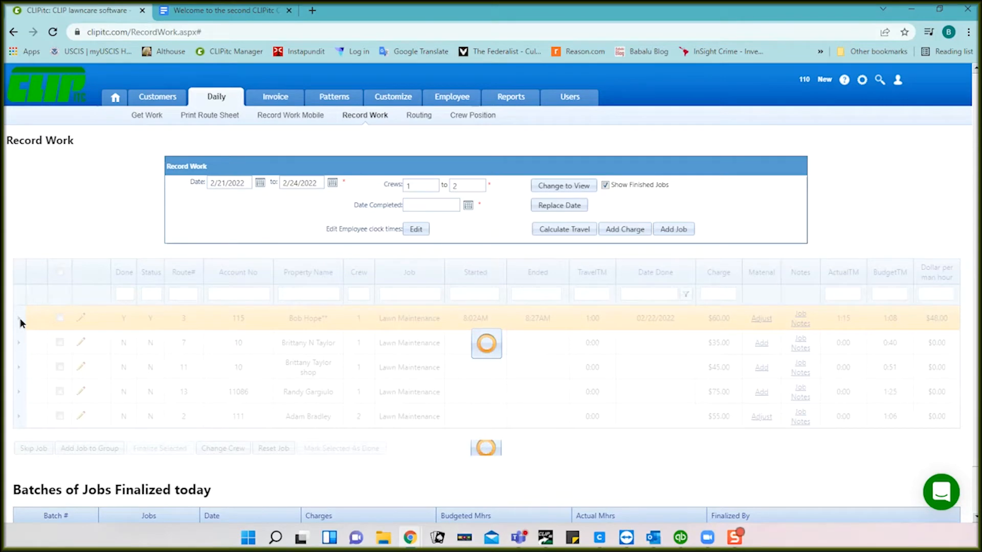
{"action": "scroll", "coordinate": [287, 360], "scroll_direction": "down", "scroll_amount": 5}
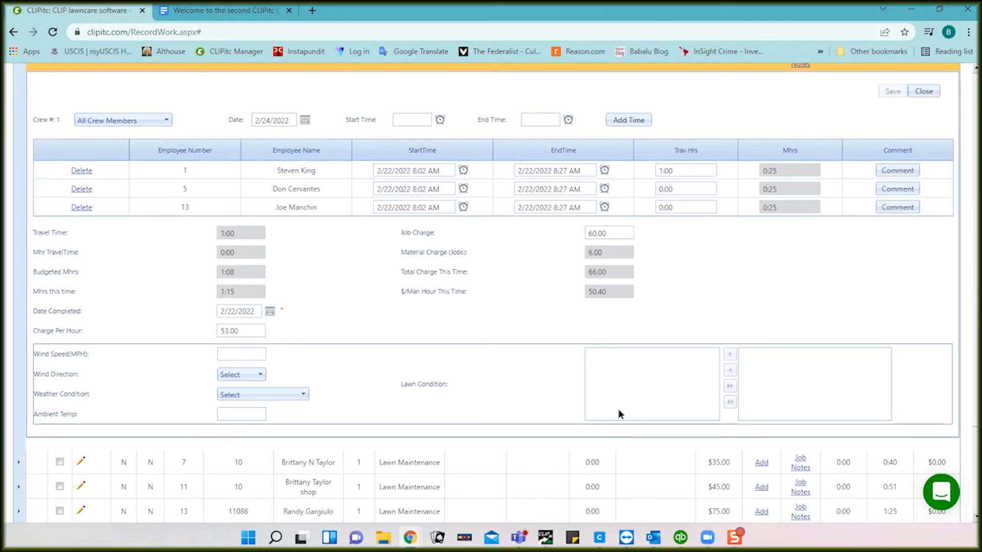
{"action": "left_click", "coordinate": [221, 353]}
{"action": "scroll", "coordinate": [345, 367], "scroll_direction": "up", "scroll_amount": 1}
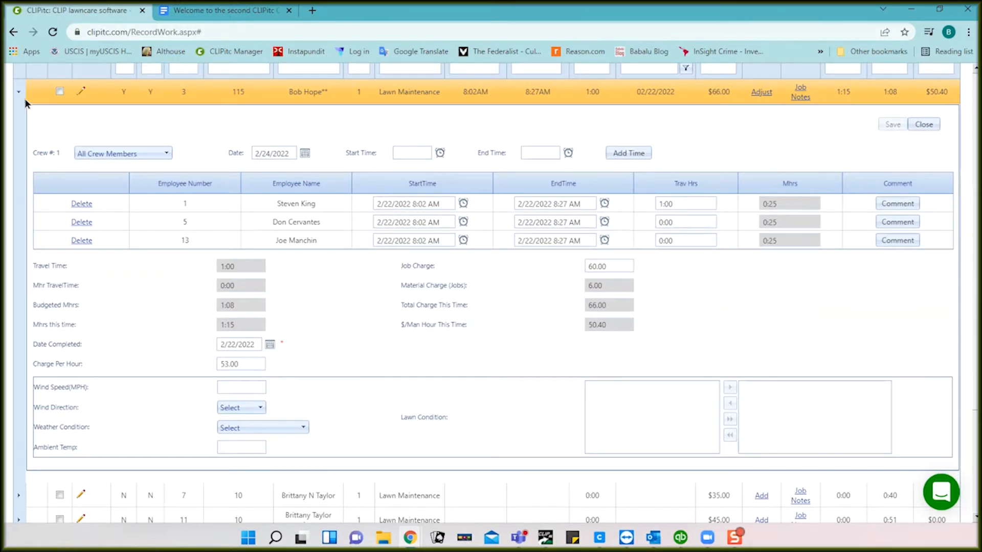
{"action": "left_click", "coordinate": [926, 125]}
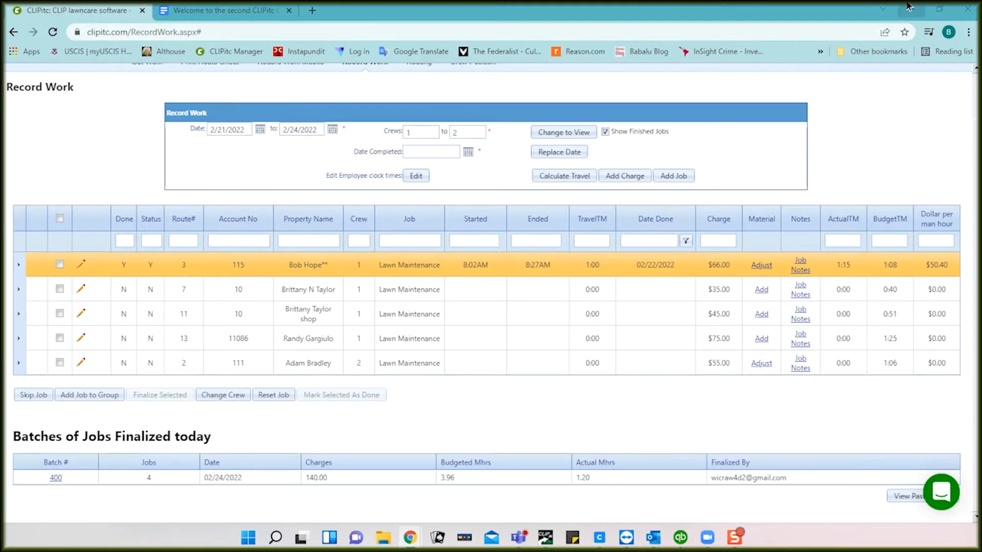
{"action": "scroll", "coordinate": [892, 117], "scroll_direction": "up", "scroll_amount": 1}
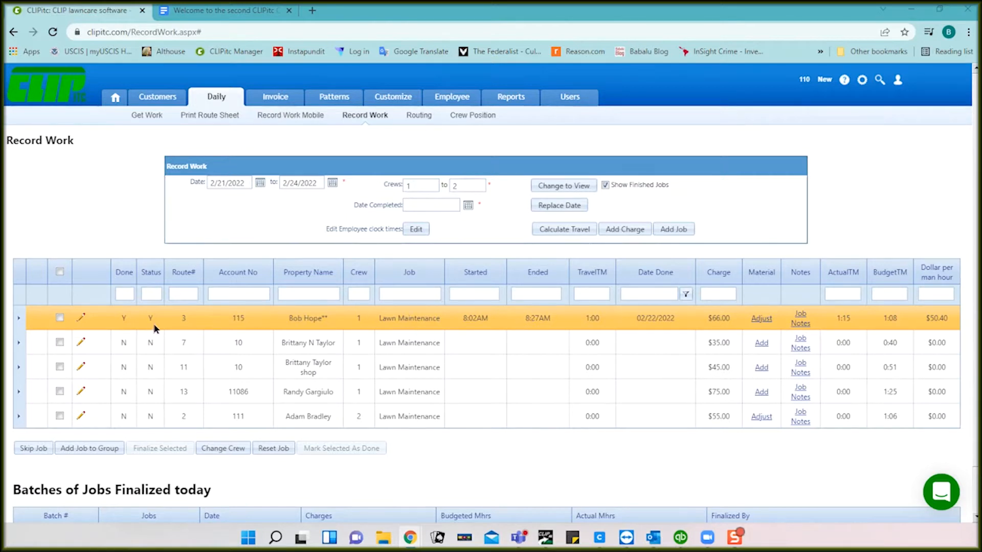
{"action": "left_click", "coordinate": [60, 319]}
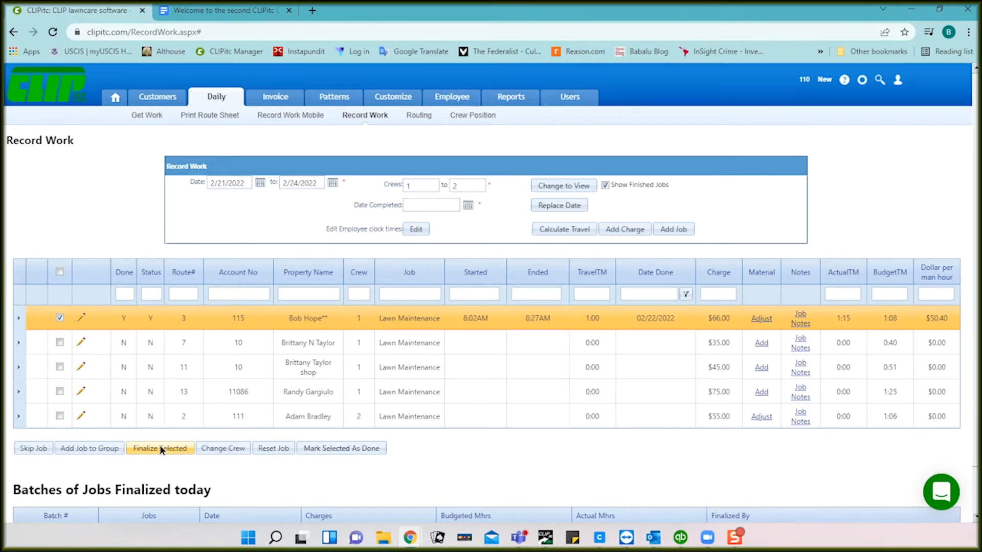
{"action": "left_click", "coordinate": [160, 449]}
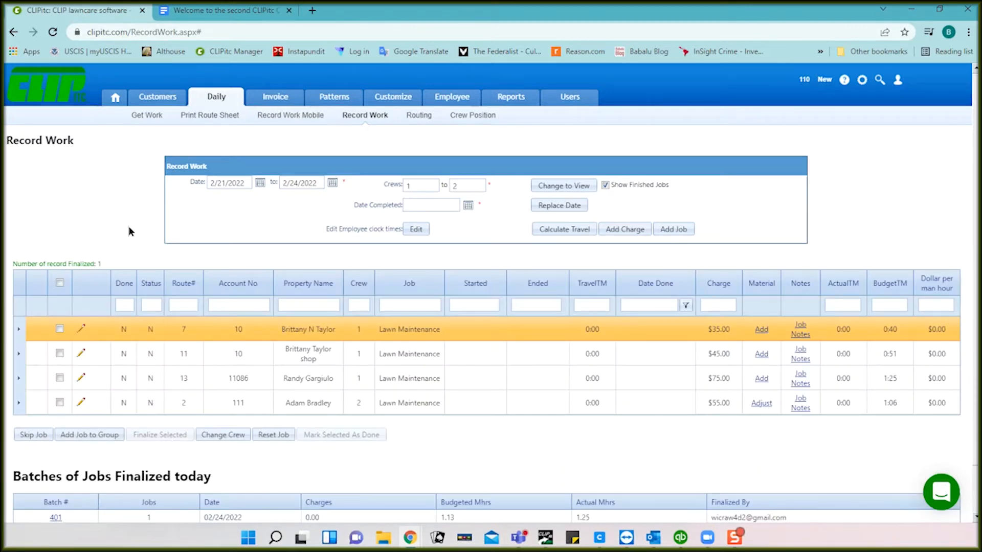
Step: Open invoice generation with Invoice Date 2/28/2022 and Due Date 3/10/2022
{"action": "left_click", "coordinate": [277, 101]}
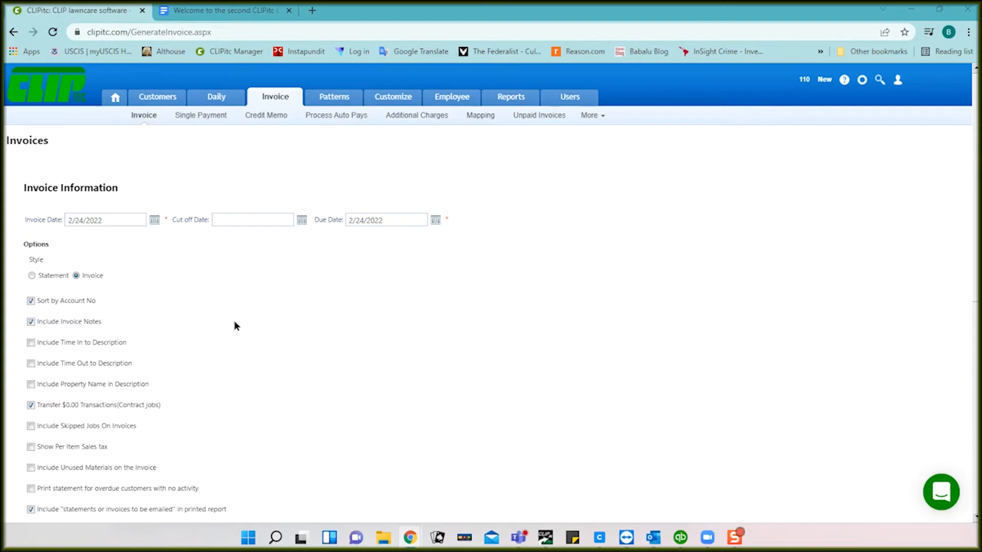
{"action": "left_click", "coordinate": [154, 221]}
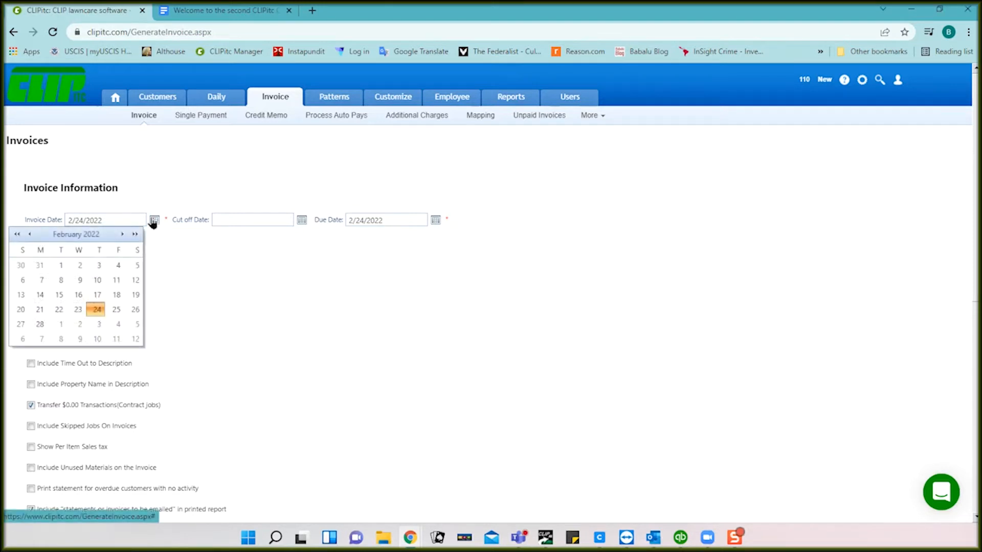
{"action": "left_click", "coordinate": [40, 324]}
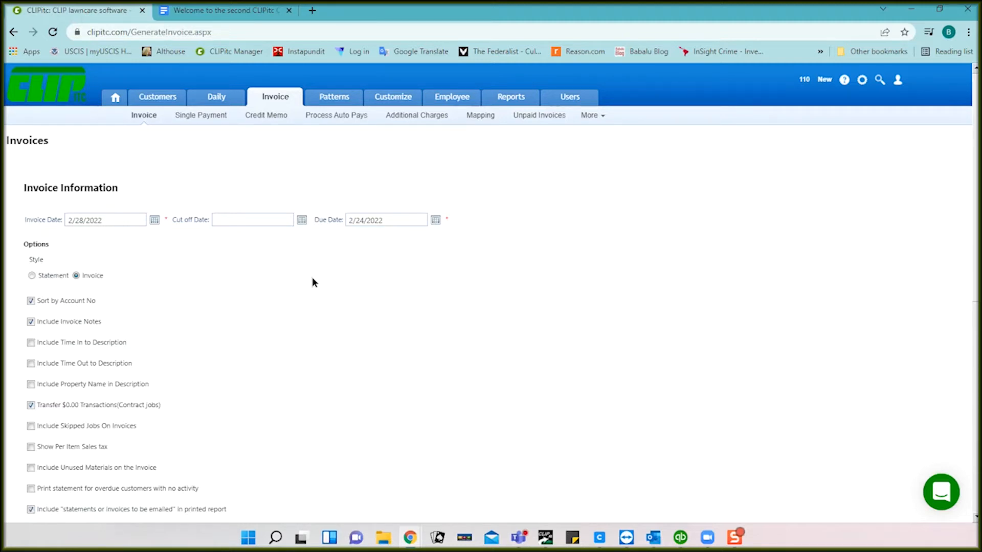
{"action": "left_click", "coordinate": [436, 221]}
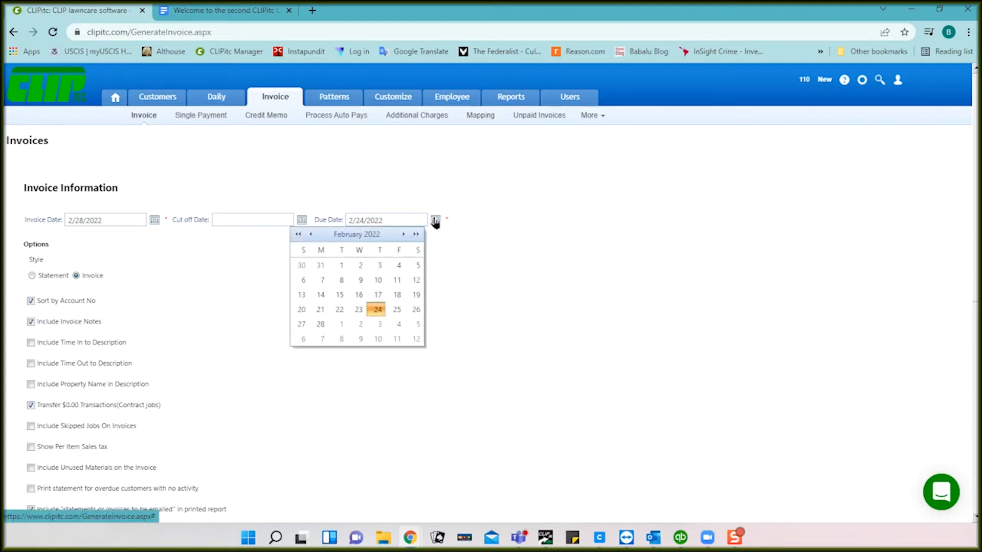
{"action": "left_click", "coordinate": [377, 339]}
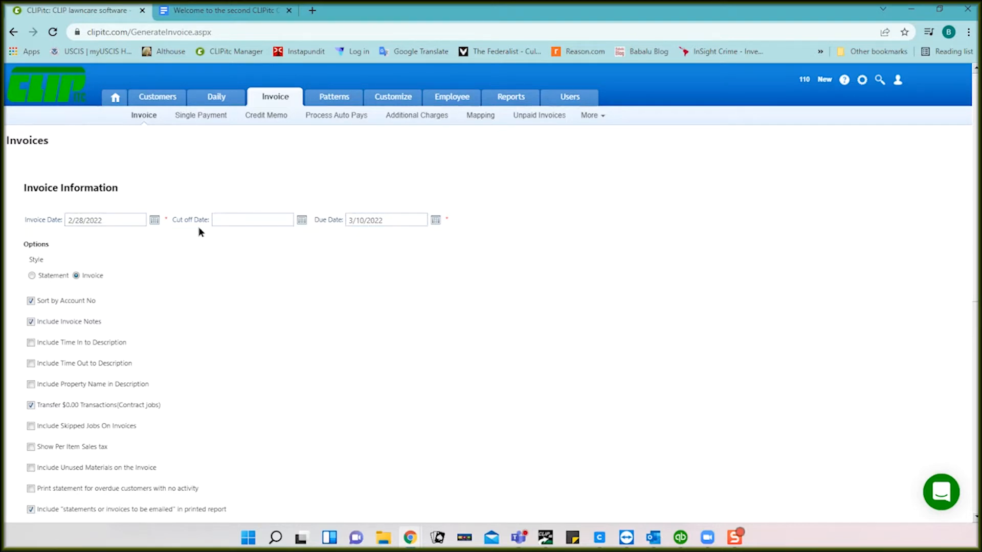
{"action": "scroll", "coordinate": [244, 276], "scroll_direction": "down", "scroll_amount": 2}
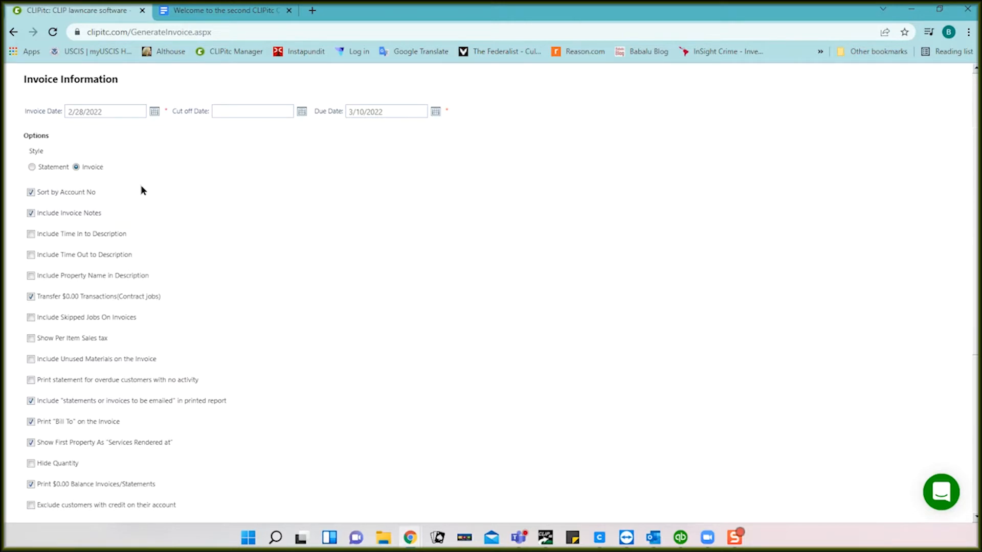
{"action": "scroll", "coordinate": [150, 178], "scroll_direction": "up", "scroll_amount": 2}
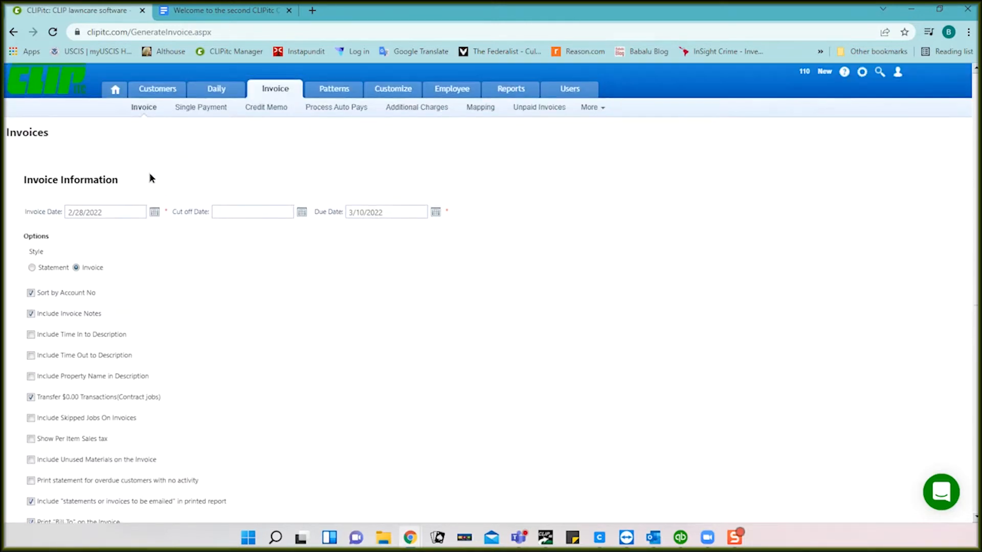
Step: Open the Customers page in a new browser tab and switch to the customer's record
{"action": "mouse_move", "coordinate": [158, 101]}
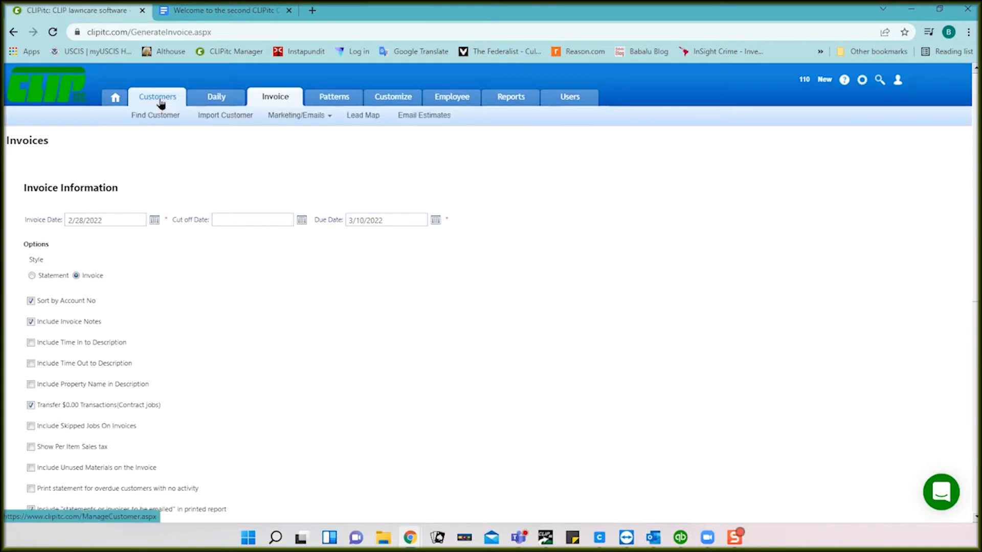
{"action": "right_click", "coordinate": [161, 103]}
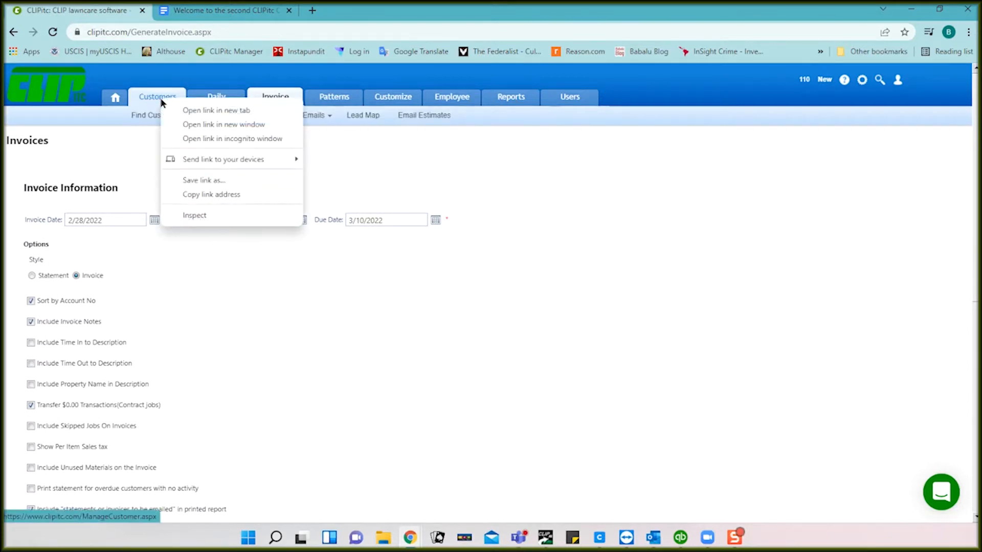
{"action": "left_click", "coordinate": [189, 110]}
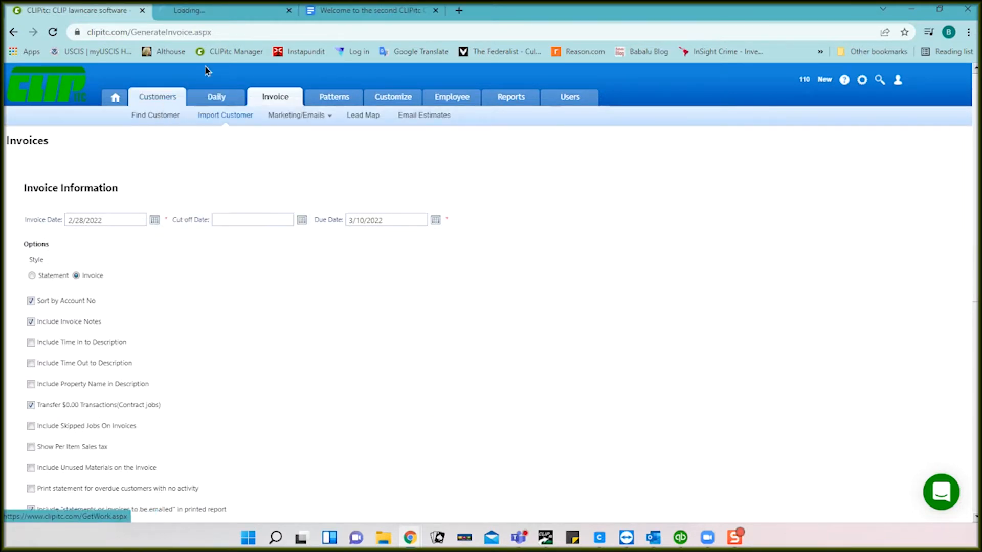
{"action": "left_click", "coordinate": [214, 12]}
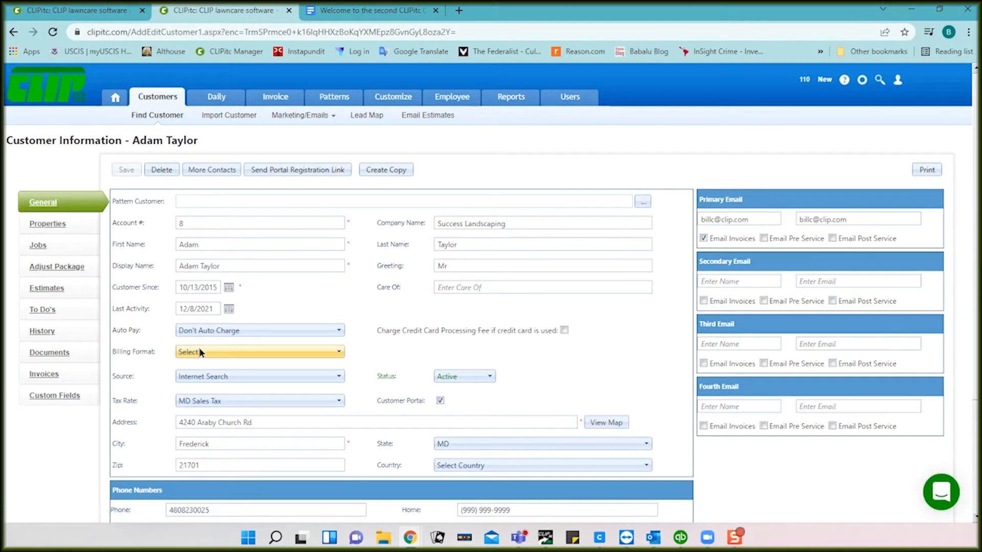
Step: Check the customer's billing format choices, then set the invoice run style to Statement
{"action": "left_click", "coordinate": [292, 352]}
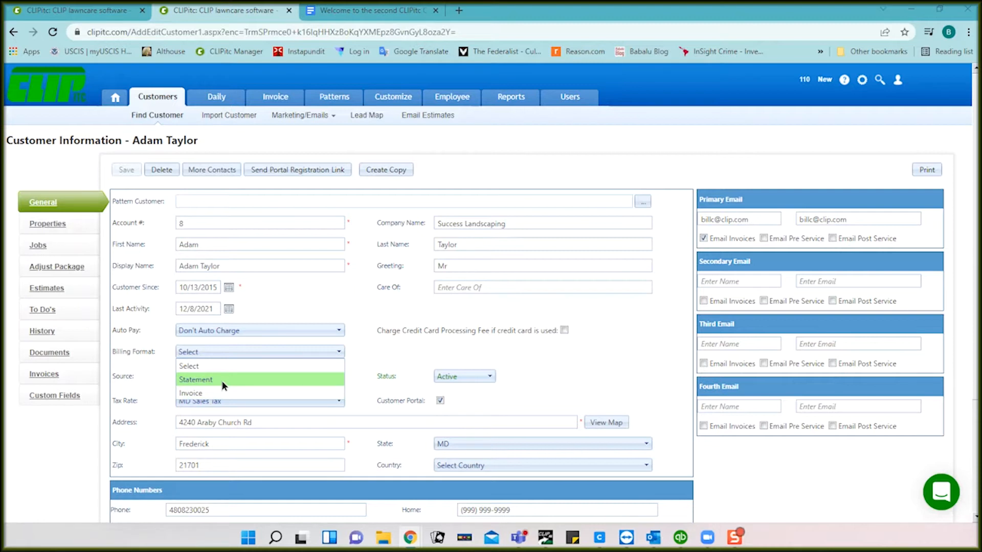
{"action": "left_click", "coordinate": [365, 351]}
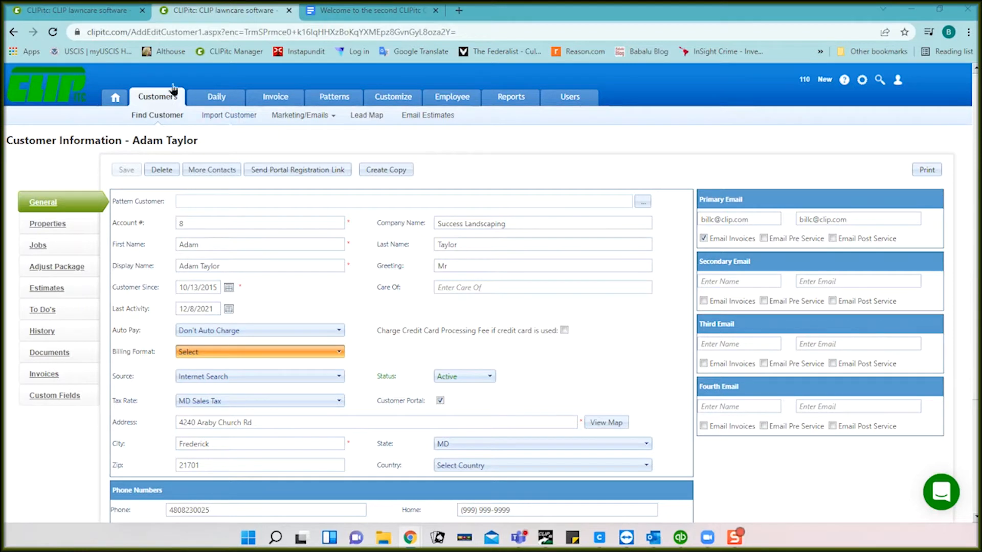
{"action": "left_click", "coordinate": [102, 13]}
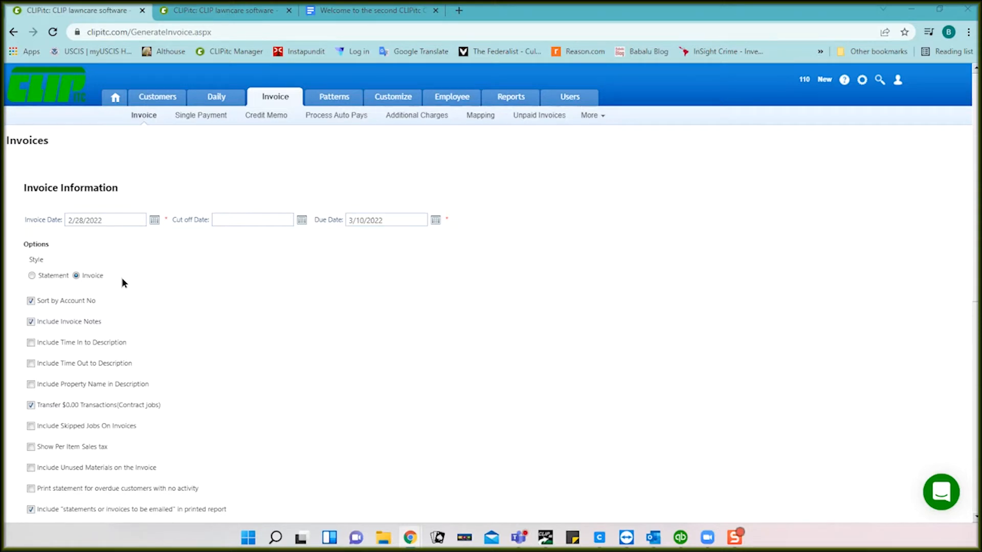
{"action": "left_click", "coordinate": [31, 276]}
{"action": "left_click", "coordinate": [226, 9]}
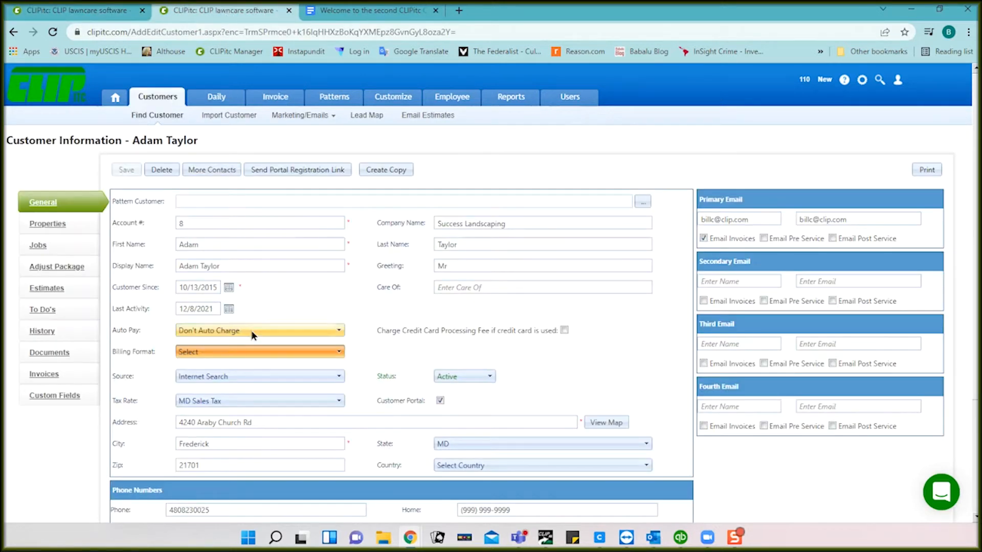
Step: Set the customer's Billing Format to Statement and save the record
{"action": "left_click", "coordinate": [254, 352]}
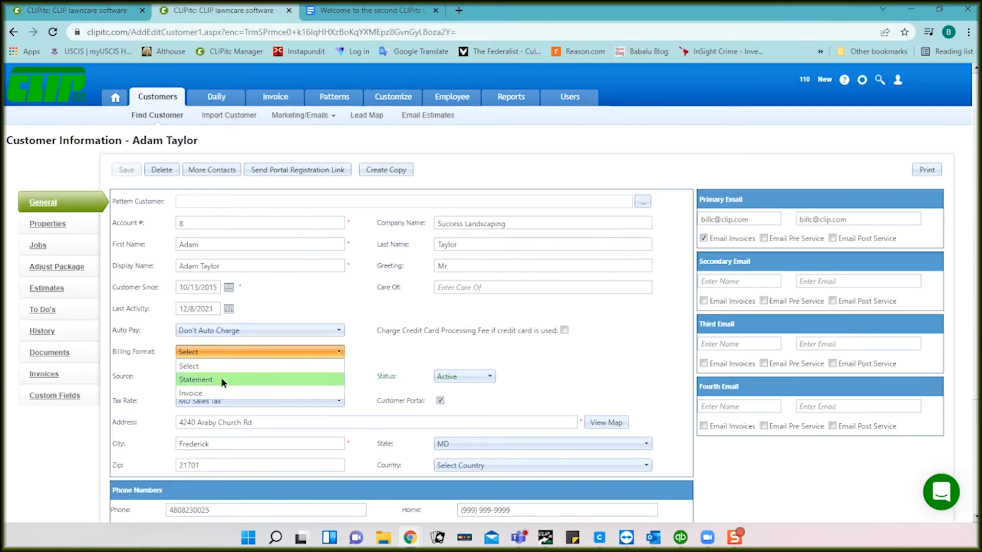
{"action": "left_click", "coordinate": [221, 379]}
{"action": "left_click", "coordinate": [126, 170]}
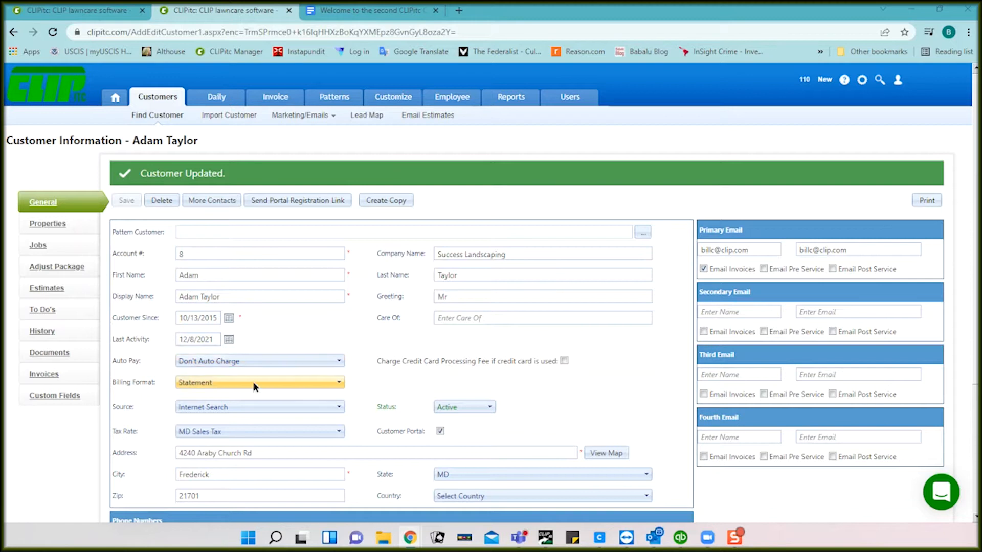
Step: Return to the invoice generation tab and scroll down through its statement options
{"action": "left_click", "coordinate": [74, 9]}
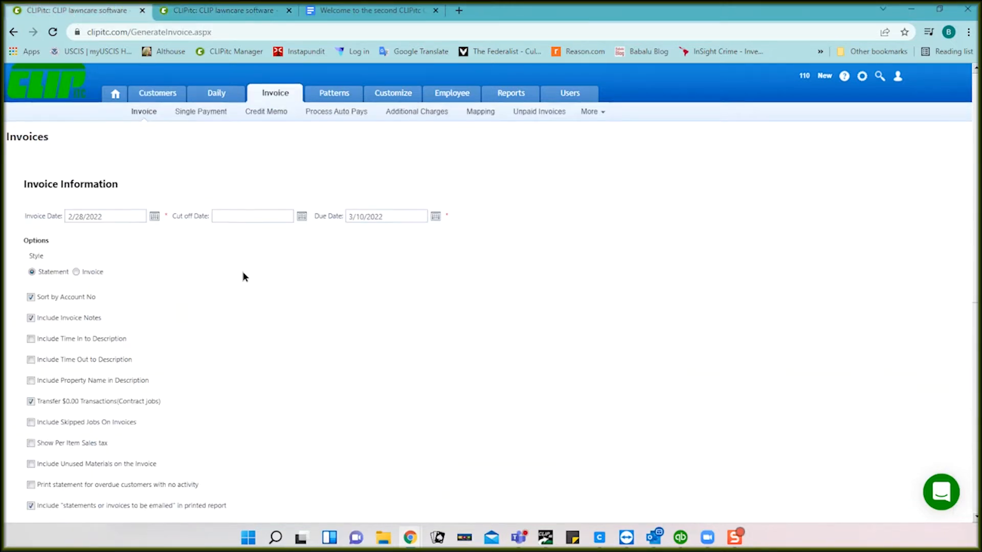
{"action": "scroll", "coordinate": [243, 272], "scroll_direction": "down", "scroll_amount": 2}
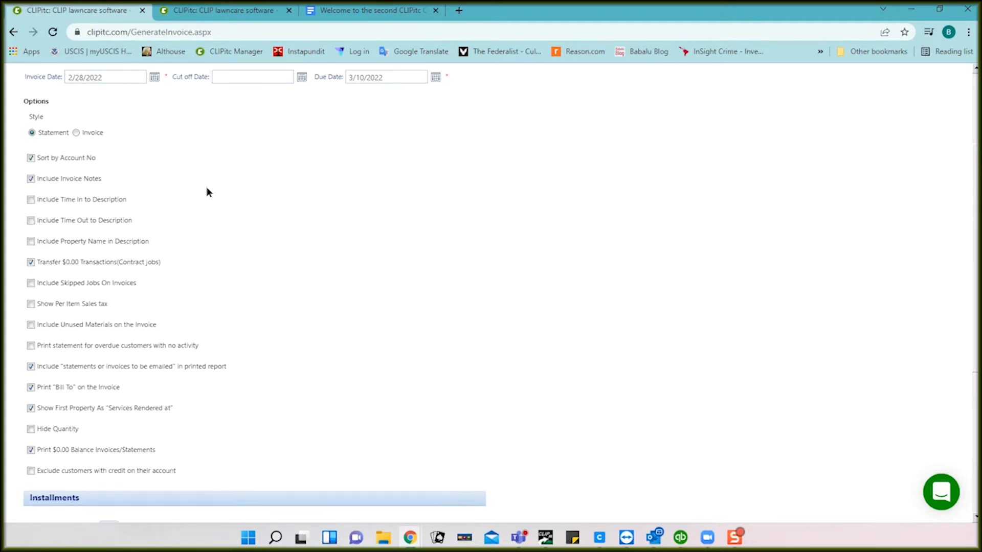
{"action": "scroll", "coordinate": [207, 192], "scroll_direction": "down", "scroll_amount": 1}
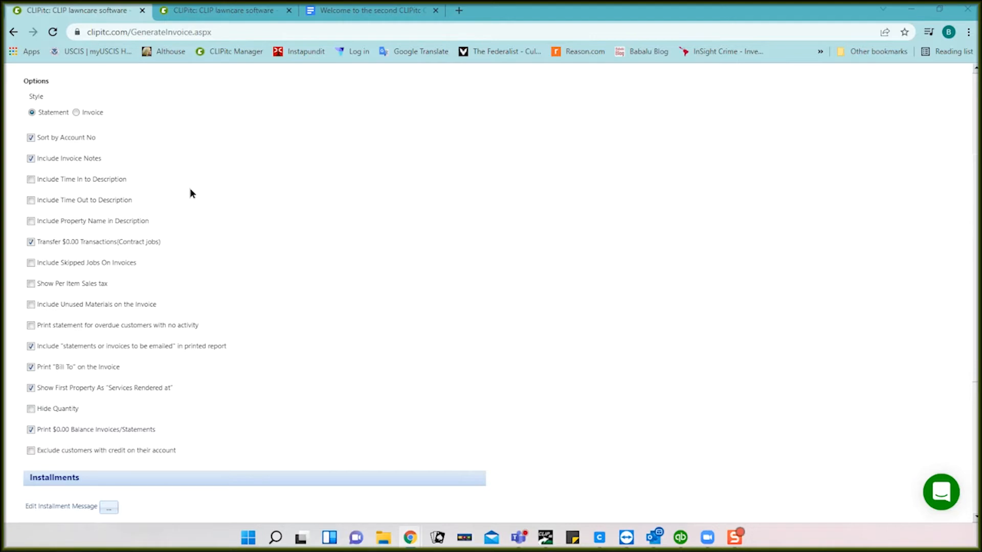
{"action": "scroll", "coordinate": [228, 234], "scroll_direction": "down", "scroll_amount": 2}
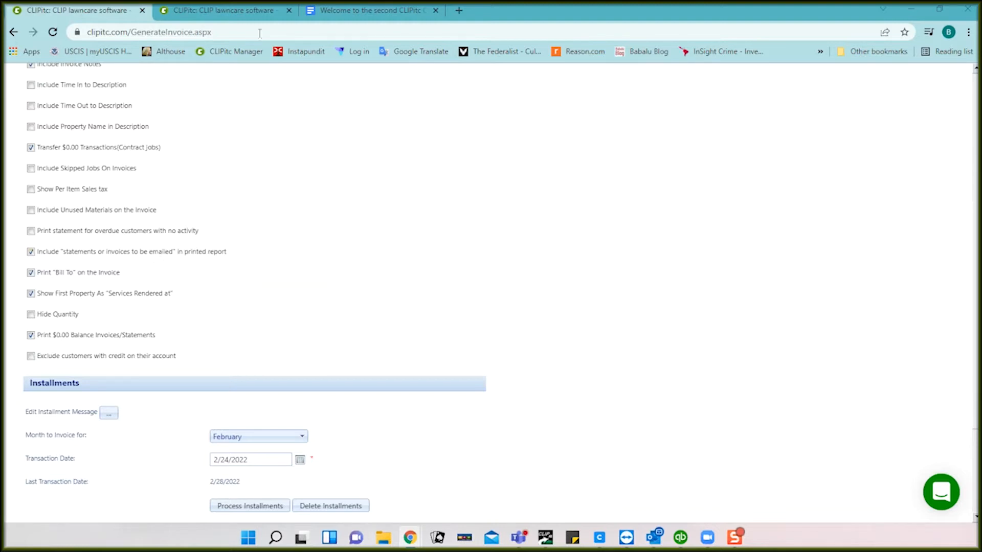
{"action": "left_click", "coordinate": [247, 10]}
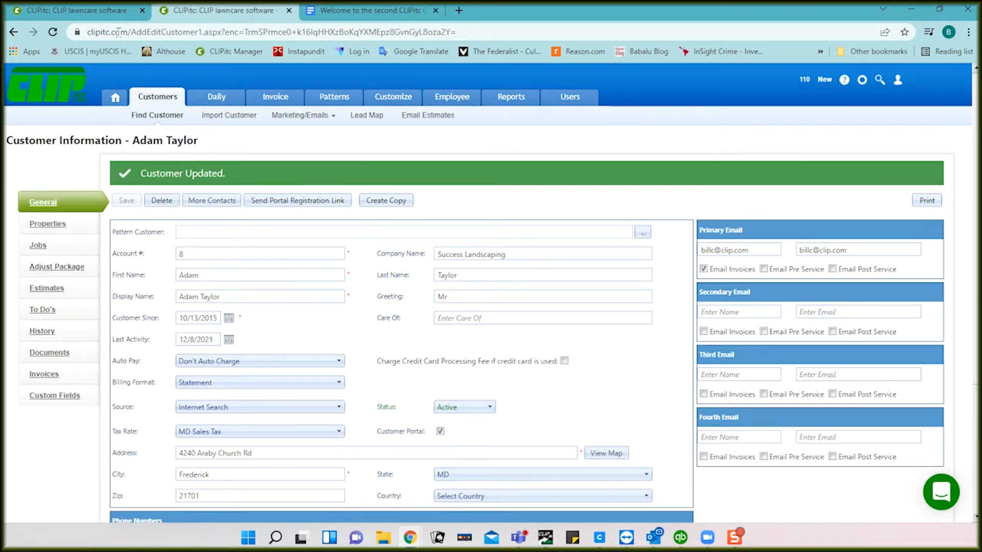
{"action": "left_click", "coordinate": [94, 14]}
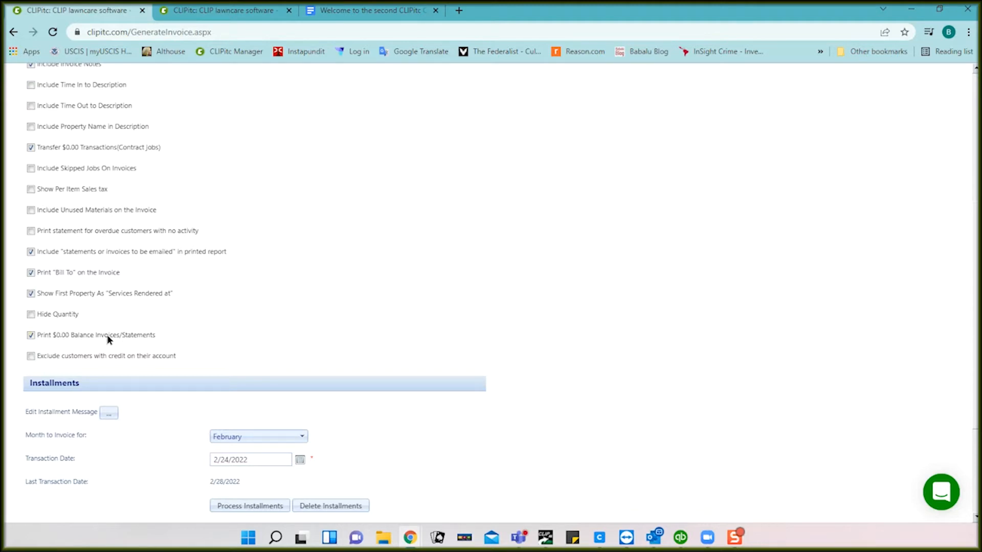
Step: Tick 'Exclude customers with credit on their account' and untick 'Print $0.00 Balance Invoices/Statements'
{"action": "left_click", "coordinate": [30, 357]}
{"action": "left_click", "coordinate": [30, 336]}
{"action": "scroll", "coordinate": [291, 162], "scroll_direction": "up", "scroll_amount": 3}
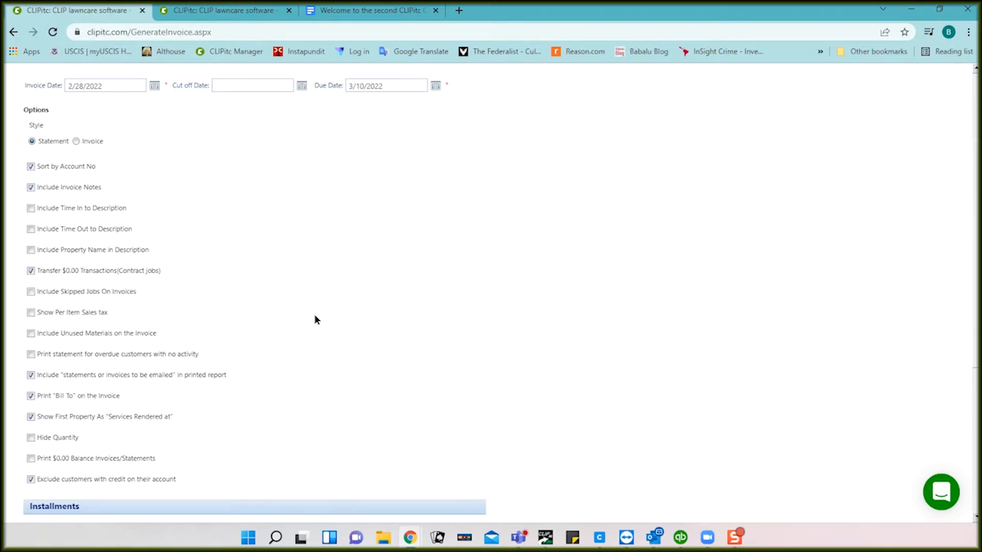
{"action": "scroll", "coordinate": [317, 318], "scroll_direction": "down", "scroll_amount": 4}
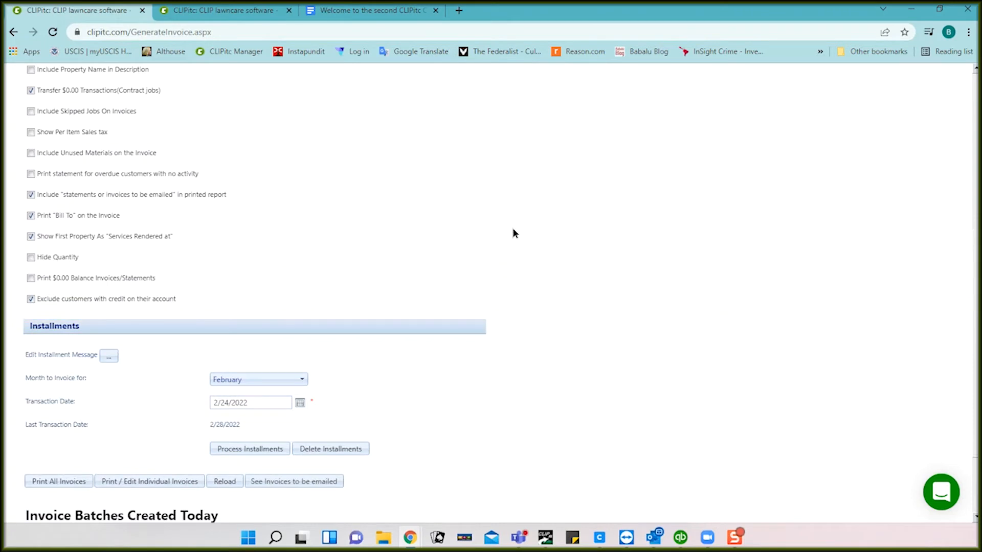
{"action": "scroll", "coordinate": [514, 233], "scroll_direction": "down", "scroll_amount": 2}
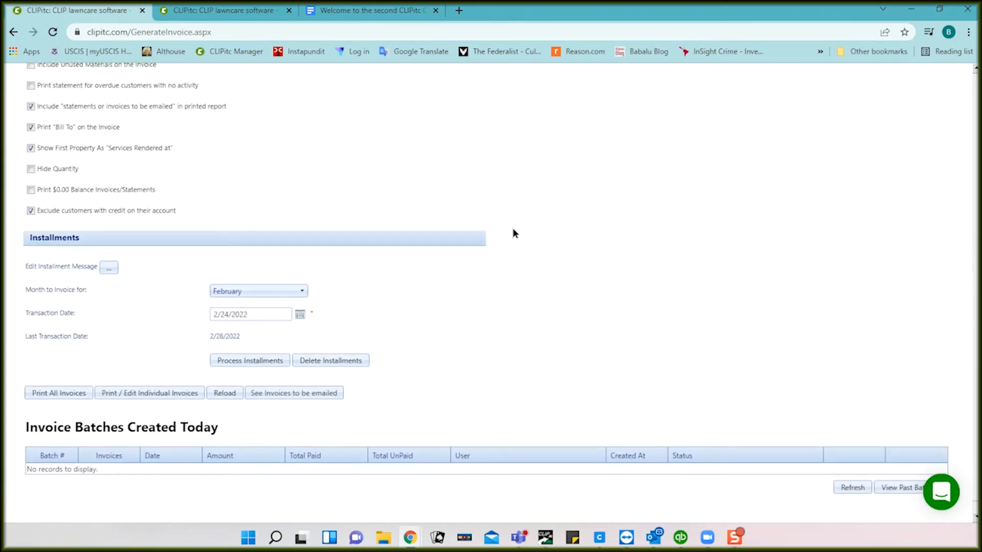
{"action": "scroll", "coordinate": [548, 284], "scroll_direction": "down", "scroll_amount": 1}
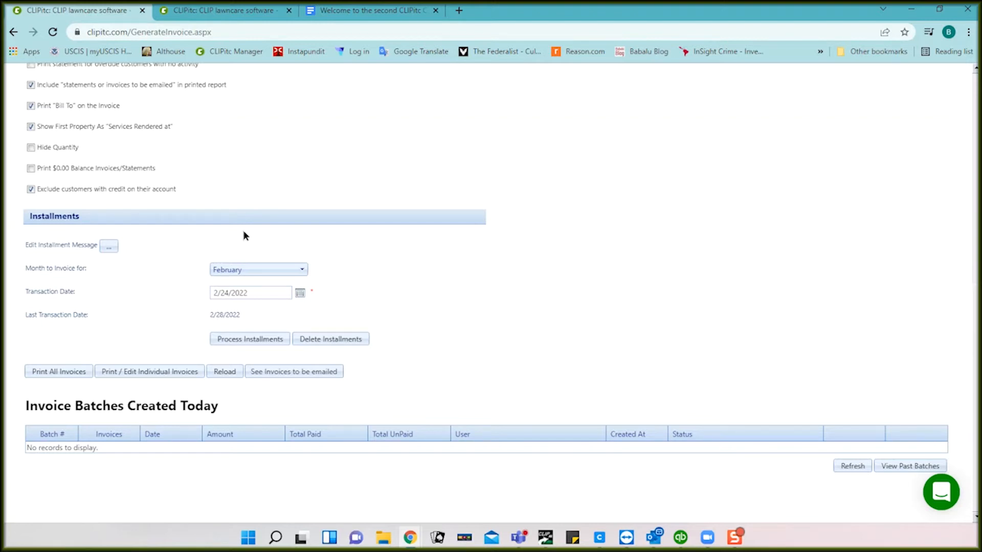
Step: Open the installment message setup showing 'Installment for the month of *M*'
{"action": "left_click", "coordinate": [107, 246]}
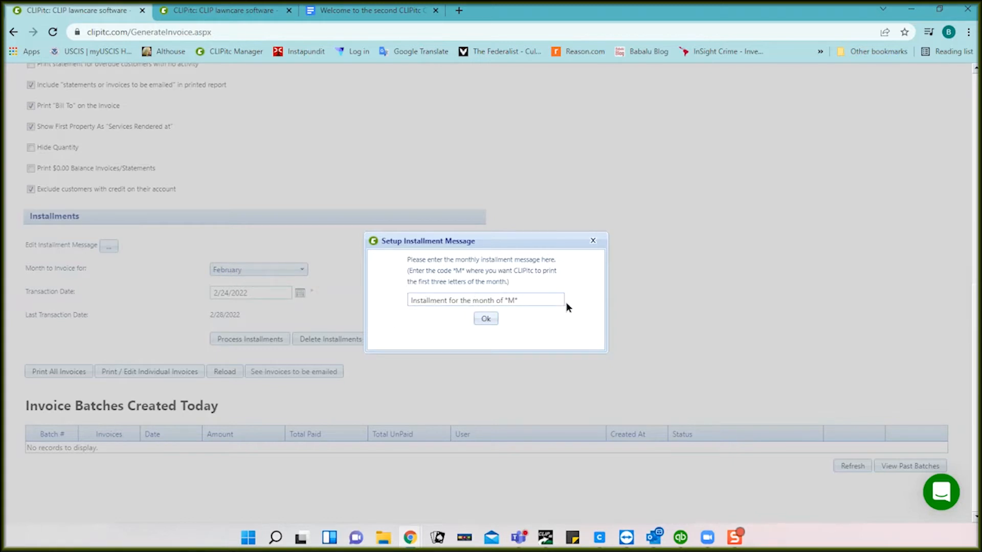
Step: Close the Setup Installment Message dialog without changing the message
{"action": "left_click", "coordinate": [592, 241]}
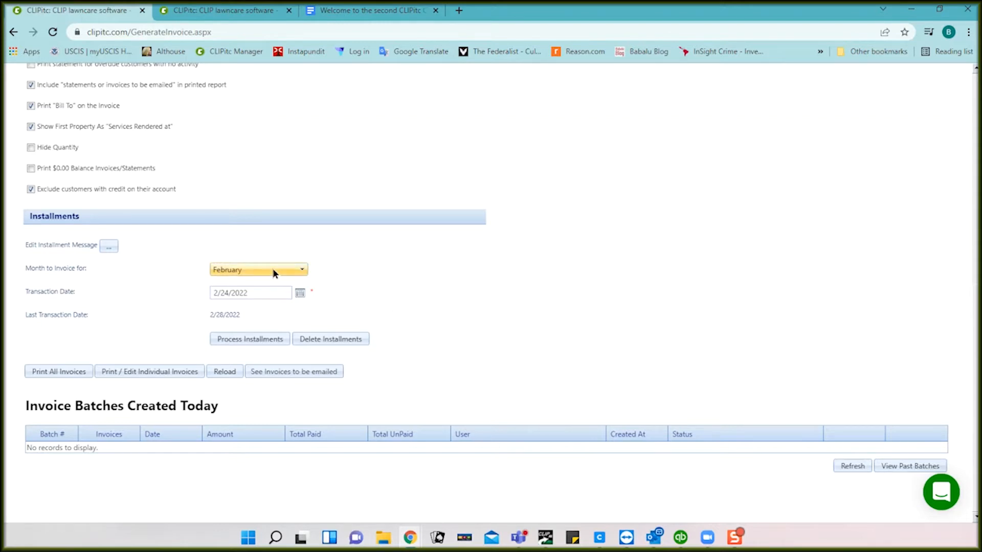
Step: Pick 28 from the February 2022 calendar for the installment Transaction Date
{"action": "left_click", "coordinate": [300, 294]}
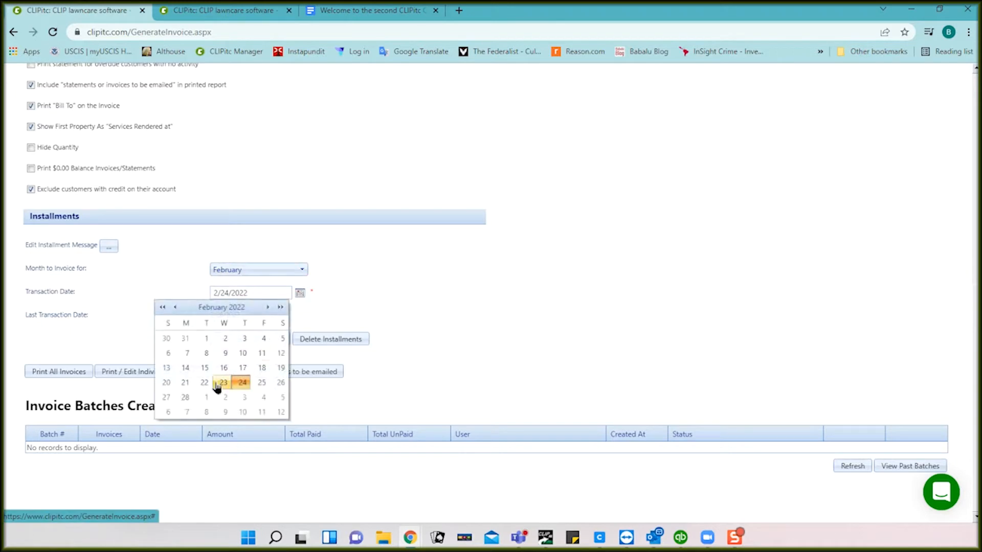
{"action": "left_click", "coordinate": [185, 398]}
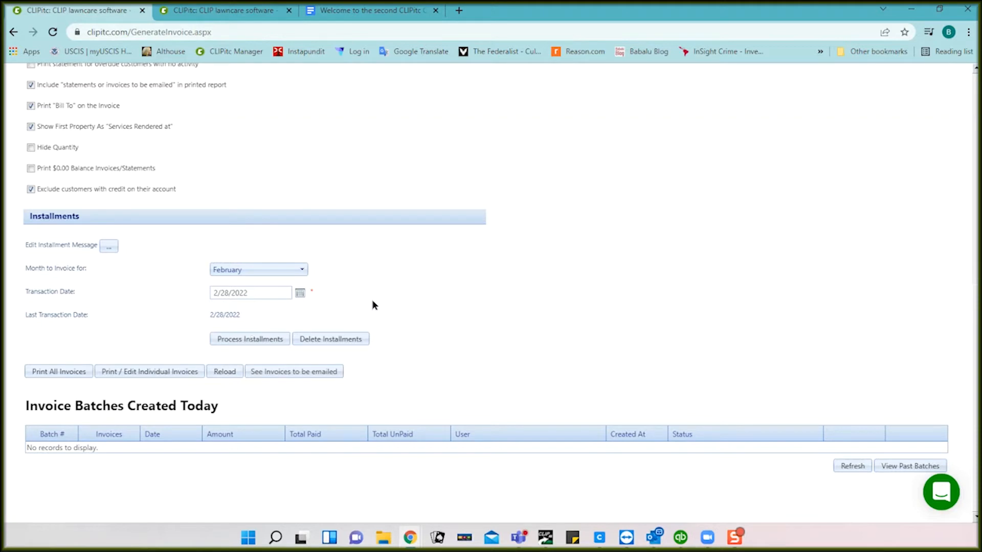
Step: Delete the unbilled installments and confirm the deletion
{"action": "left_click", "coordinate": [334, 341]}
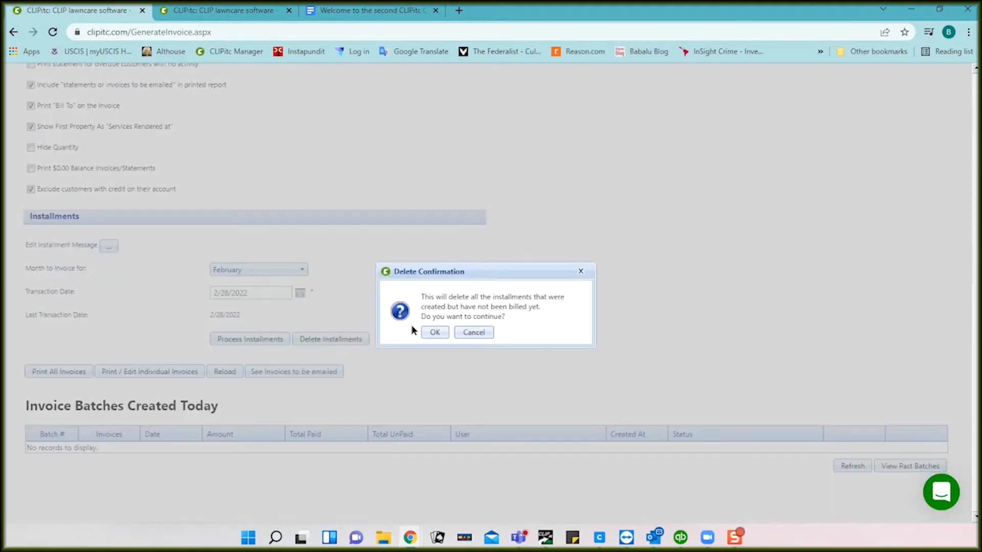
{"action": "left_click", "coordinate": [433, 333]}
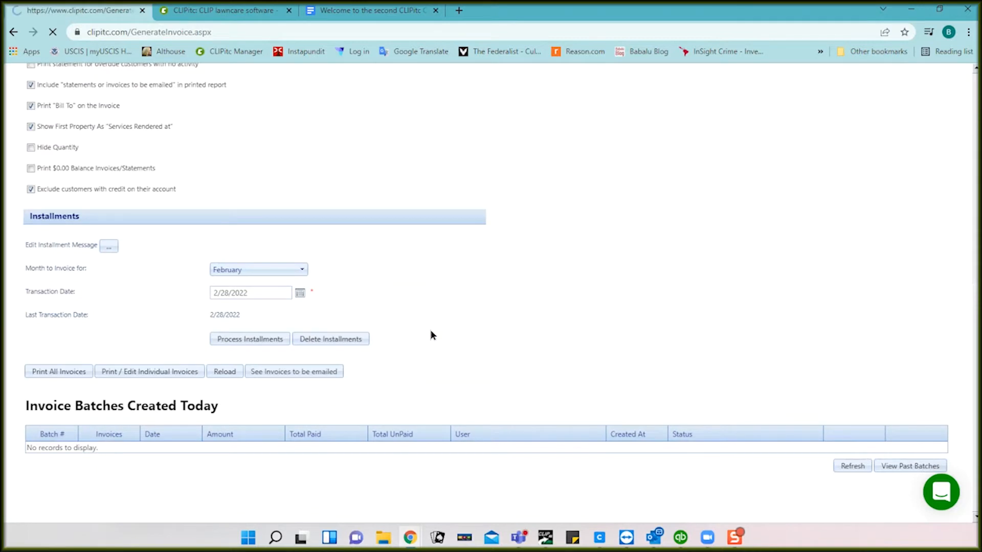
{"action": "scroll", "coordinate": [431, 335], "scroll_direction": "down", "scroll_amount": 7}
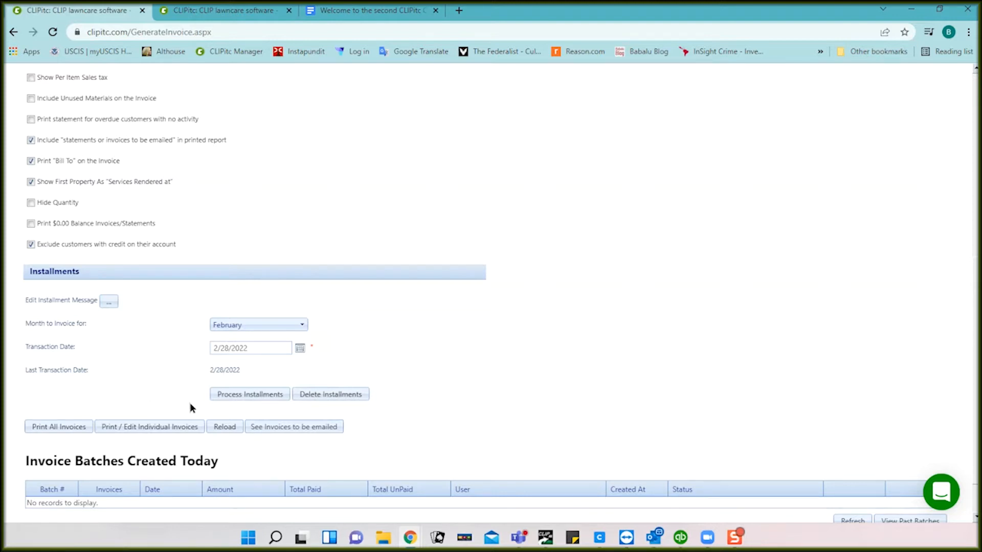
Step: Reprocess the February installments dated 2/28/2022, accepting the reprocessing warning
{"action": "left_click", "coordinate": [250, 394]}
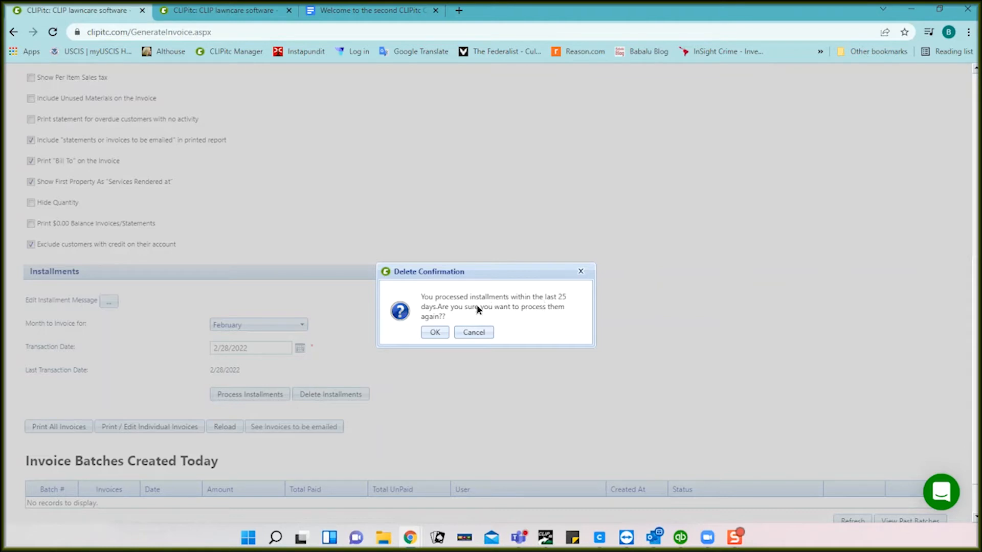
{"action": "left_click", "coordinate": [434, 332]}
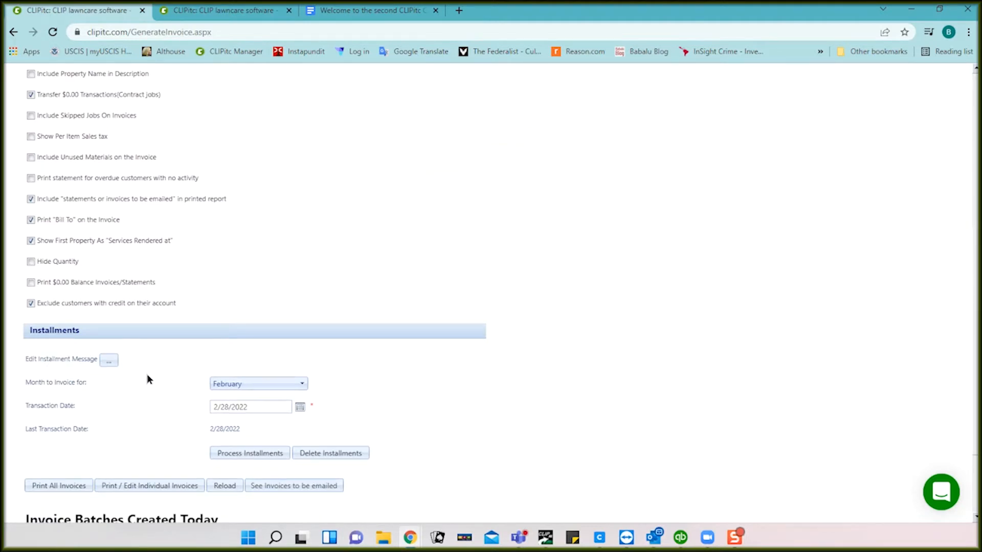
{"action": "scroll", "coordinate": [148, 379], "scroll_direction": "down", "scroll_amount": 2}
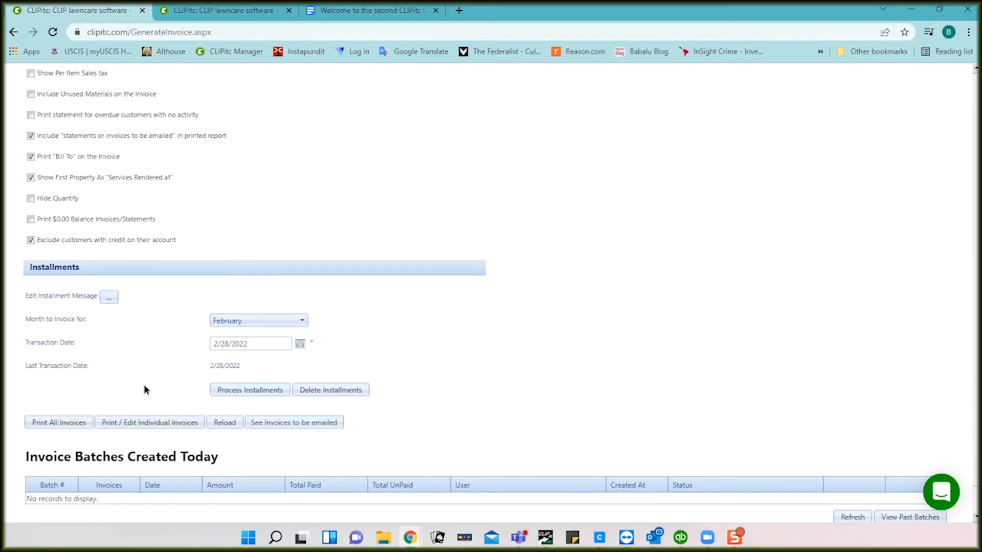
{"action": "left_click", "coordinate": [149, 425]}
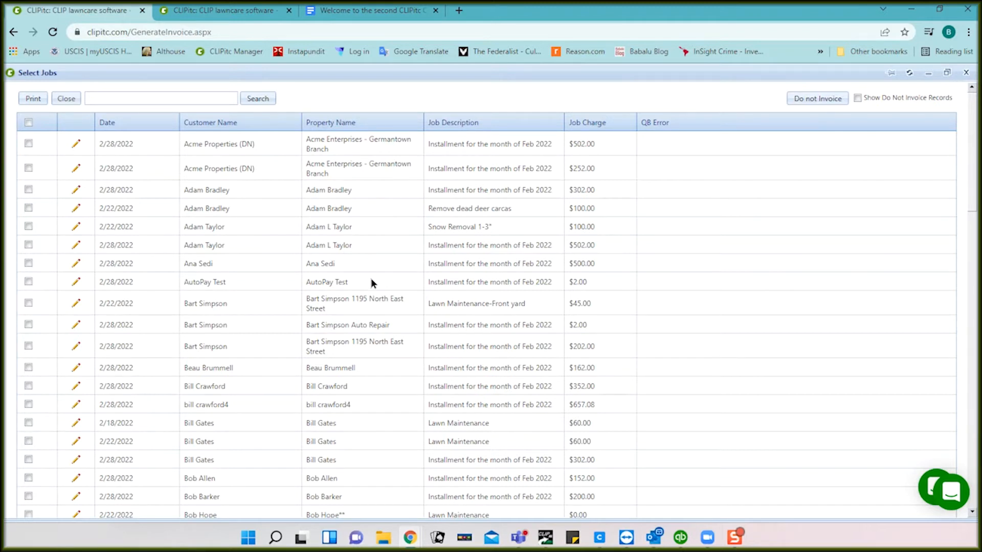
{"action": "left_click", "coordinate": [487, 145]}
{"action": "left_click", "coordinate": [480, 170]}
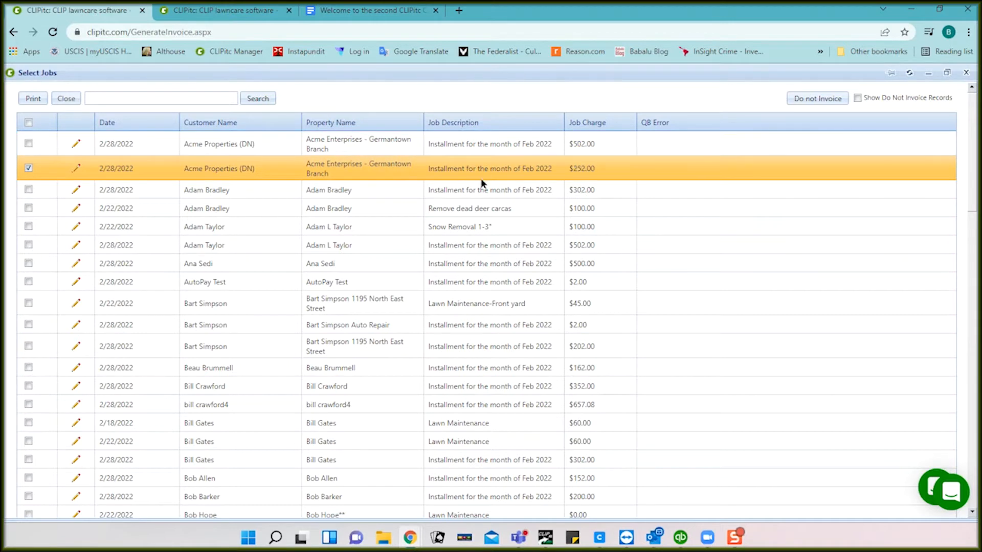
{"action": "left_click", "coordinate": [481, 192]}
{"action": "left_click", "coordinate": [476, 168]}
{"action": "left_click", "coordinate": [483, 146]}
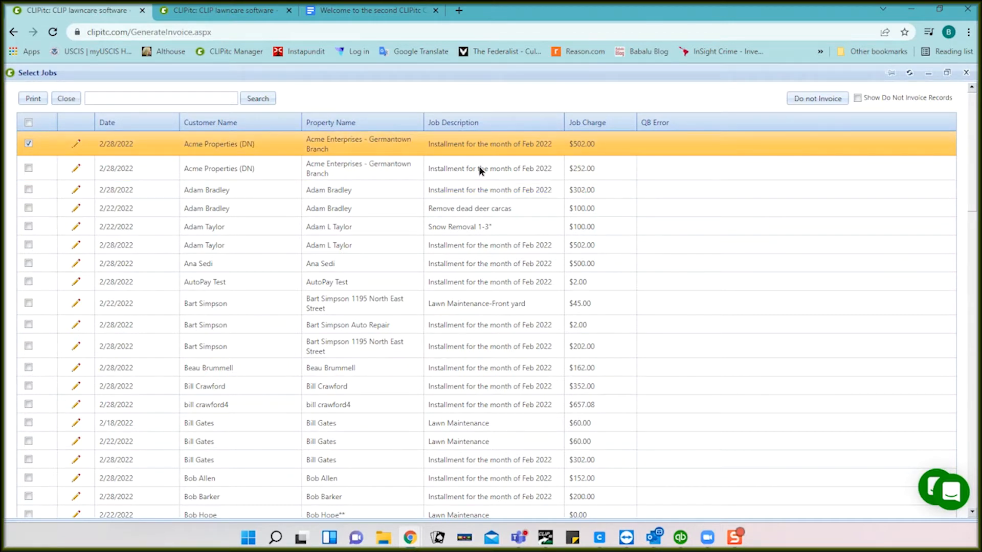
{"action": "left_click", "coordinate": [481, 170]}
{"action": "left_click", "coordinate": [470, 208]}
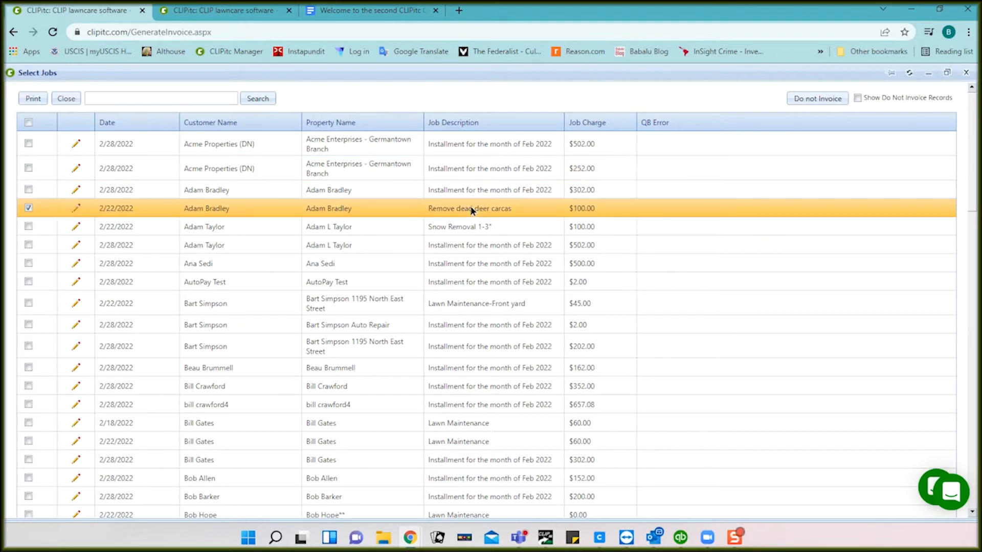
{"action": "left_click", "coordinate": [465, 228]}
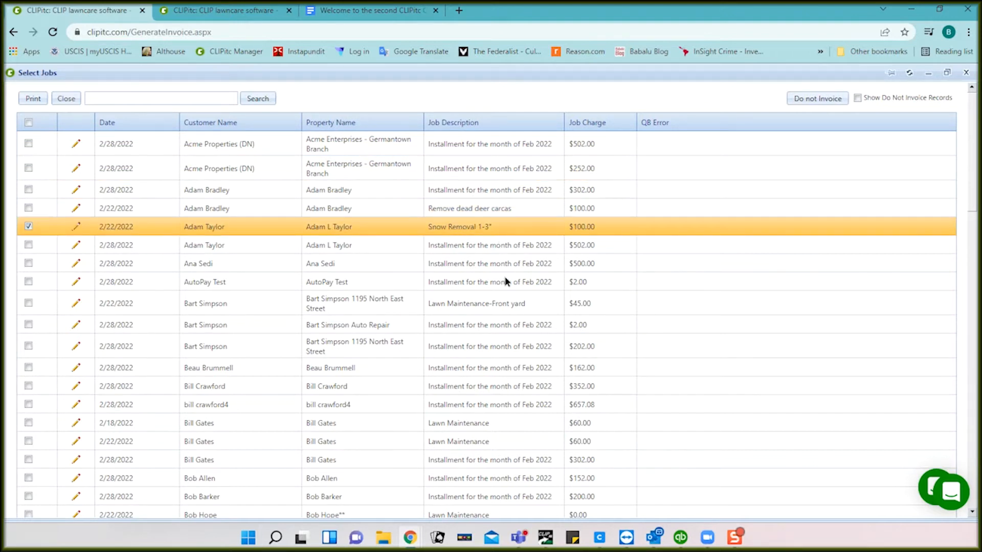
{"action": "left_click", "coordinate": [495, 306]}
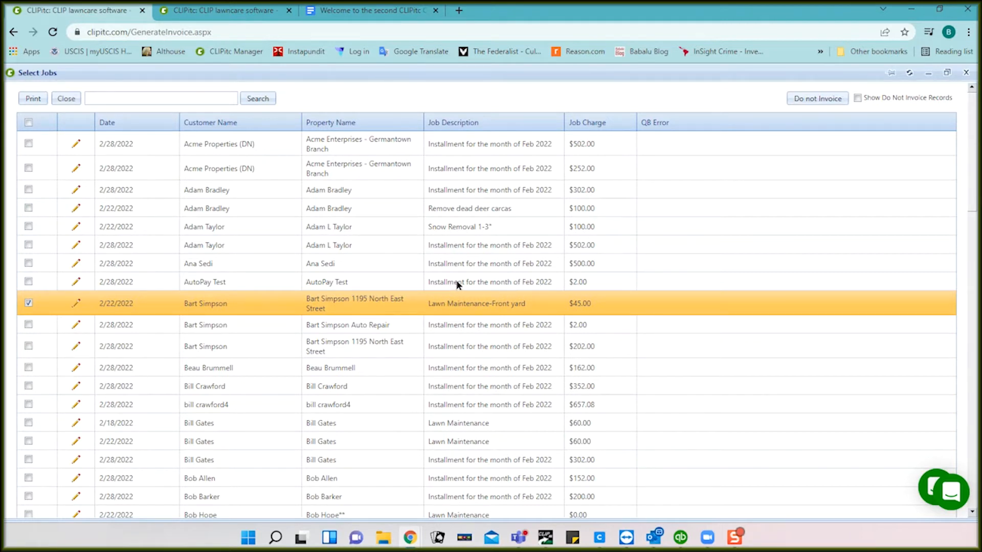
Step: Change the AutoPay Test February installment charge from $2.00 to 120.00 and save it
{"action": "left_click", "coordinate": [77, 281]}
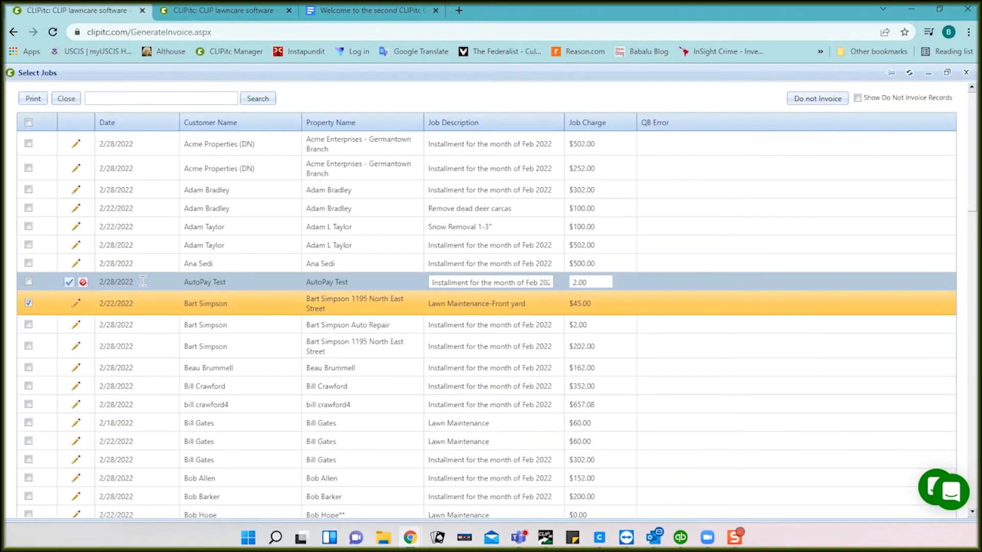
{"action": "left_click", "coordinate": [597, 279]}
{"action": "type", "text": "120.00"}
{"action": "left_click", "coordinate": [69, 283]}
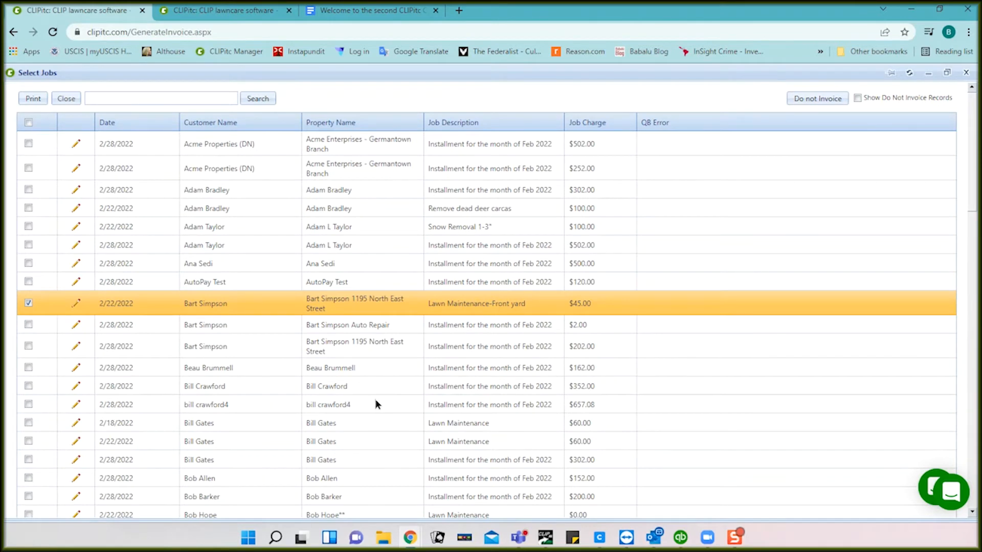
{"action": "scroll", "coordinate": [376, 401], "scroll_direction": "down", "scroll_amount": 3}
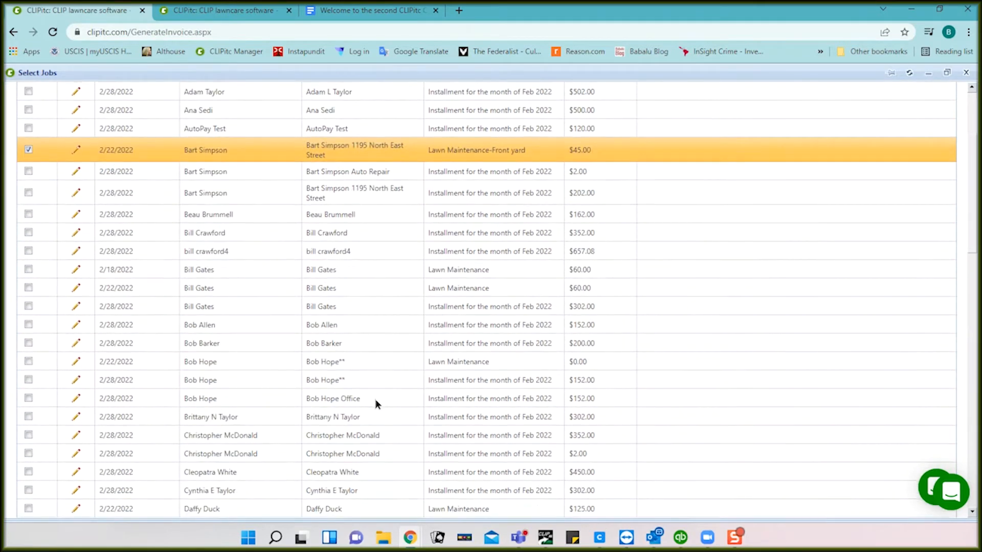
{"action": "scroll", "coordinate": [376, 401], "scroll_direction": "down", "scroll_amount": 1}
{"action": "scroll", "coordinate": [484, 450], "scroll_direction": "down", "scroll_amount": 2}
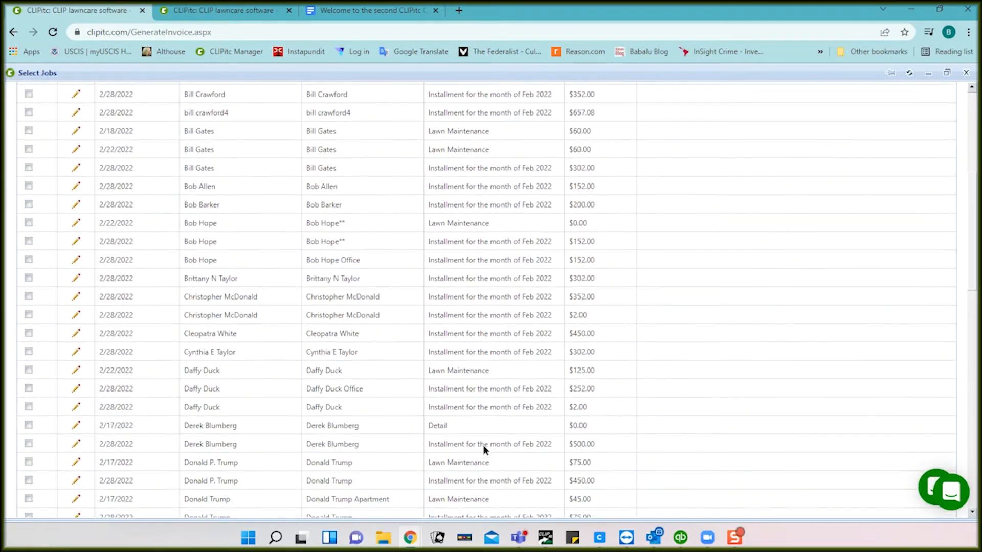
{"action": "scroll", "coordinate": [486, 447], "scroll_direction": "down", "scroll_amount": 1}
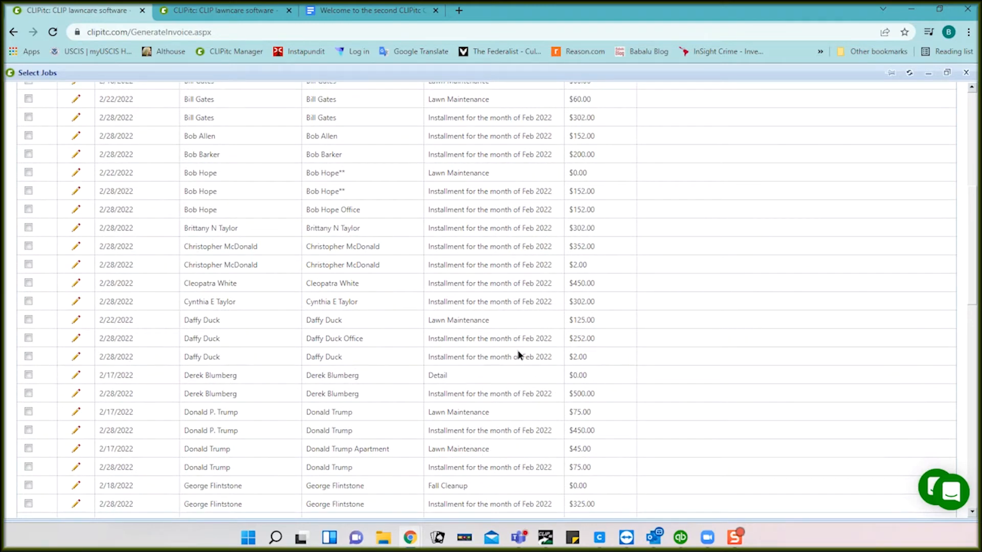
{"action": "scroll", "coordinate": [327, 446], "scroll_direction": "down", "scroll_amount": 4}
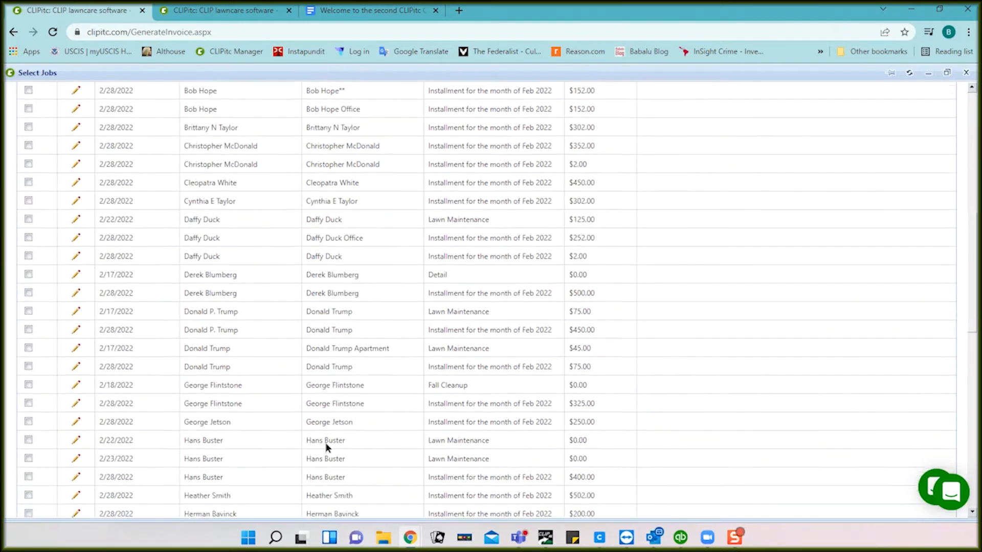
{"action": "scroll", "coordinate": [326, 446], "scroll_direction": "down", "scroll_amount": 15}
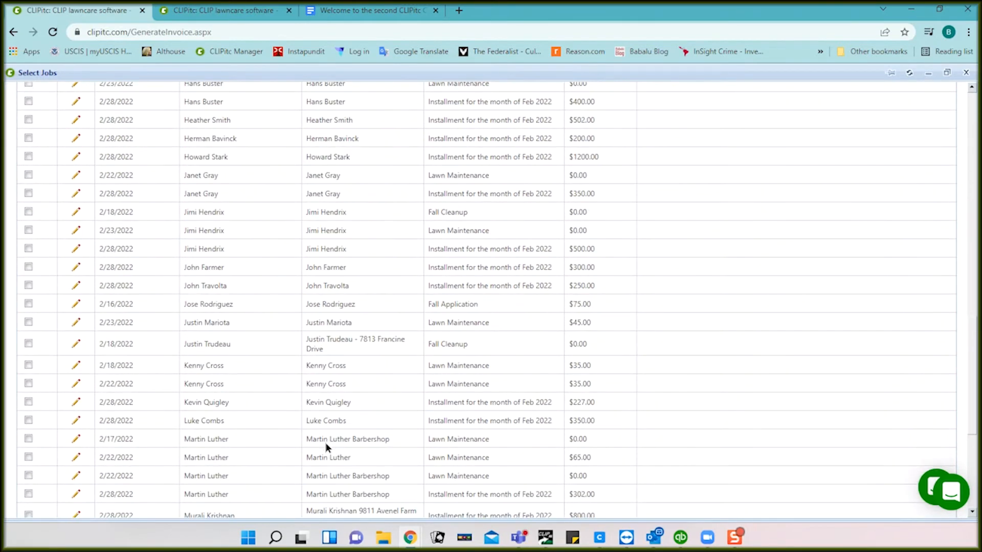
{"action": "scroll", "coordinate": [325, 442], "scroll_direction": "up", "scroll_amount": 20}
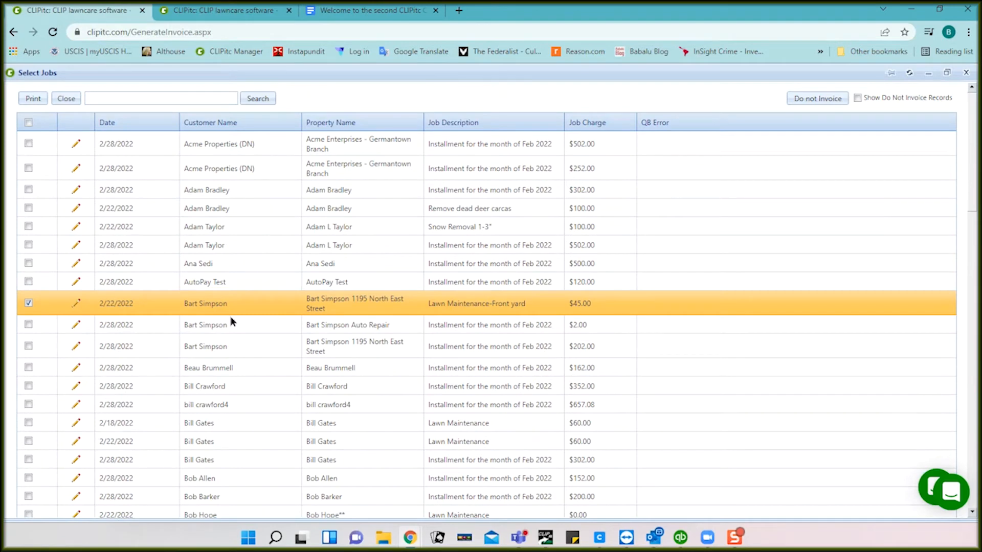
Step: Select all jobs in the Select Jobs list and print their invoices
{"action": "left_click", "coordinate": [28, 122]}
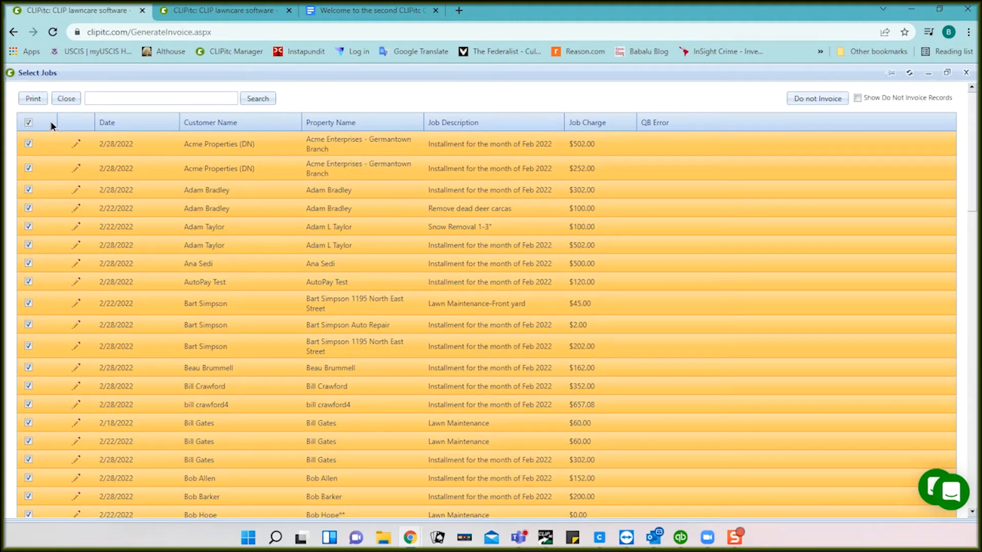
{"action": "left_click", "coordinate": [32, 99]}
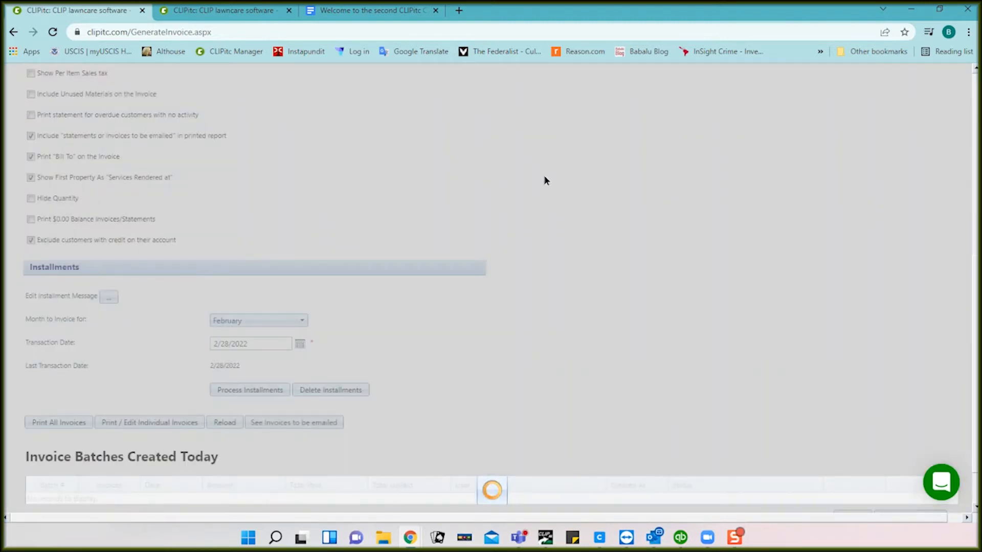
Step: Refresh today's invoice batches (48 for $15988.15, 1 for $533.63), then return to the customer record
{"action": "scroll", "coordinate": [544, 180], "scroll_direction": "down", "scroll_amount": 9}
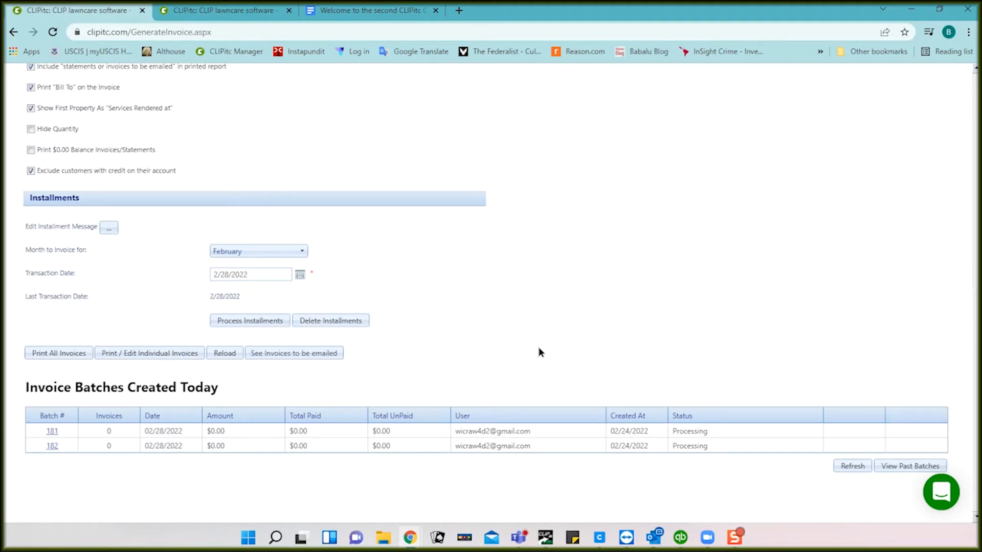
{"action": "left_click", "coordinate": [851, 465]}
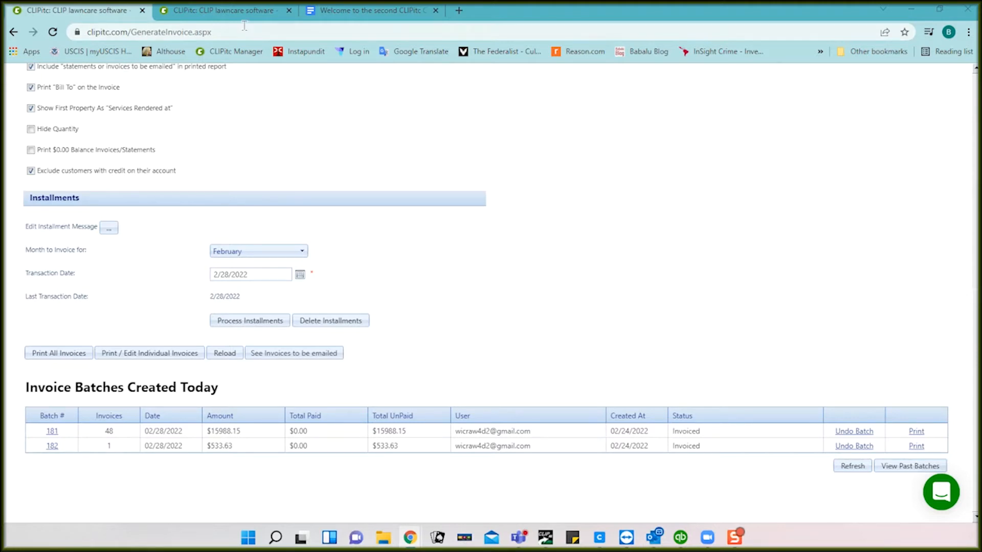
{"action": "left_click", "coordinate": [238, 12]}
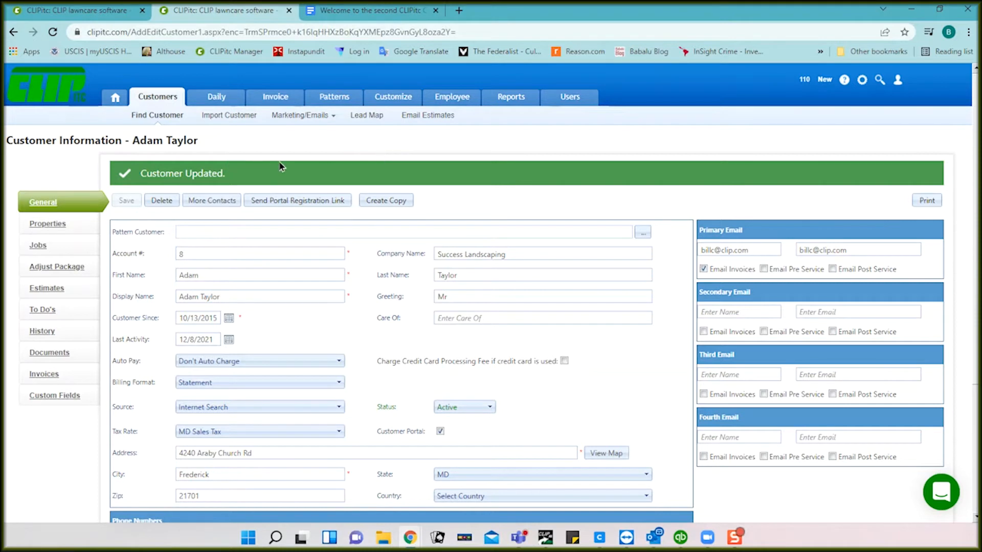
Step: Switch the Contract package's Charge By to Charge By Job Info, then back to Installment
{"action": "left_click", "coordinate": [53, 225]}
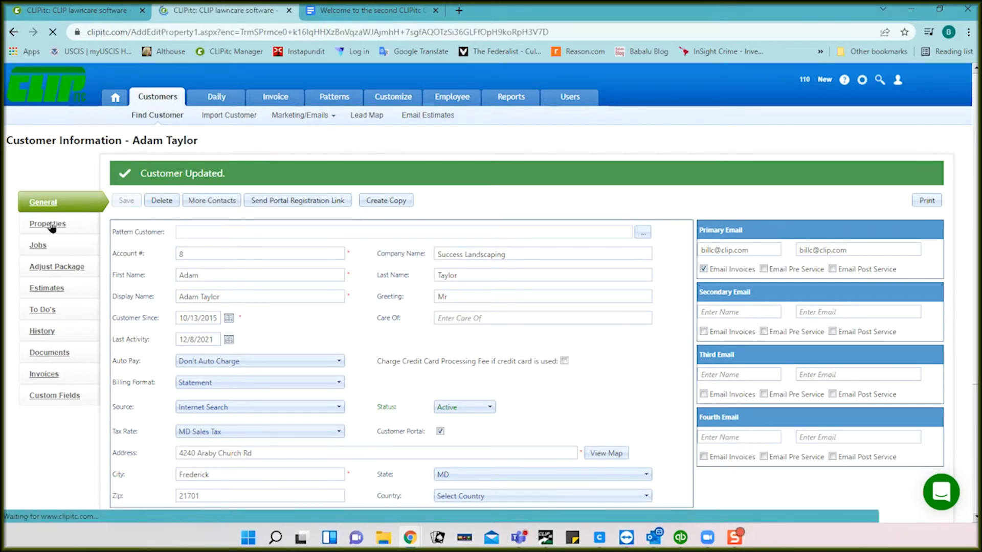
{"action": "scroll", "coordinate": [251, 303], "scroll_direction": "down", "scroll_amount": 3}
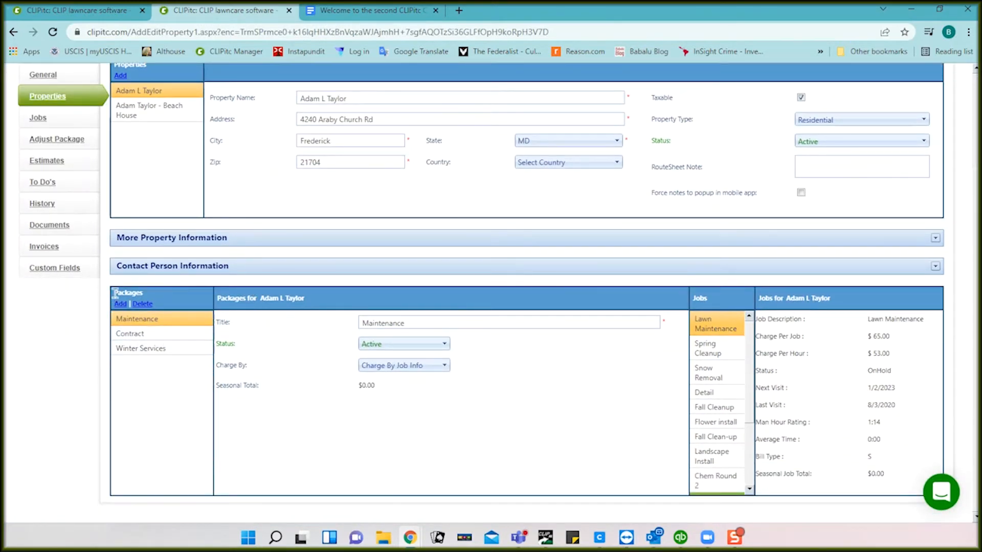
{"action": "left_click", "coordinate": [129, 335]}
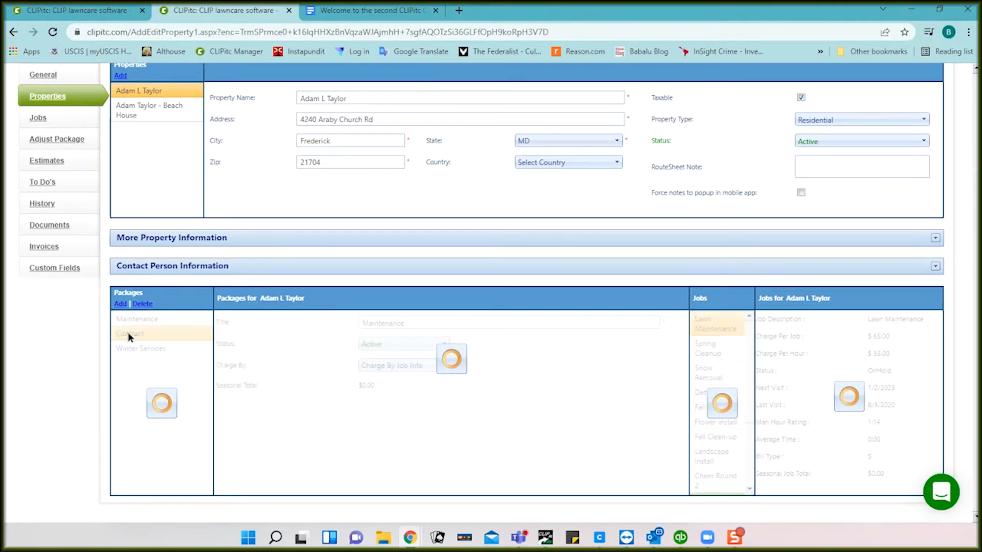
{"action": "scroll", "coordinate": [517, 376], "scroll_direction": "down", "scroll_amount": 4}
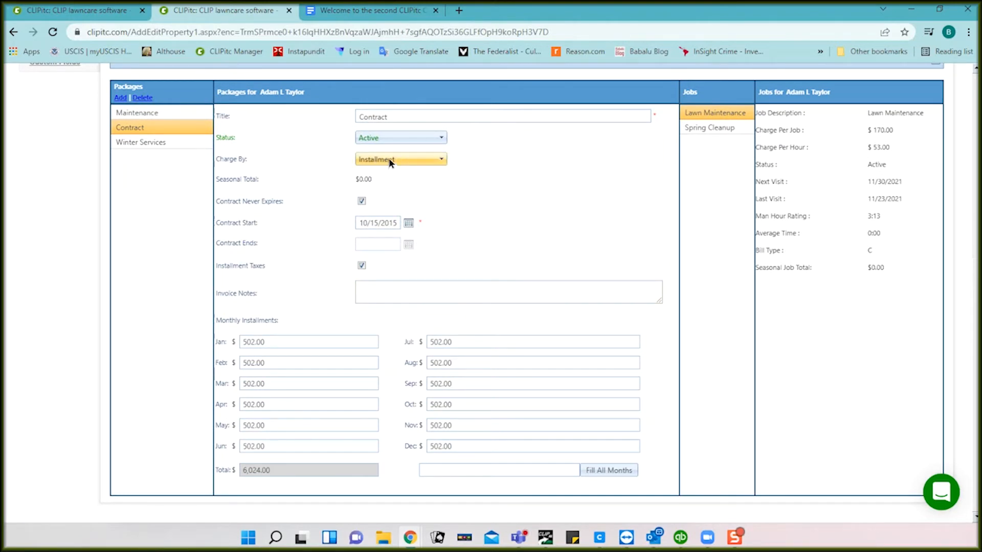
{"action": "left_click", "coordinate": [390, 161]}
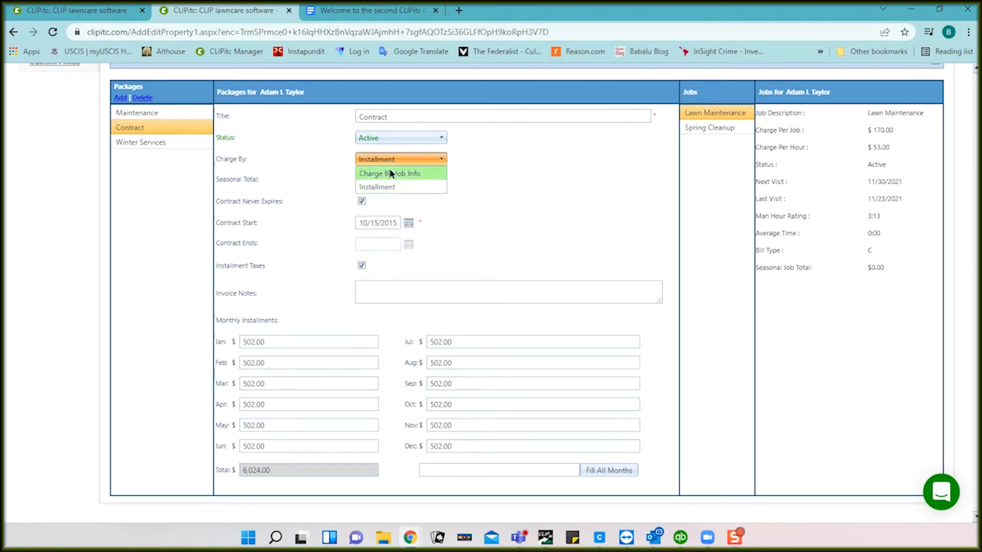
{"action": "left_click", "coordinate": [391, 173]}
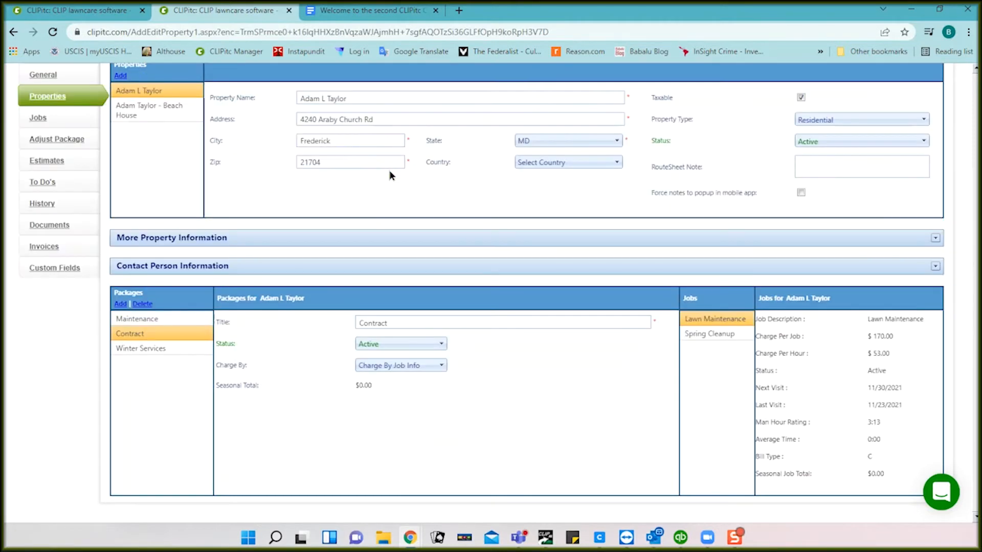
{"action": "left_click", "coordinate": [428, 365]}
{"action": "left_click", "coordinate": [409, 391]}
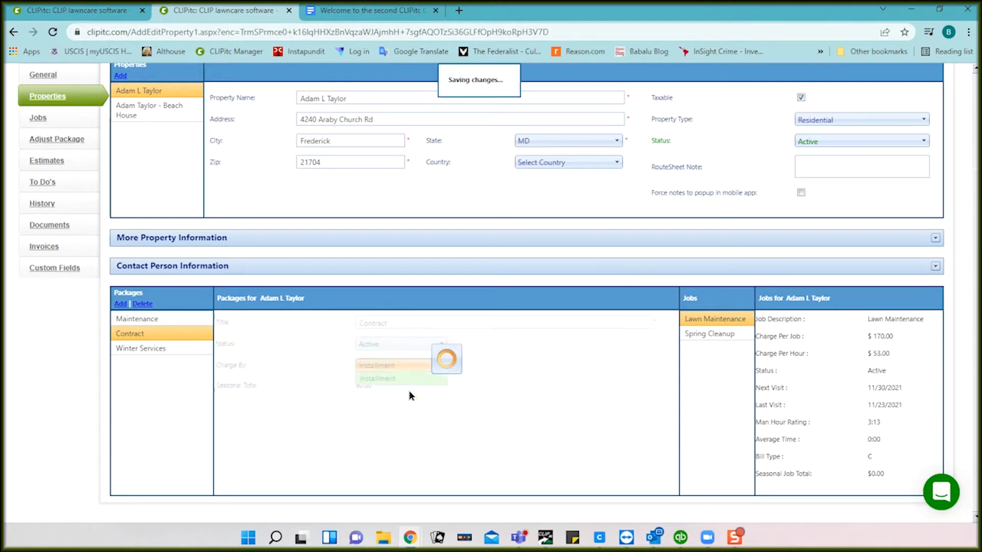
Step: Make the Contract package never expire and fill all twelve months with 502 installments
{"action": "scroll", "coordinate": [514, 382], "scroll_direction": "down", "scroll_amount": 4}
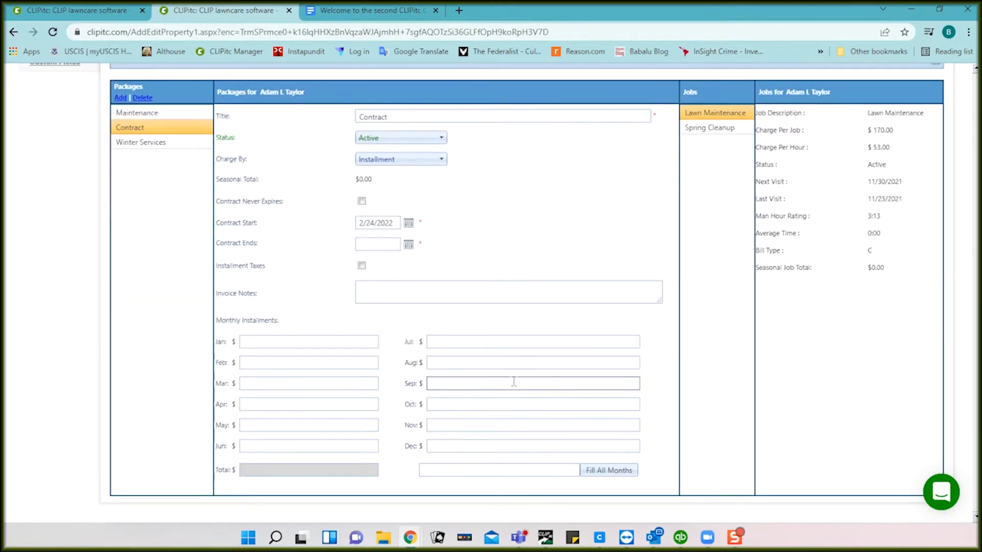
{"action": "left_click", "coordinate": [361, 201]}
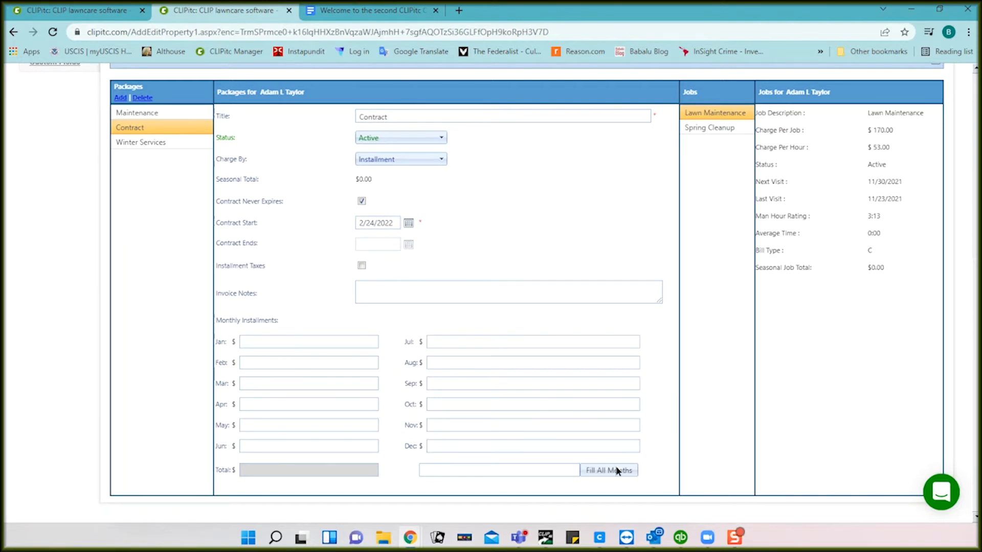
{"action": "left_click", "coordinate": [562, 469]}
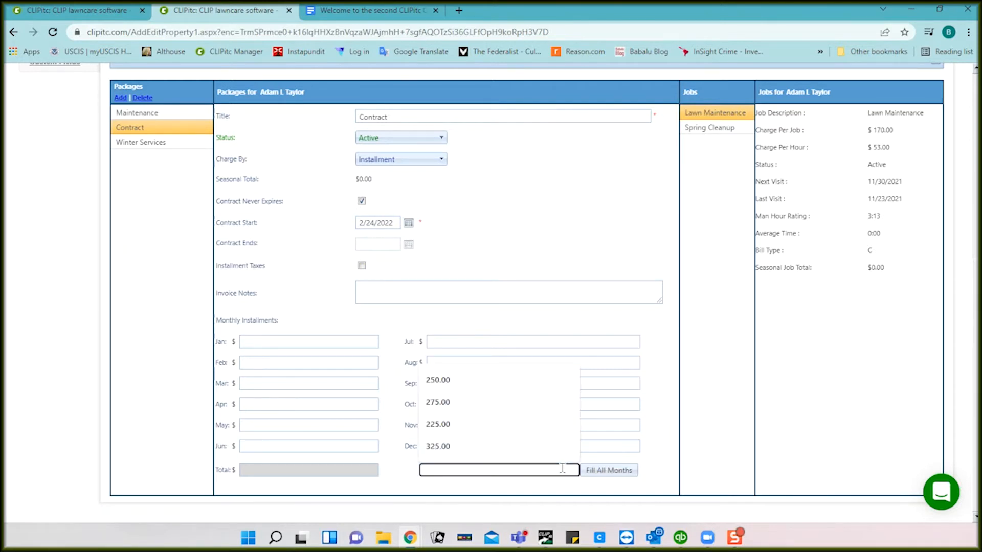
{"action": "type", "text": "502"}
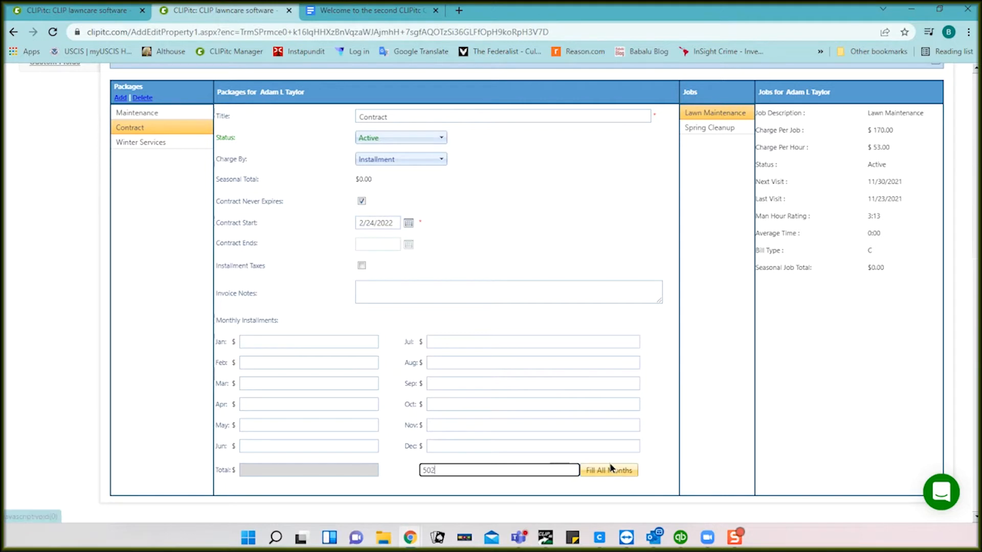
{"action": "left_click", "coordinate": [611, 470]}
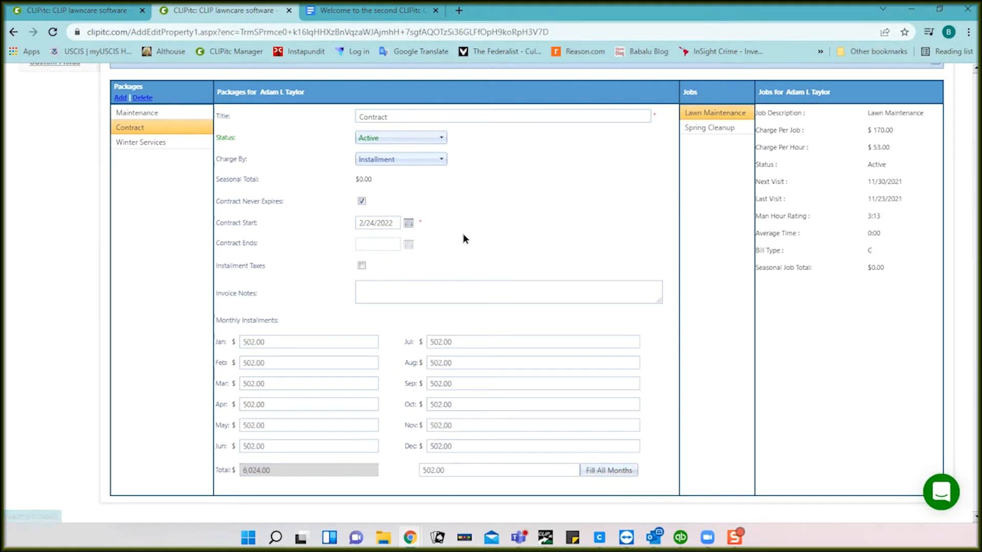
Step: Save the Contract package's installment billing, totalling 6,024.00
{"action": "scroll", "coordinate": [504, 230], "scroll_direction": "up", "scroll_amount": 1}
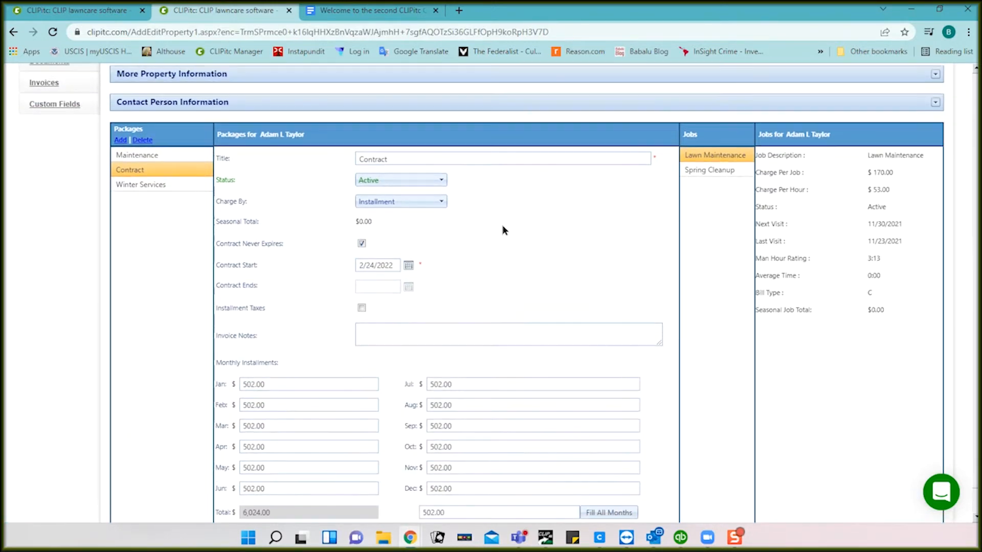
{"action": "scroll", "coordinate": [271, 201], "scroll_direction": "up", "scroll_amount": 5}
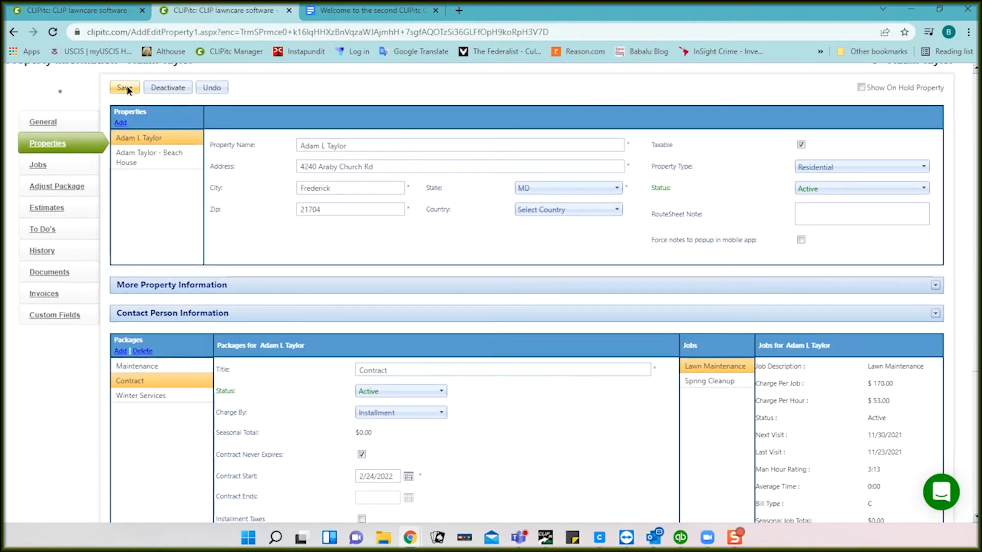
{"action": "left_click", "coordinate": [126, 87]}
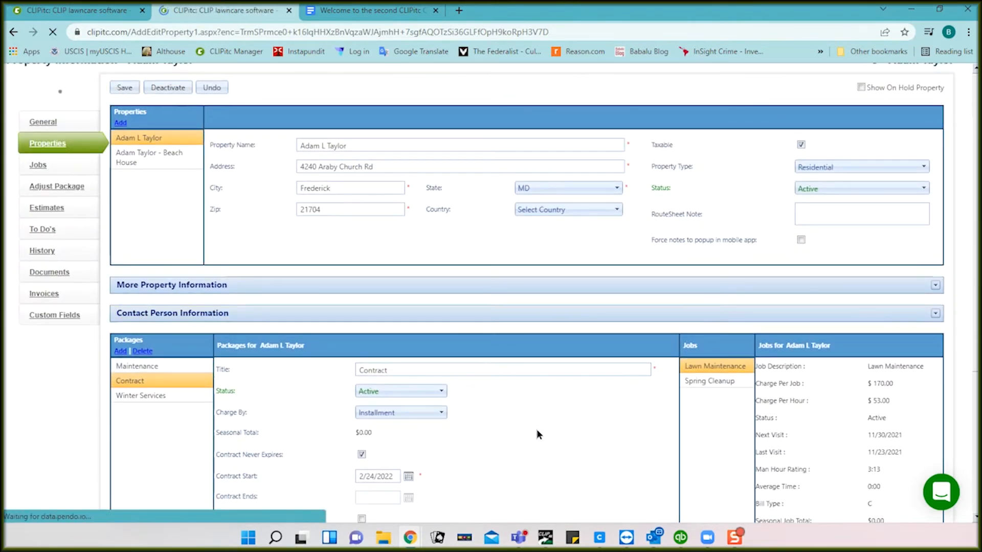
{"action": "scroll", "coordinate": [537, 432], "scroll_direction": "down", "scroll_amount": 4}
{"action": "scroll", "coordinate": [537, 433], "scroll_direction": "down", "scroll_amount": 3}
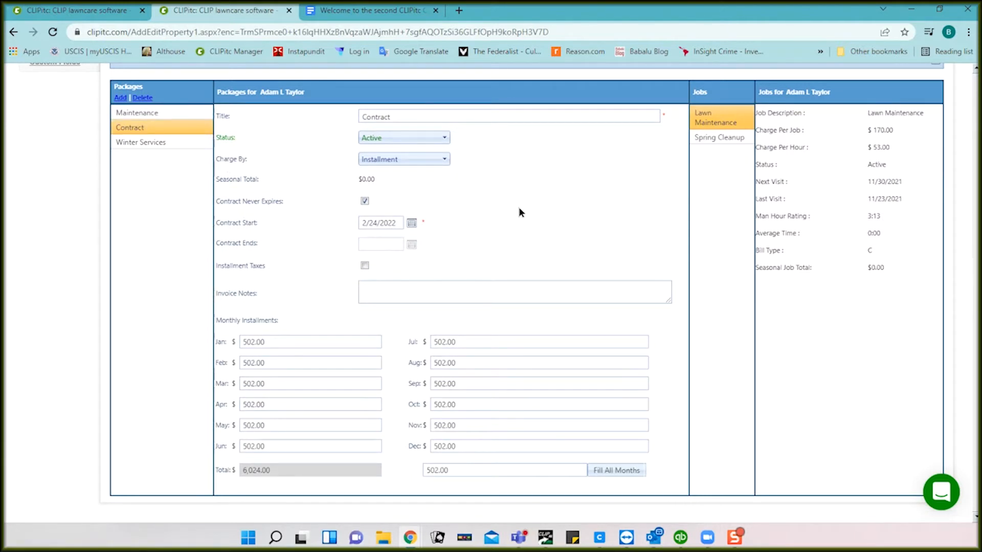
Step: Check the Generate Invoice tab, then show the Lawn Maintenance job ($65.00 per job, Hold) under Jobs
{"action": "left_click", "coordinate": [80, 11]}
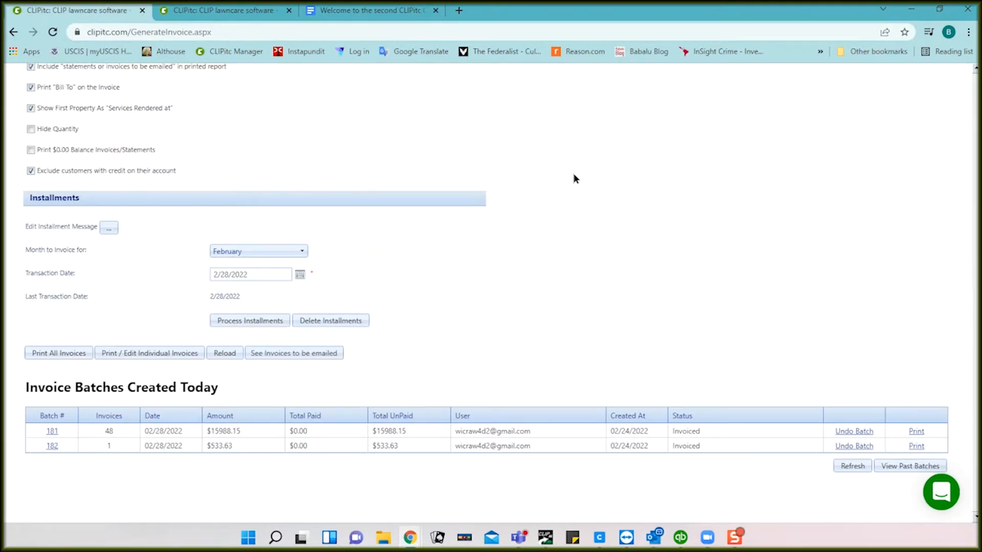
{"action": "left_click", "coordinate": [232, 11]}
{"action": "scroll", "coordinate": [303, 245], "scroll_direction": "up", "scroll_amount": 6}
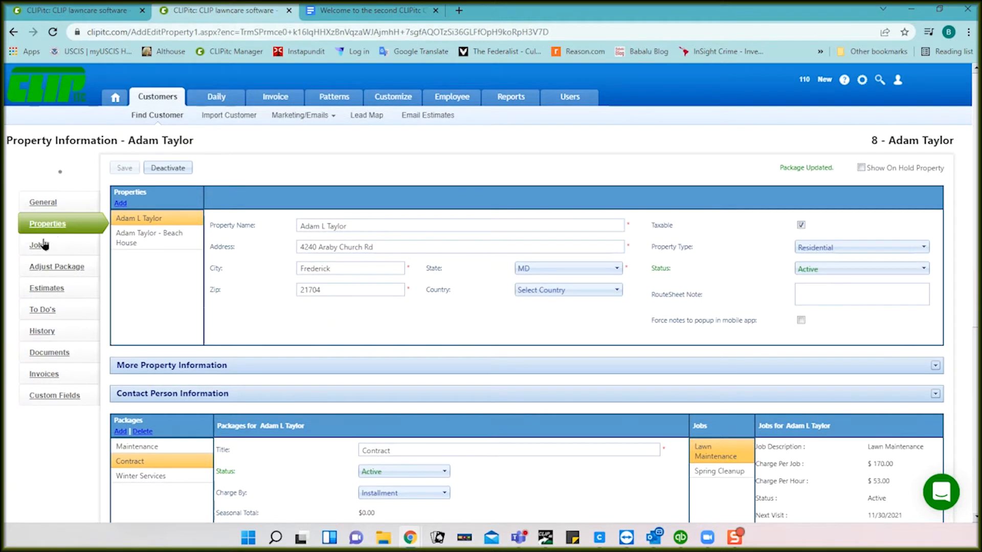
{"action": "left_click", "coordinate": [38, 247]}
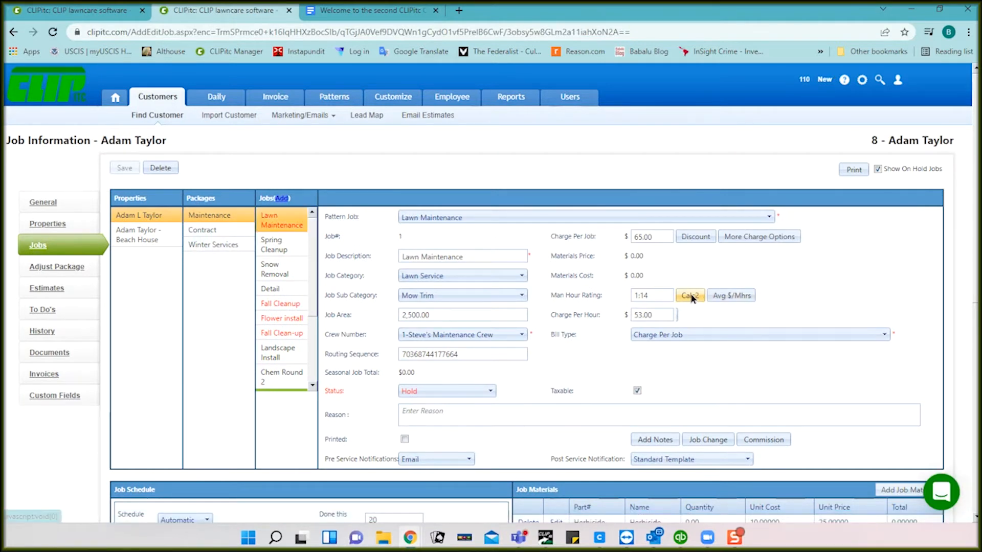
{"action": "left_click", "coordinate": [699, 237]}
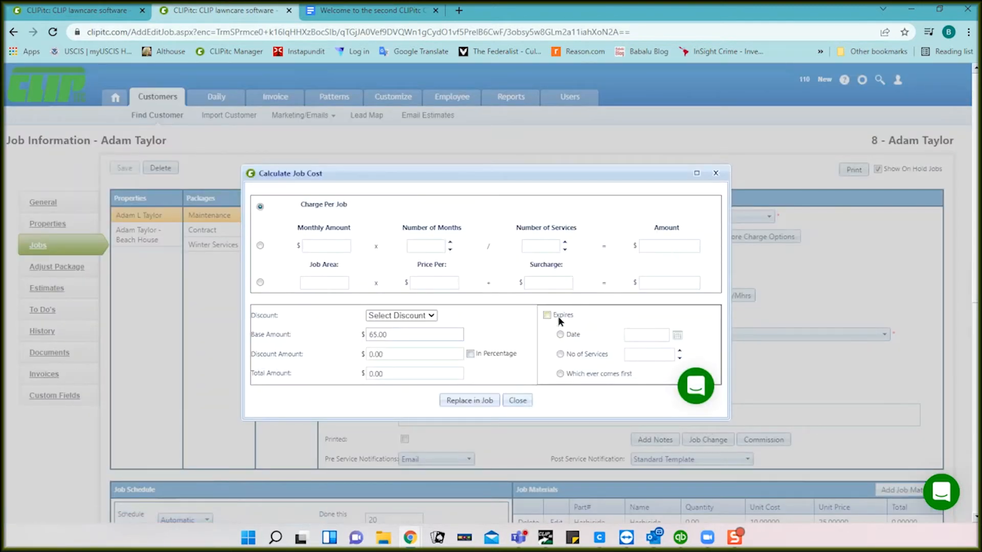
{"action": "left_click", "coordinate": [260, 246]}
{"action": "left_click", "coordinate": [320, 246]}
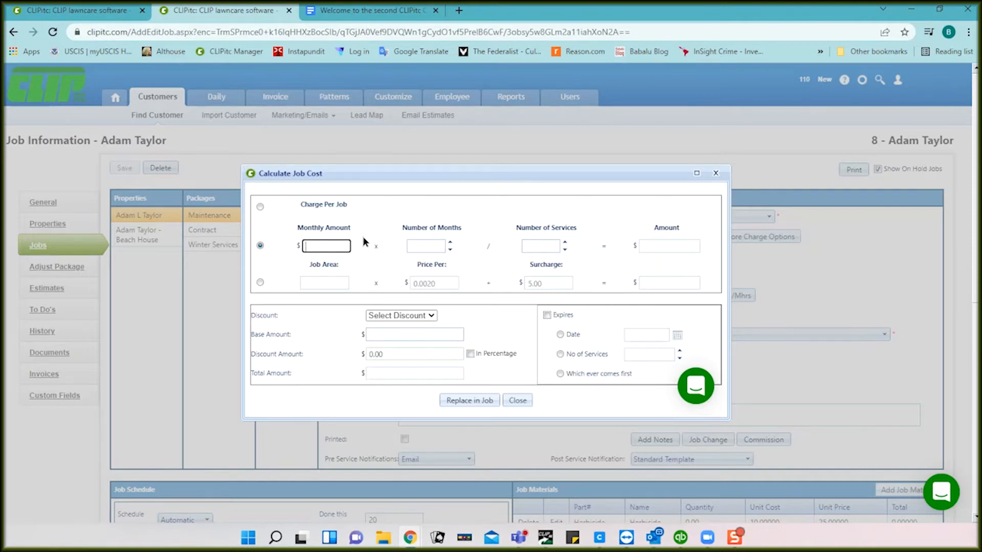
{"action": "type", "text": "50"}
{"action": "key", "text": "Tab"}
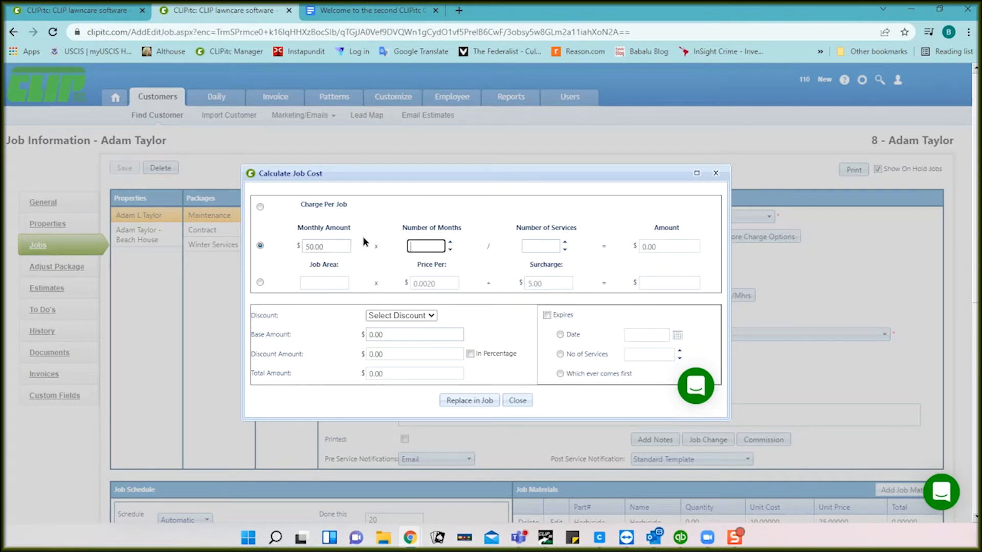
{"action": "type", "text": "10"}
{"action": "key", "text": "Tab"}
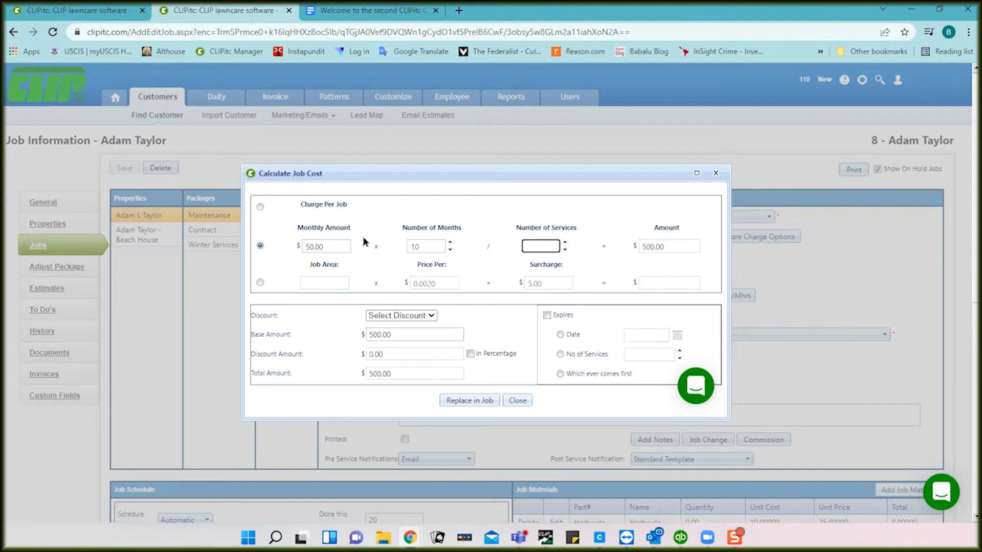
{"action": "type", "text": "22"}
{"action": "key", "text": "Tab"}
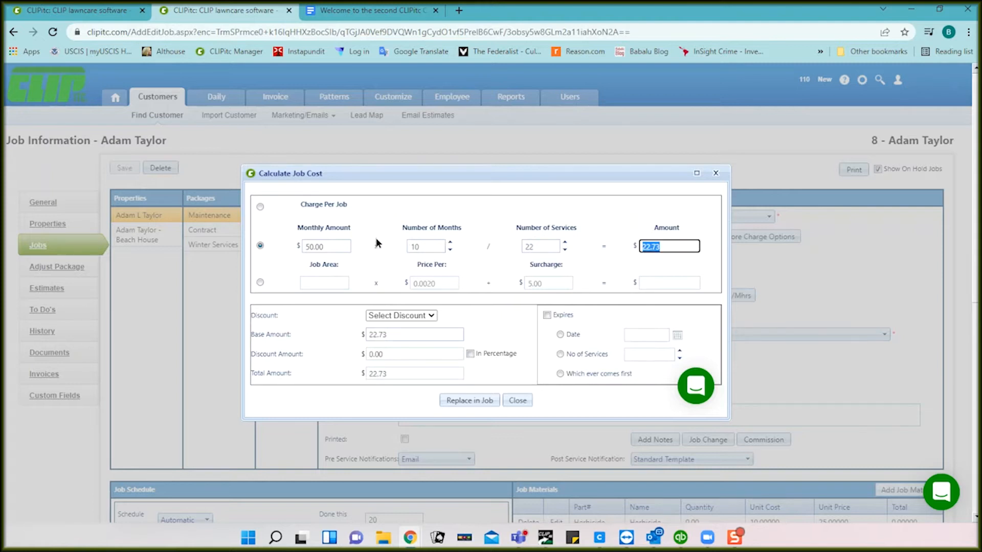
{"action": "left_click", "coordinate": [337, 243]}
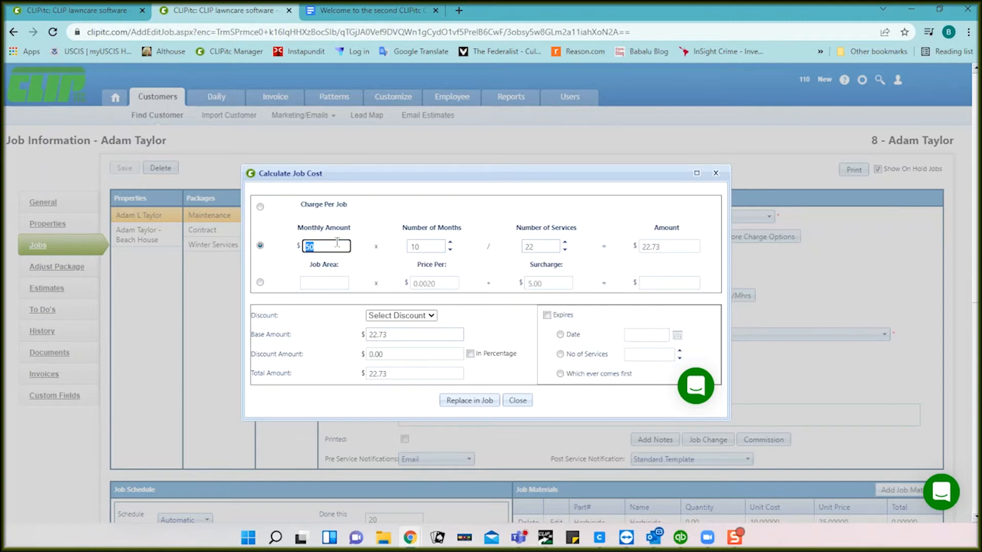
{"action": "type", "text": "520"}
{"action": "key", "text": "Tab"}
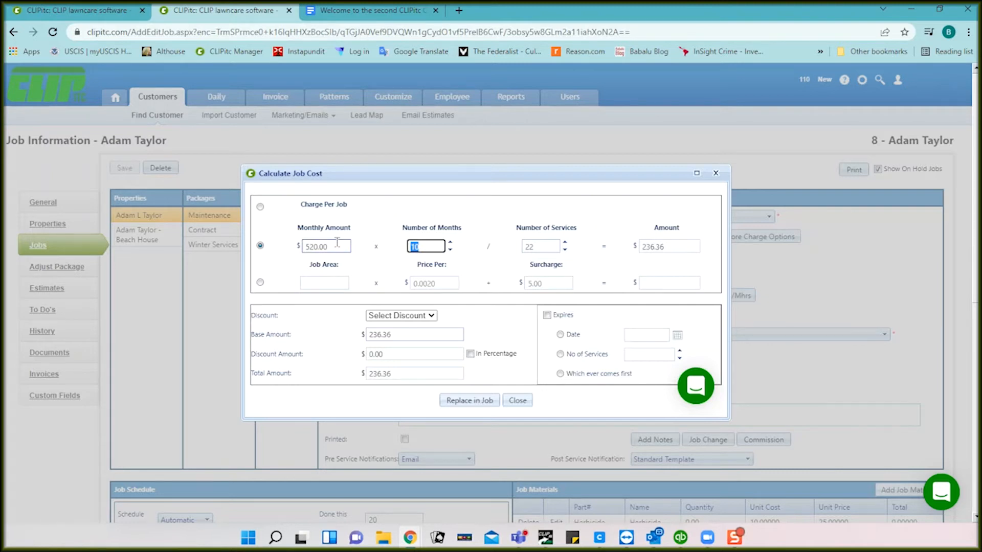
{"action": "key", "text": "Tab"}
{"action": "type", "text": "36"}
{"action": "key", "text": "Tab"}
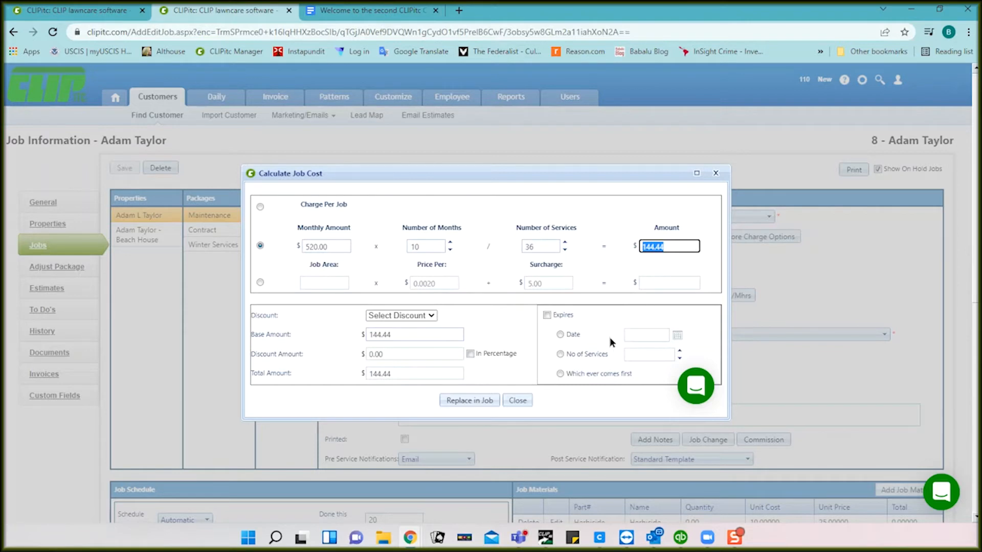
{"action": "left_click", "coordinate": [515, 399]}
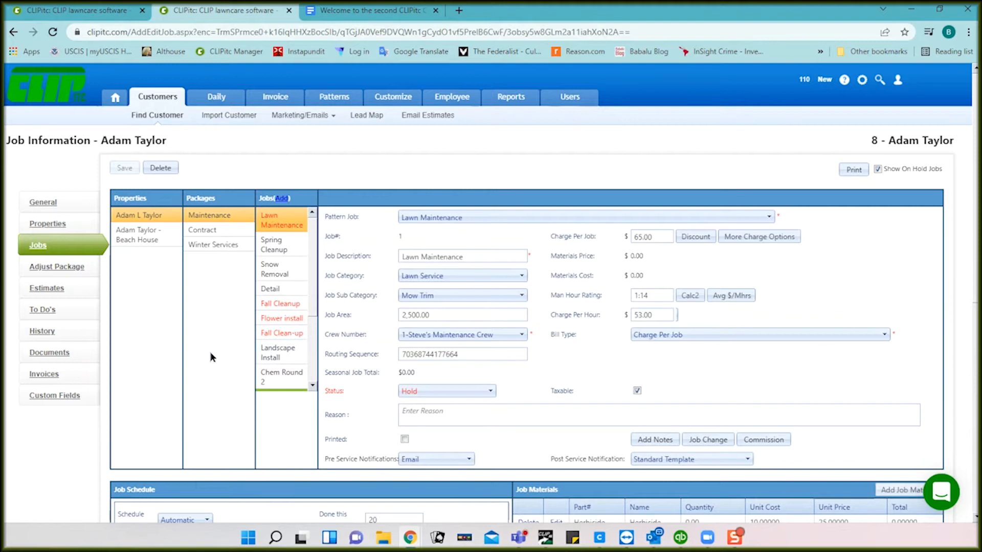
Step: Show the Winter Services package with its Snow Removal and Shoveling jobs, and expand its Charge By choices
{"action": "left_click", "coordinate": [52, 224]}
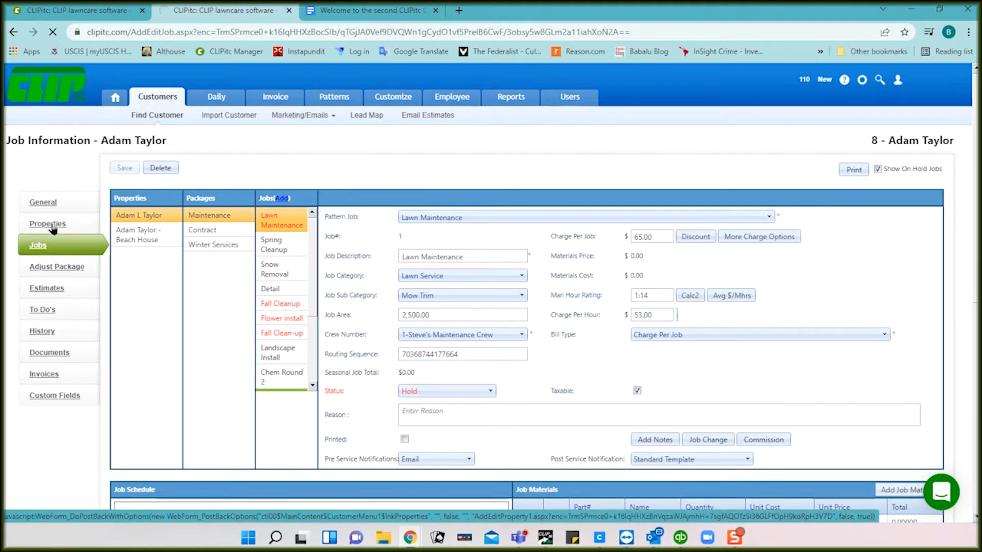
{"action": "scroll", "coordinate": [232, 308], "scroll_direction": "down", "scroll_amount": 1}
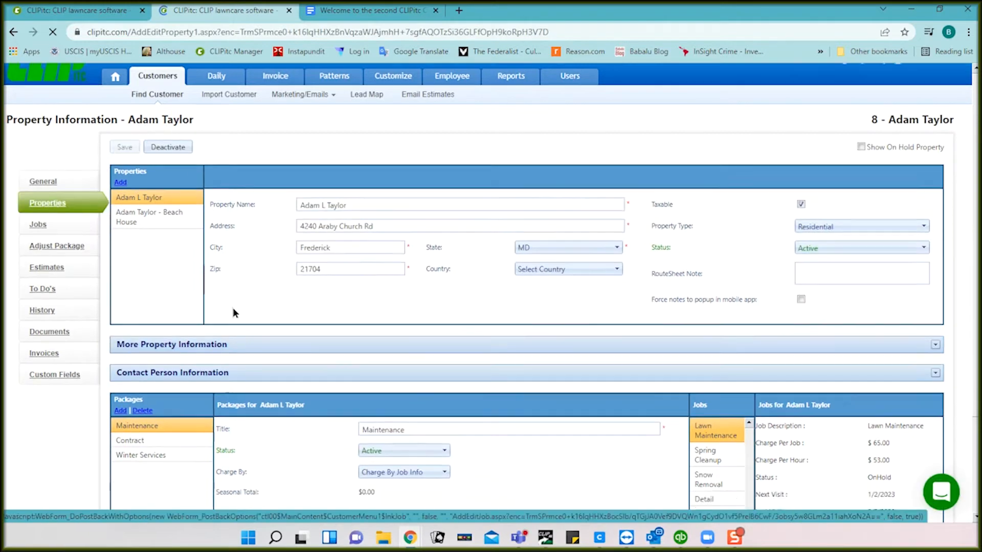
{"action": "scroll", "coordinate": [232, 310], "scroll_direction": "down", "scroll_amount": 2}
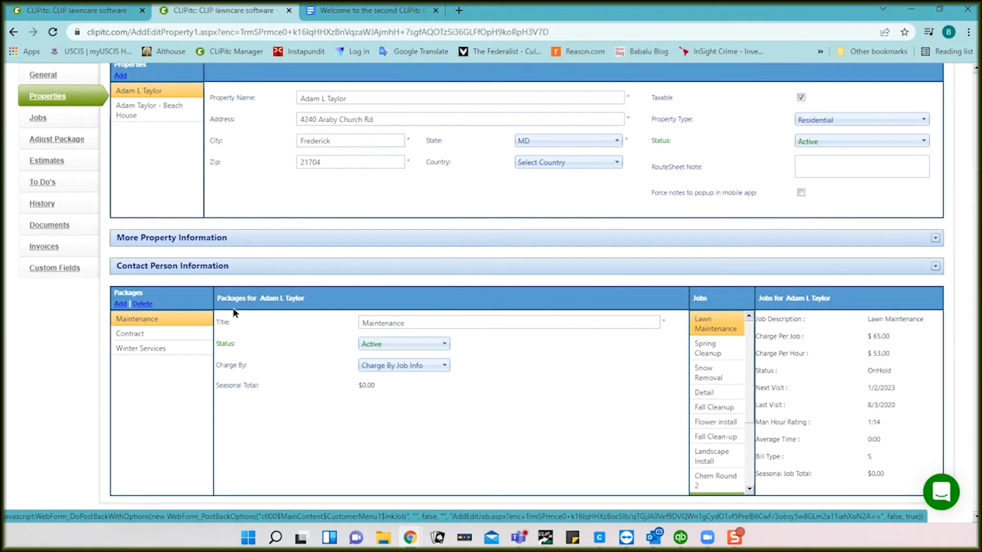
{"action": "left_click", "coordinate": [130, 335]}
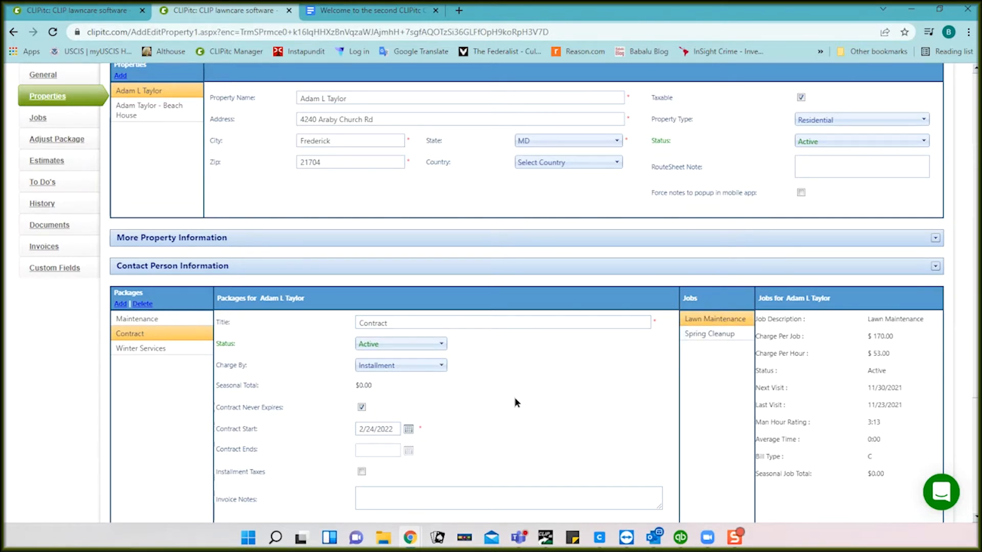
{"action": "left_click", "coordinate": [146, 350]}
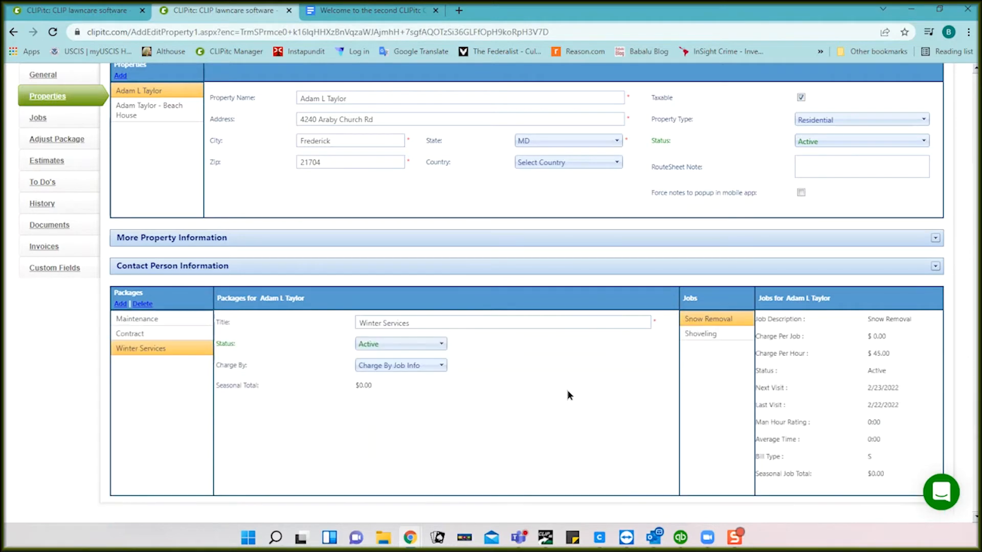
{"action": "left_click", "coordinate": [442, 365]}
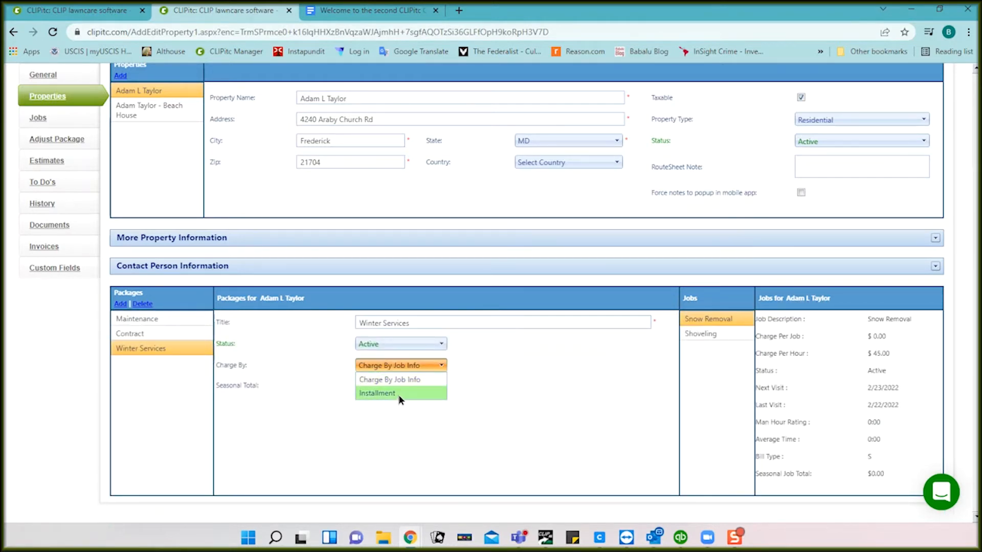
Step: Bill Winter Services by Installment and set all twelve monthly amounts to 0.00
{"action": "left_click", "coordinate": [399, 396]}
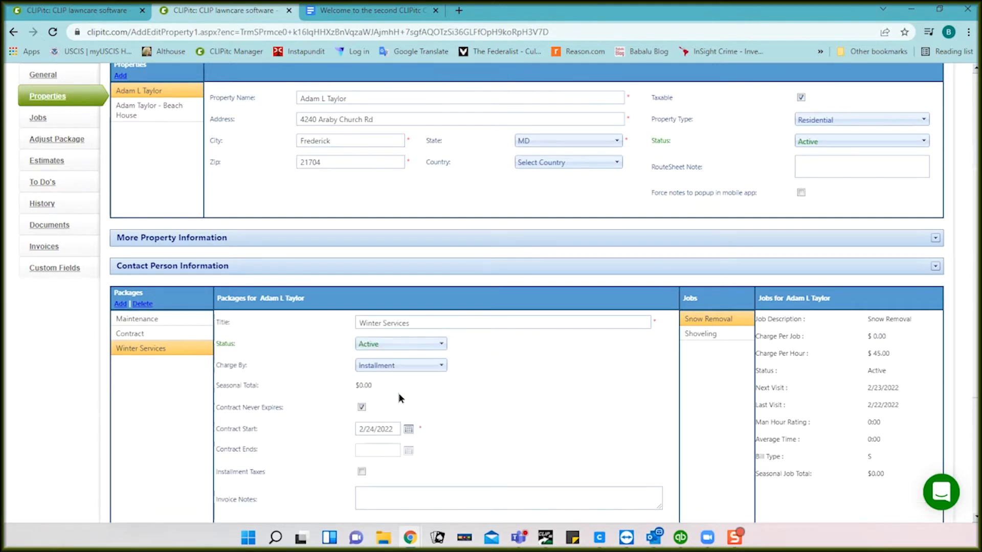
{"action": "scroll", "coordinate": [451, 399], "scroll_direction": "down", "scroll_amount": 2}
{"action": "scroll", "coordinate": [451, 398], "scroll_direction": "down", "scroll_amount": 2}
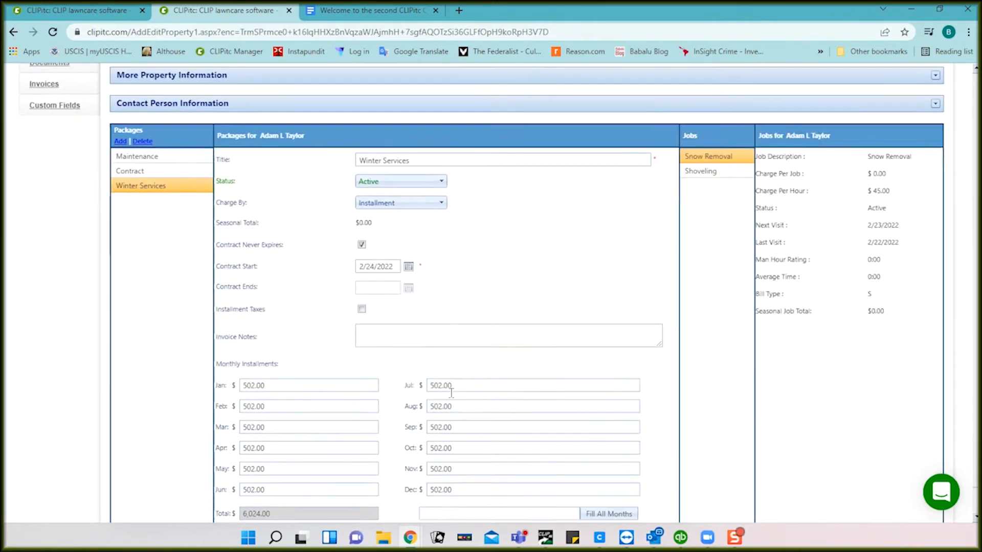
{"action": "left_click", "coordinate": [491, 486]}
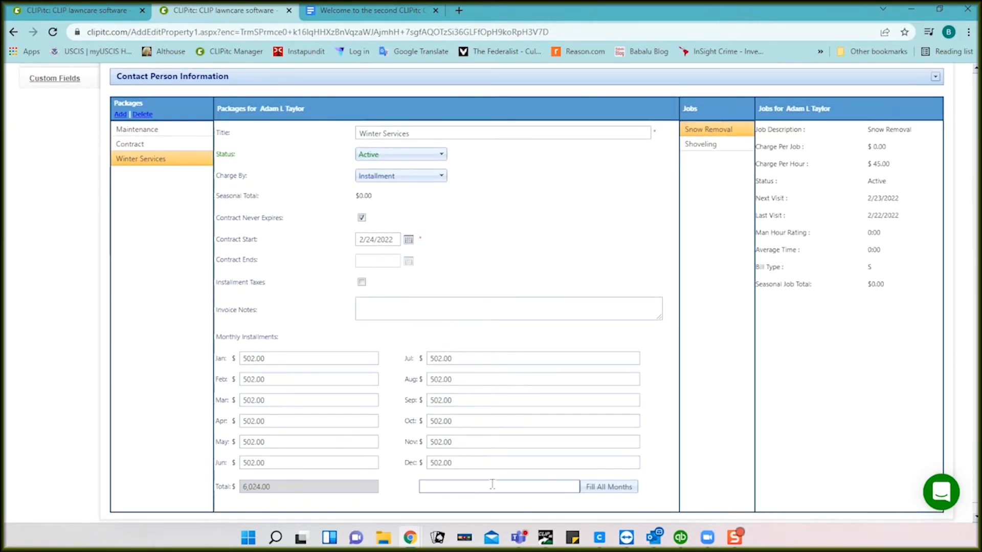
{"action": "type", "text": "0.00"}
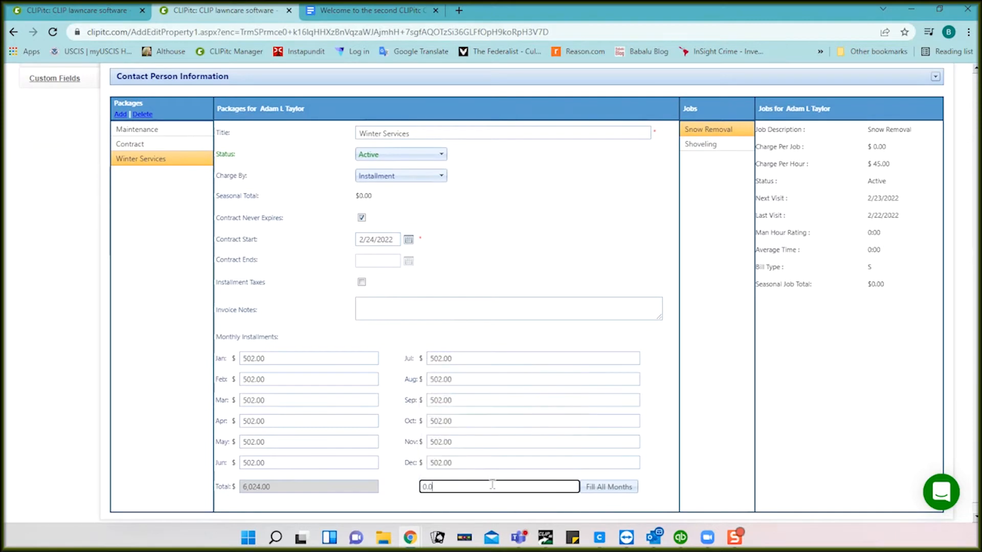
{"action": "left_click", "coordinate": [615, 489]}
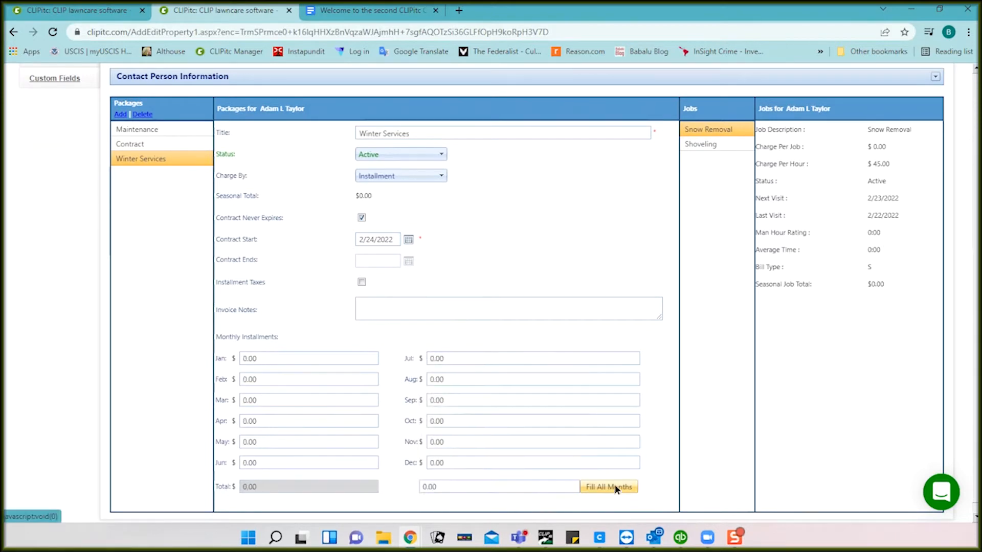
Step: Enter 200.00 installments for November, December, January, February and March
{"action": "left_click", "coordinate": [501, 441]}
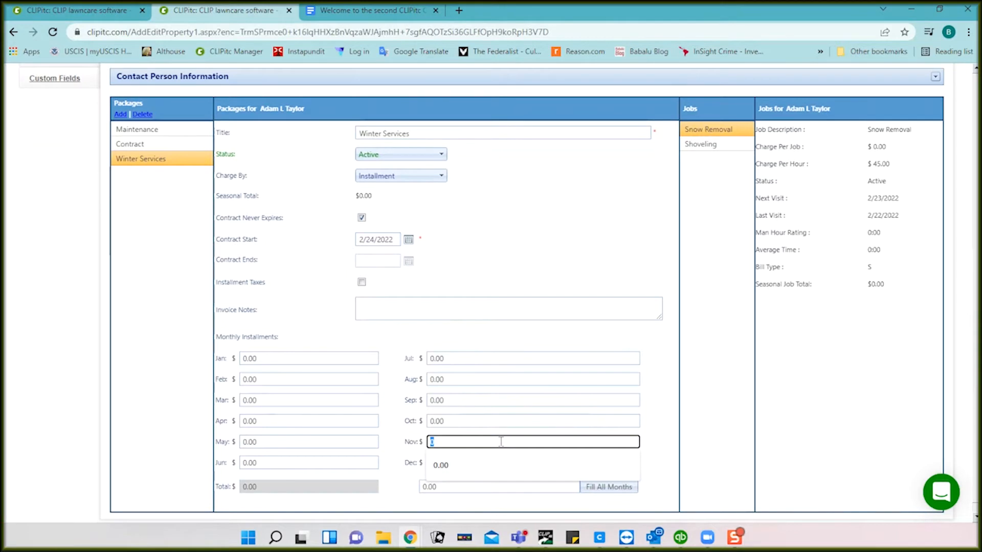
{"action": "type", "text": "200.00"}
{"action": "key", "text": "Tab"}
{"action": "type", "text": "2"}
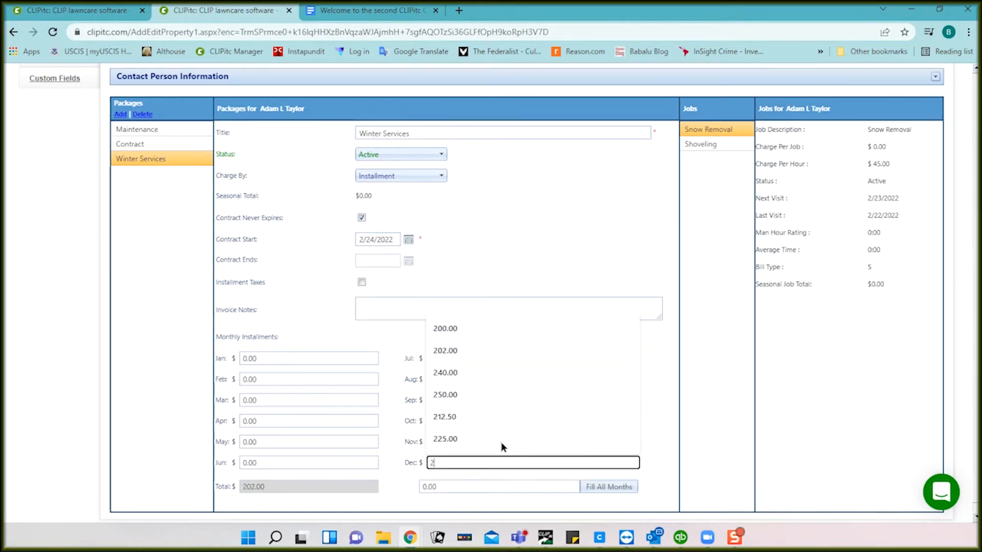
{"action": "type", "text": "00.00"}
{"action": "key", "text": "Tab"}
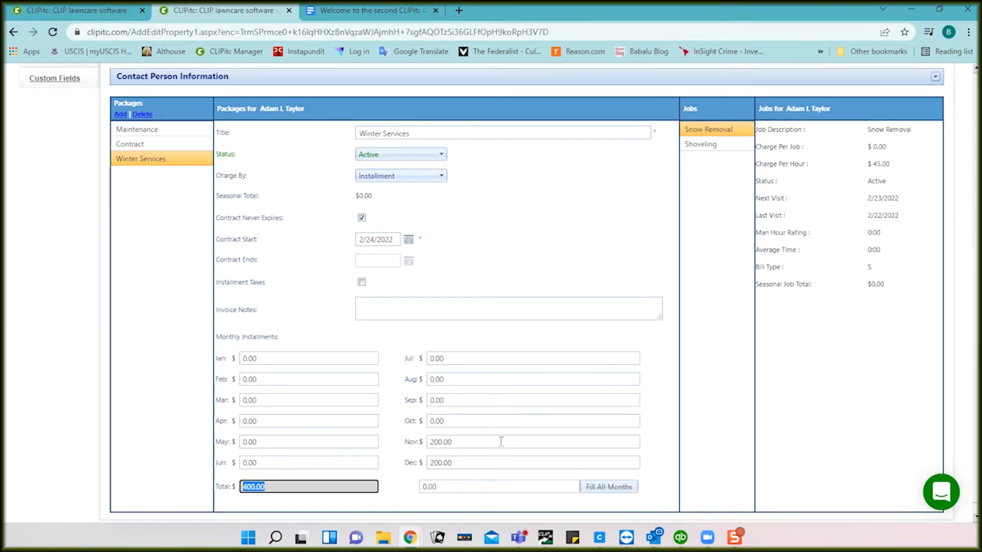
{"action": "left_click", "coordinate": [356, 363]}
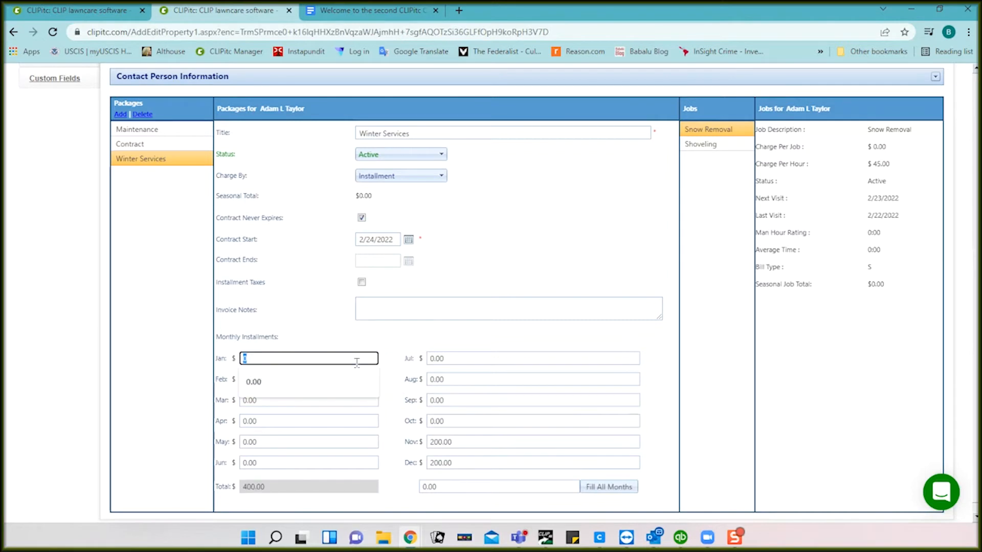
{"action": "type", "text": "200.00"}
{"action": "key", "text": "Tab"}
{"action": "type", "text": "200.00"}
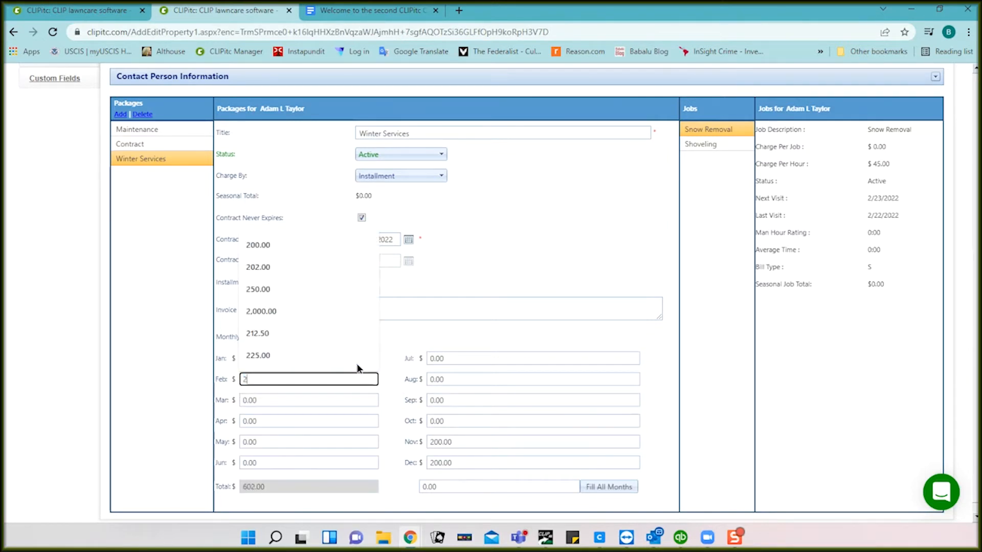
{"action": "key", "text": "Tab"}
{"action": "type", "text": "200.00"}
{"action": "key", "text": "Tab"}
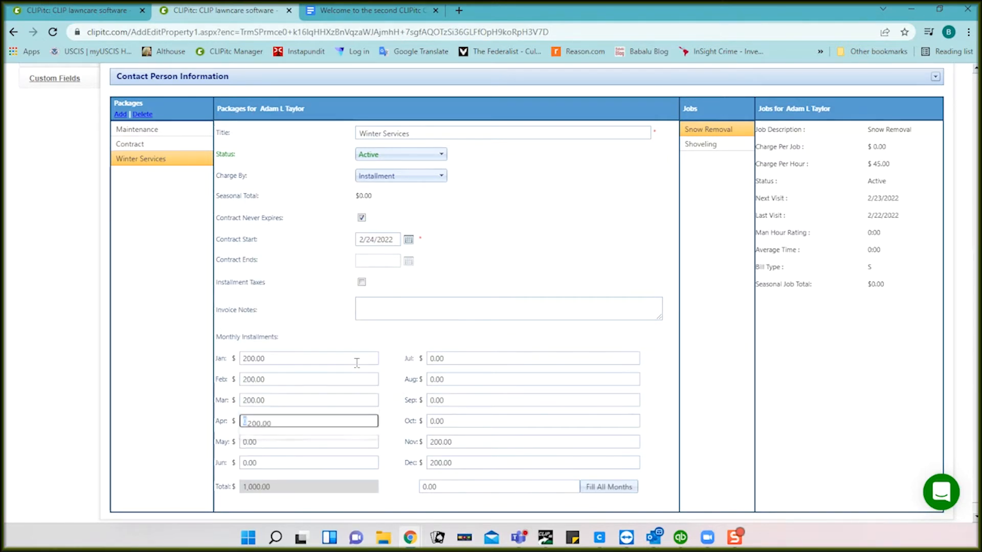
{"action": "scroll", "coordinate": [315, 272], "scroll_direction": "up", "scroll_amount": 6}
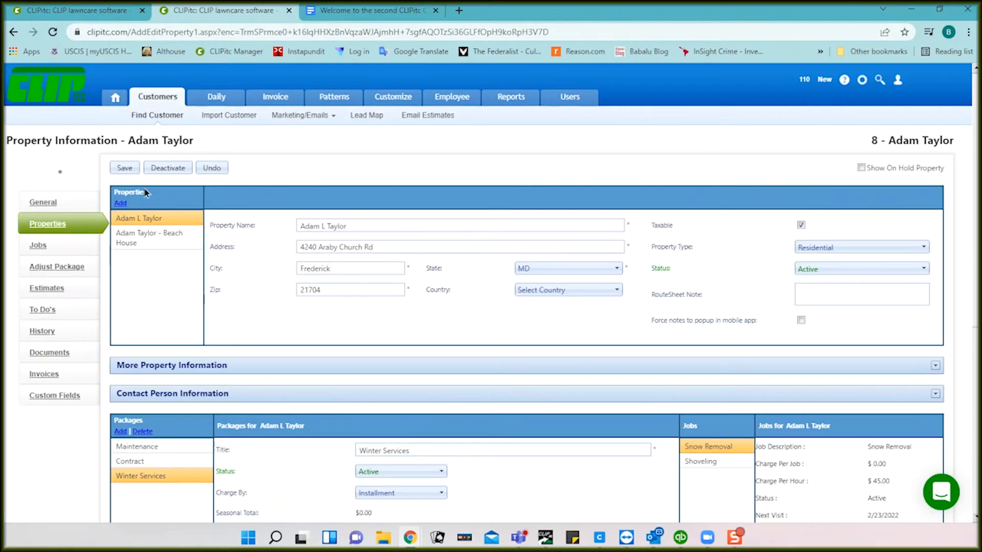
Step: Save the Winter Services installment settings and accept the charge-per-job conversion warning
{"action": "left_click", "coordinate": [126, 169]}
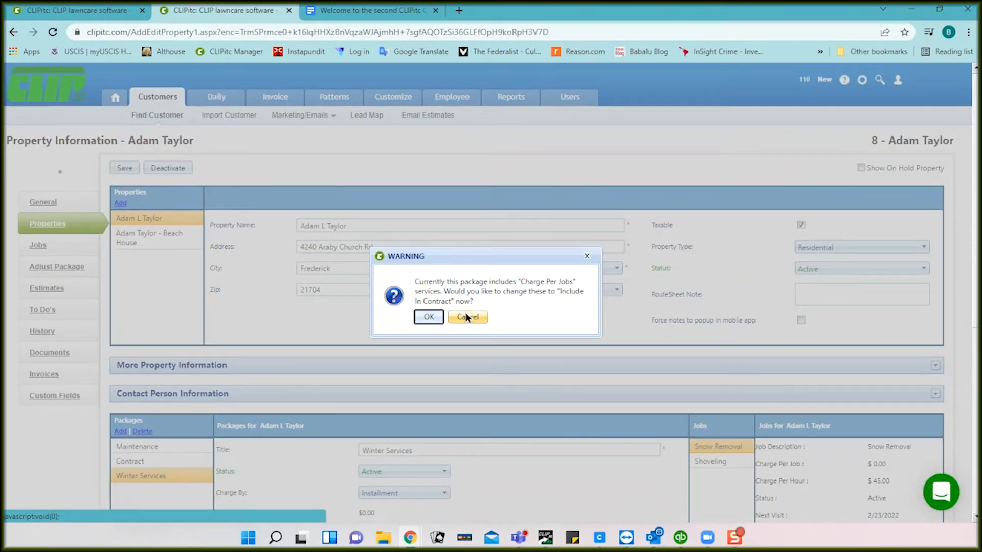
{"action": "left_click", "coordinate": [428, 317]}
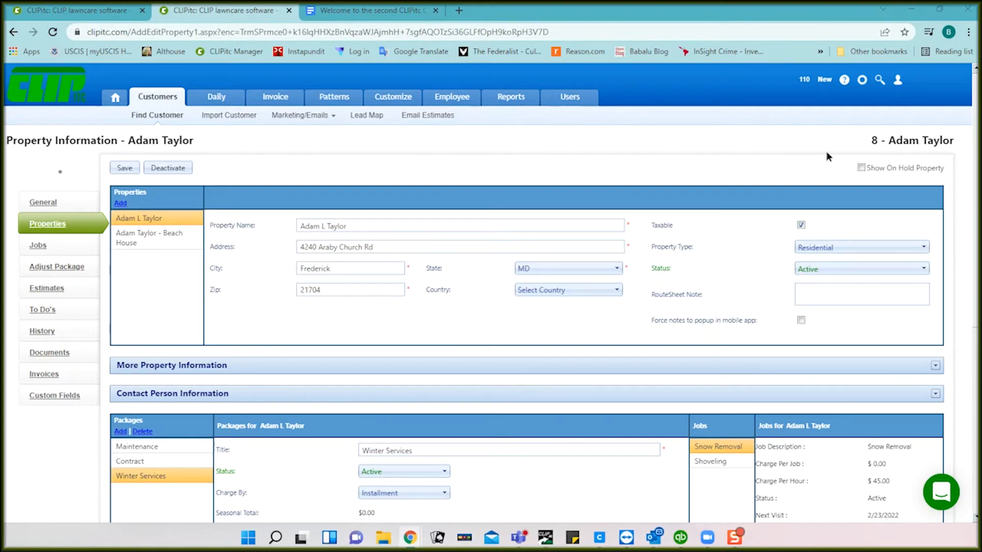
Step: Return to the GenerateInvoice tab and open the Invoice Report for batch 181
{"action": "left_click", "coordinate": [83, 17]}
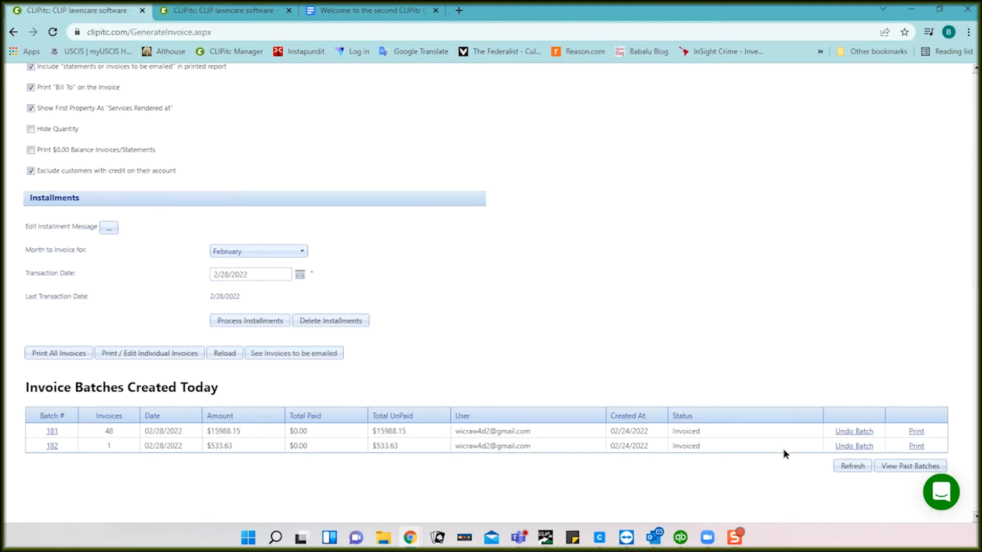
{"action": "left_click", "coordinate": [916, 432]}
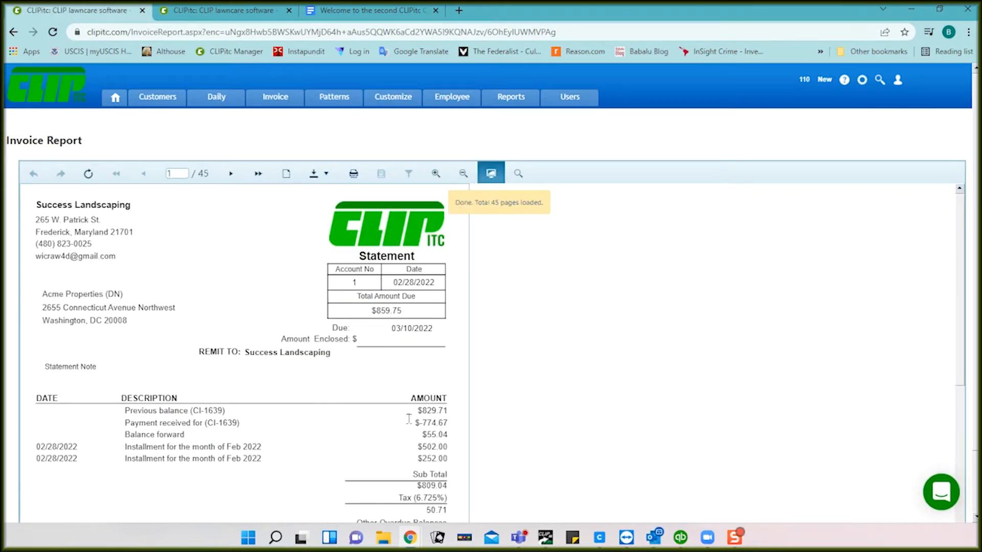
Step: Scroll through batch 181's 45 statement pages, starting with February 2022 installments
{"action": "scroll", "coordinate": [307, 407], "scroll_direction": "down", "scroll_amount": 2}
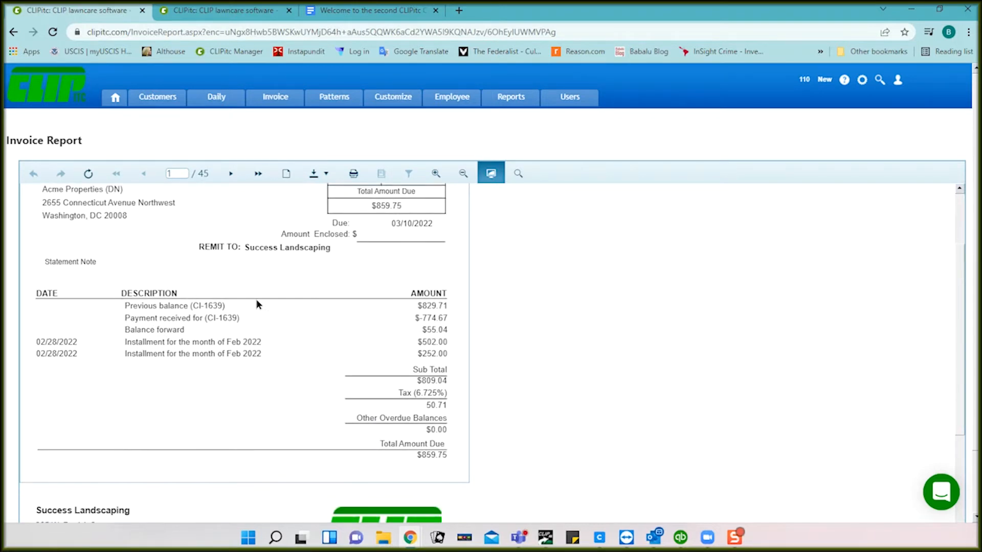
{"action": "scroll", "coordinate": [256, 299], "scroll_direction": "up", "scroll_amount": 2}
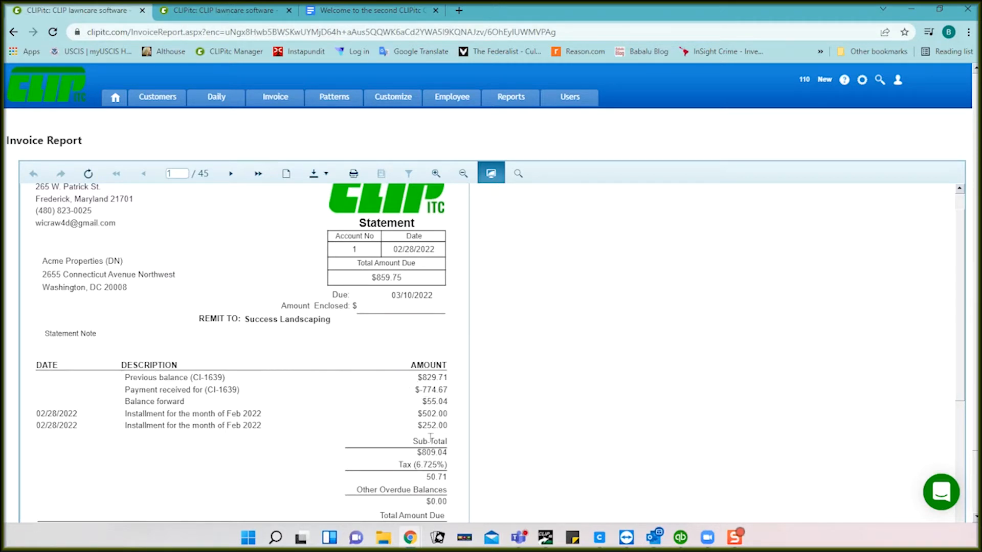
{"action": "scroll", "coordinate": [388, 453], "scroll_direction": "down", "scroll_amount": 1}
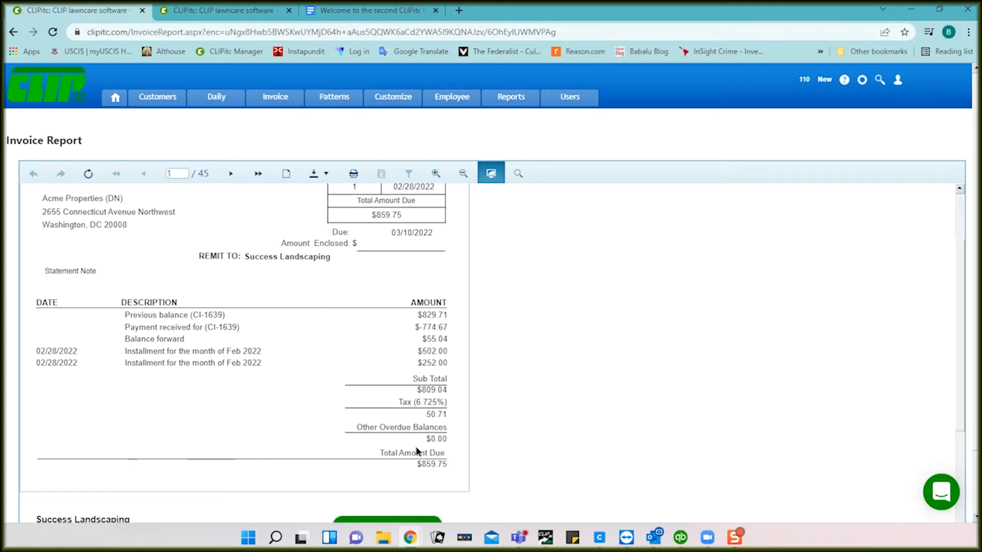
{"action": "scroll", "coordinate": [415, 446], "scroll_direction": "down", "scroll_amount": 5}
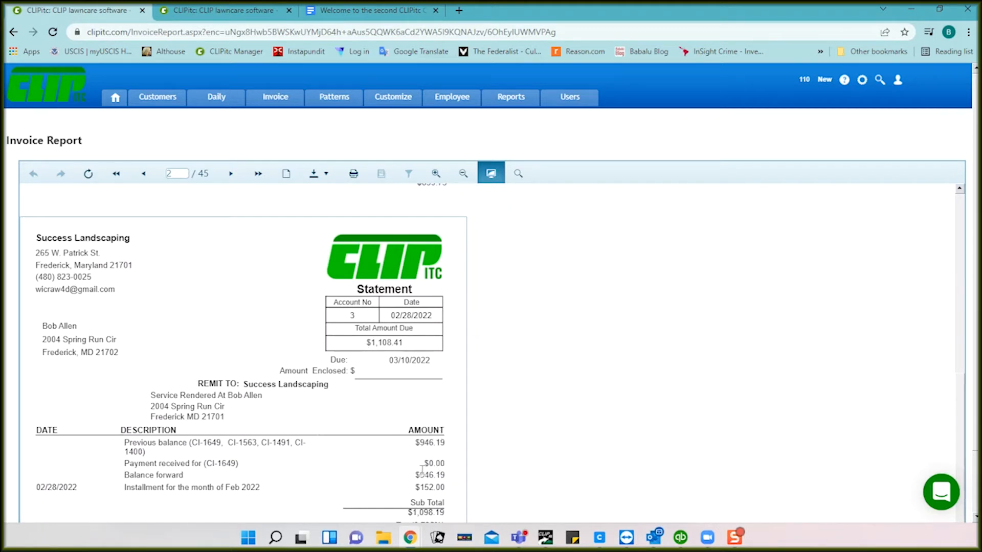
{"action": "scroll", "coordinate": [338, 481], "scroll_direction": "down", "scroll_amount": 1}
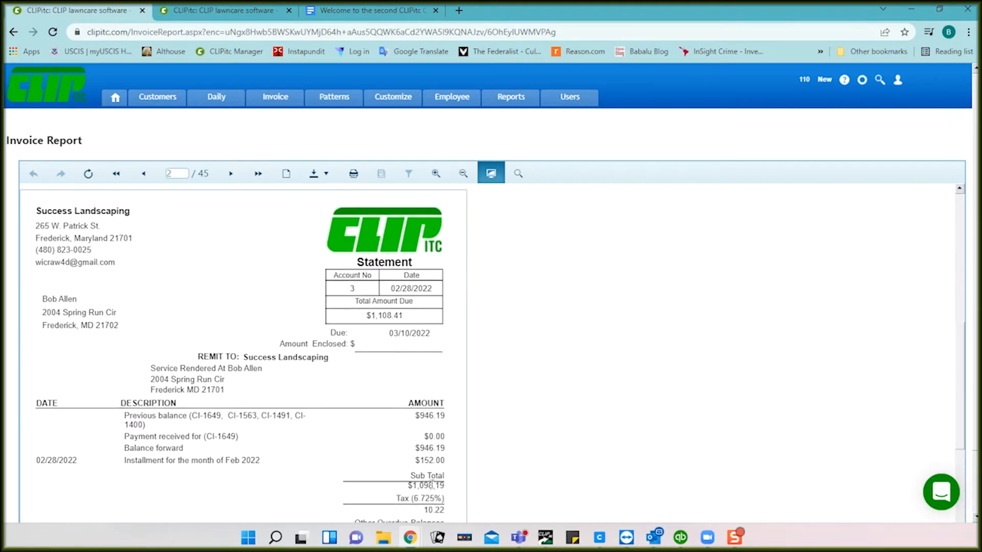
{"action": "scroll", "coordinate": [420, 478], "scroll_direction": "down", "scroll_amount": 4}
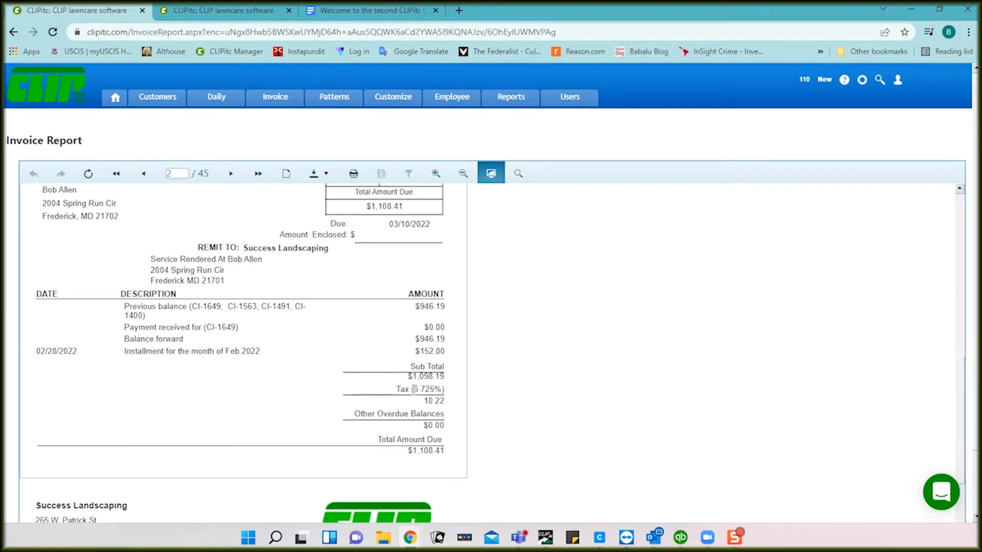
Step: Open the report's print dialog, cancel it, and go back to invoice generation
{"action": "left_click", "coordinate": [354, 174]}
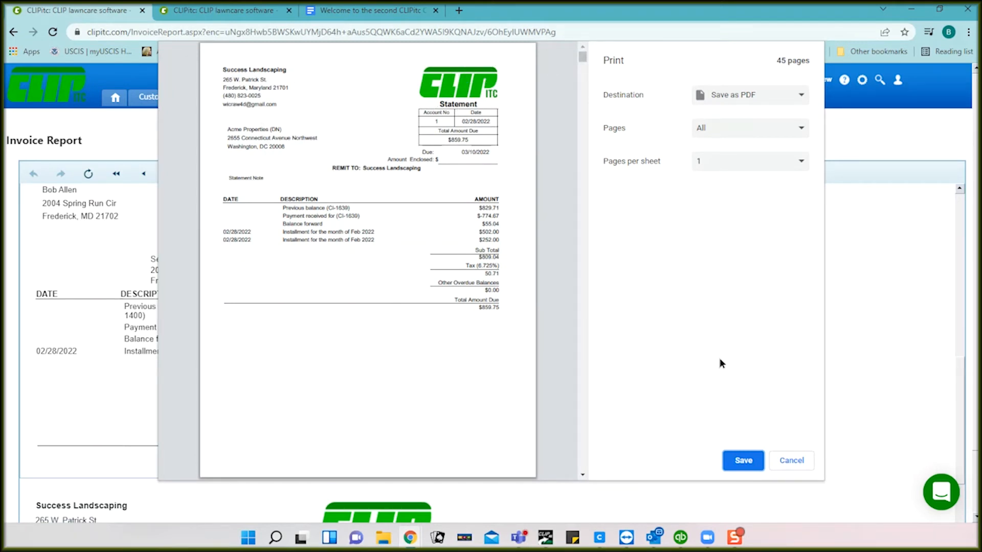
{"action": "left_click", "coordinate": [790, 466]}
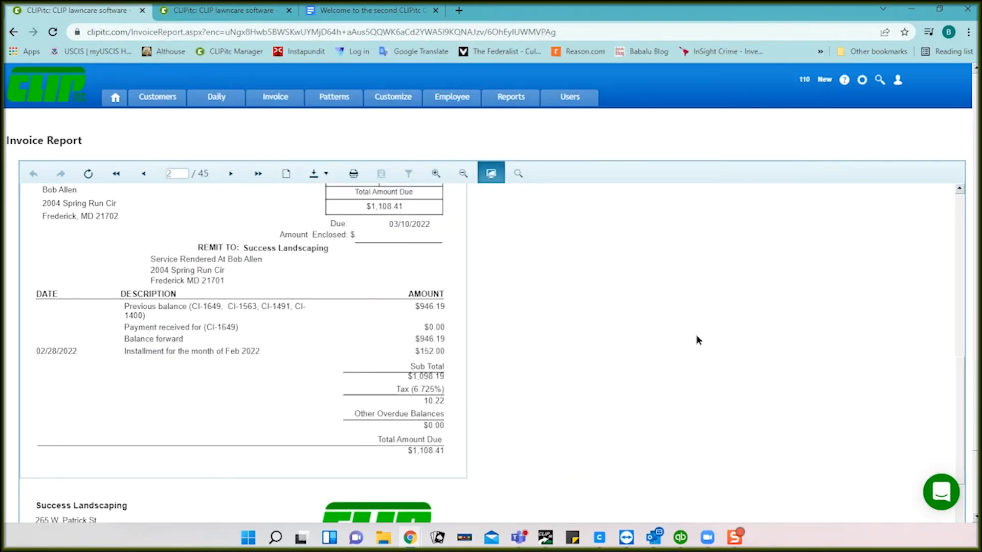
{"action": "left_click", "coordinate": [276, 99]}
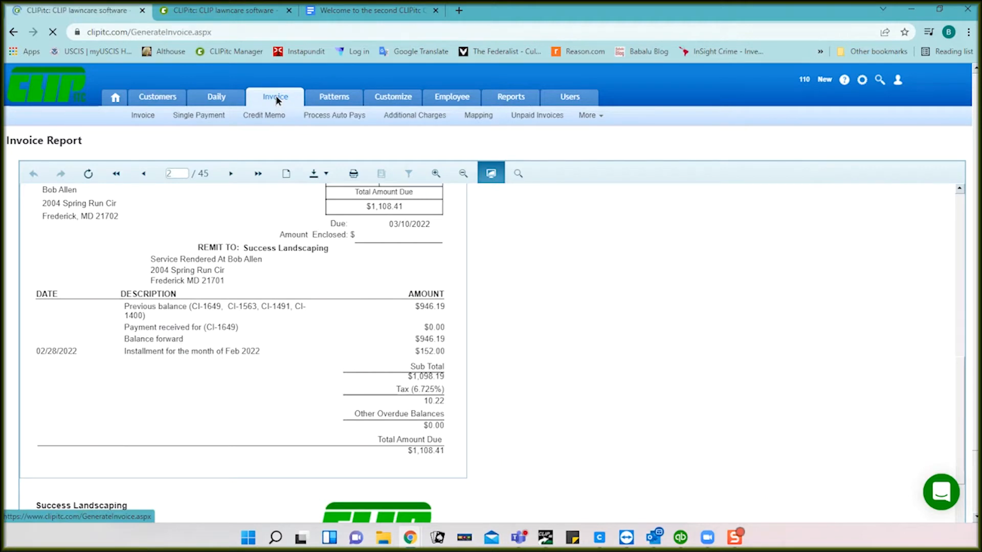
Step: Open batch 182's one-page Invoice Report and review its 533.63 balance due
{"action": "scroll", "coordinate": [483, 275], "scroll_direction": "down", "scroll_amount": 9}
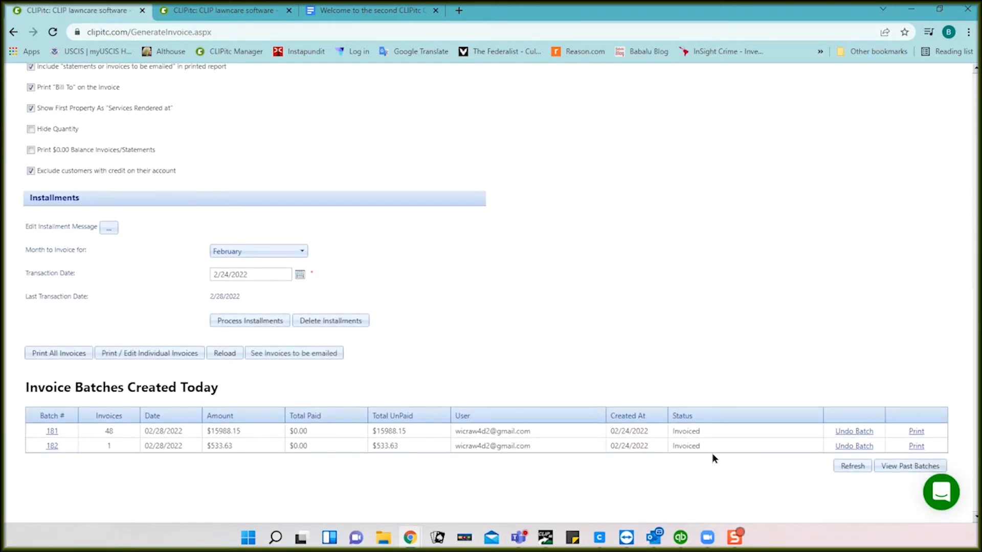
{"action": "left_click", "coordinate": [915, 447]}
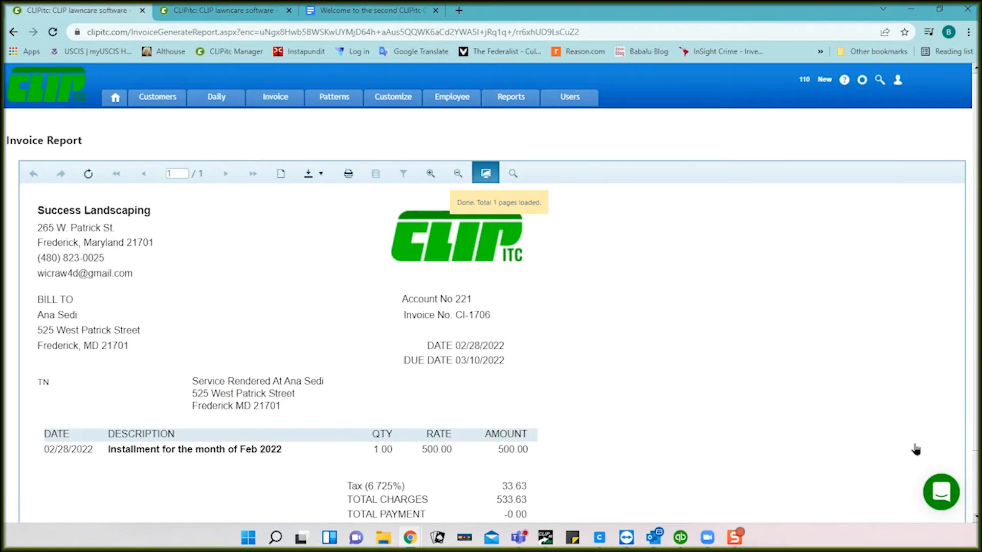
{"action": "scroll", "coordinate": [605, 379], "scroll_direction": "down", "scroll_amount": 1}
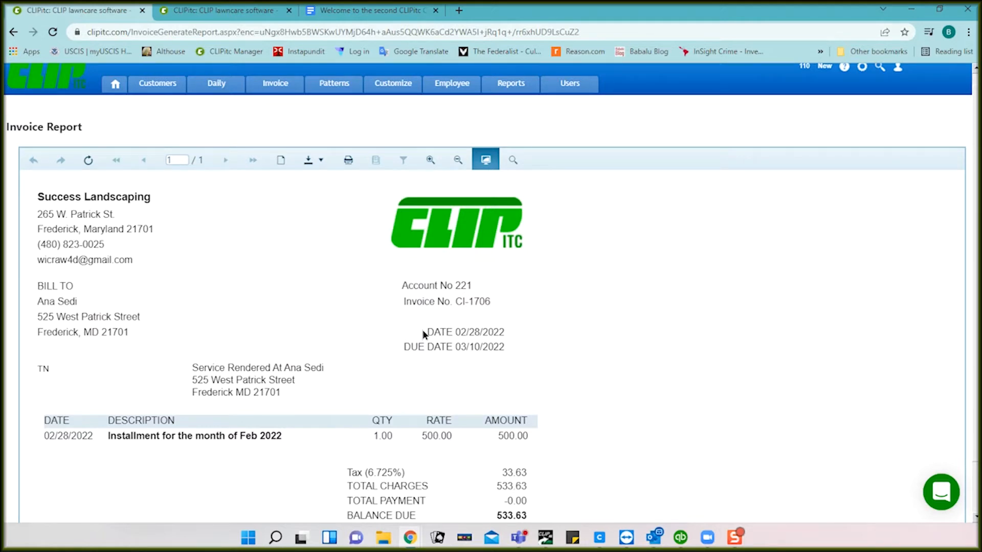
{"action": "scroll", "coordinate": [566, 432], "scroll_direction": "down", "scroll_amount": 1}
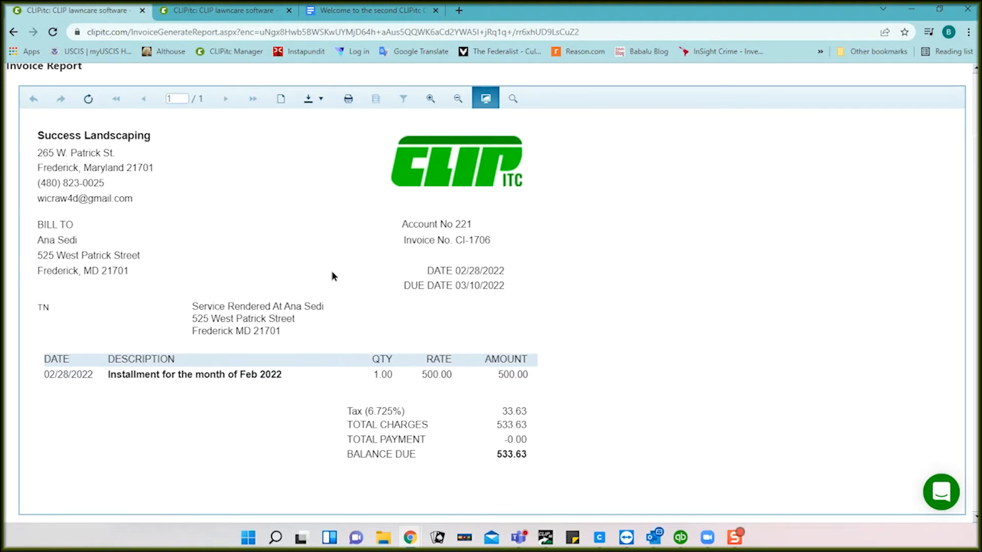
{"action": "scroll", "coordinate": [331, 276], "scroll_direction": "up", "scroll_amount": 2}
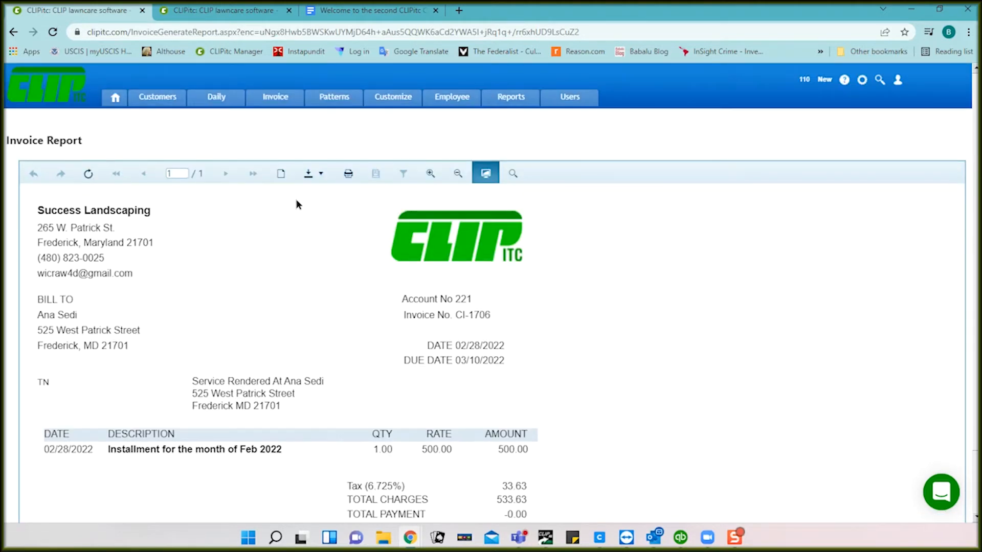
Step: Open the invoice emailing page listing the 70 email bills
{"action": "mouse_move", "coordinate": [272, 98]}
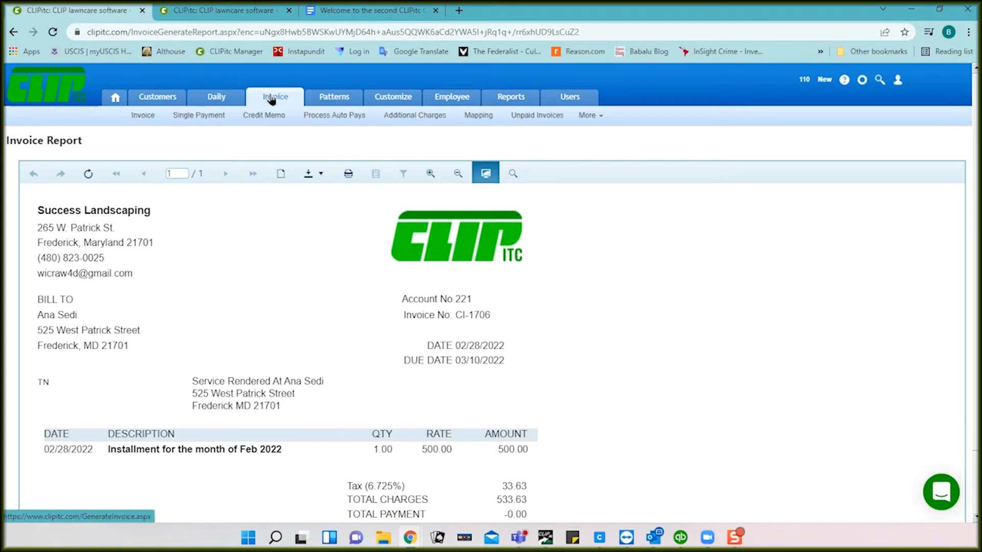
{"action": "left_click", "coordinate": [271, 100]}
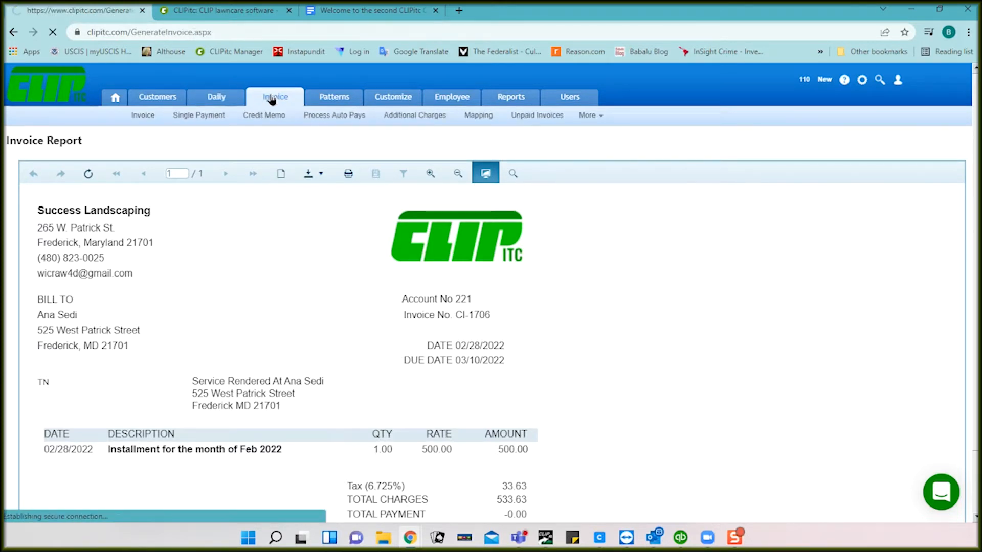
{"action": "scroll", "coordinate": [489, 301], "scroll_direction": "down", "scroll_amount": 7}
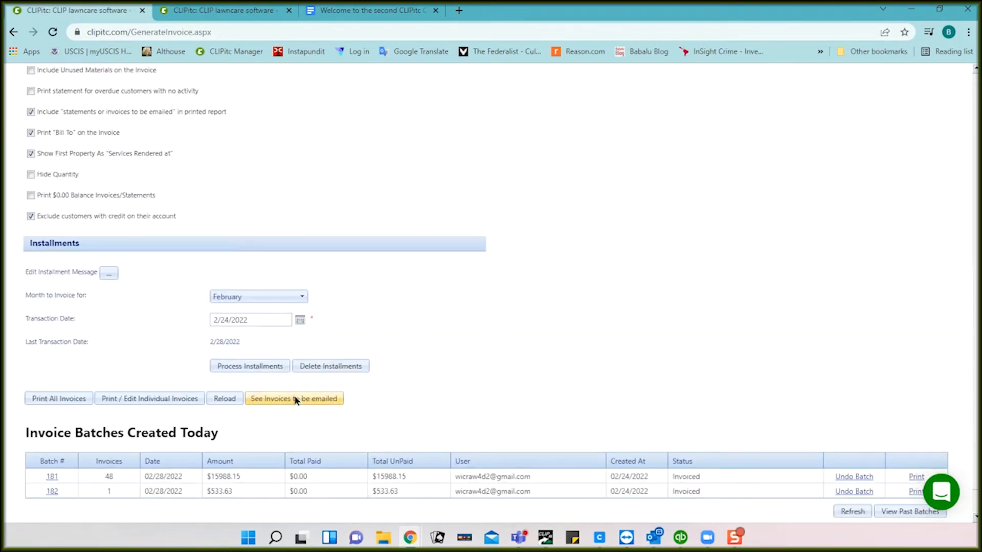
{"action": "left_click", "coordinate": [307, 400]}
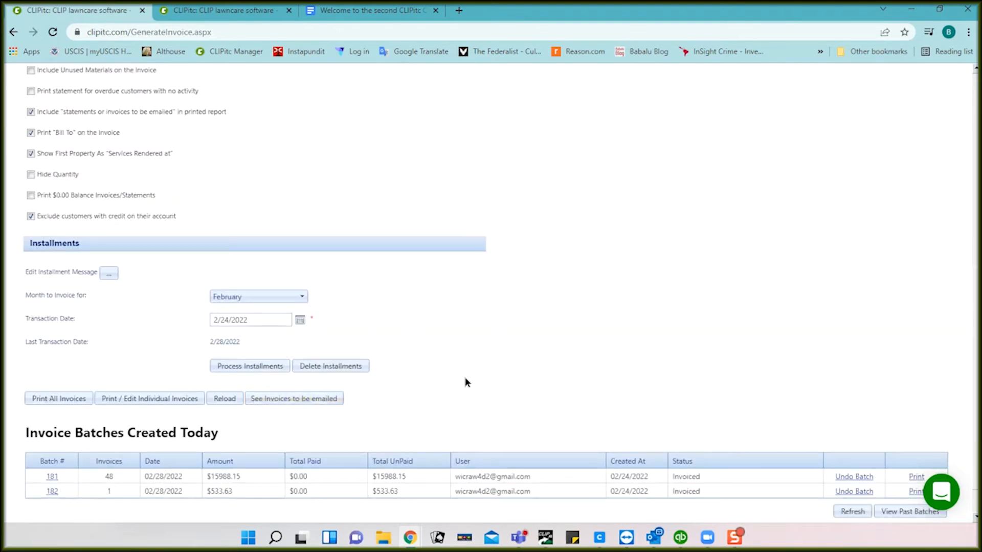
{"action": "left_click", "coordinate": [581, 117]}
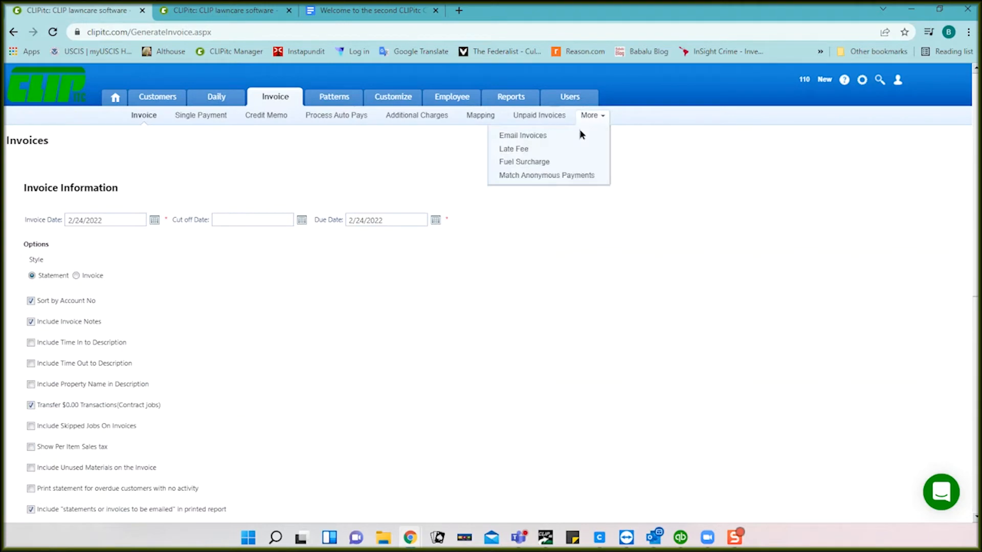
{"action": "left_click", "coordinate": [545, 141]}
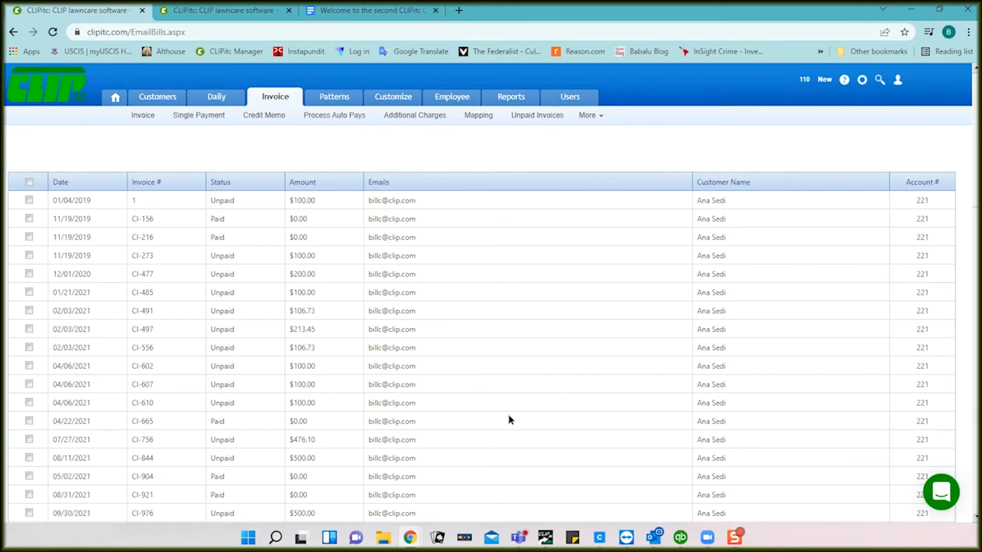
{"action": "scroll", "coordinate": [529, 265], "scroll_direction": "down", "scroll_amount": 5}
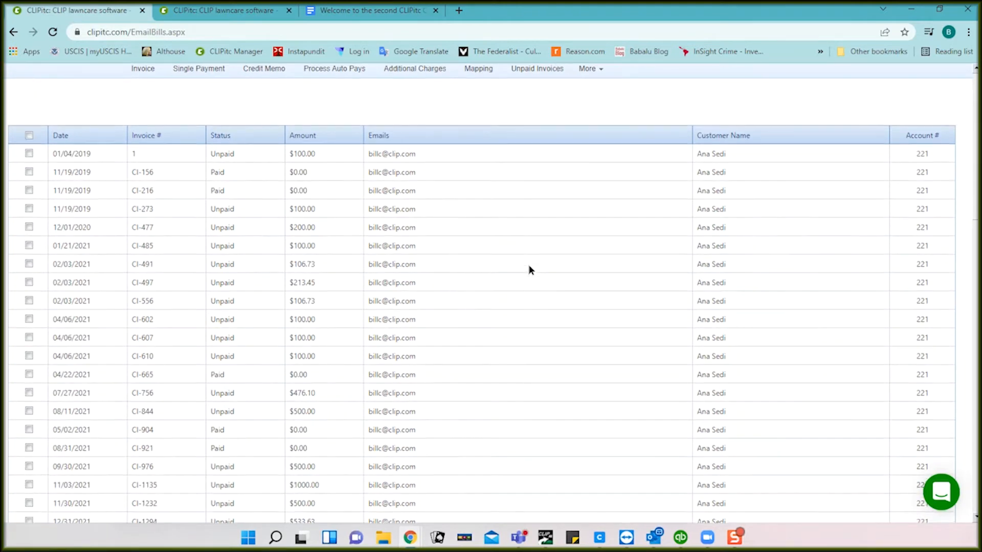
{"action": "scroll", "coordinate": [529, 266], "scroll_direction": "down", "scroll_amount": 10}
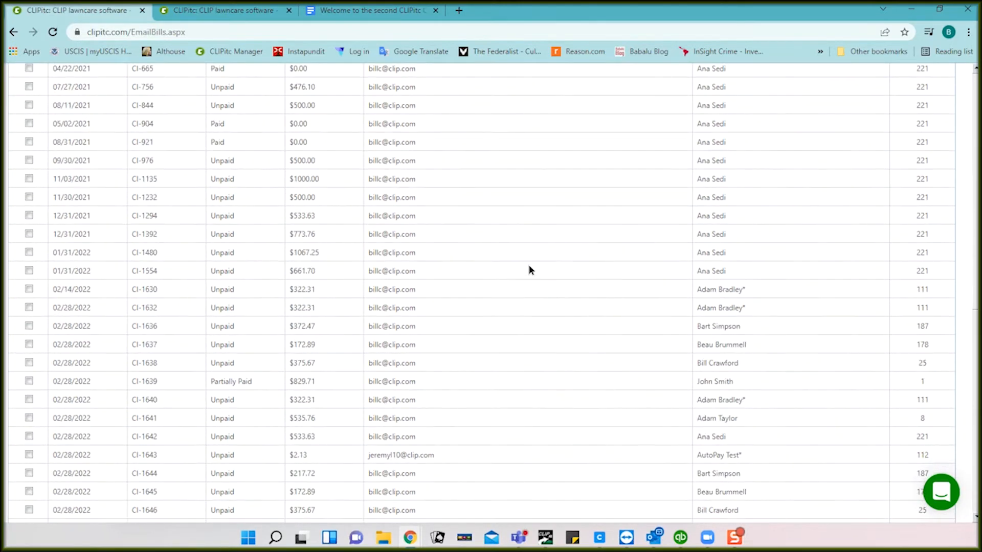
{"action": "scroll", "coordinate": [529, 265], "scroll_direction": "up", "scroll_amount": 15}
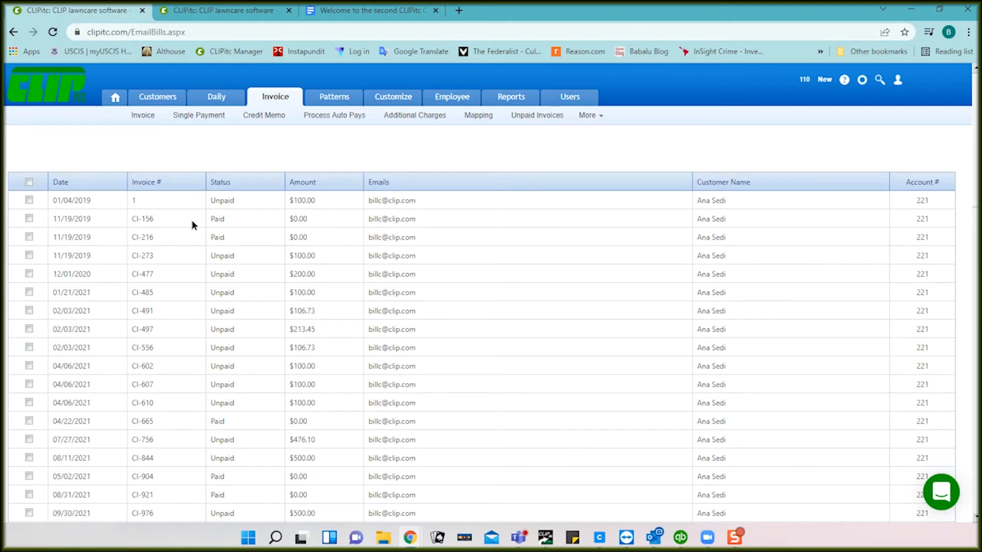
Step: Check the two 11/19/2019, the 04/22/2021 and 05/02/2021 invoices, then remove them
{"action": "left_click", "coordinate": [29, 218]}
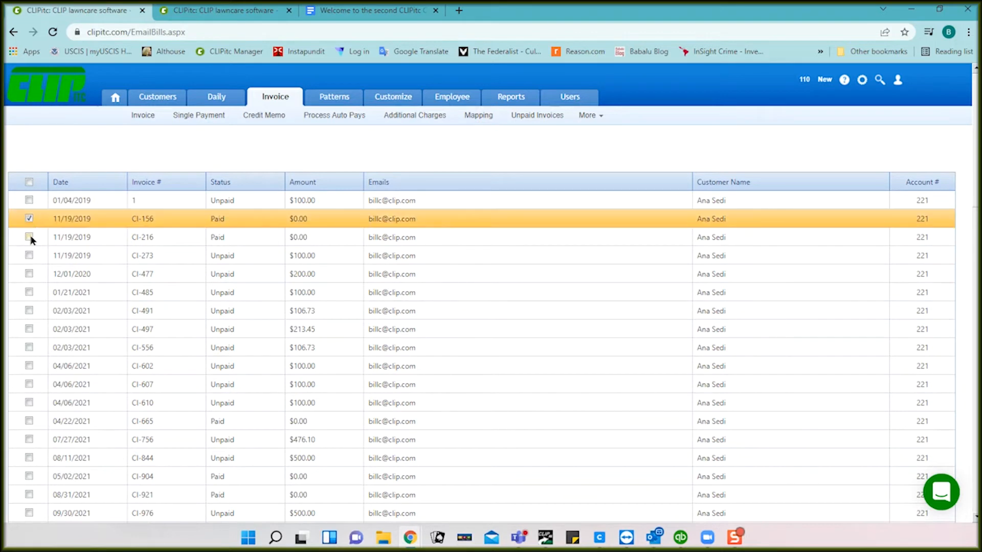
{"action": "left_click", "coordinate": [29, 236]}
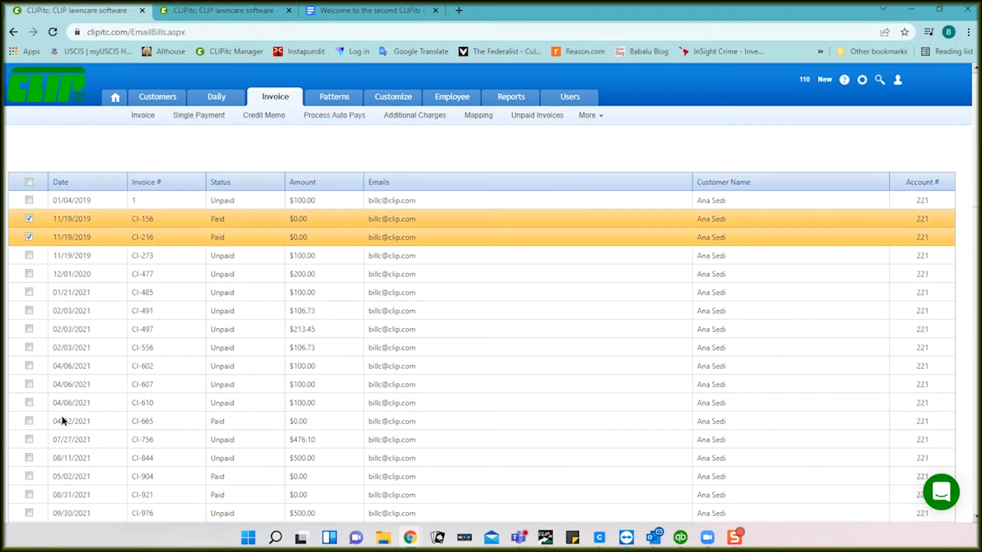
{"action": "left_click", "coordinate": [29, 421]}
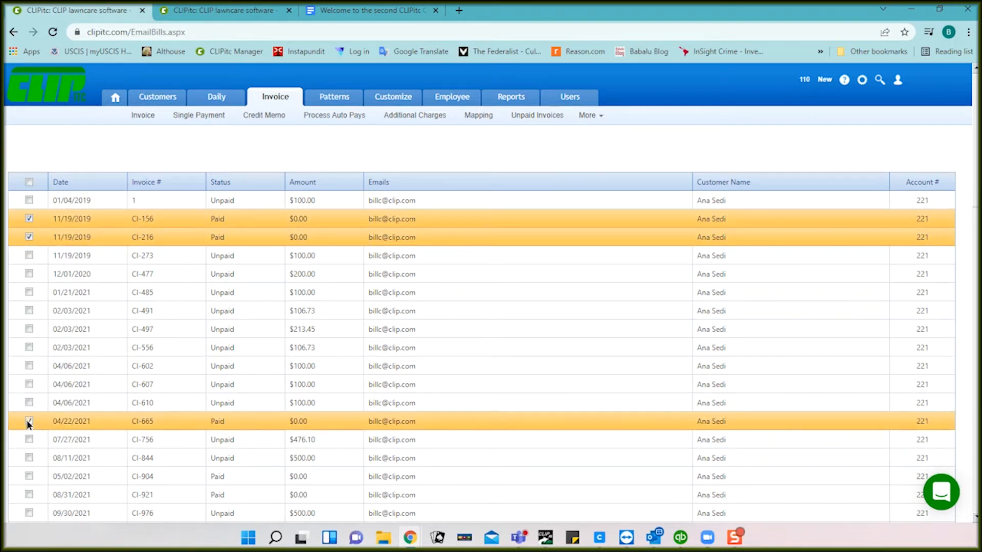
{"action": "left_click", "coordinate": [28, 476]}
{"action": "scroll", "coordinate": [148, 453], "scroll_direction": "down", "scroll_amount": 15}
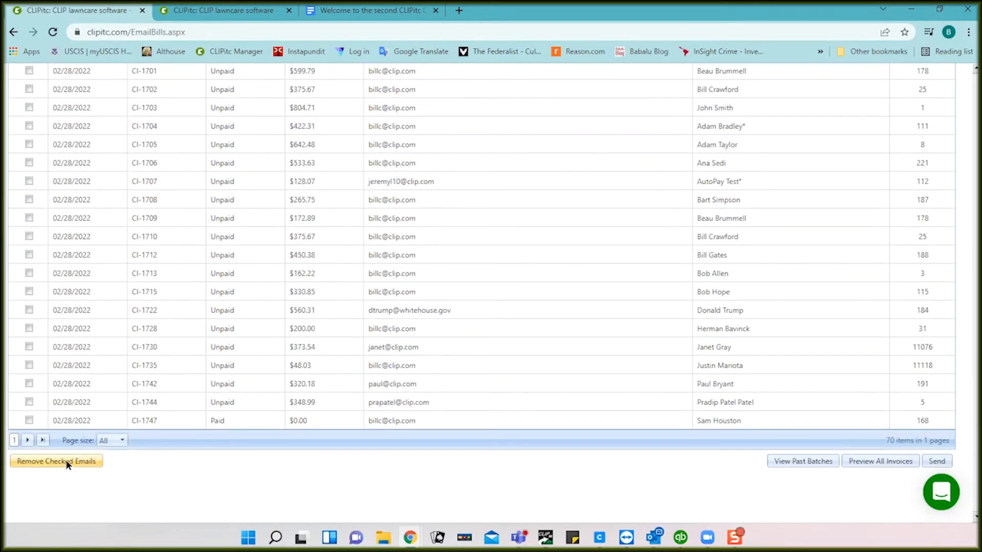
{"action": "left_click", "coordinate": [68, 462]}
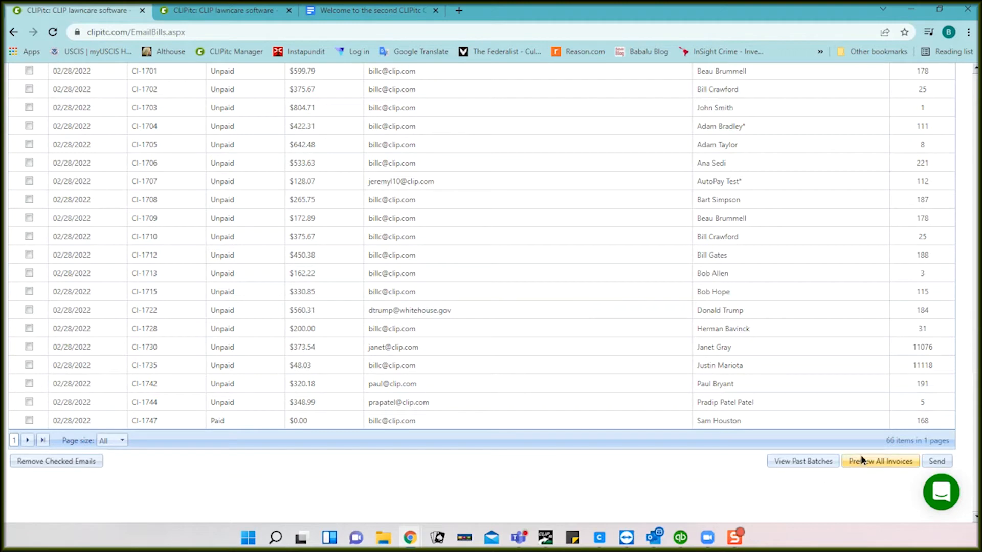
{"action": "left_click", "coordinate": [877, 462]}
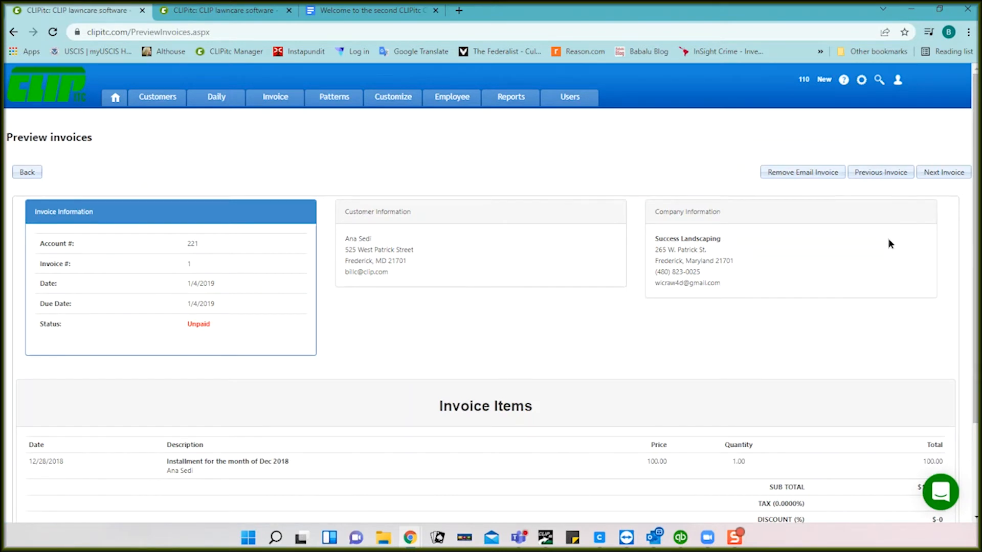
{"action": "scroll", "coordinate": [872, 275], "scroll_direction": "down", "scroll_amount": 2}
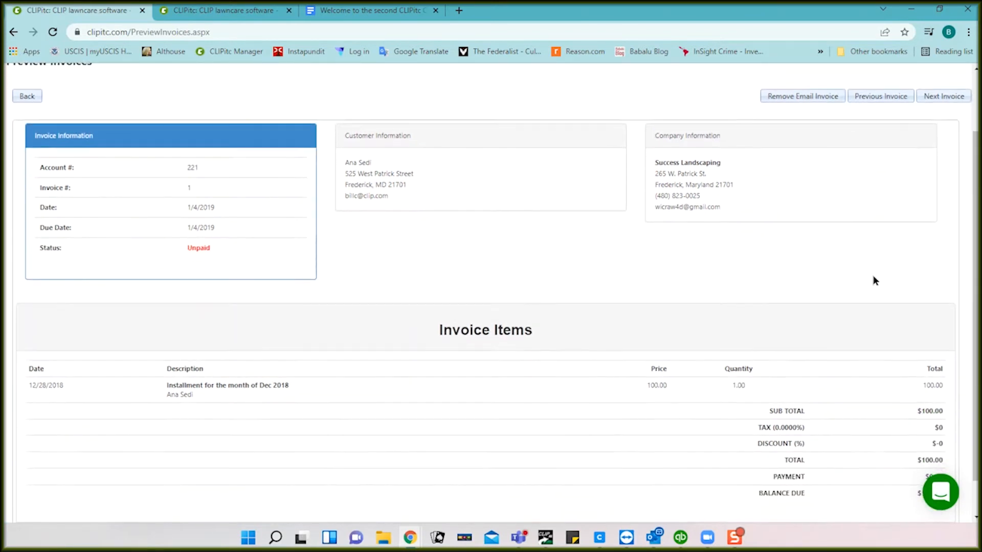
{"action": "left_click", "coordinate": [935, 96]}
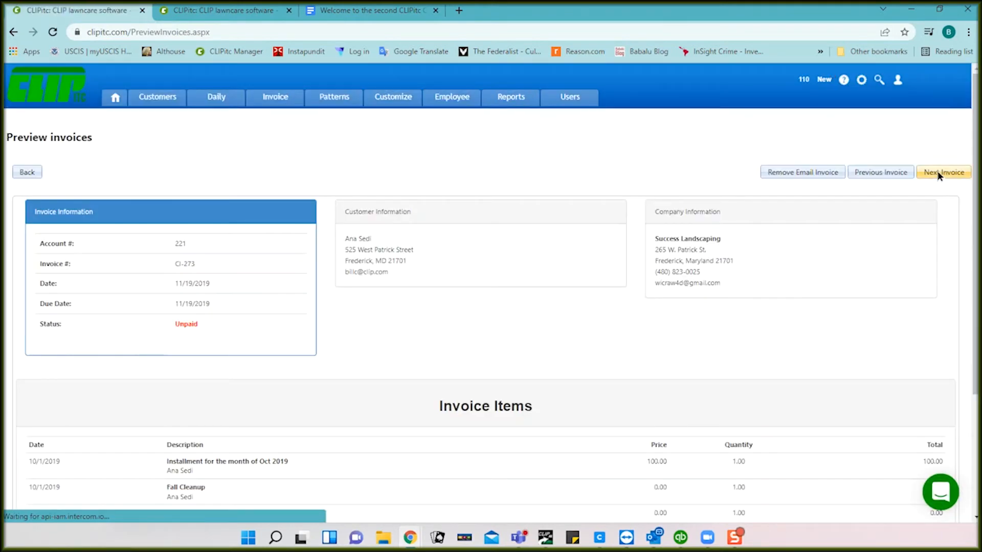
{"action": "left_click", "coordinate": [939, 173]}
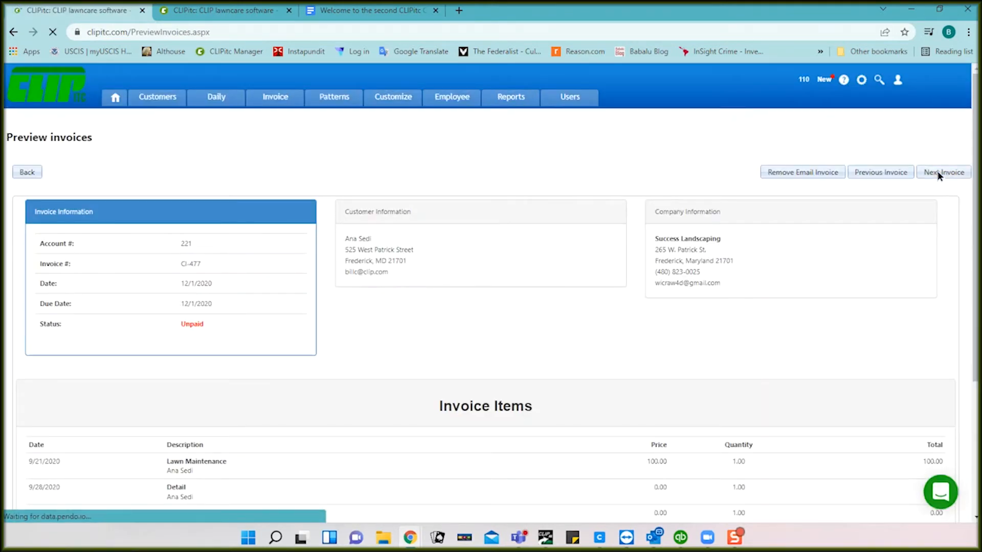
{"action": "left_click", "coordinate": [939, 173]}
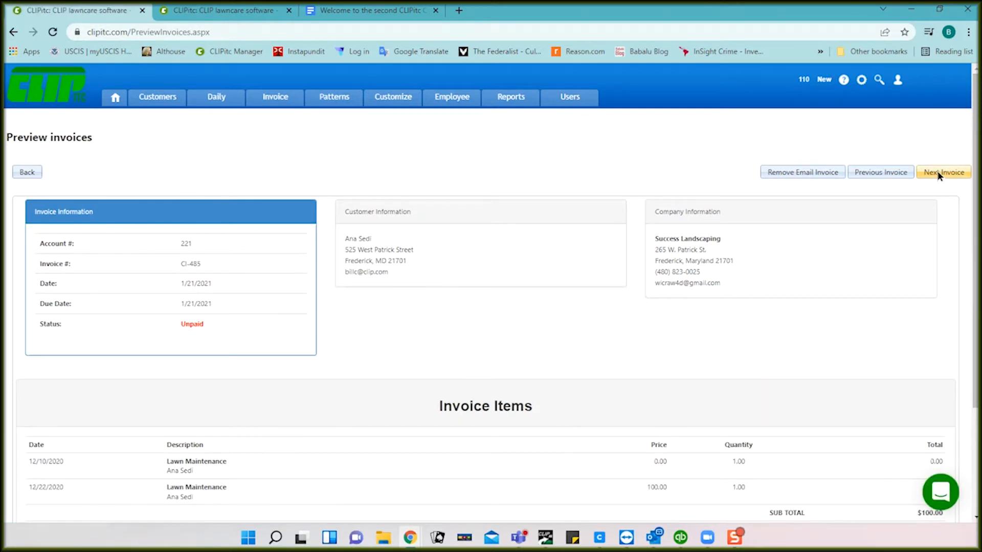
{"action": "left_click", "coordinate": [939, 172]}
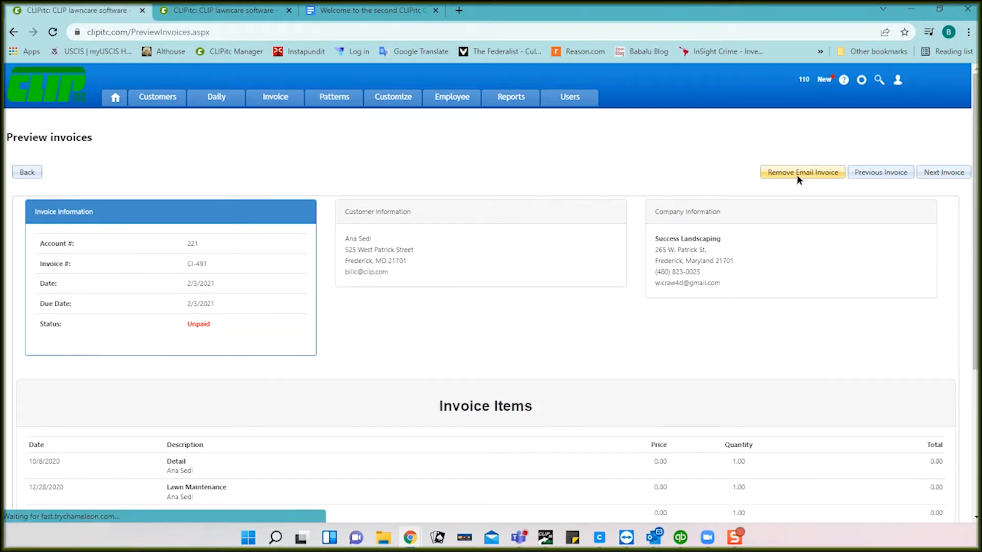
{"action": "left_click", "coordinate": [28, 172]}
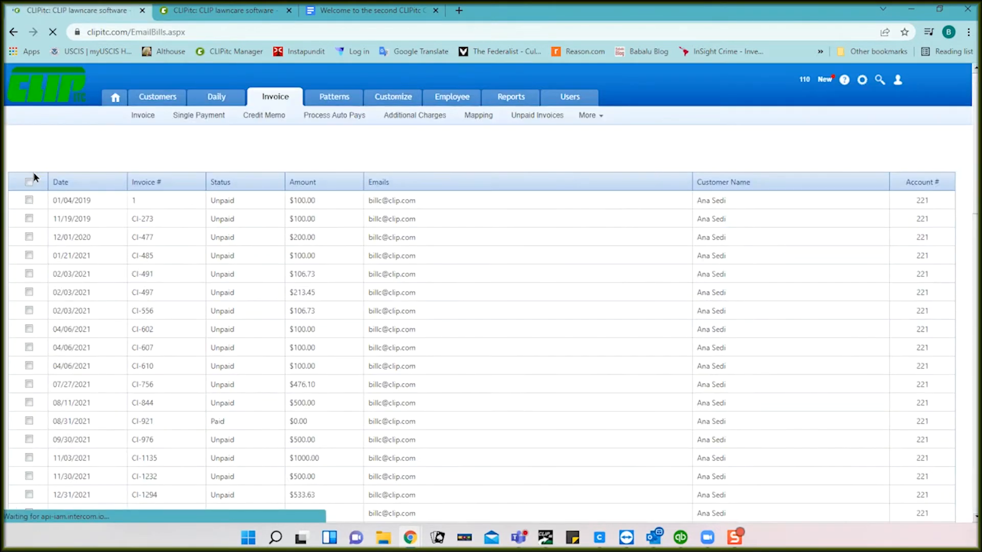
{"action": "scroll", "coordinate": [528, 311], "scroll_direction": "down", "scroll_amount": 1}
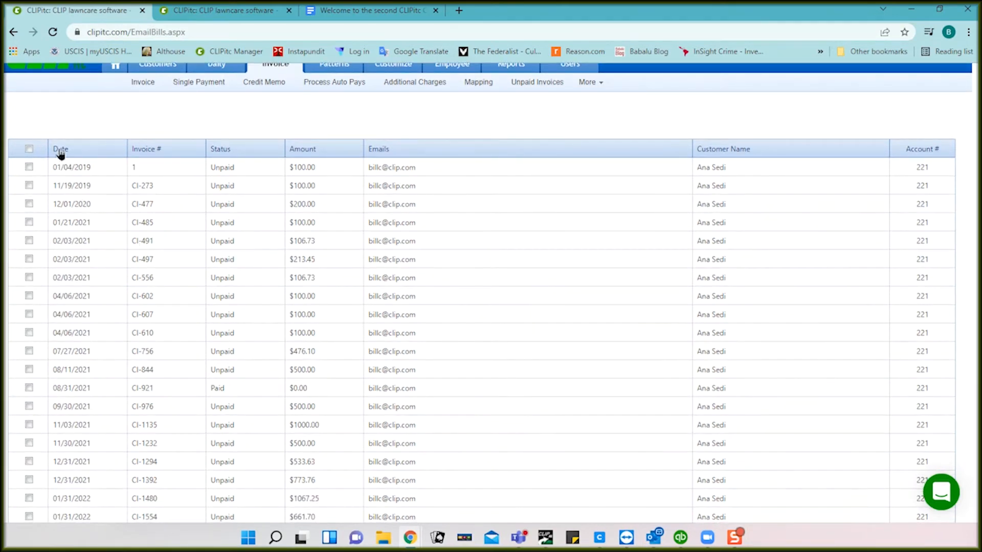
{"action": "left_click", "coordinate": [30, 149]}
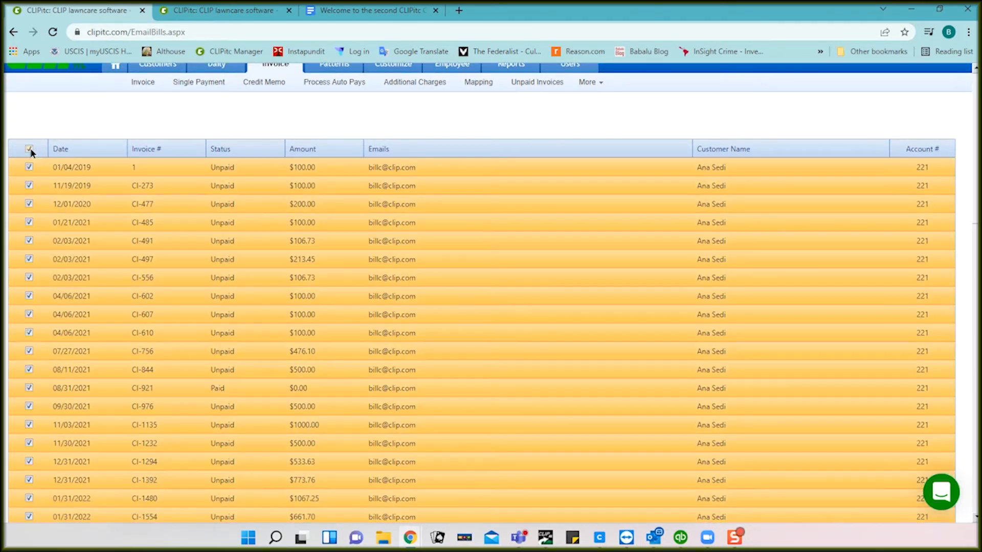
{"action": "scroll", "coordinate": [439, 362], "scroll_direction": "down", "scroll_amount": 15}
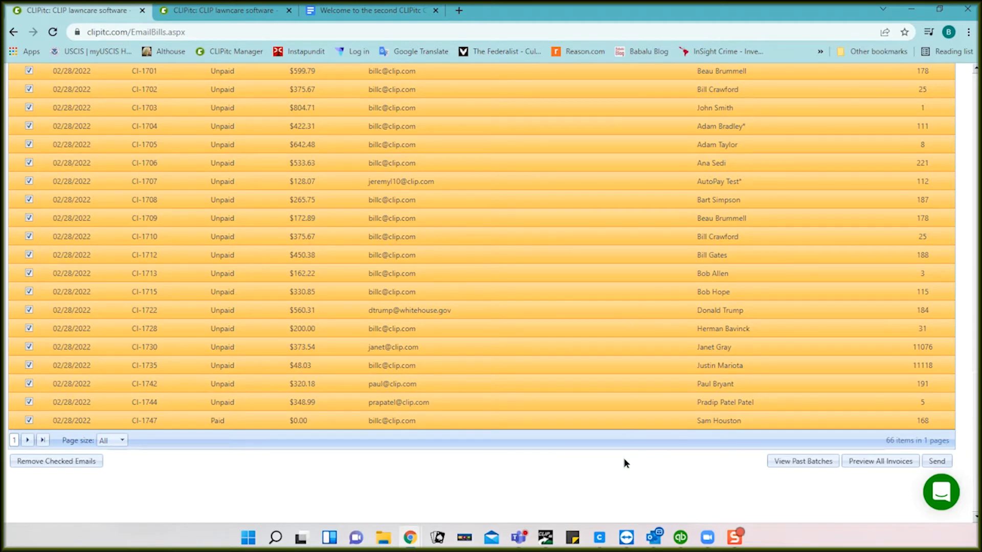
{"action": "scroll", "coordinate": [624, 460], "scroll_direction": "up", "scroll_amount": 10}
{"action": "scroll", "coordinate": [624, 458], "scroll_direction": "up", "scroll_amount": 3}
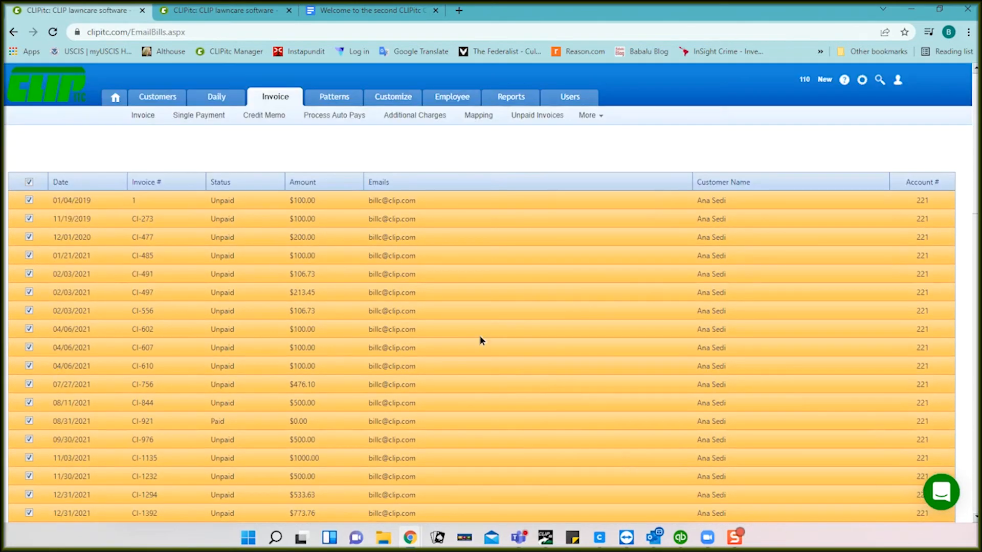
{"action": "left_click", "coordinate": [274, 200]}
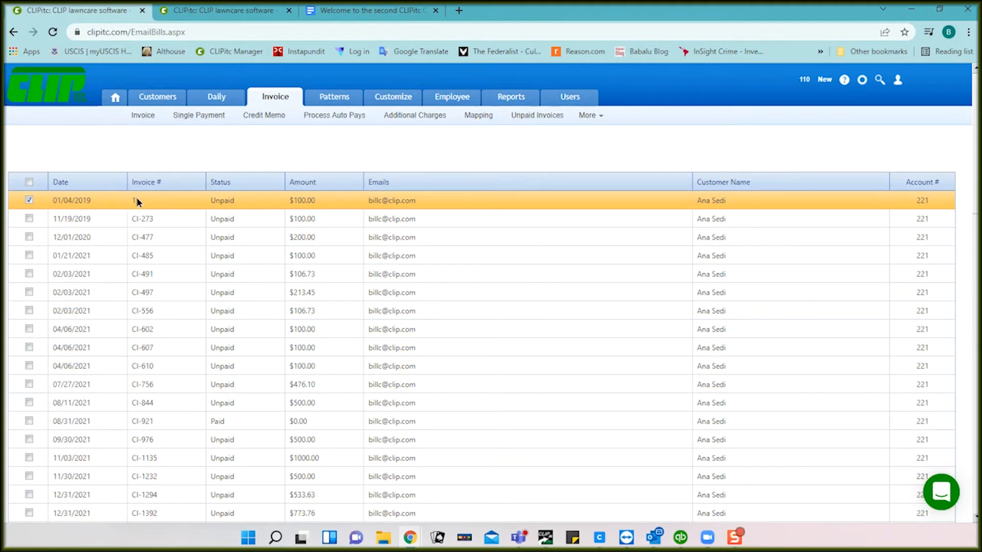
{"action": "left_click", "coordinate": [29, 197]}
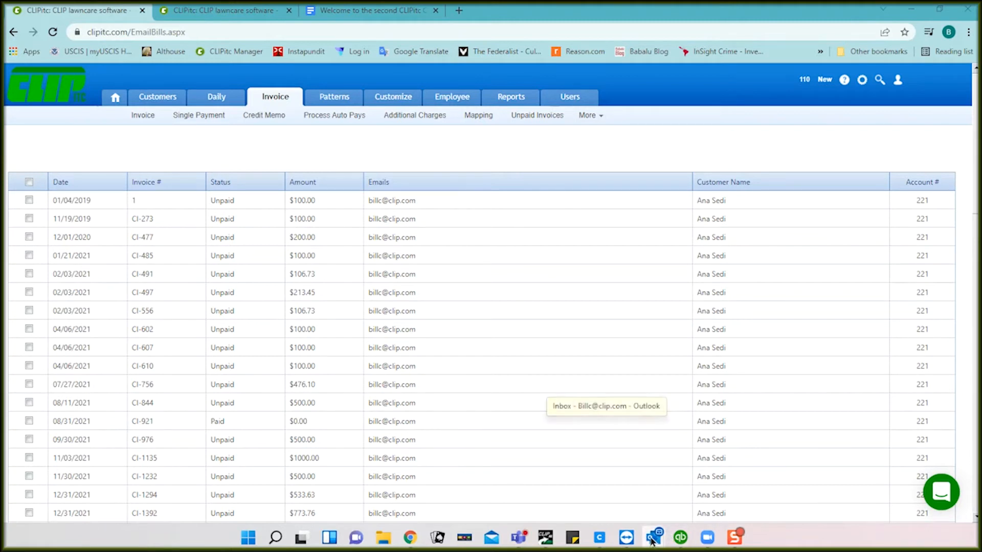
{"action": "mouse_move", "coordinate": [651, 541]}
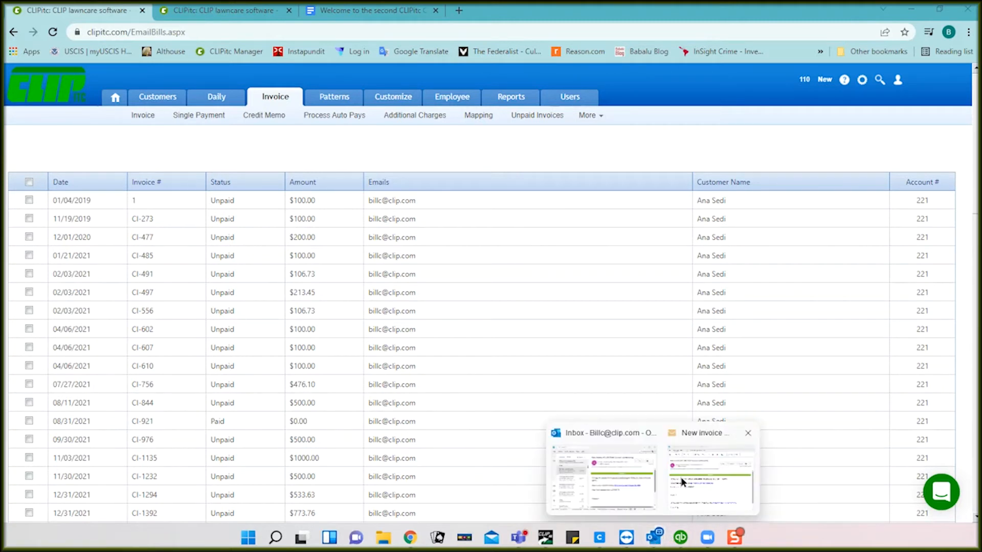
Step: Bring up the Outlook message 'New invoice #CI-406' from Success Landscaping for $206.73
{"action": "left_click", "coordinate": [694, 472]}
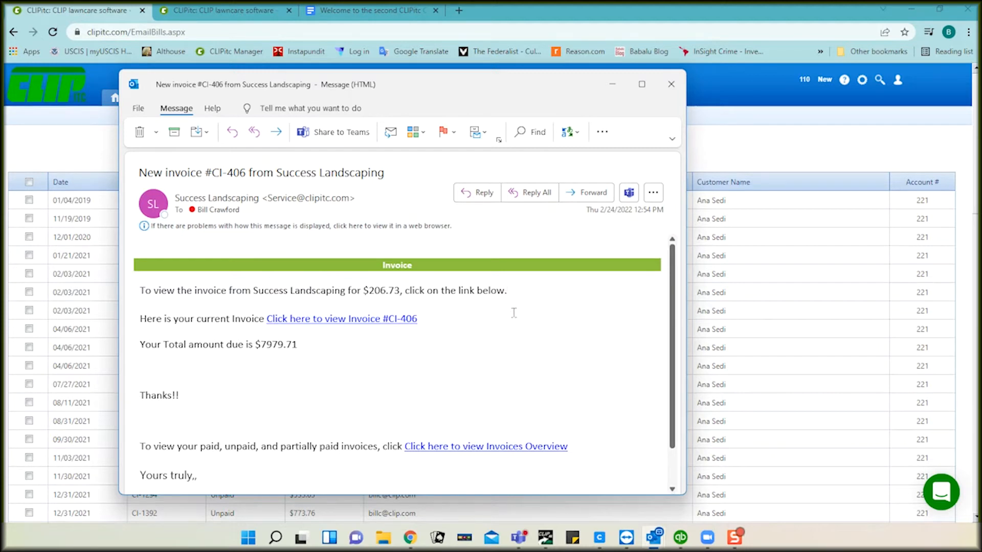
Step: Open invoice CI-406 from the email link and review its line items and $206.73 due
{"action": "left_click", "coordinate": [365, 320]}
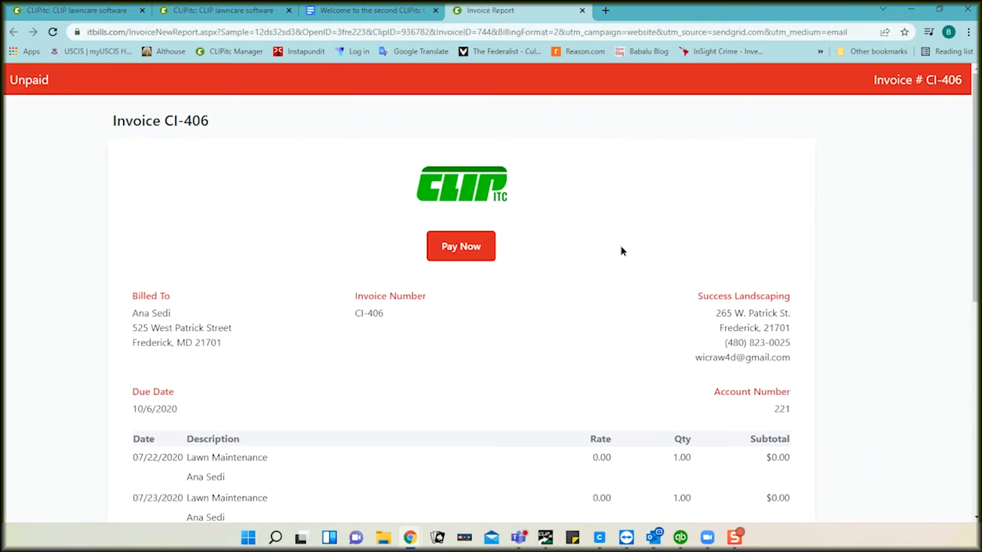
{"action": "scroll", "coordinate": [620, 251], "scroll_direction": "down", "scroll_amount": 2}
{"action": "scroll", "coordinate": [621, 248], "scroll_direction": "down", "scroll_amount": 1}
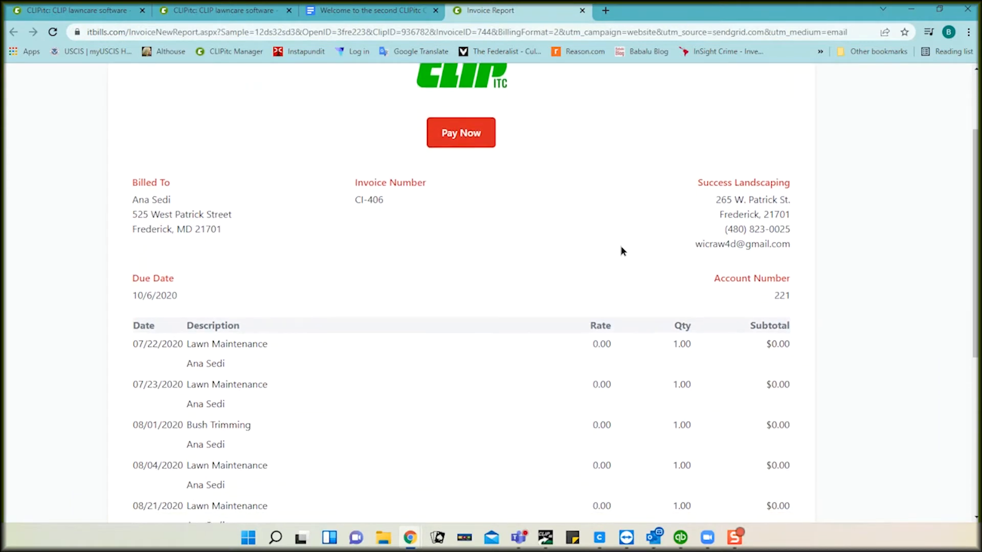
{"action": "scroll", "coordinate": [443, 227], "scroll_direction": "down", "scroll_amount": 2}
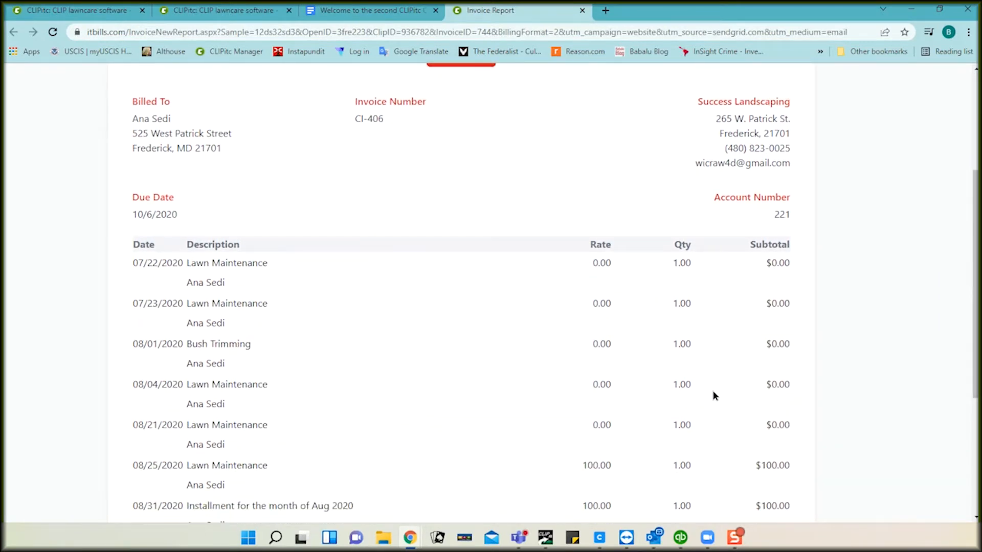
{"action": "scroll", "coordinate": [712, 393], "scroll_direction": "down", "scroll_amount": 2}
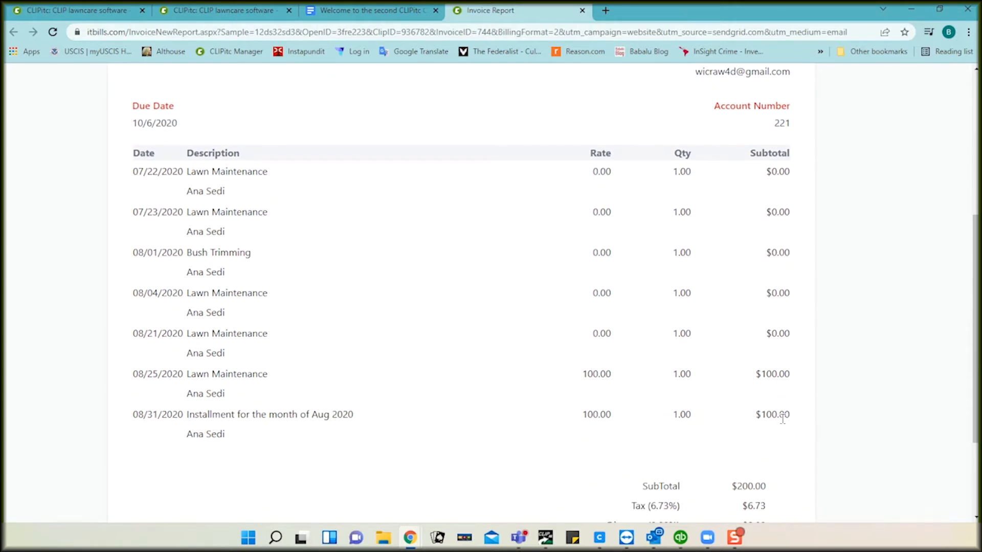
{"action": "scroll", "coordinate": [782, 418], "scroll_direction": "down", "scroll_amount": 3}
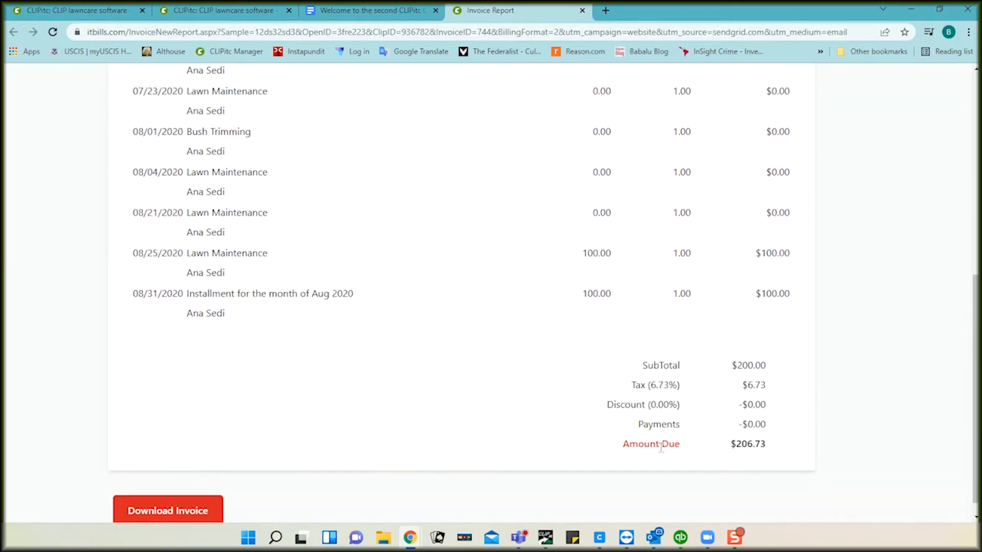
{"action": "scroll", "coordinate": [746, 402], "scroll_direction": "up", "scroll_amount": 1}
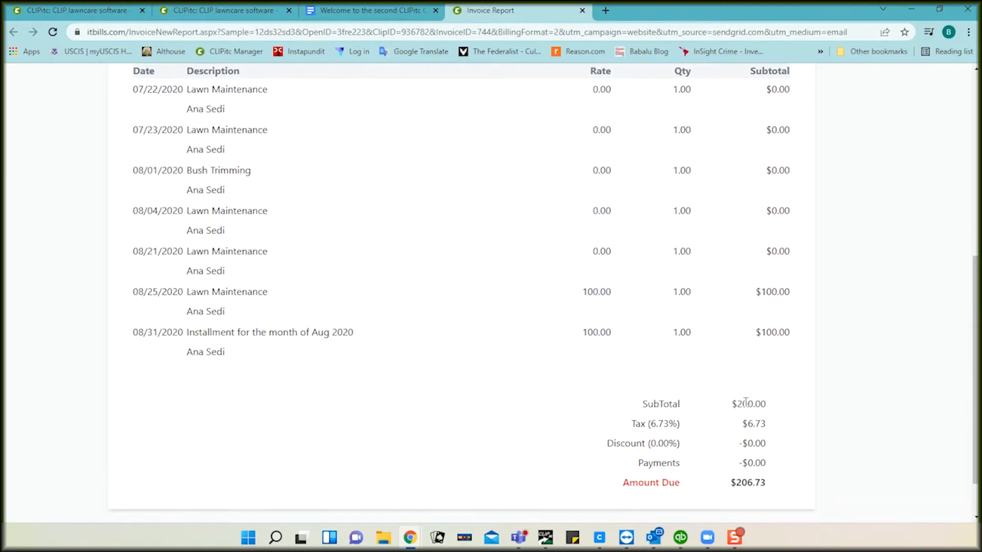
{"action": "scroll", "coordinate": [708, 398], "scroll_direction": "up", "scroll_amount": 4}
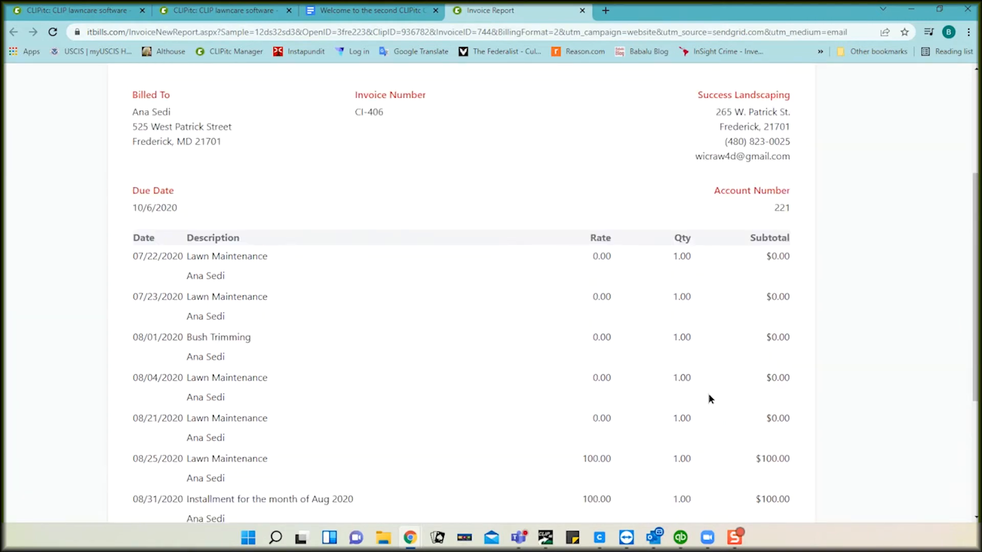
{"action": "scroll", "coordinate": [709, 398], "scroll_direction": "up", "scroll_amount": 3}
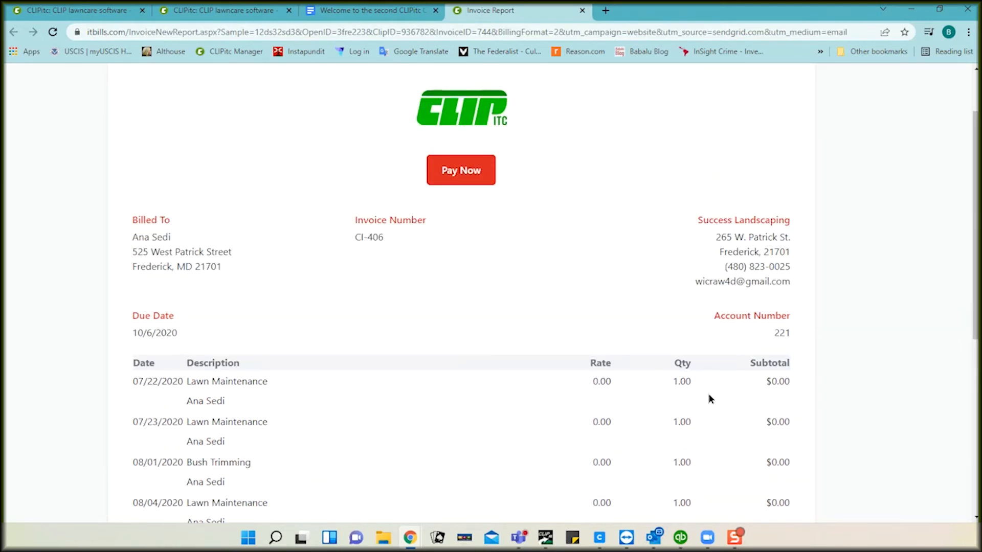
{"action": "left_click", "coordinate": [457, 174]}
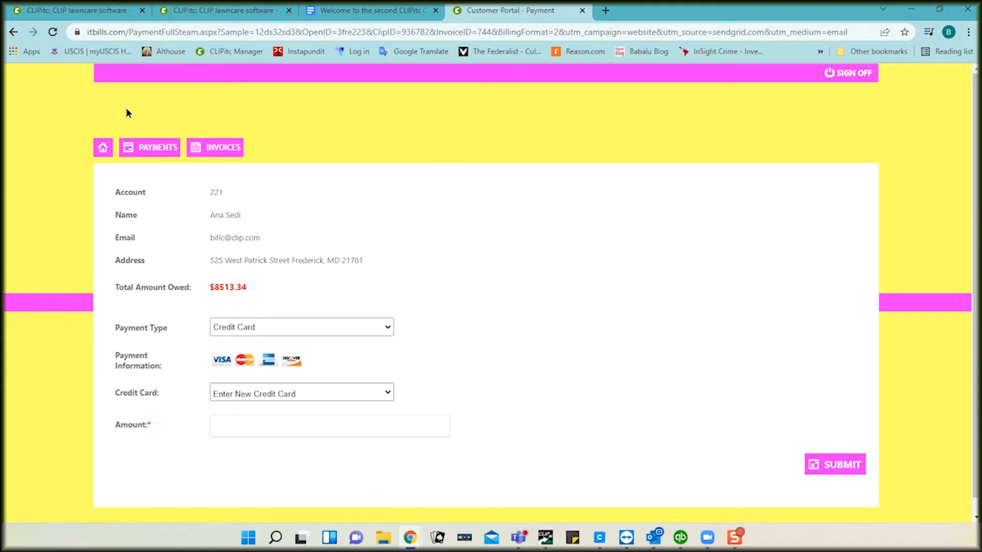
{"action": "left_click", "coordinate": [12, 35]}
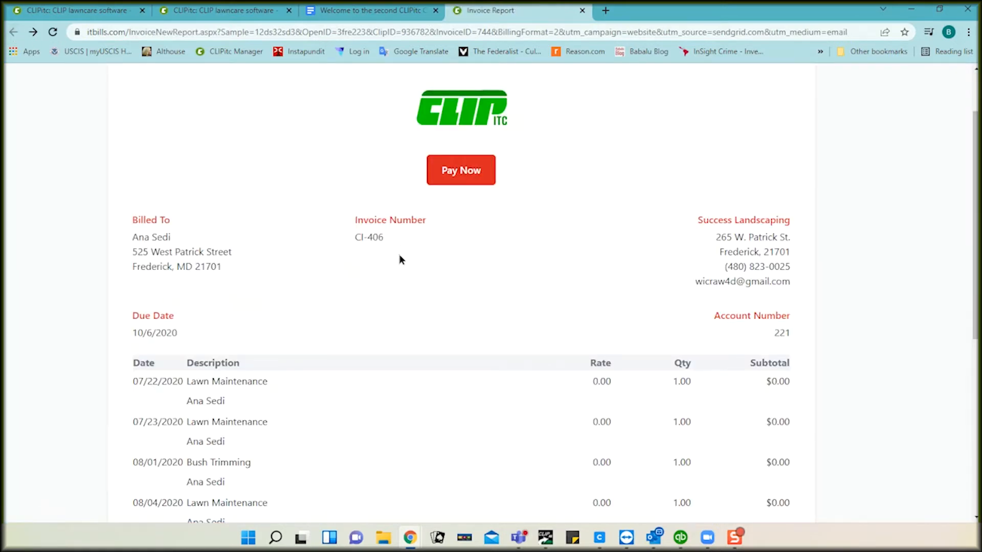
{"action": "scroll", "coordinate": [400, 255], "scroll_direction": "down", "scroll_amount": 7}
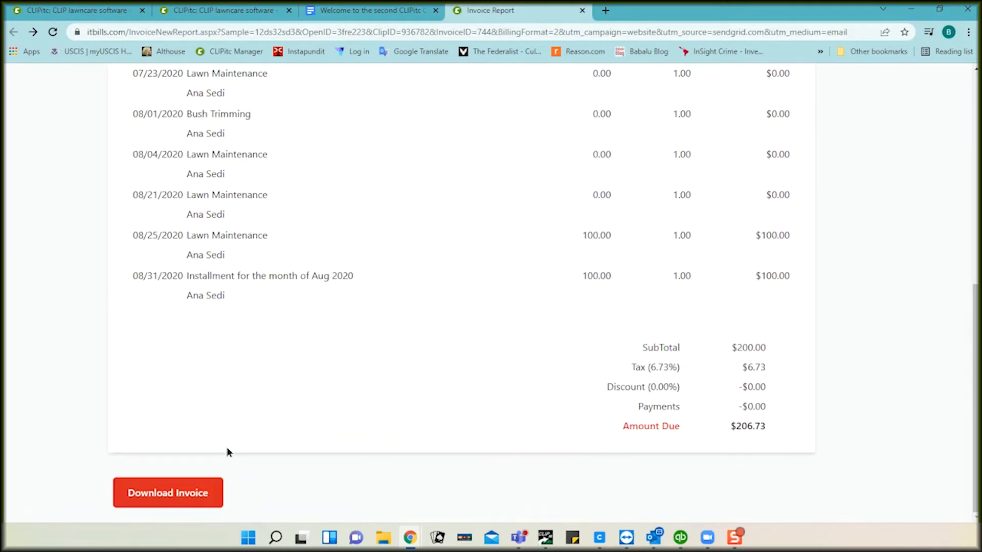
Step: Download invoice CI-406 as Invoice_CI-406.pdf and open it
{"action": "left_click", "coordinate": [164, 493]}
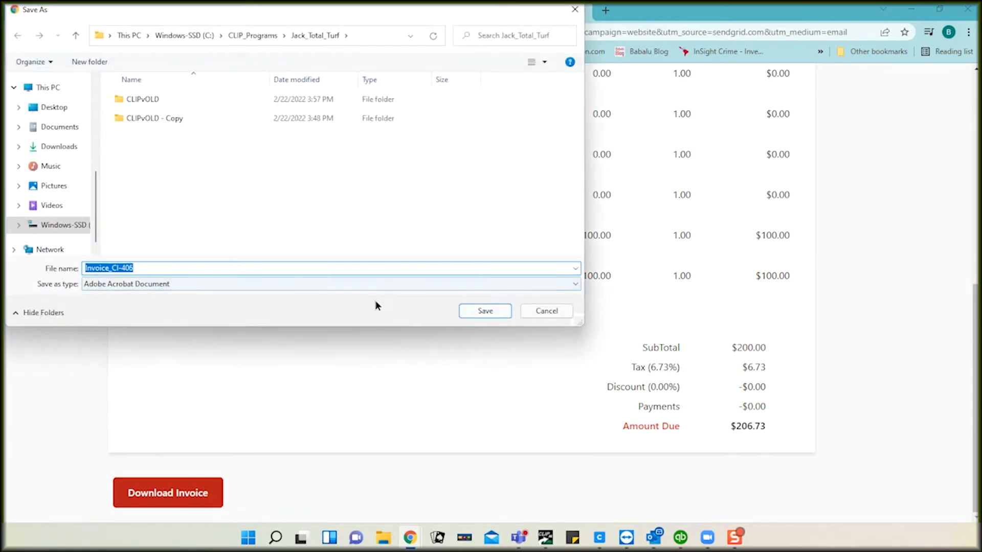
{"action": "left_click", "coordinate": [475, 310]}
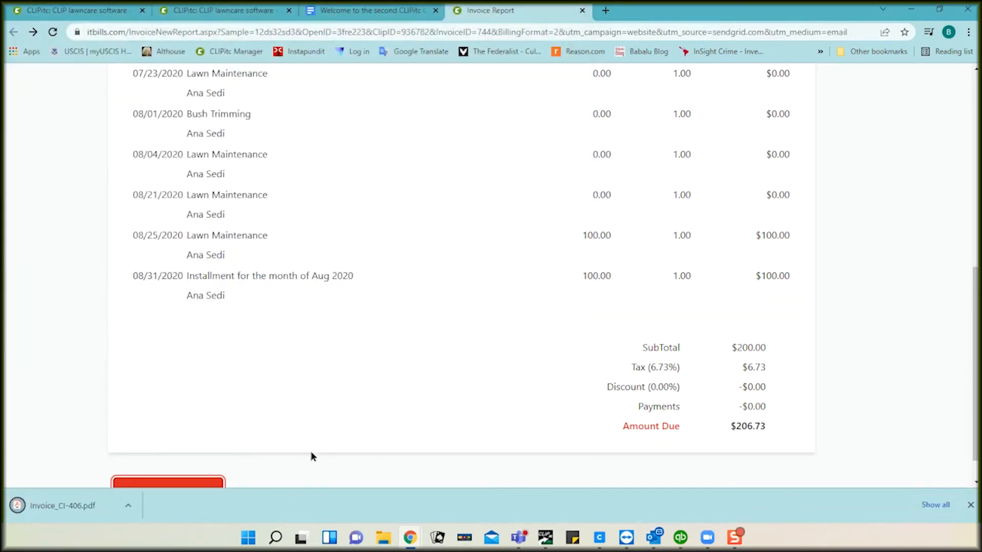
{"action": "left_click", "coordinate": [56, 505]}
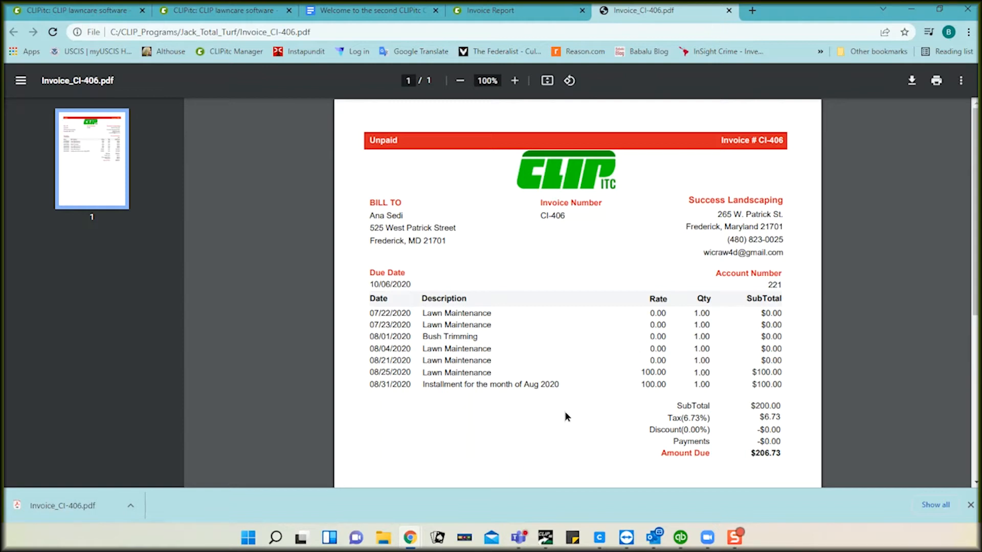
Step: Scroll through the invoice PDF and close its tab
{"action": "scroll", "coordinate": [564, 416], "scroll_direction": "down", "scroll_amount": 1}
{"action": "scroll", "coordinate": [565, 413], "scroll_direction": "up", "scroll_amount": 1}
{"action": "scroll", "coordinate": [565, 412], "scroll_direction": "down", "scroll_amount": 1}
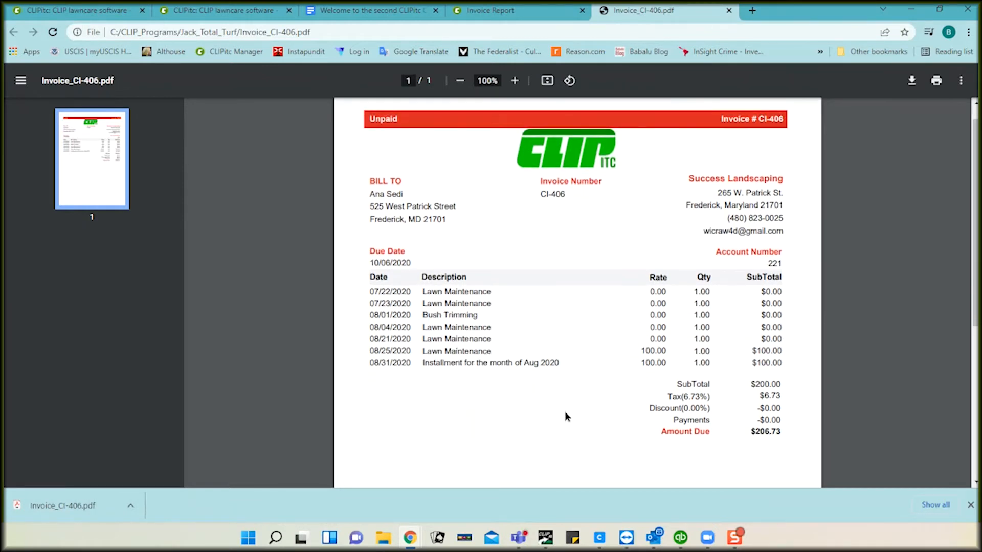
{"action": "scroll", "coordinate": [565, 413], "scroll_direction": "down", "scroll_amount": 6}
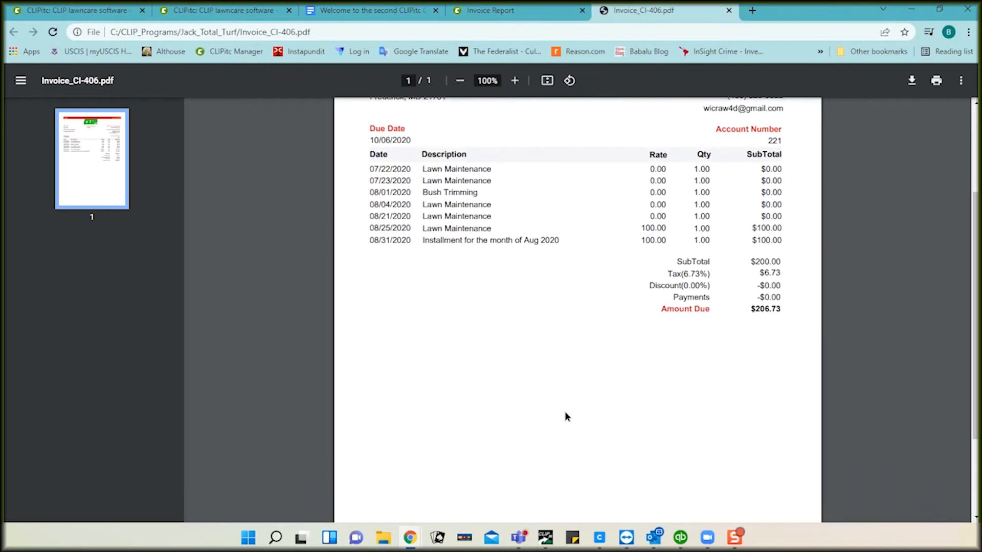
{"action": "scroll", "coordinate": [565, 413], "scroll_direction": "up", "scroll_amount": 7}
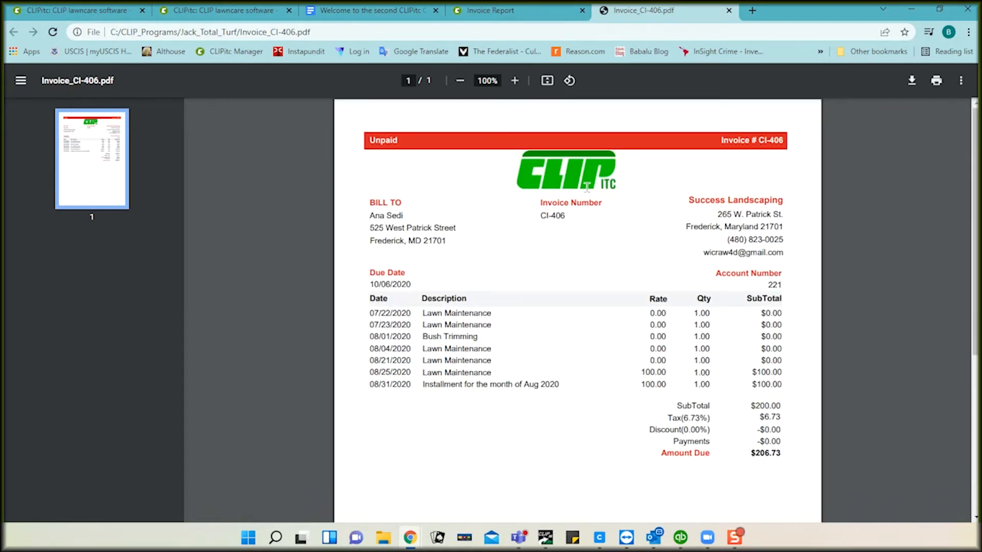
{"action": "left_click", "coordinate": [729, 11]}
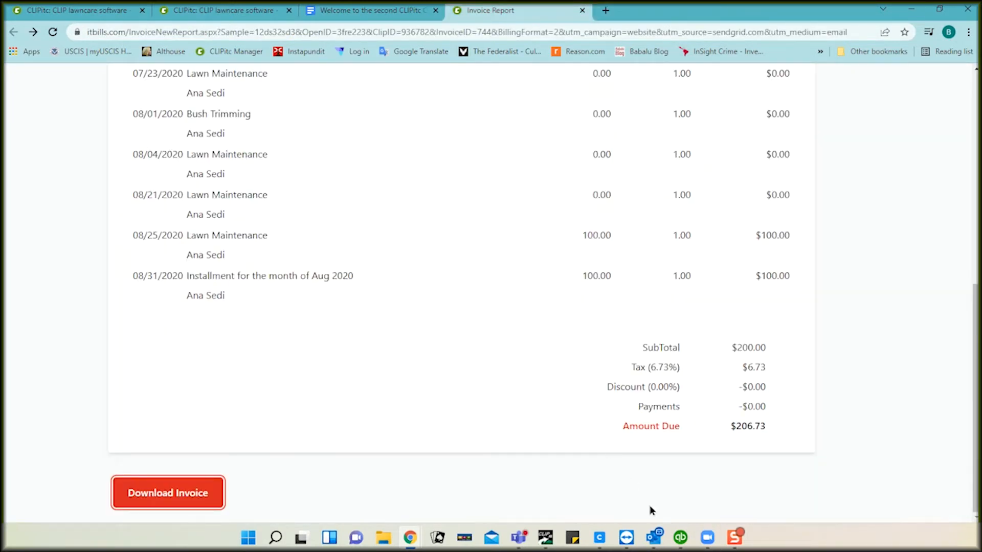
Step: From the Outlook new-invoice email, open the Invoices Overview listing 27 invoices, $8513.34 owed
{"action": "mouse_move", "coordinate": [654, 537]}
{"action": "left_click", "coordinate": [650, 459]}
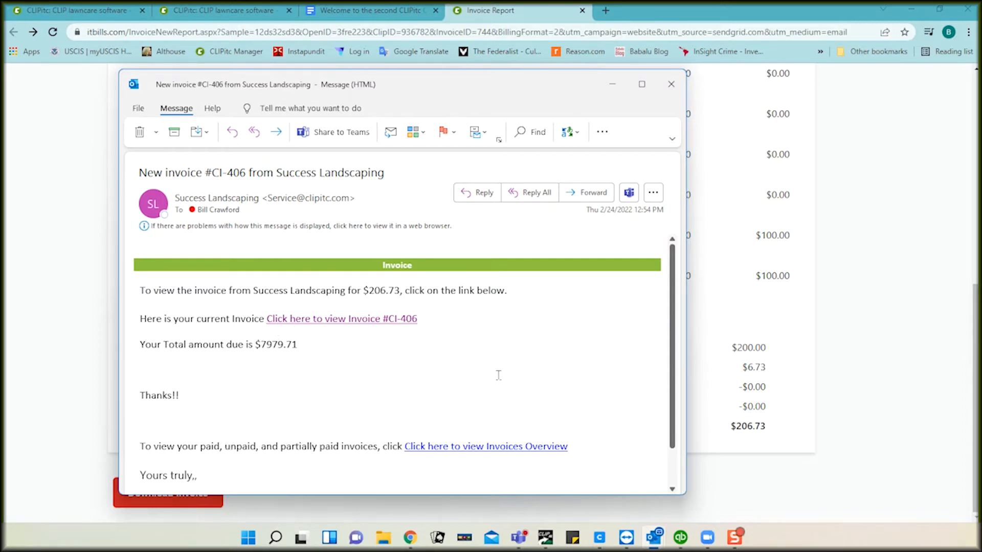
{"action": "left_click", "coordinate": [483, 448]}
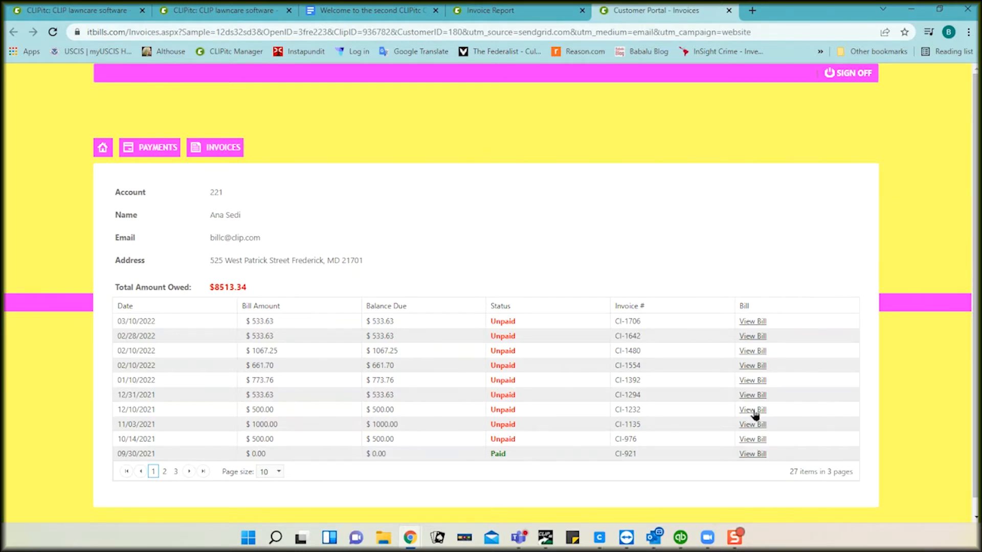
Step: View the 08/11/2021 bill CI-844 on page 2, then close the bill and Invoice Report tabs
{"action": "left_click", "coordinate": [187, 472]}
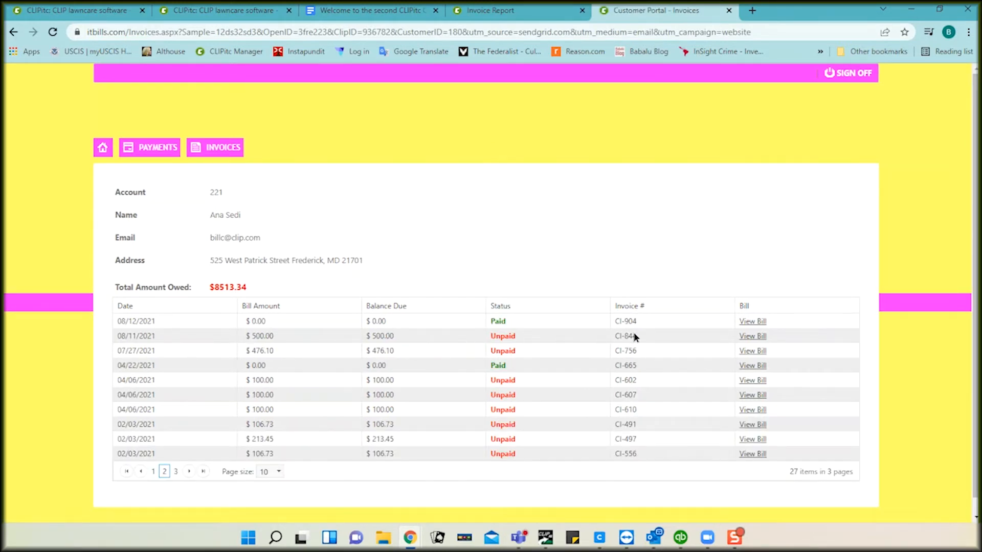
{"action": "left_click", "coordinate": [747, 337]}
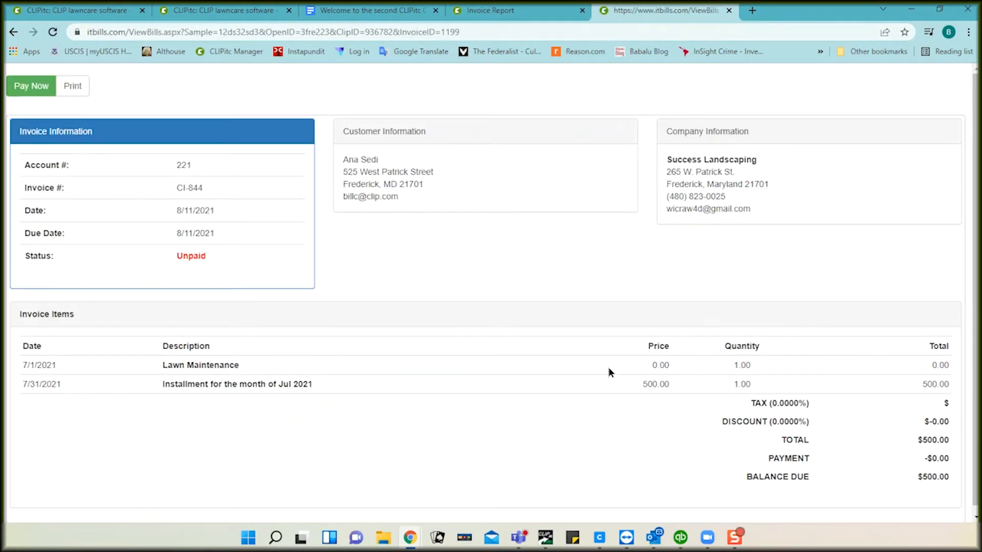
{"action": "left_click", "coordinate": [728, 10]}
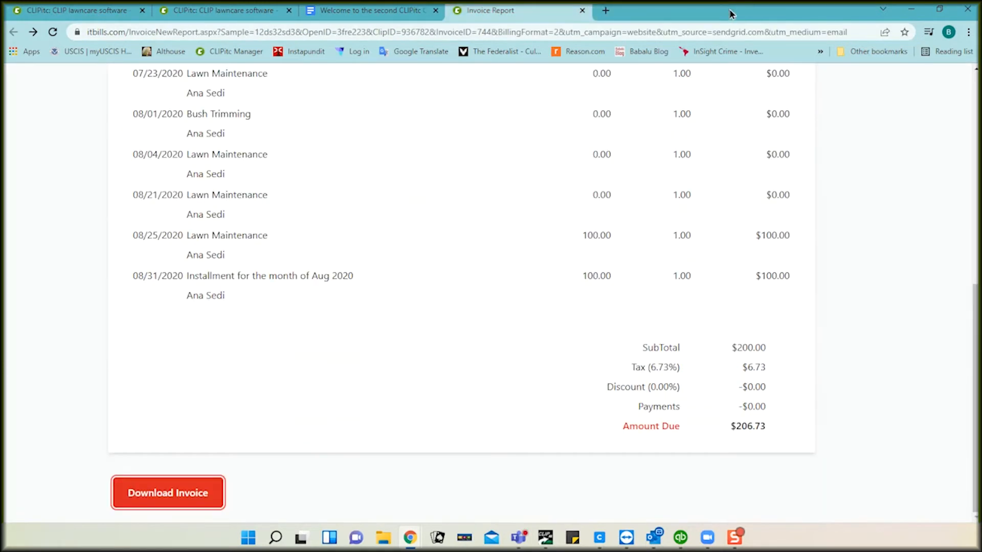
{"action": "left_click", "coordinate": [581, 10]}
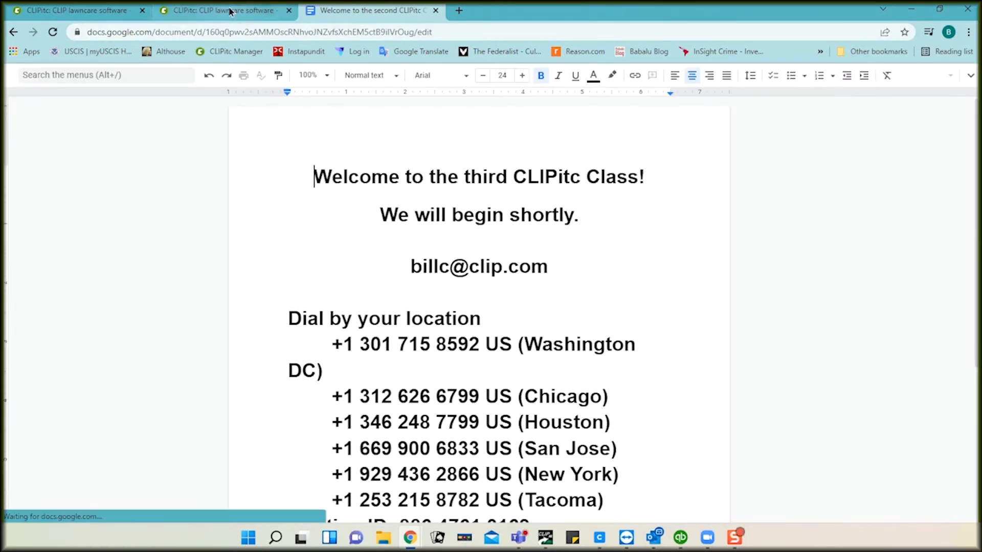
Step: Return to the first CLIPitc tab and reopen invoice generation from the Invoice menu
{"action": "left_click", "coordinate": [112, 17]}
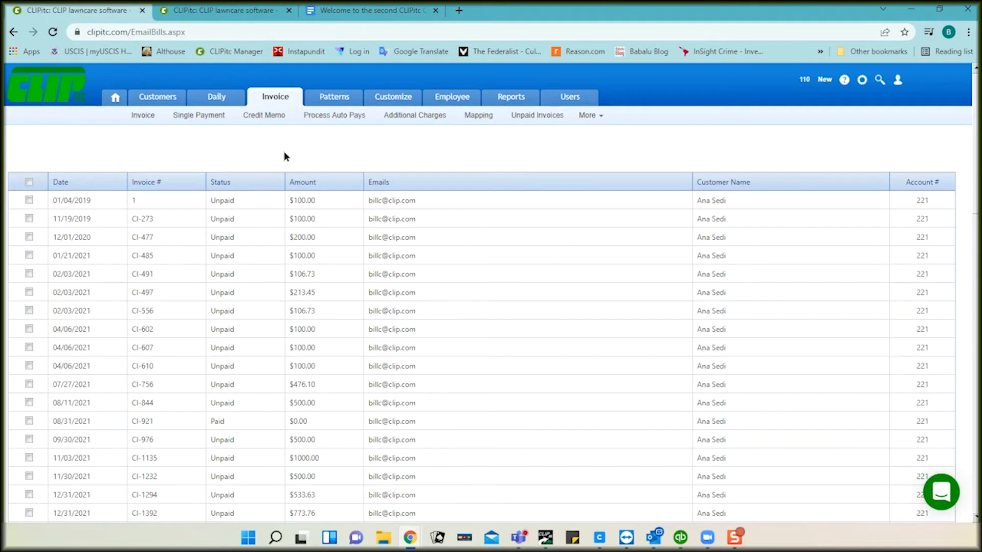
{"action": "left_click", "coordinate": [145, 117]}
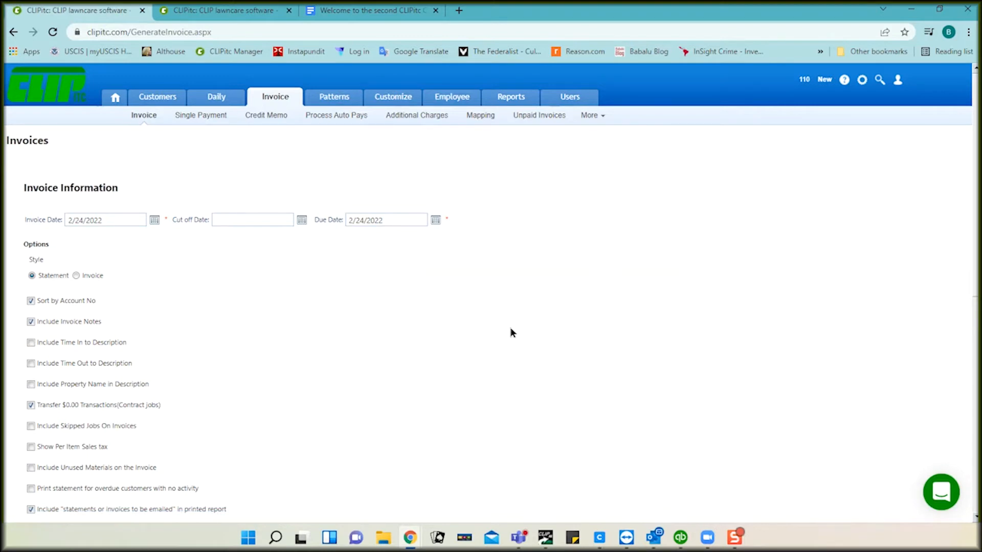
{"action": "scroll", "coordinate": [512, 333], "scroll_direction": "down", "scroll_amount": 8}
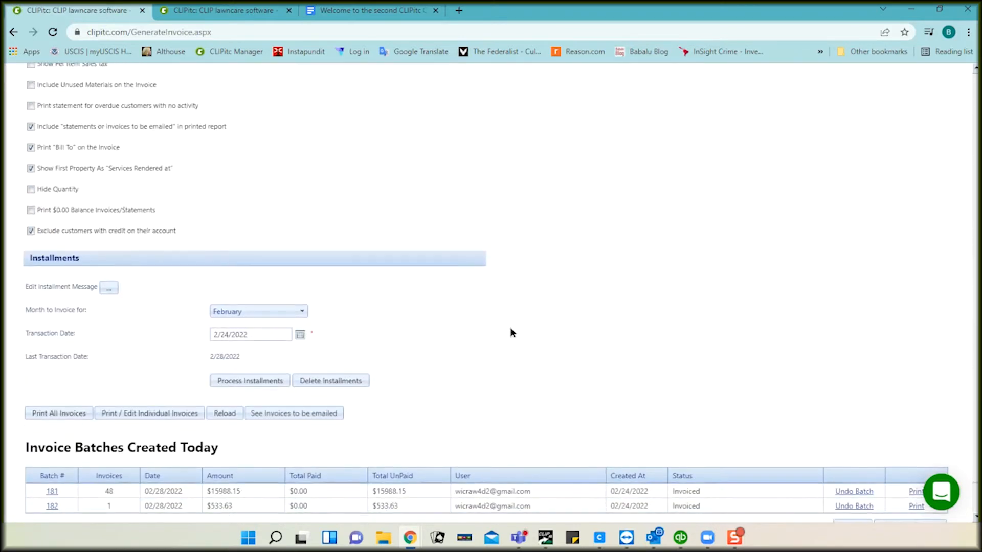
{"action": "scroll", "coordinate": [512, 333], "scroll_direction": "down", "scroll_amount": 1}
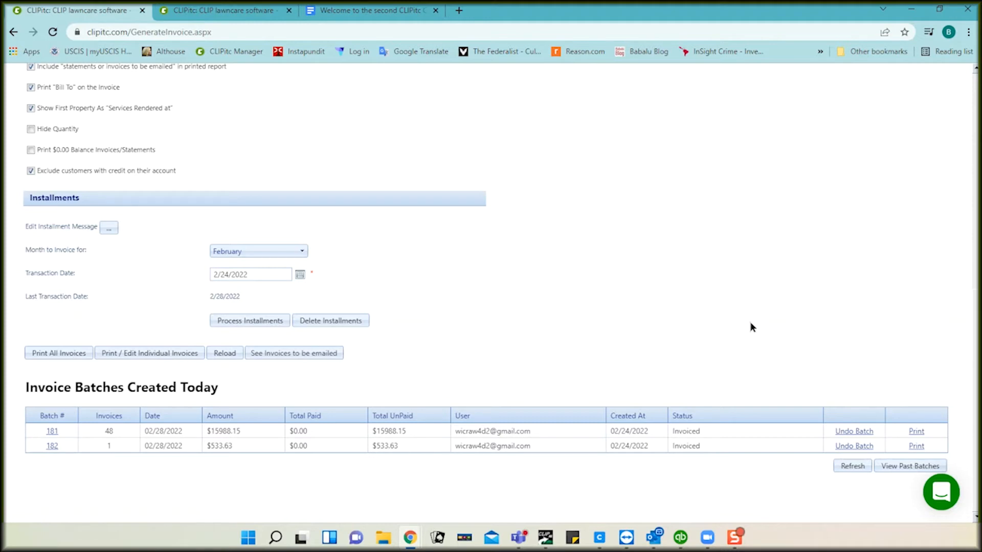
Step: Undo today's invoice batches 181 and 182 and bring up the uninvoiced jobs list
{"action": "left_click", "coordinate": [849, 432]}
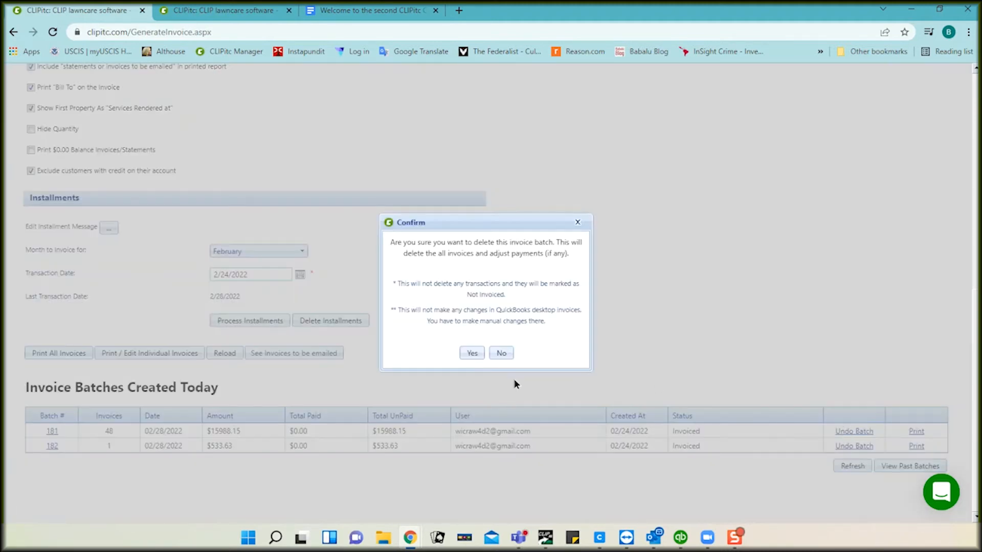
{"action": "left_click", "coordinate": [471, 353]}
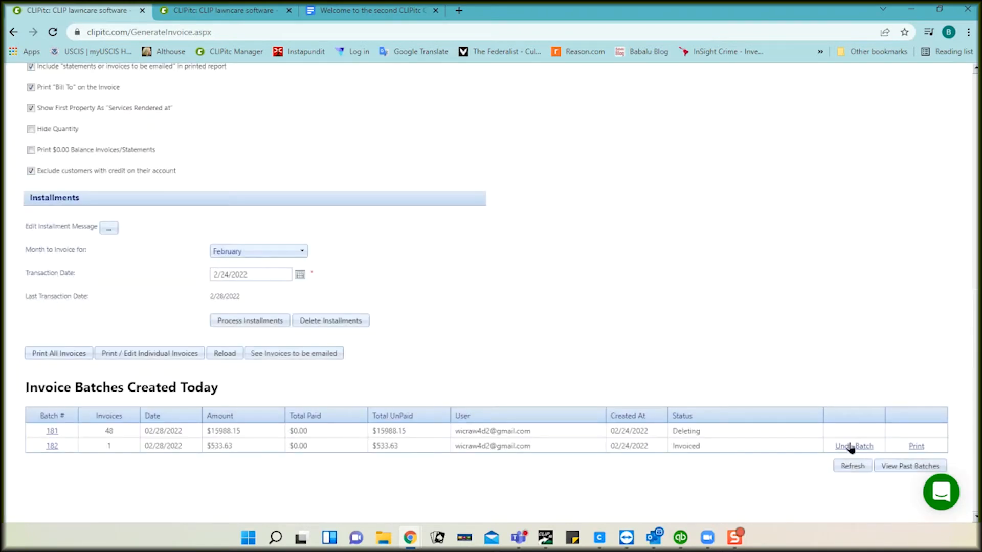
{"action": "left_click", "coordinate": [851, 447]}
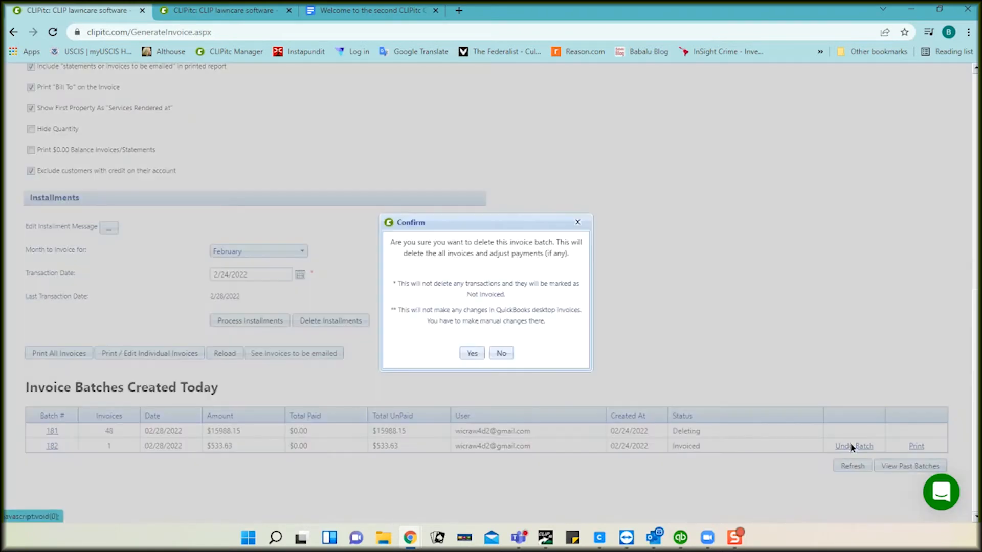
{"action": "left_click", "coordinate": [472, 354]}
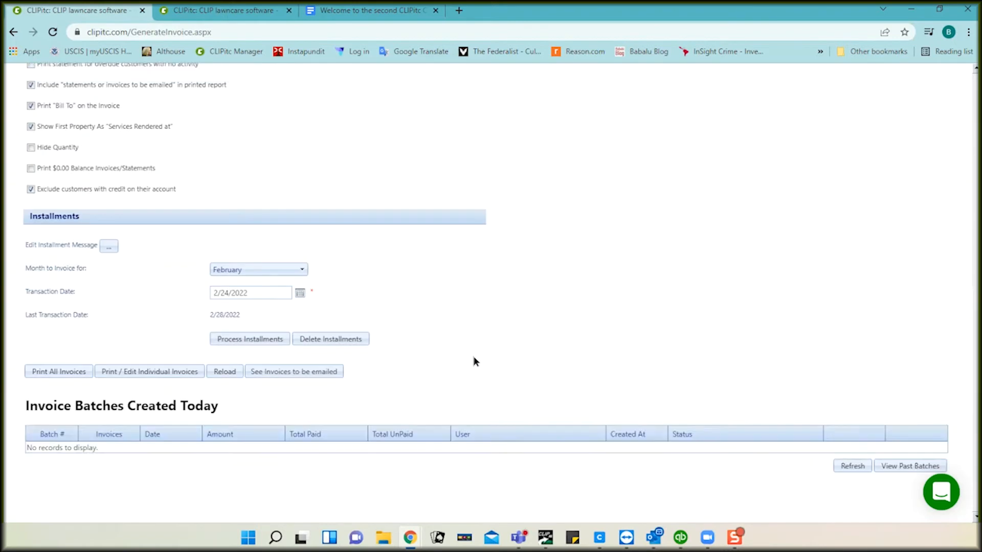
{"action": "left_click", "coordinate": [132, 372]}
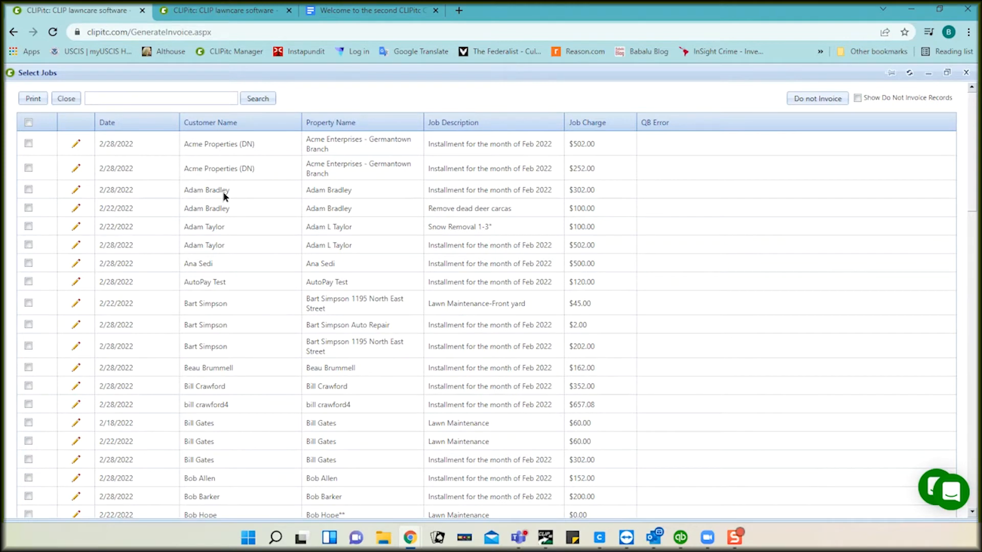
Step: Review the customer's invoice history in the second tab, then close the Select Jobs list
{"action": "left_click", "coordinate": [229, 10]}
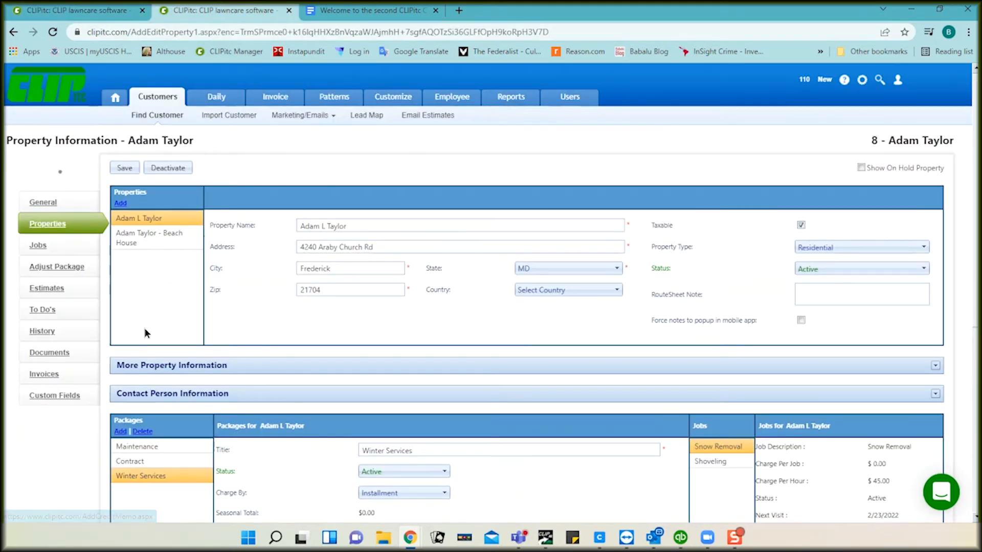
{"action": "left_click", "coordinate": [37, 376]}
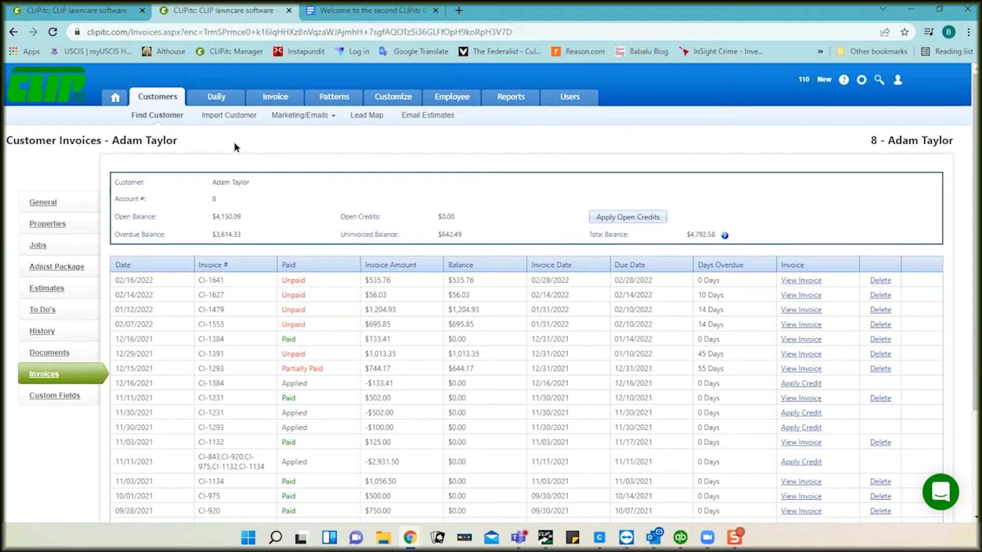
{"action": "left_click", "coordinate": [100, 14]}
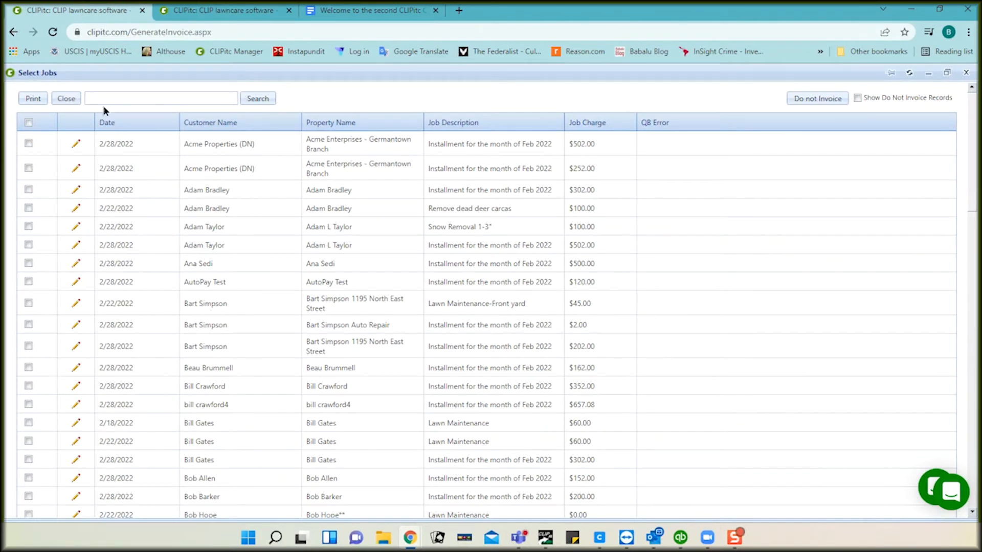
{"action": "left_click", "coordinate": [67, 100]}
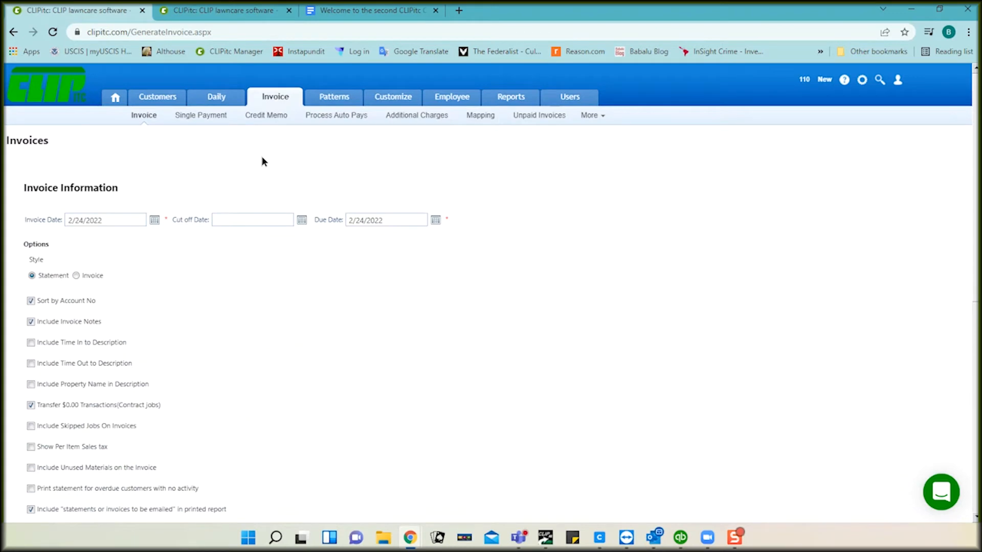
Step: On the Single Payment form, select the paying customer by searching the customer list
{"action": "left_click", "coordinate": [212, 119]}
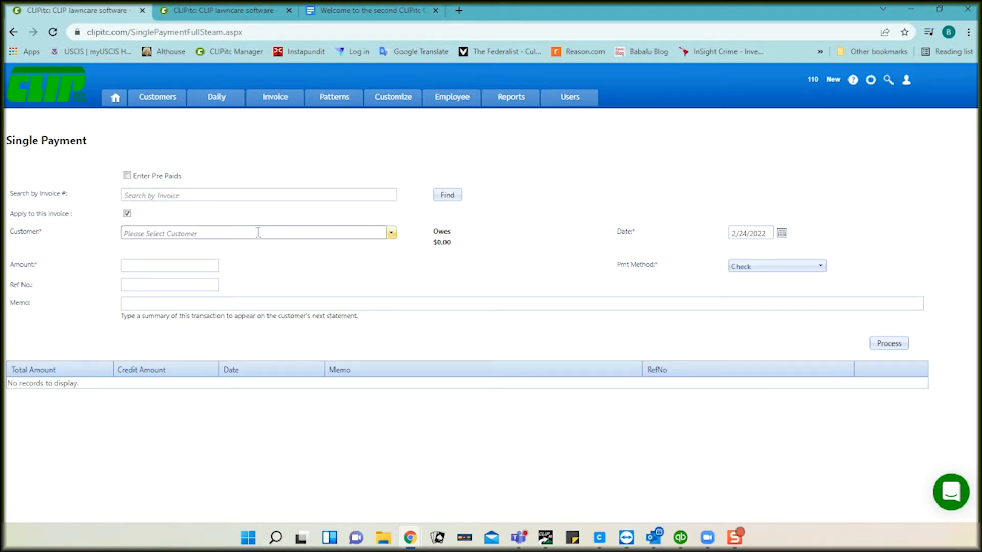
{"action": "left_click", "coordinate": [392, 234]}
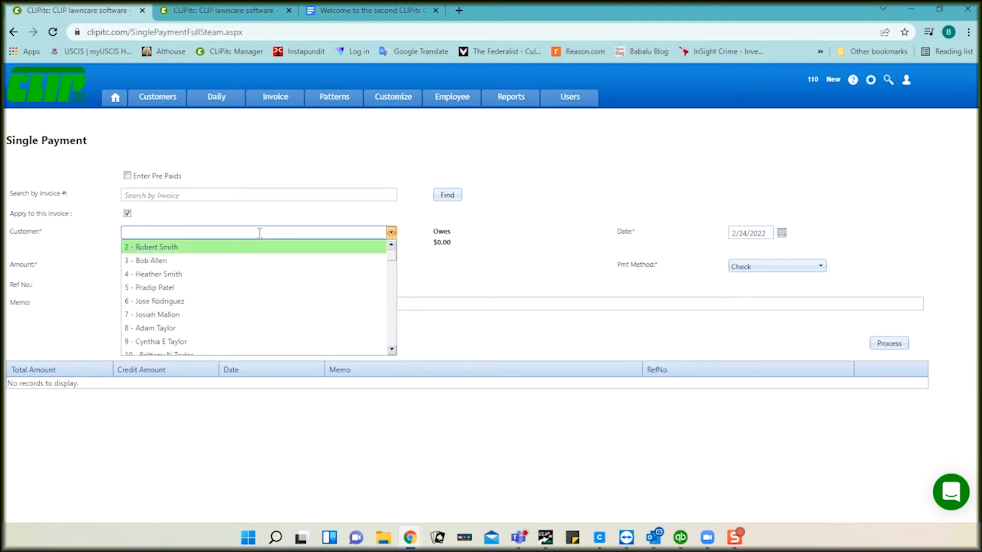
{"action": "type", "text": "ana"}
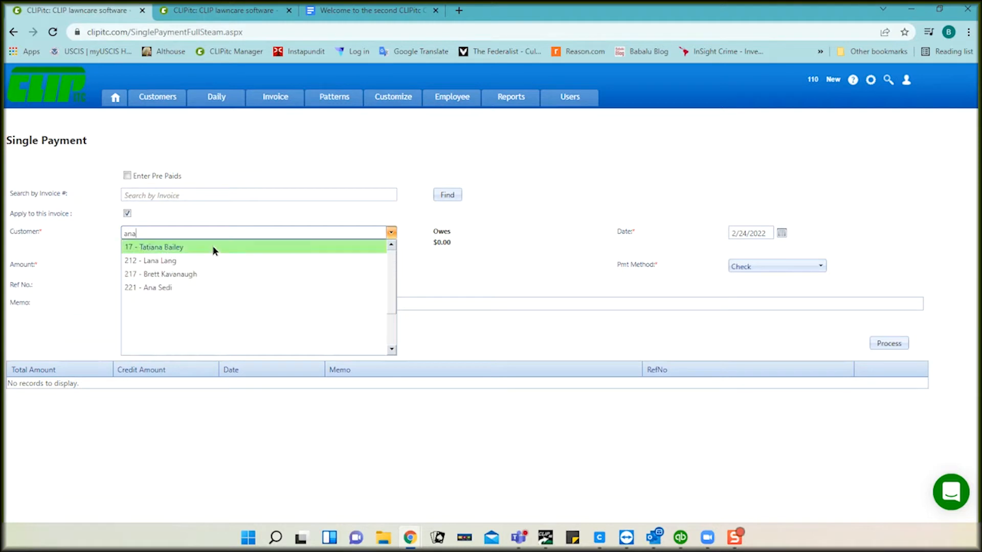
{"action": "left_click", "coordinate": [165, 286]}
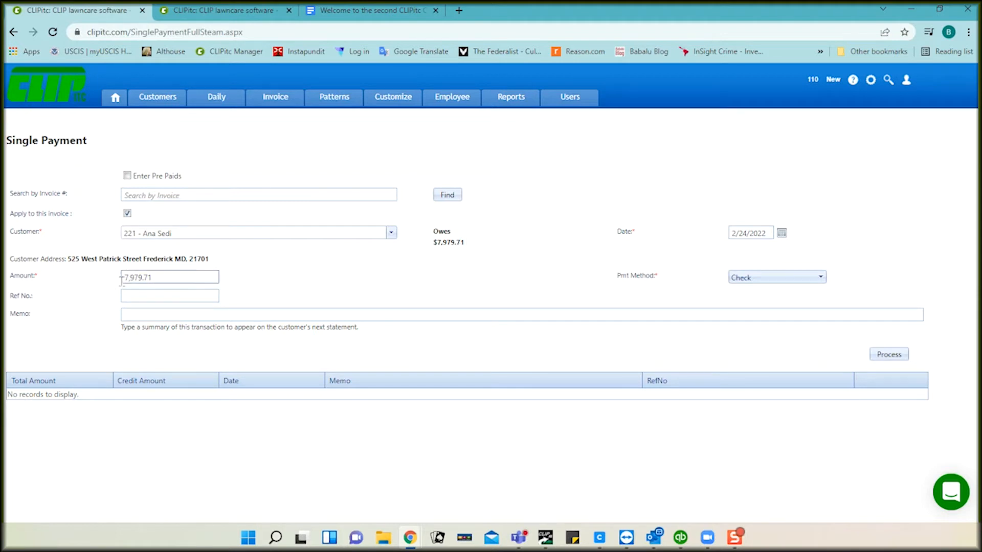
Step: Process the $7,979.71 check payment with reference Check #3367
{"action": "left_click", "coordinate": [182, 295]}
{"action": "left_click", "coordinate": [182, 295]}
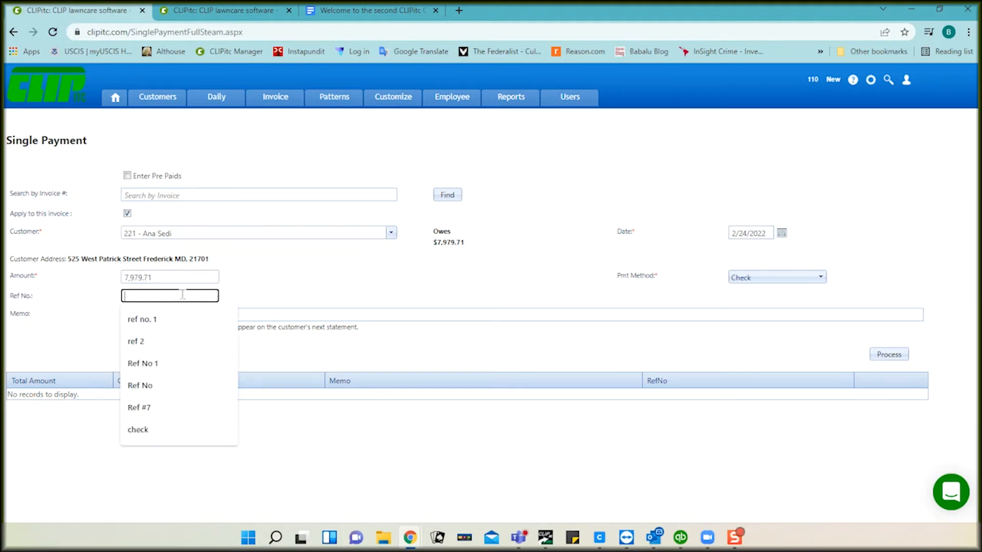
{"action": "type", "text": "Check"}
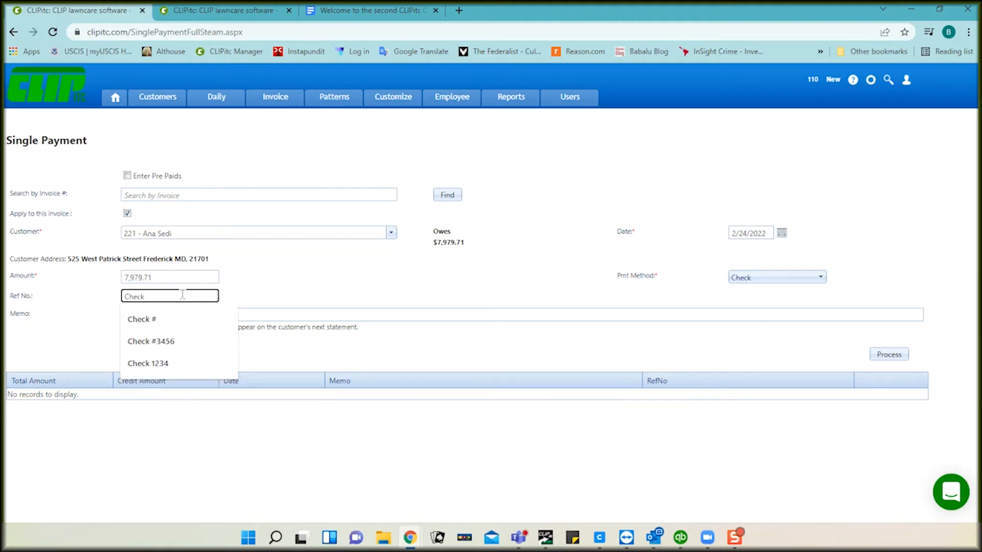
{"action": "type", "text": " #3367"}
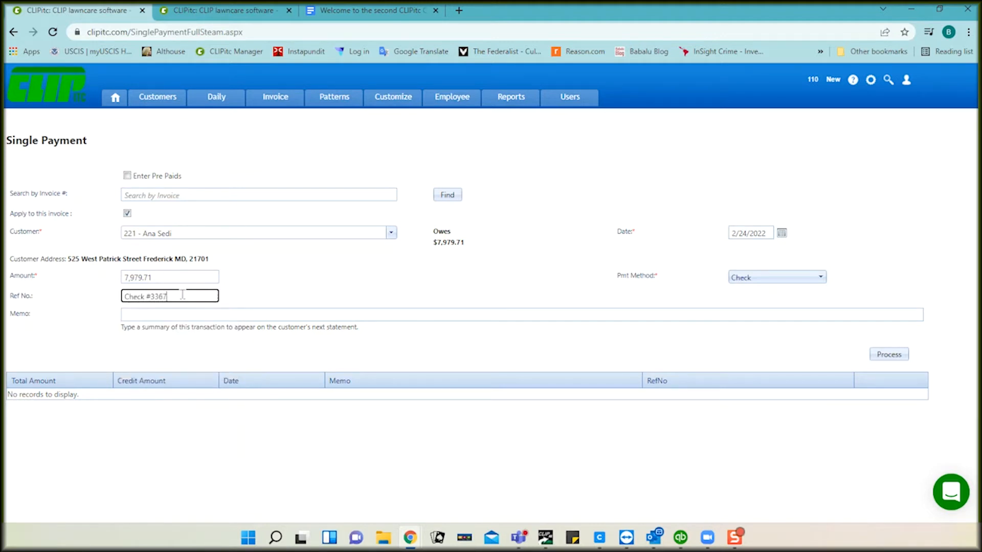
{"action": "left_click", "coordinate": [179, 313]}
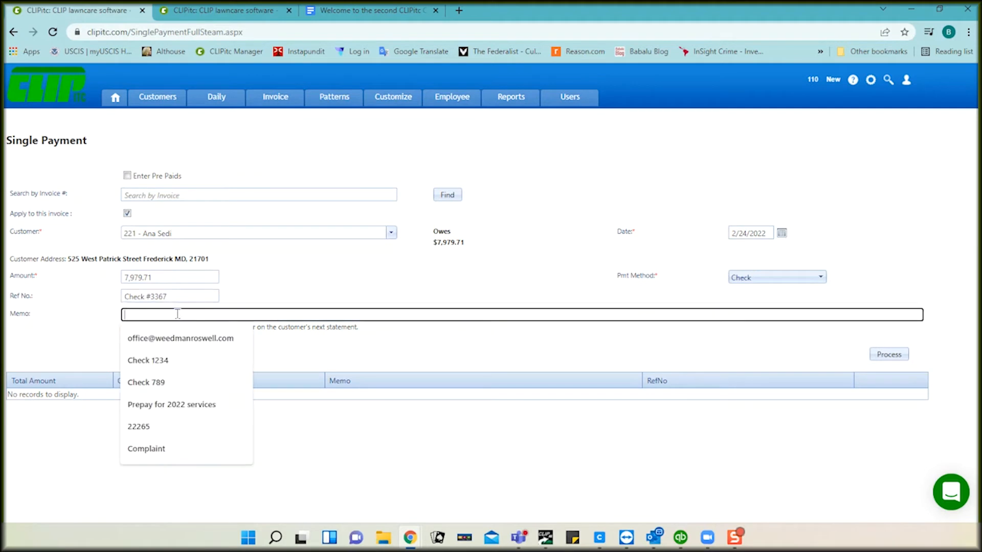
{"action": "left_click", "coordinate": [880, 355]}
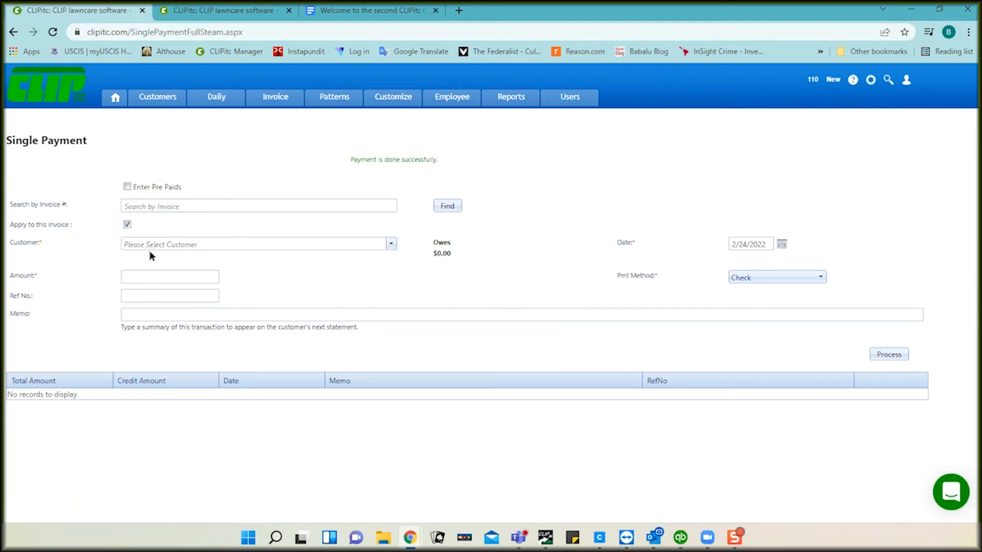
Step: Browse the customer list and toggle Enter Pre Paids on and back off
{"action": "left_click", "coordinate": [390, 245]}
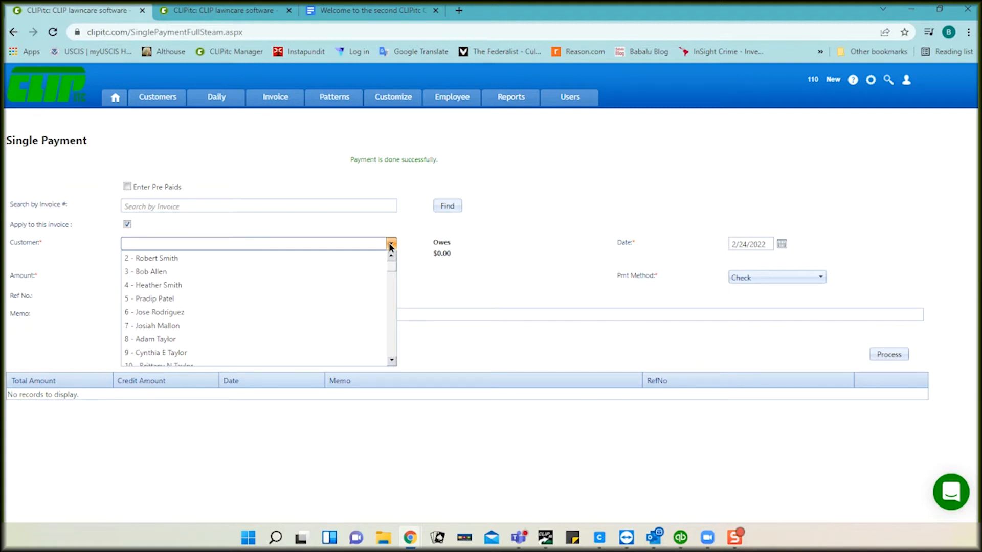
{"action": "left_click", "coordinate": [318, 204]}
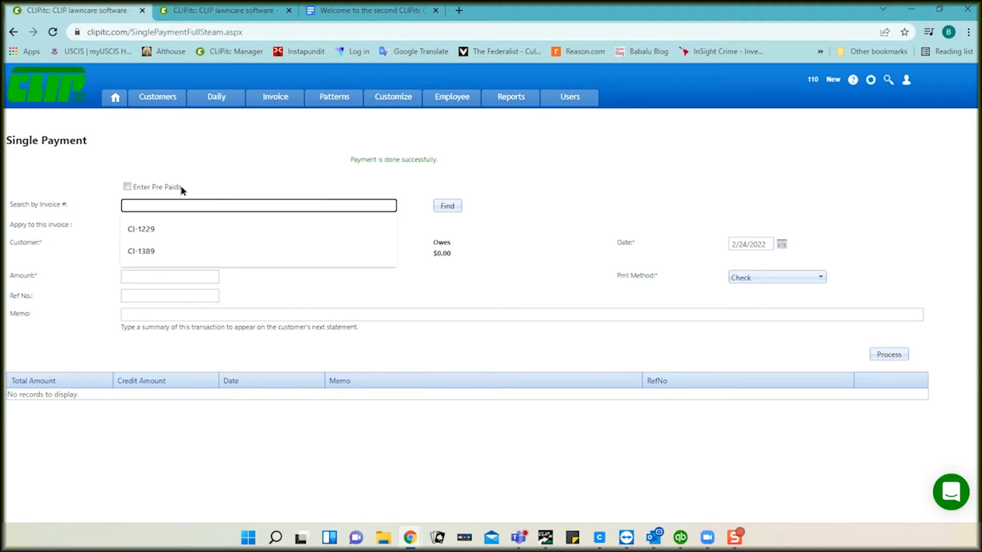
{"action": "left_click", "coordinate": [127, 186]}
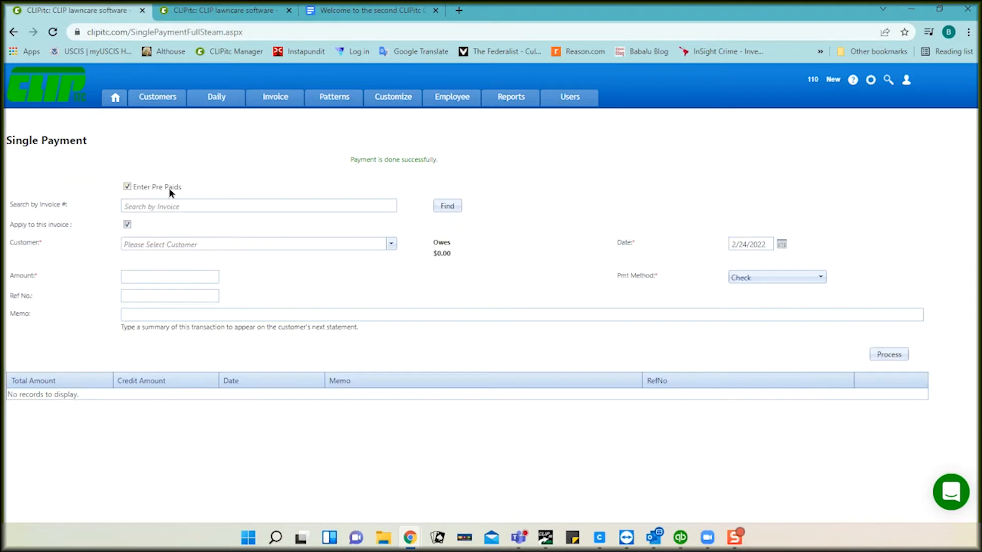
{"action": "left_click", "coordinate": [179, 244]}
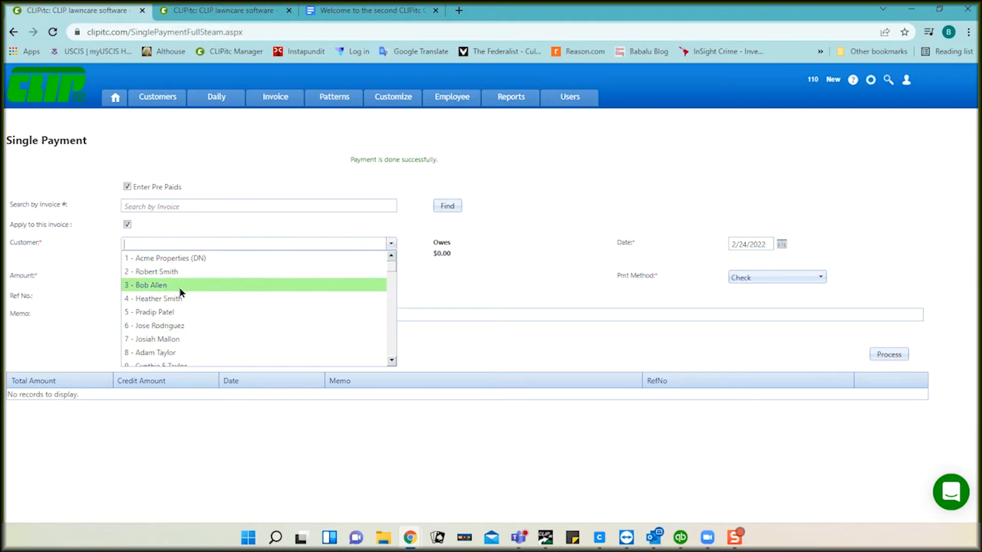
{"action": "left_click", "coordinate": [125, 186]}
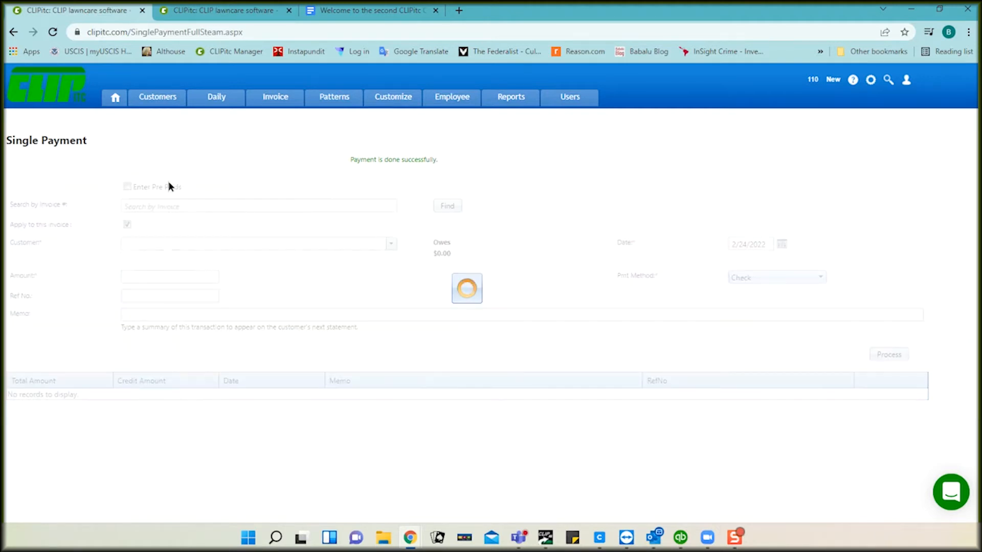
Step: Look up invoice CI-1706, then view the customer's invoices in the other tab
{"action": "left_click", "coordinate": [171, 206]}
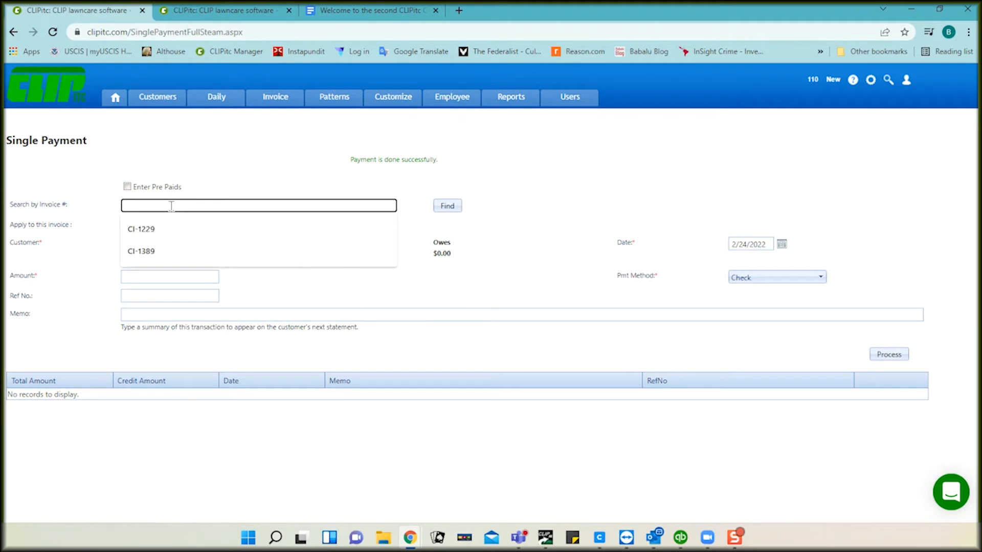
{"action": "type", "text": "CI-1706"}
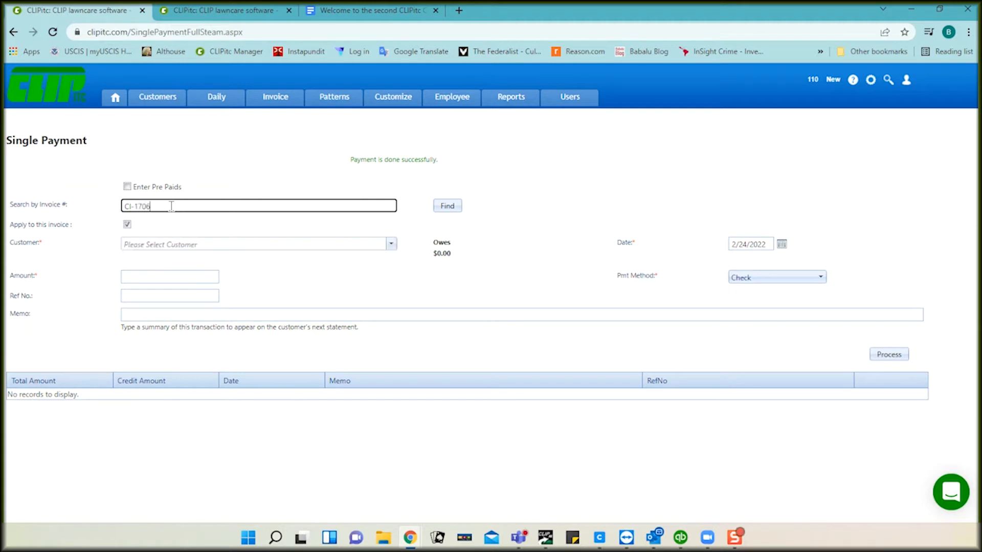
{"action": "left_click", "coordinate": [448, 206]}
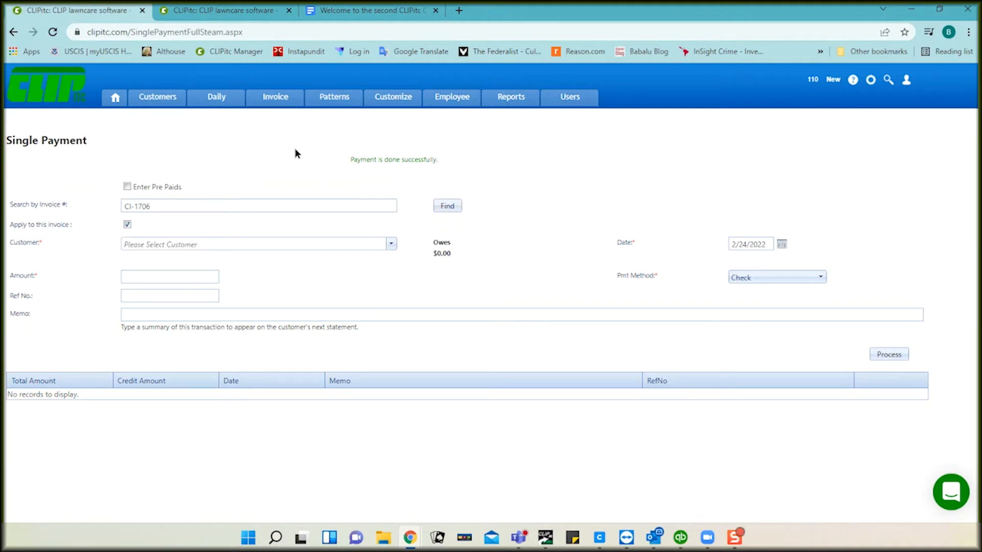
{"action": "left_click", "coordinate": [253, 17]}
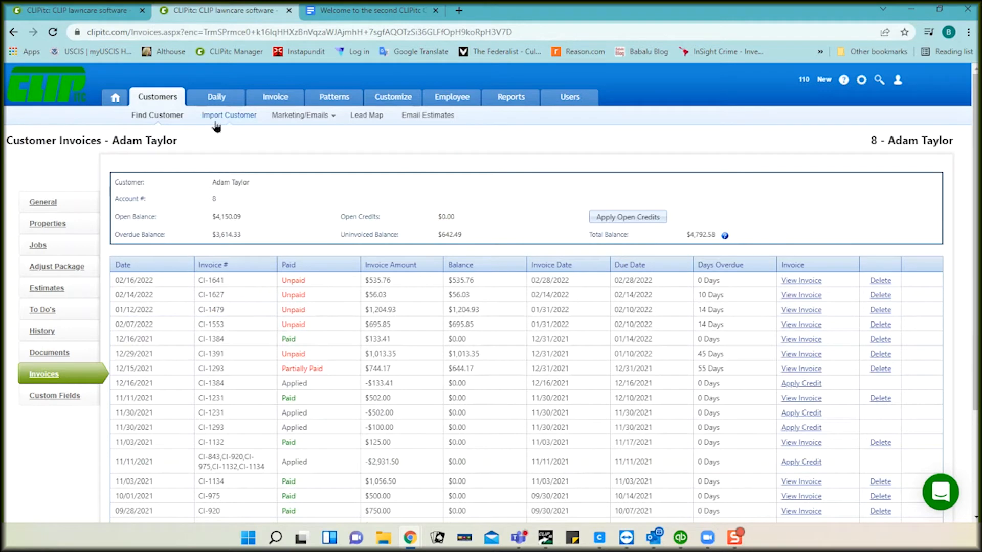
Step: Find invoice CI-1641 on the Single Payment form
{"action": "left_click", "coordinate": [102, 15]}
{"action": "left_click", "coordinate": [181, 205]}
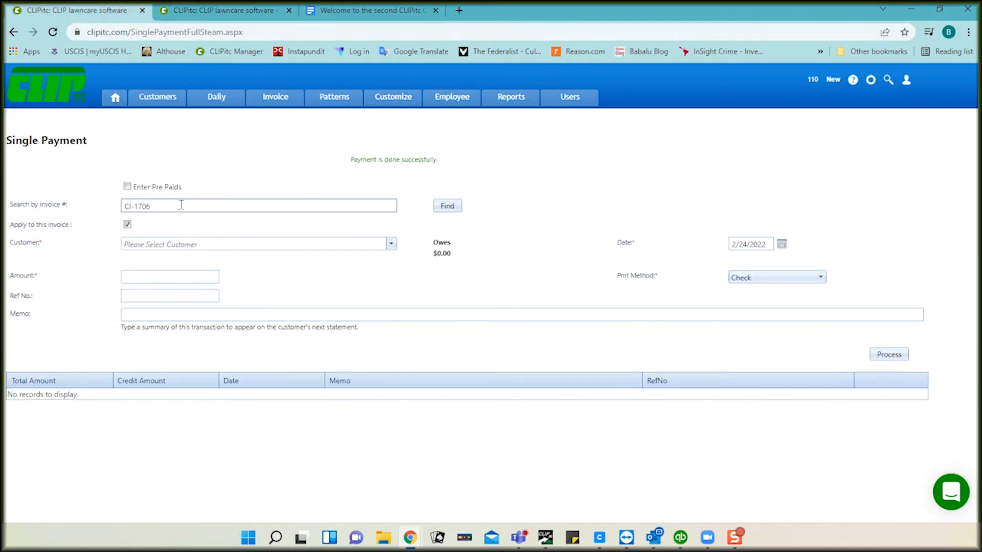
{"action": "key", "text": "BackSpace"}
{"action": "key", "text": "BackSpace"}
{"action": "key", "text": "BackSpace"}
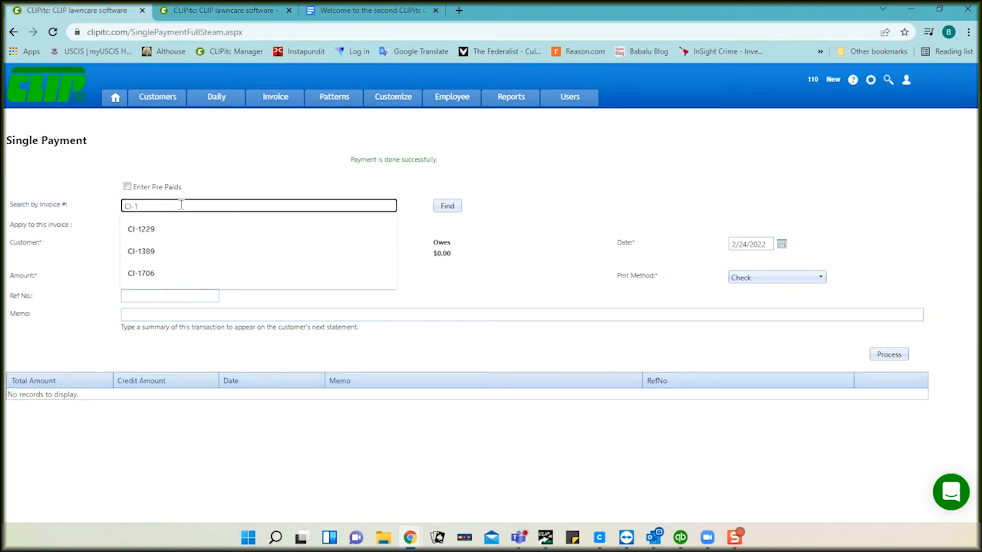
{"action": "type", "text": "641"}
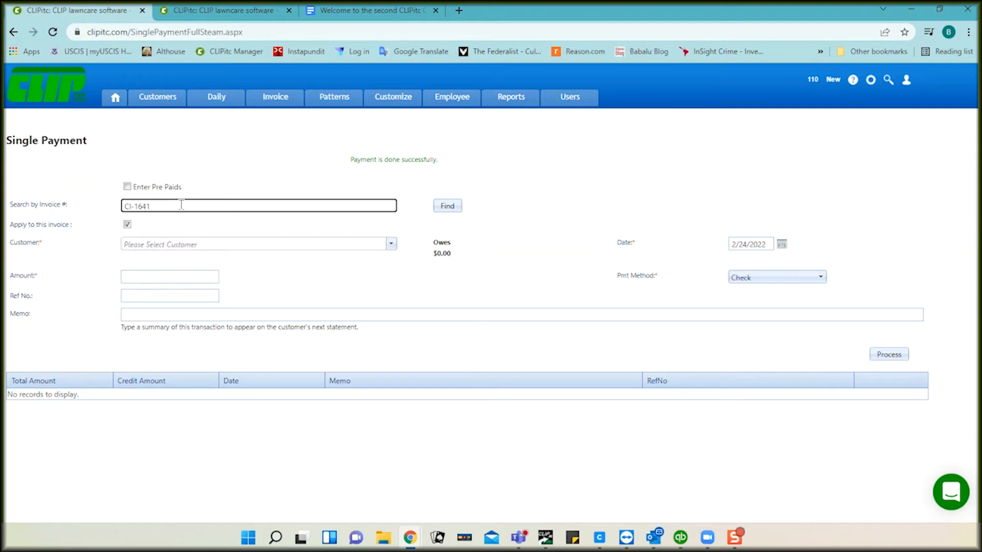
{"action": "left_click", "coordinate": [446, 206]}
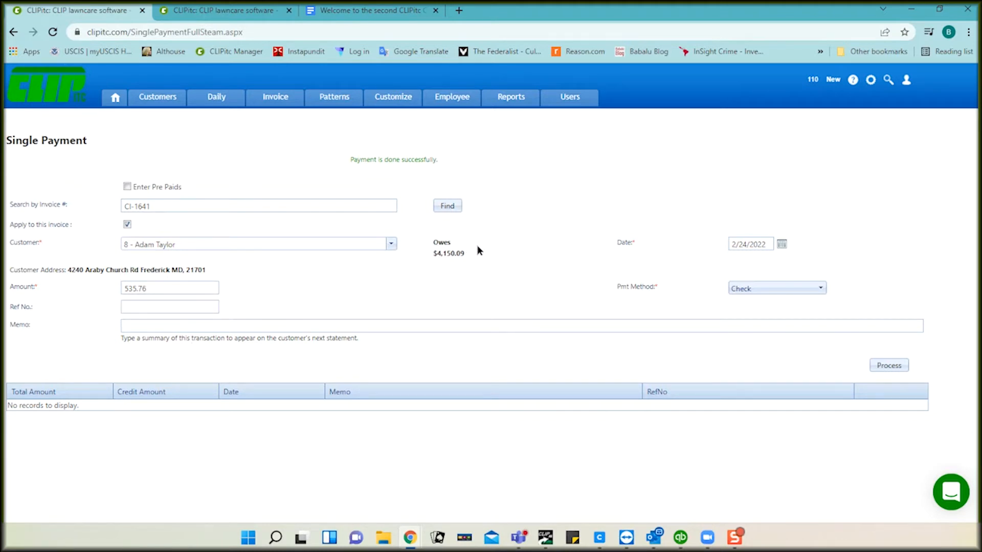
Step: Process the $535.76 payment for CI-1641 with reference Check #3385
{"action": "left_click", "coordinate": [194, 305]}
{"action": "left_click", "coordinate": [164, 306]}
{"action": "type", "text": "ch"}
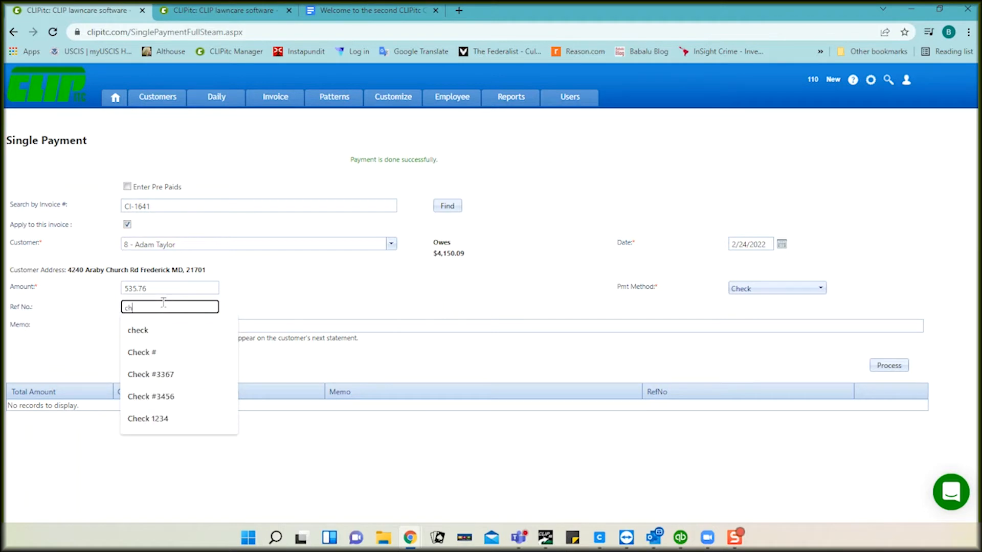
{"action": "left_click", "coordinate": [144, 351]}
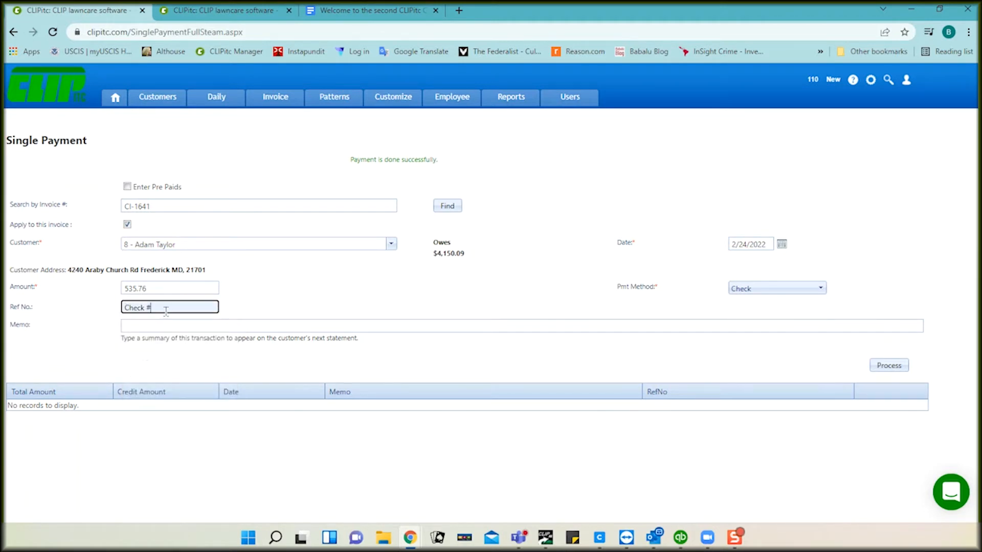
{"action": "type", "text": "3385"}
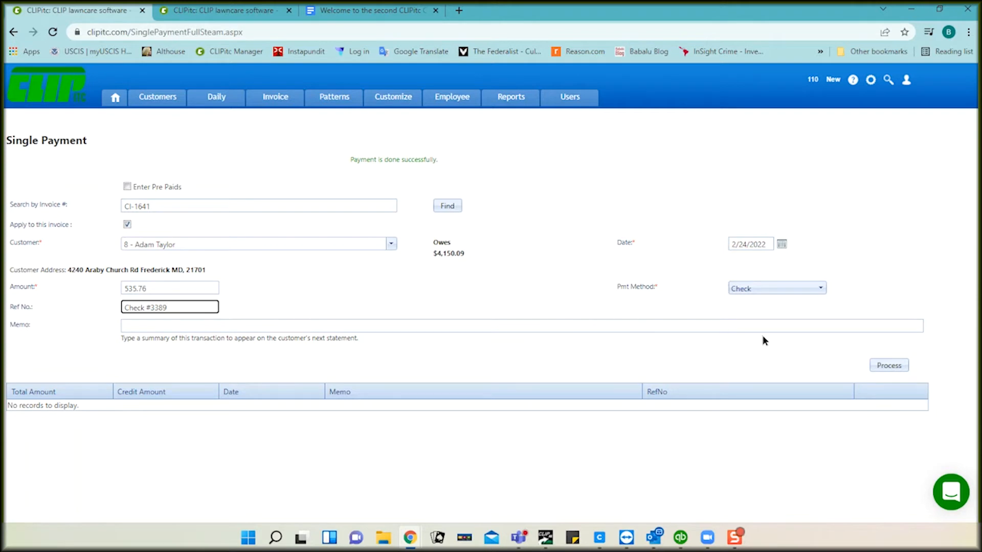
{"action": "left_click", "coordinate": [888, 366]}
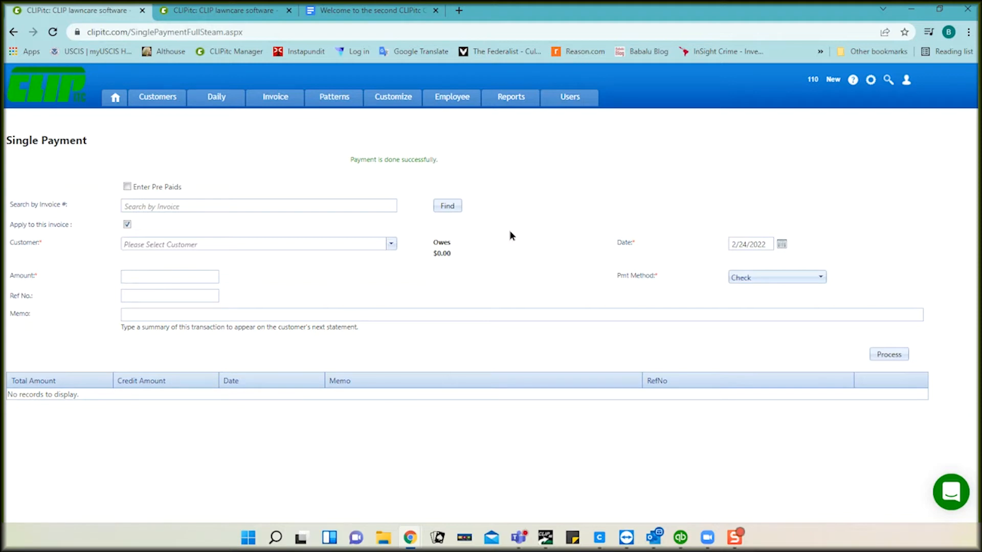
Step: Open the Reports section in a new tab and choose the Payment Report
{"action": "mouse_move", "coordinate": [511, 99]}
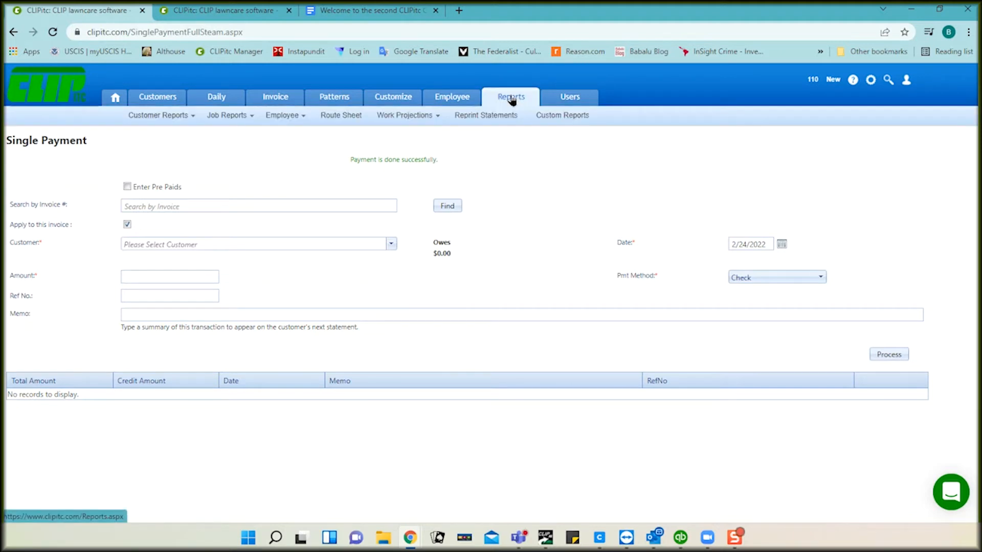
{"action": "right_click", "coordinate": [511, 99]}
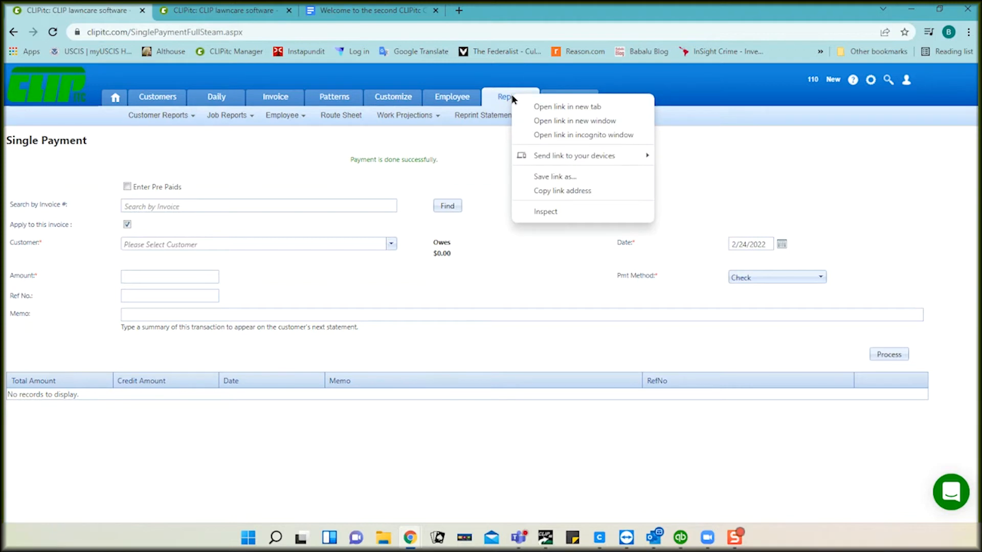
{"action": "left_click", "coordinate": [551, 106]}
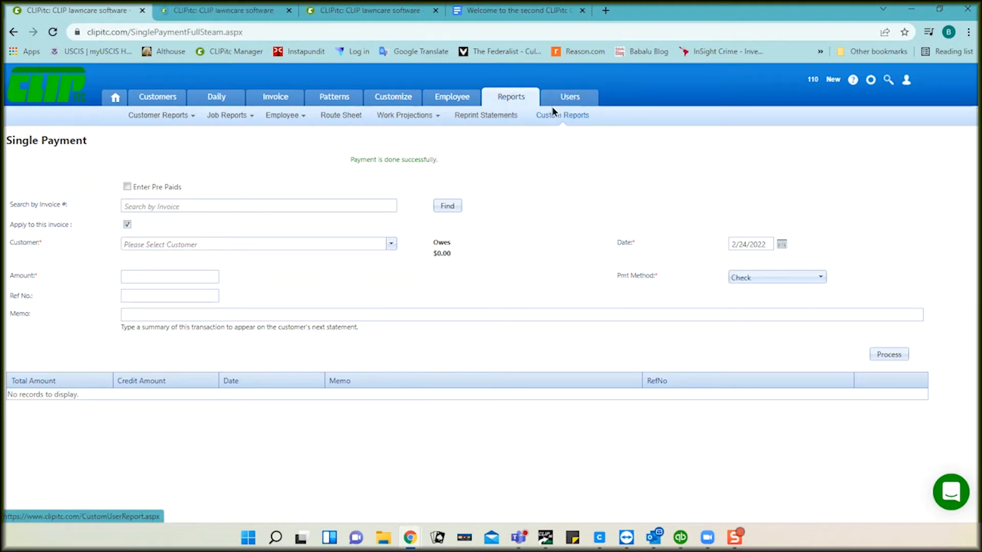
{"action": "left_click", "coordinate": [231, 11]}
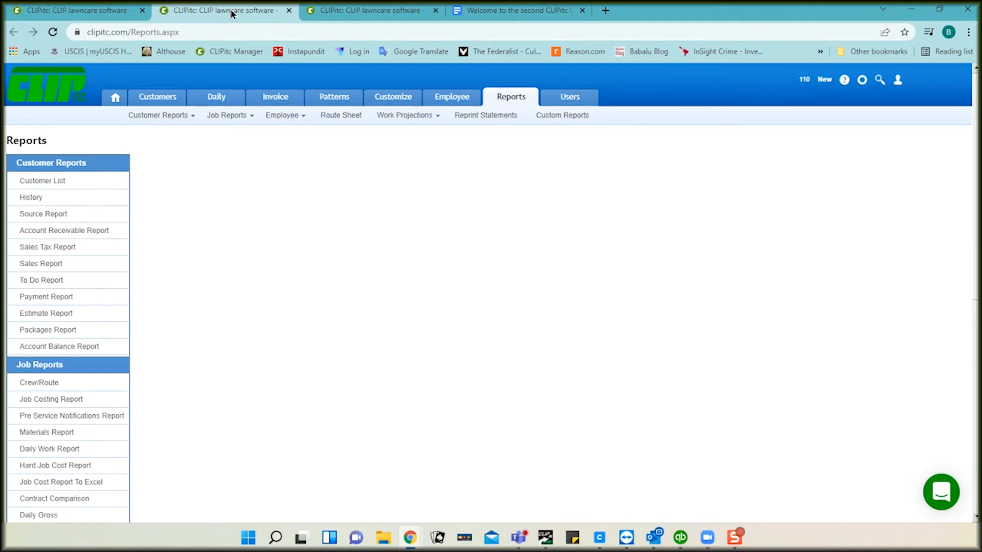
{"action": "left_click", "coordinate": [43, 298]}
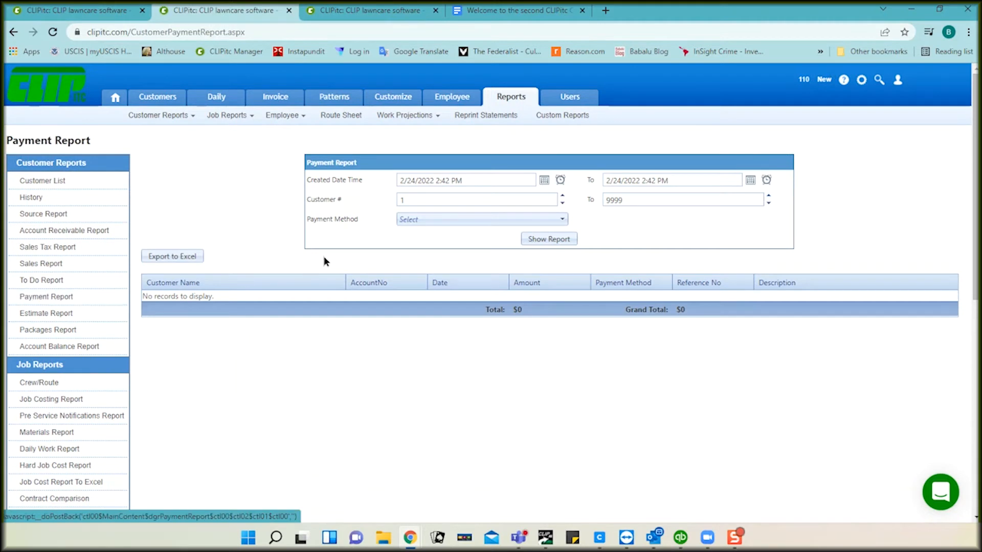
Step: Run the Payment Report for payments created since 2:00 AM
{"action": "left_click", "coordinate": [560, 181]}
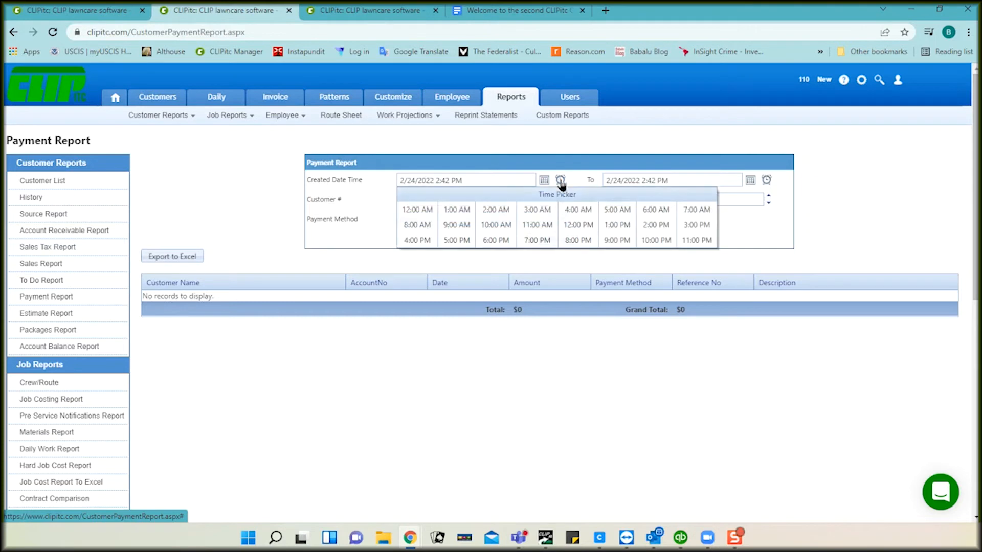
{"action": "left_click", "coordinate": [494, 211]}
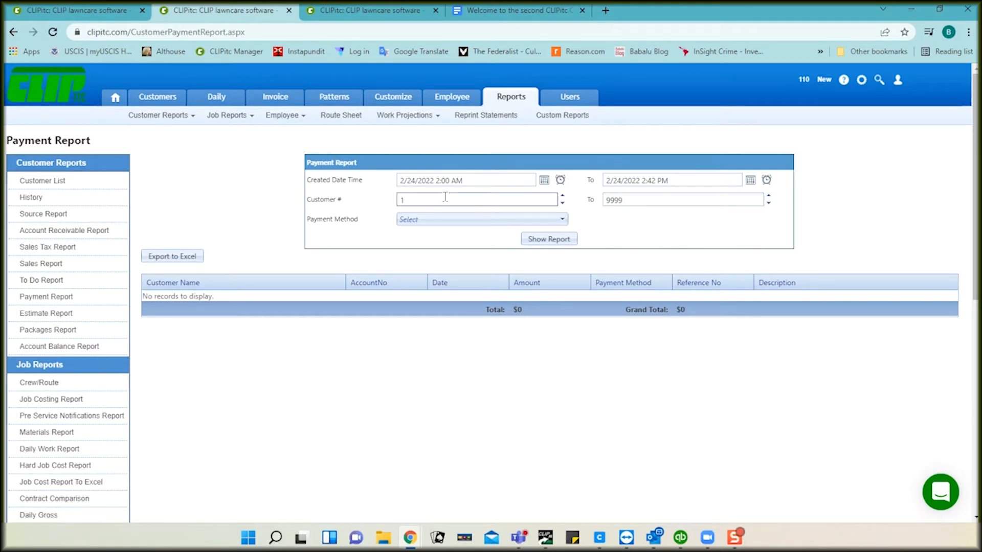
{"action": "left_click", "coordinate": [550, 240]}
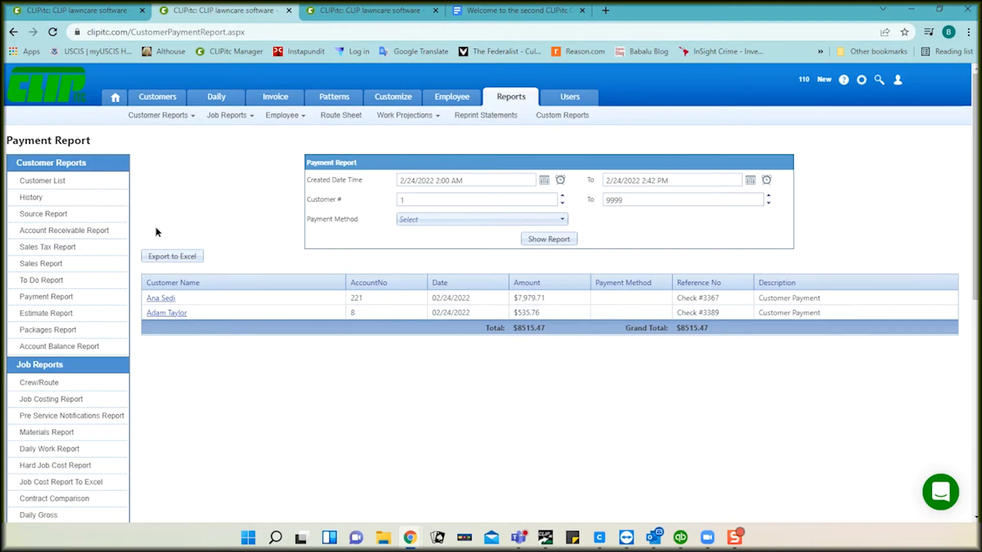
Step: Run the Customer History report from 2/24 with only payments included, zoomed in
{"action": "left_click", "coordinate": [30, 201]}
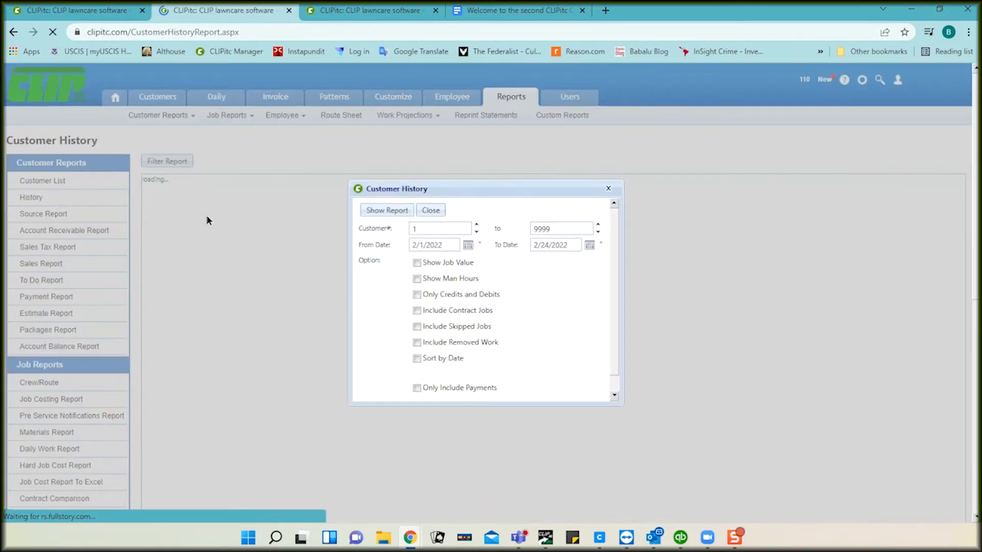
{"action": "left_click", "coordinate": [467, 247]}
{"action": "left_click", "coordinate": [410, 336]}
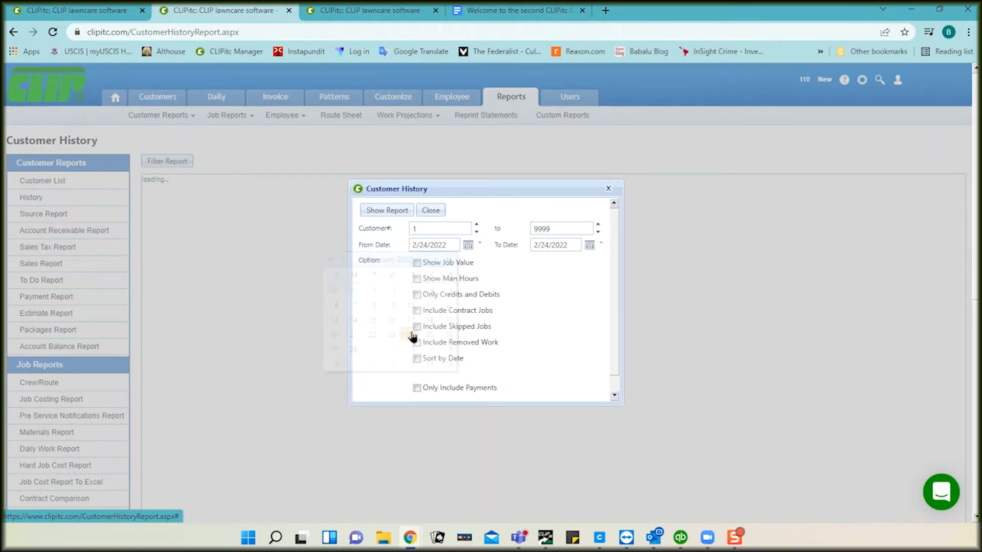
{"action": "left_click", "coordinate": [417, 388]}
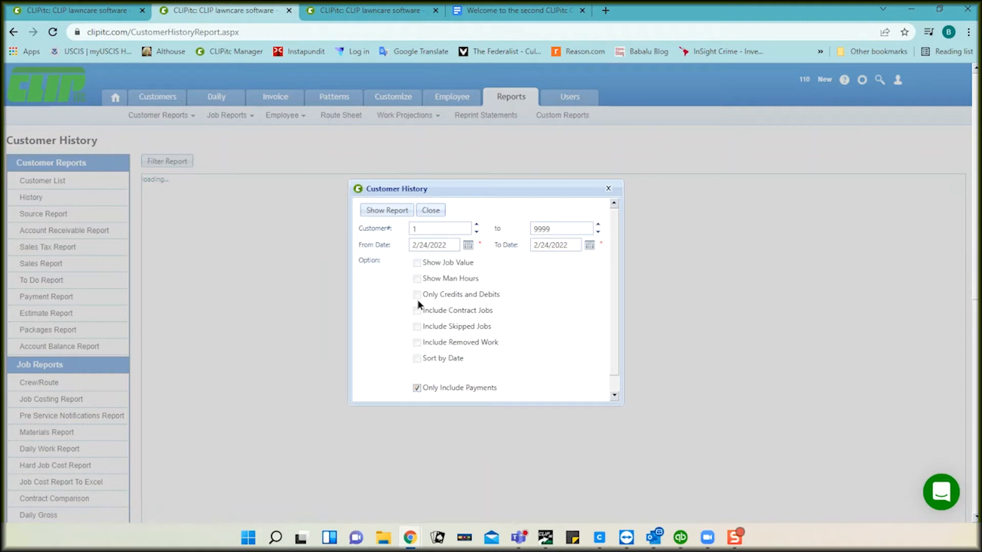
{"action": "left_click", "coordinate": [395, 212]}
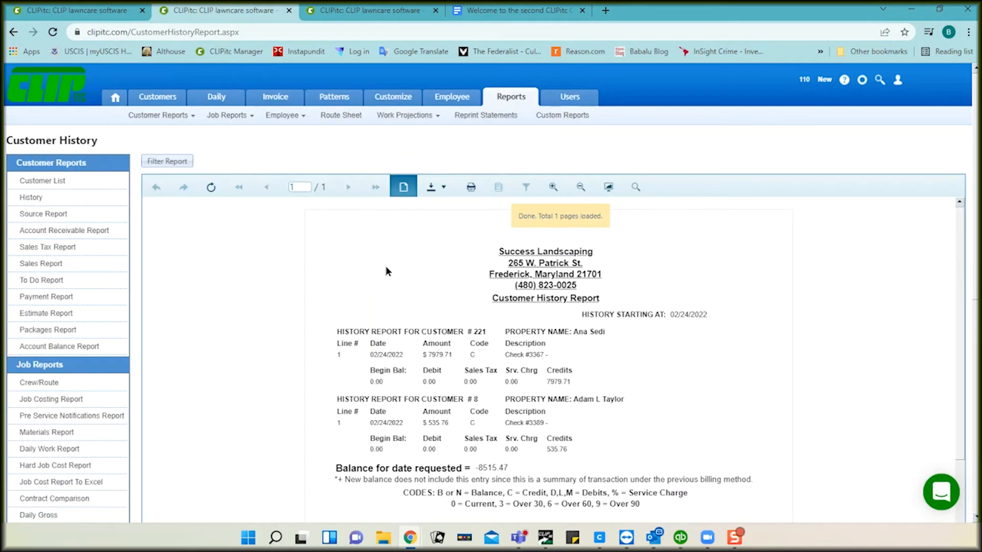
{"action": "scroll", "coordinate": [386, 266], "scroll_direction": "down", "scroll_amount": 1}
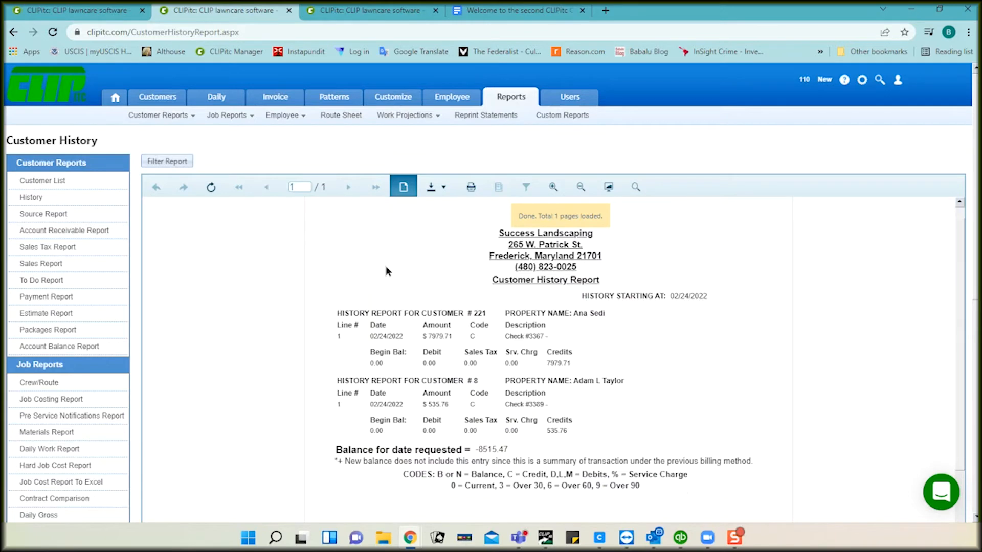
{"action": "left_click", "coordinate": [555, 188]}
{"action": "scroll", "coordinate": [679, 300], "scroll_direction": "down", "scroll_amount": 2}
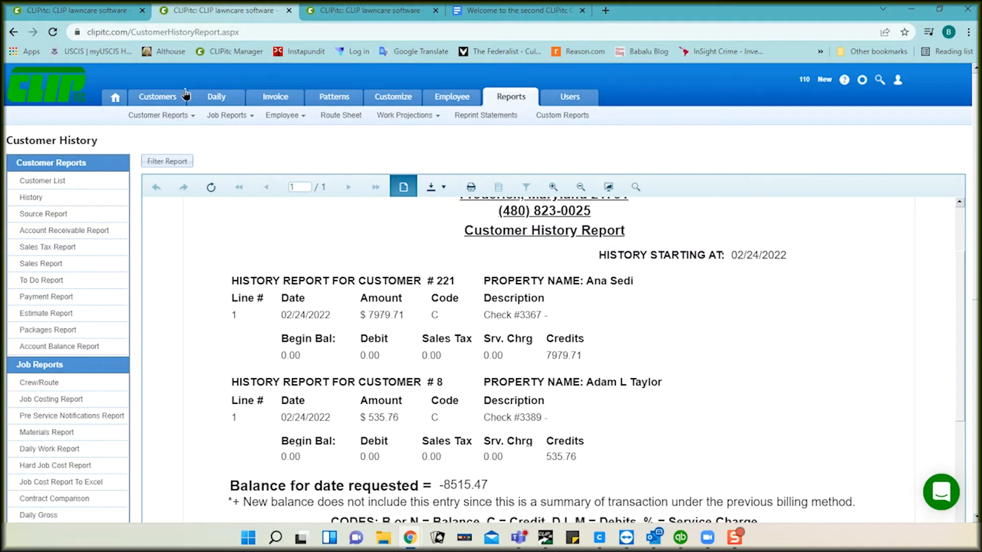
Step: Go to Invoice > Credit Memo on the payment tab
{"action": "left_click", "coordinate": [115, 12]}
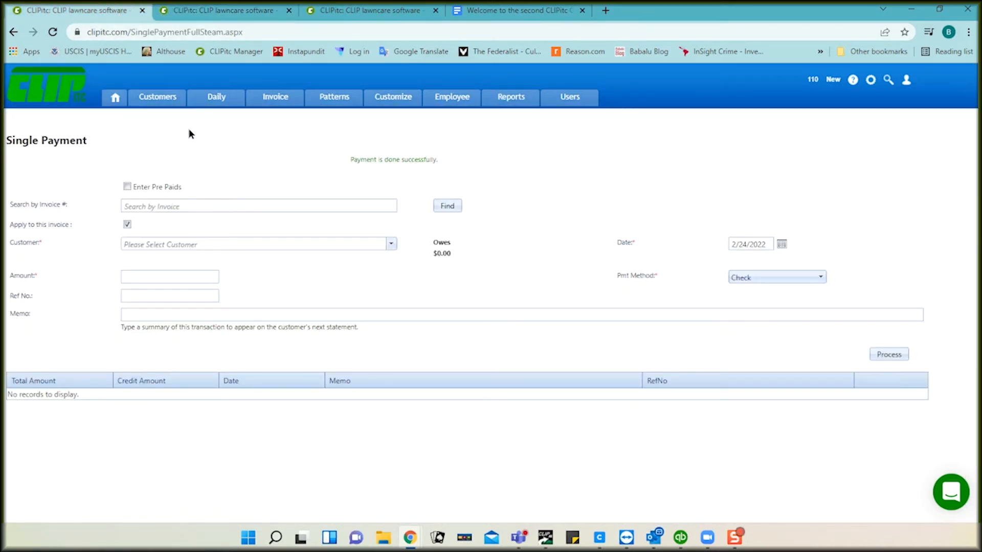
{"action": "mouse_move", "coordinate": [215, 101]}
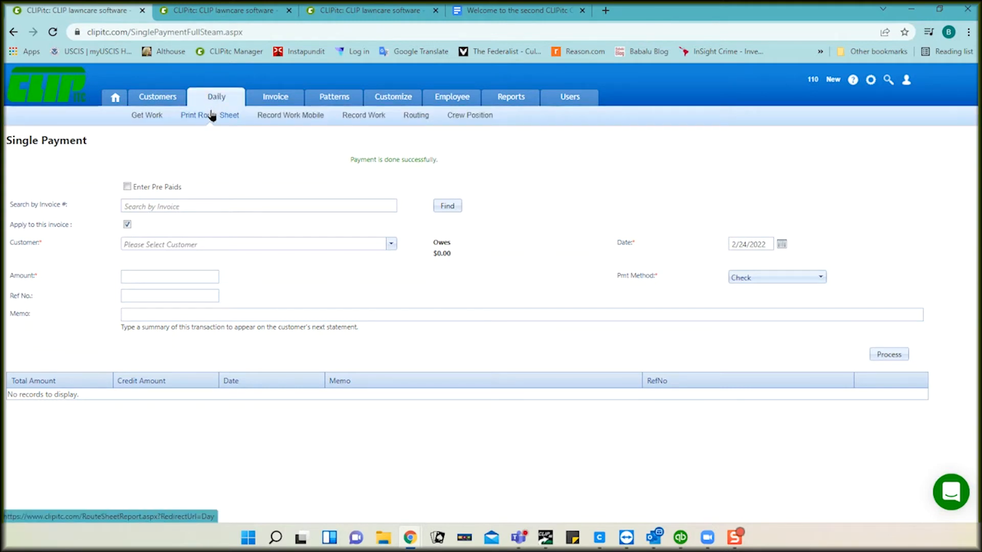
{"action": "mouse_move", "coordinate": [262, 101]}
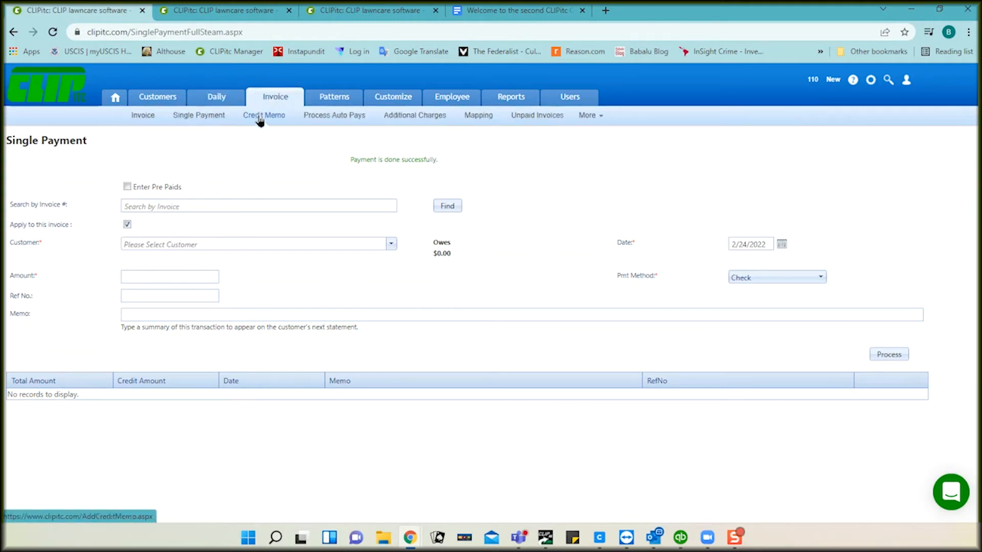
{"action": "left_click", "coordinate": [274, 119]}
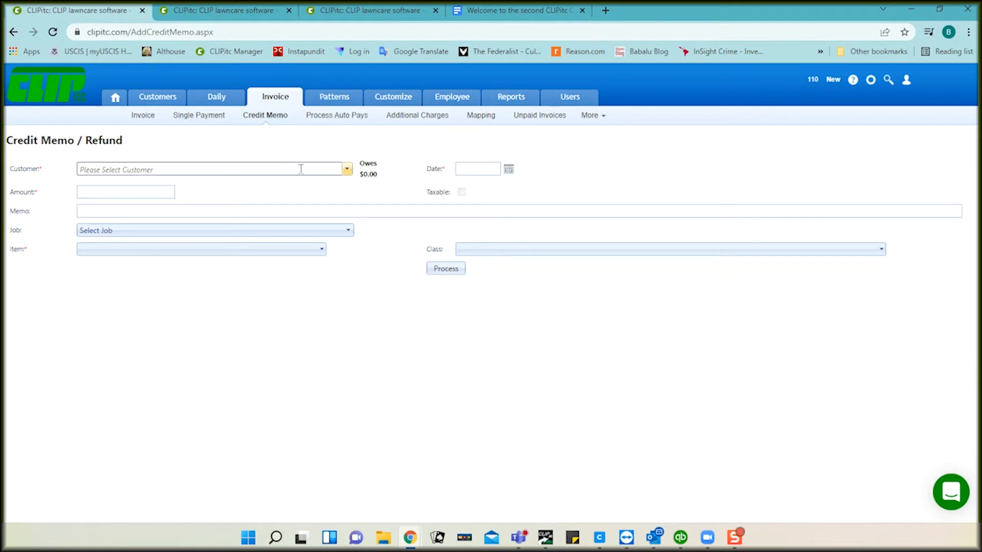
Step: Start the credit memo for the customer, dated 2/24/2022, amount 20.00
{"action": "left_click", "coordinate": [347, 170]}
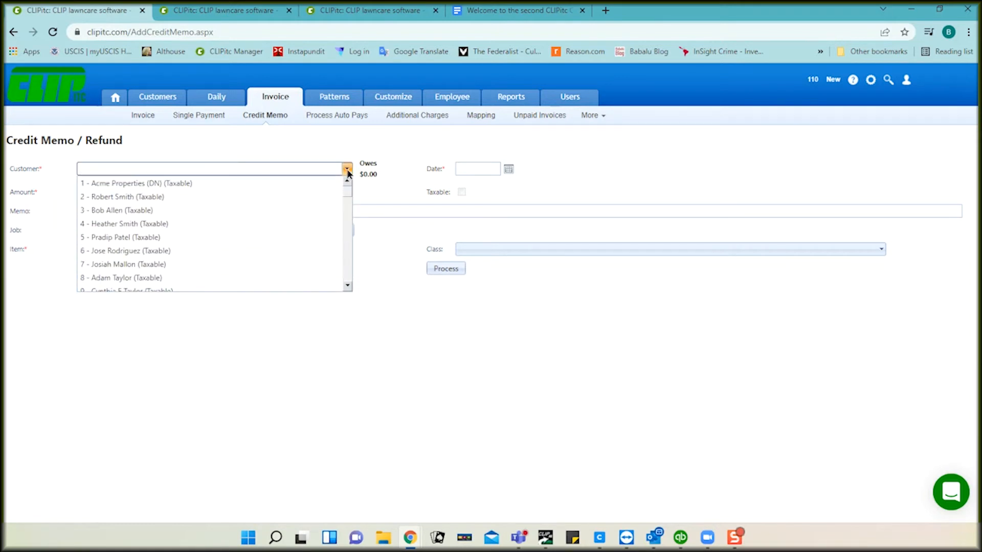
{"action": "left_click", "coordinate": [246, 224]}
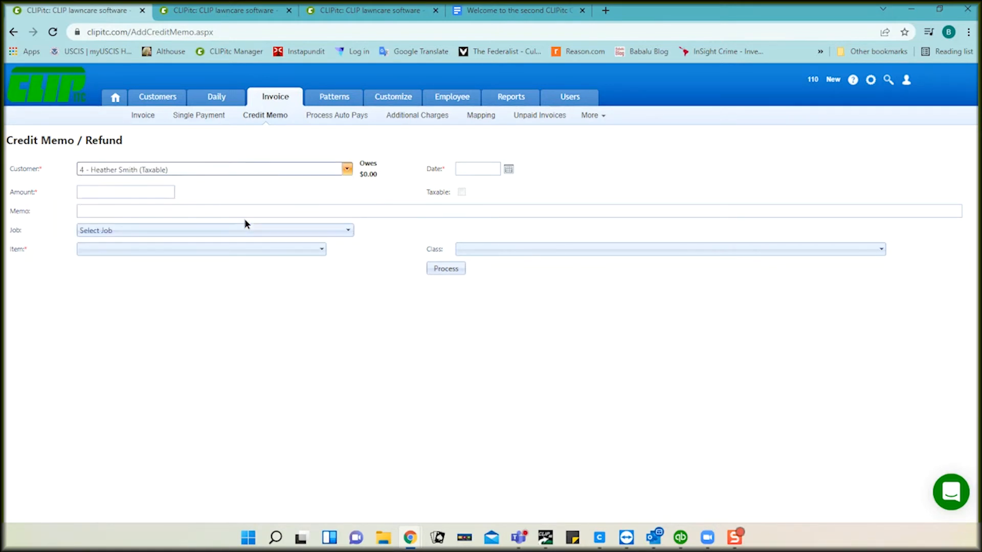
{"action": "left_click", "coordinate": [508, 169]}
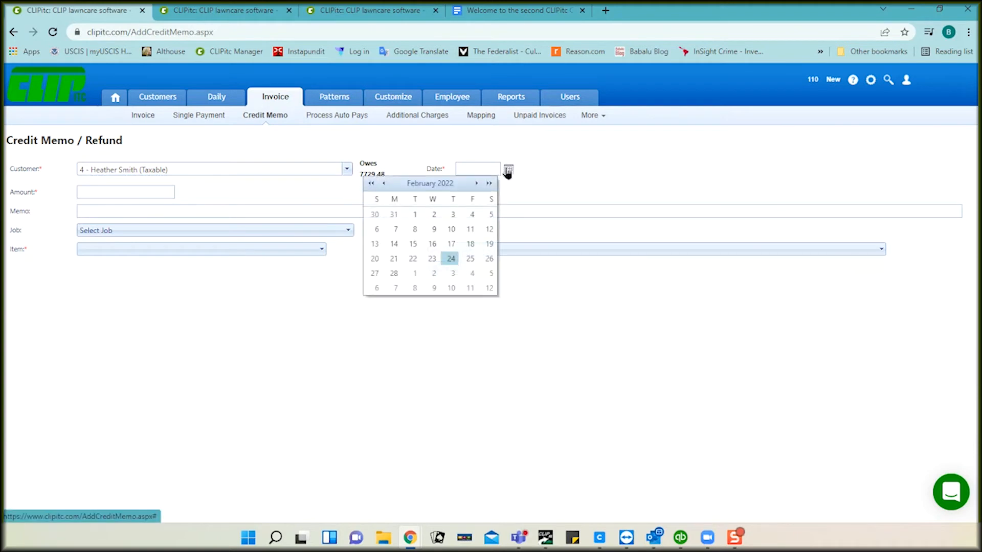
{"action": "left_click", "coordinate": [450, 258]}
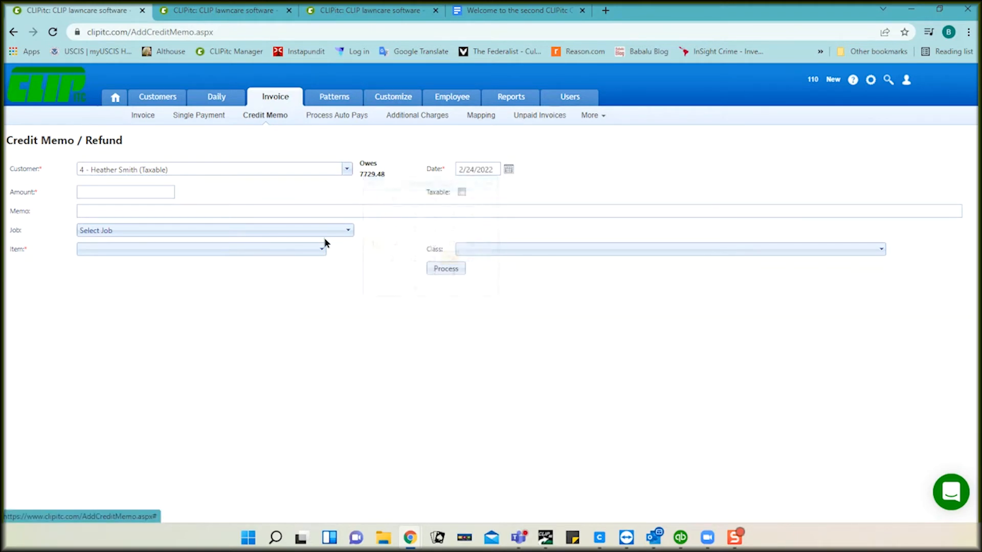
{"action": "left_click", "coordinate": [163, 193]}
{"action": "type", "text": "20.00"}
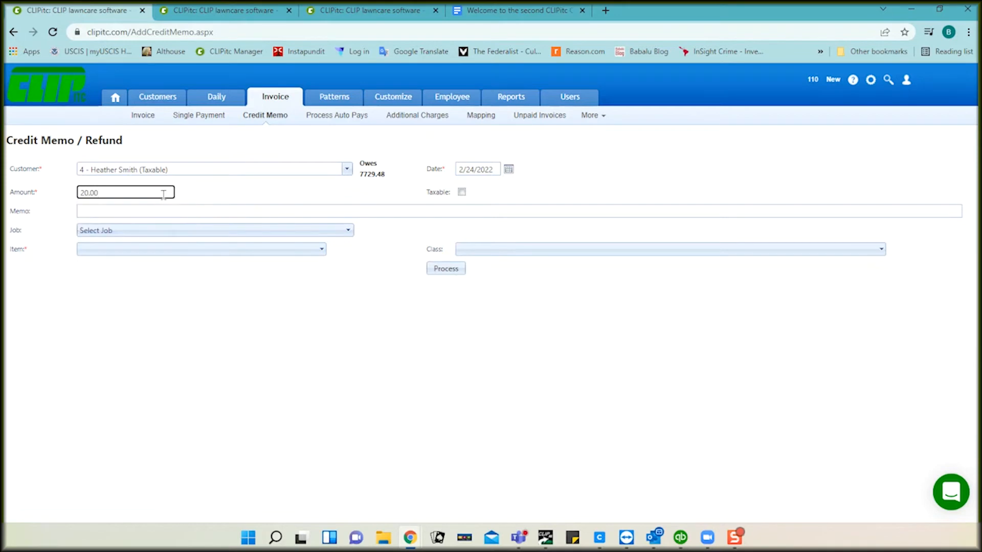
{"action": "left_click", "coordinate": [216, 192]}
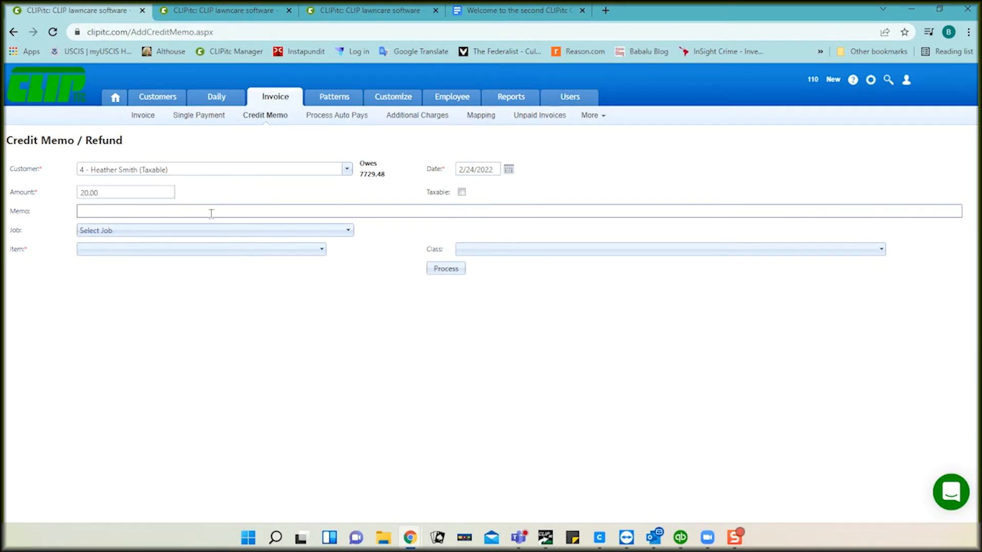
Step: Add memo 'replace hose', job and item Lawn Maintenance, and process the credit
{"action": "left_click", "coordinate": [210, 210]}
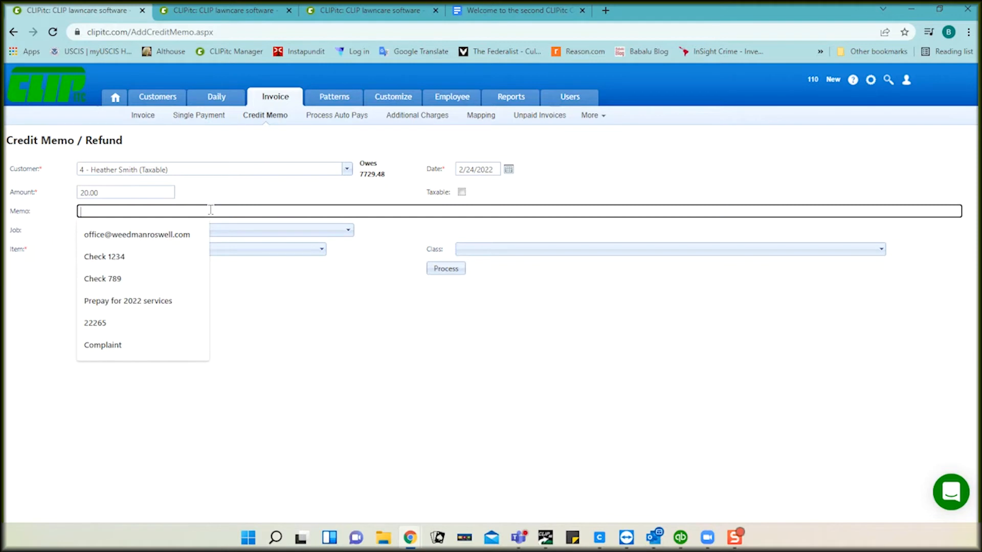
{"action": "type", "text": "replac"}
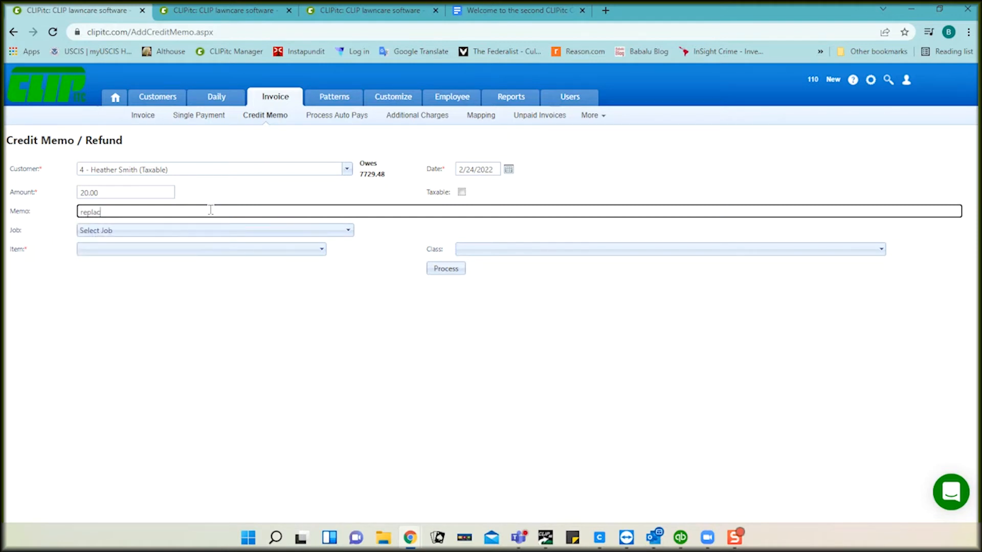
{"action": "type", "text": "e hose"}
{"action": "left_click", "coordinate": [208, 231]}
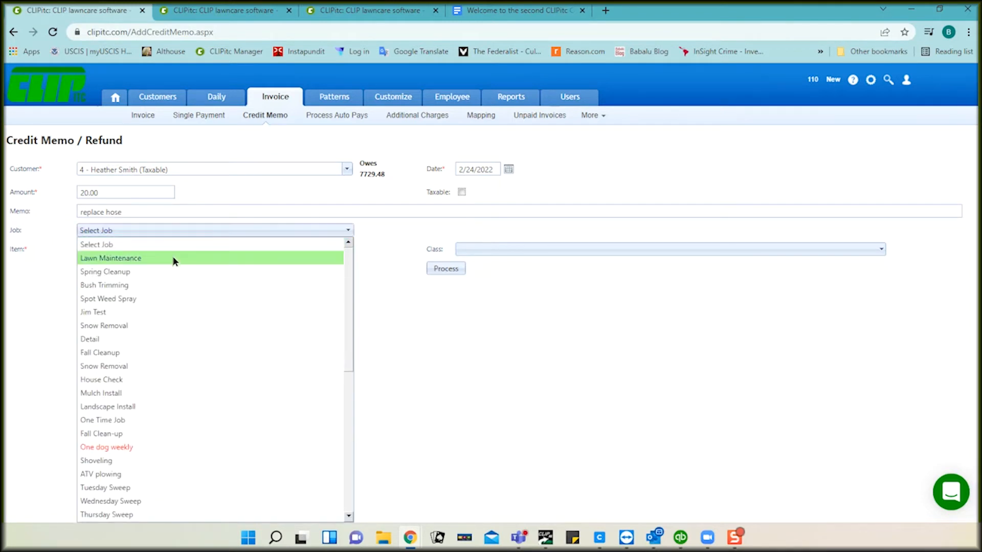
{"action": "left_click", "coordinate": [175, 261]}
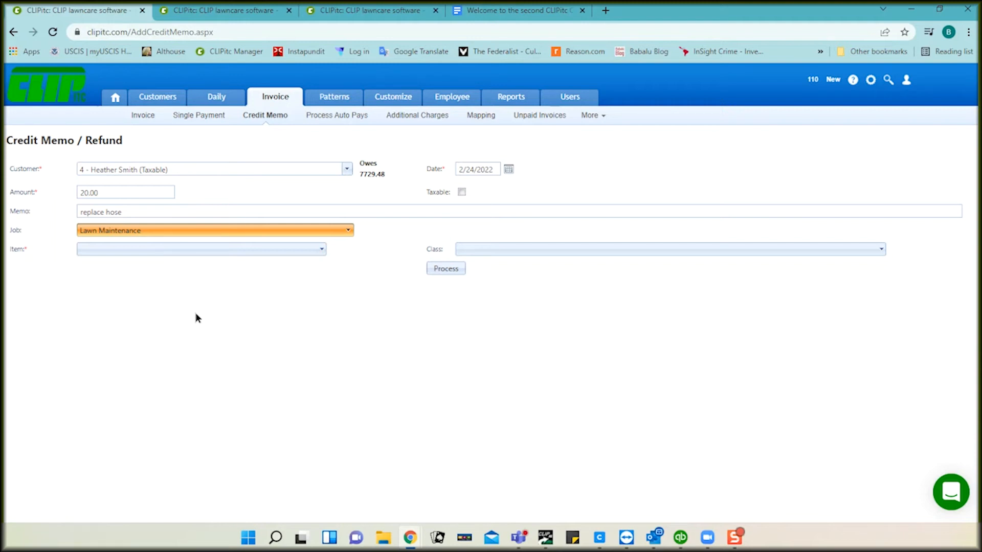
{"action": "left_click", "coordinate": [197, 250]}
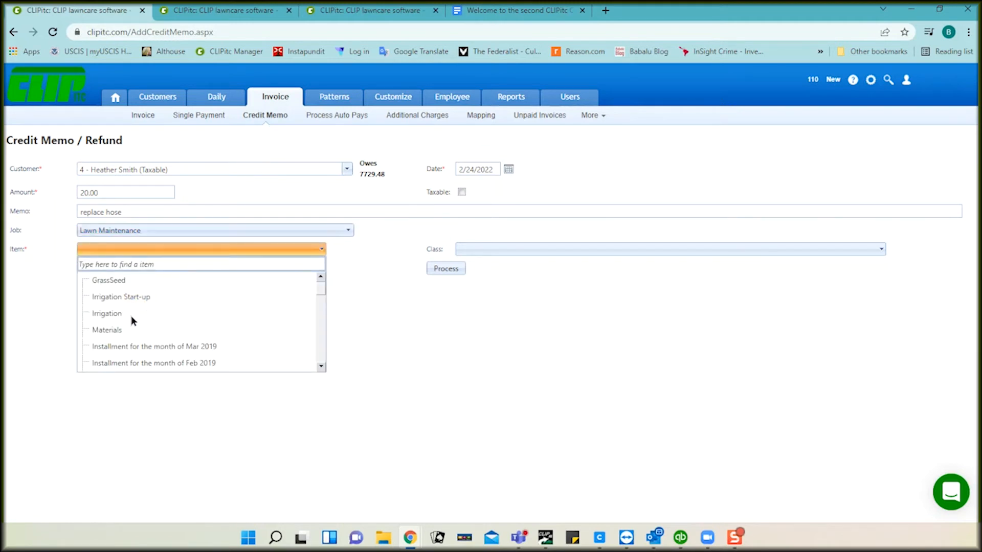
{"action": "scroll", "coordinate": [164, 337], "scroll_direction": "down", "scroll_amount": 3}
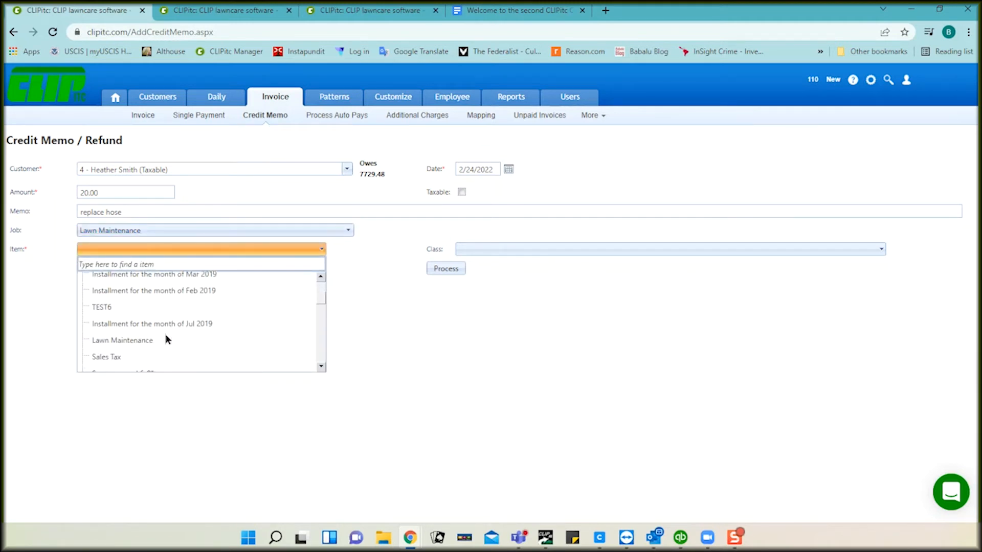
{"action": "left_click", "coordinate": [151, 341]}
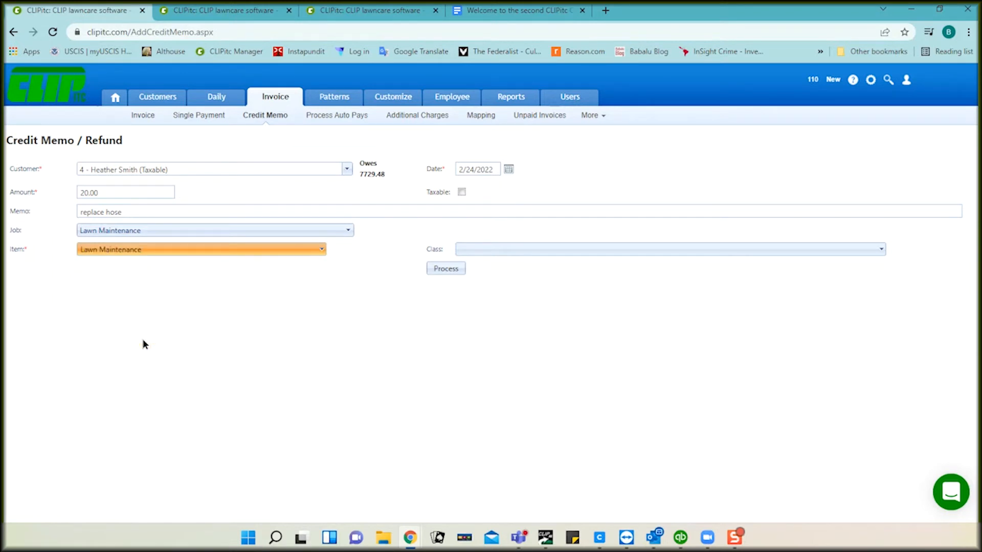
{"action": "left_click", "coordinate": [434, 267]}
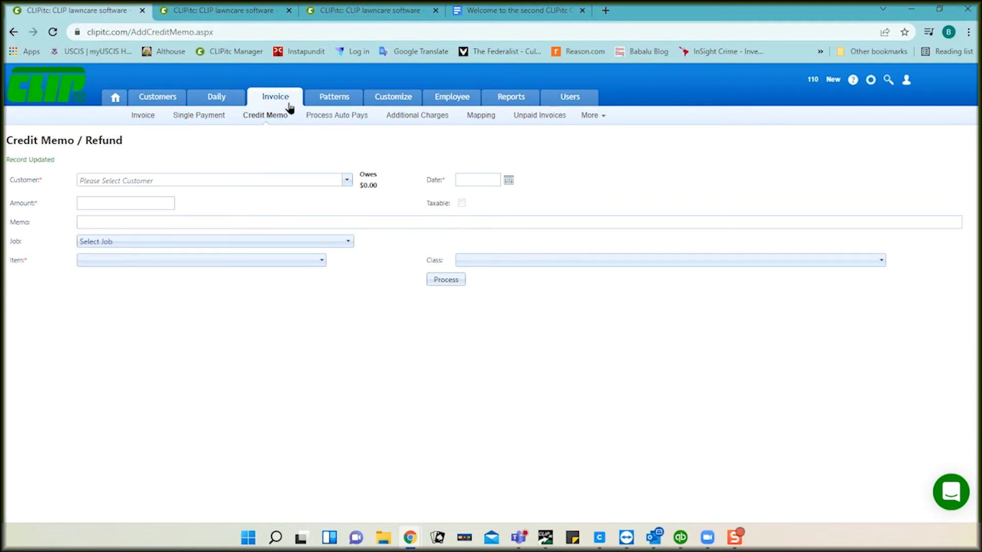
Step: Review the Process Auto Pays page, then view the customer's invoices tab
{"action": "left_click", "coordinate": [321, 124]}
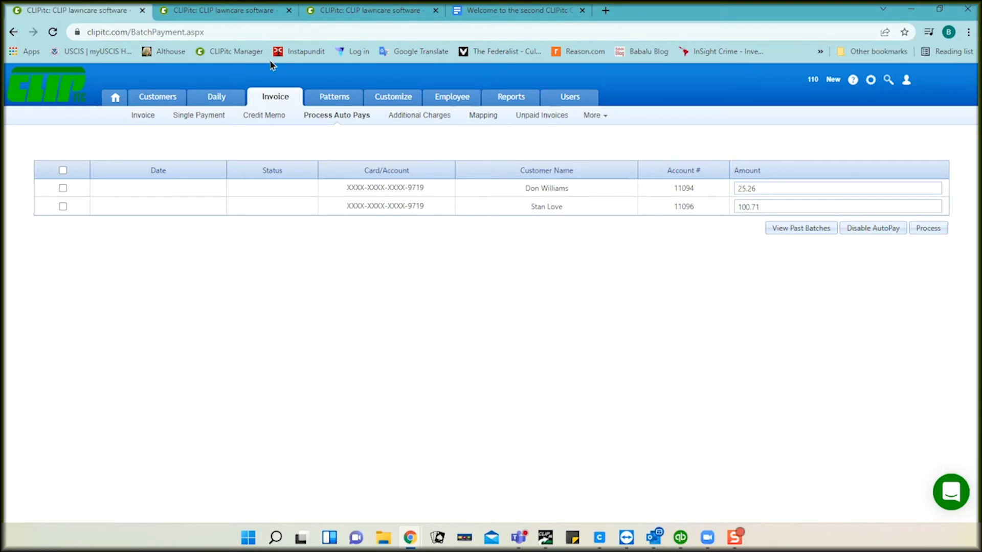
{"action": "left_click", "coordinate": [345, 11]}
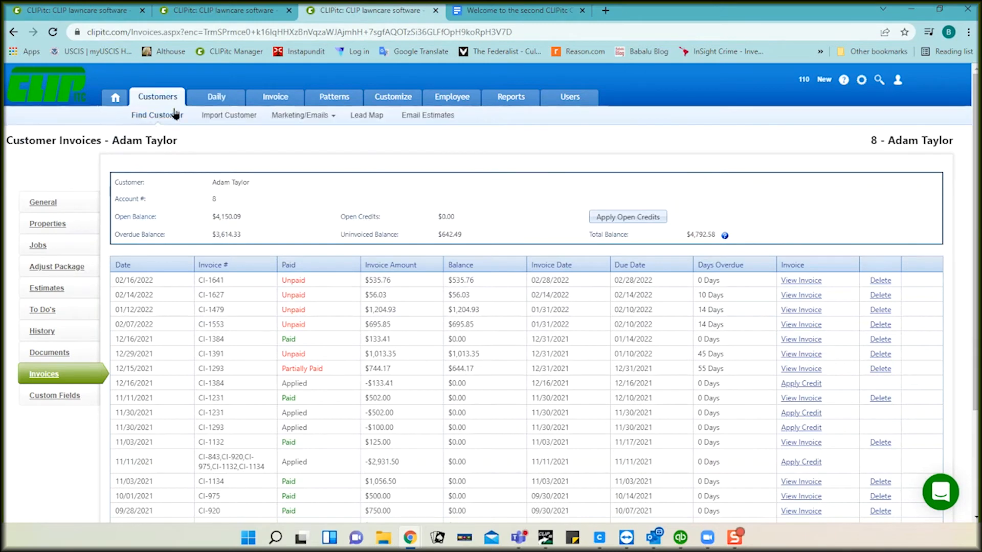
Step: Keep the customer's Auto Pay at Don't Auto Charge and return to Process Auto Pays
{"action": "left_click", "coordinate": [43, 203]}
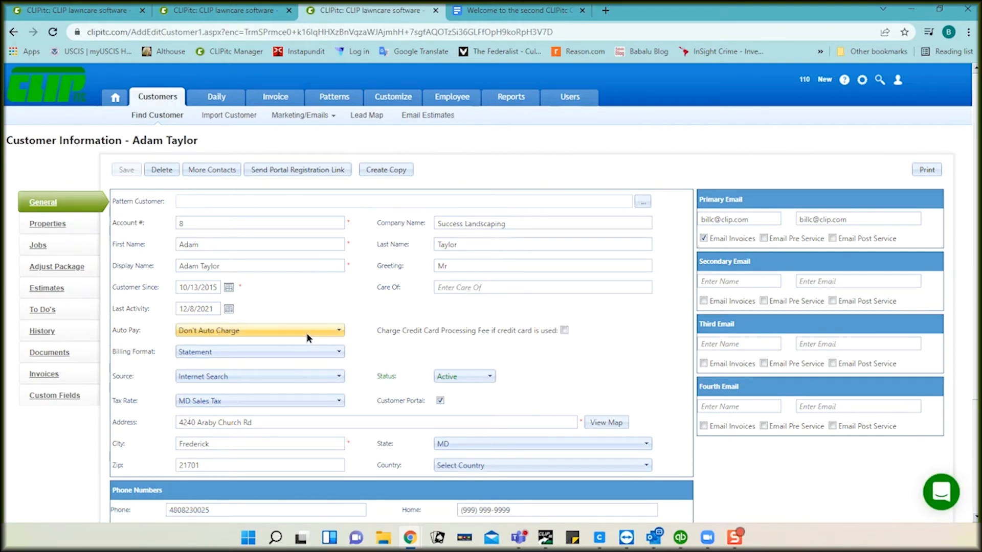
{"action": "left_click", "coordinate": [277, 330]}
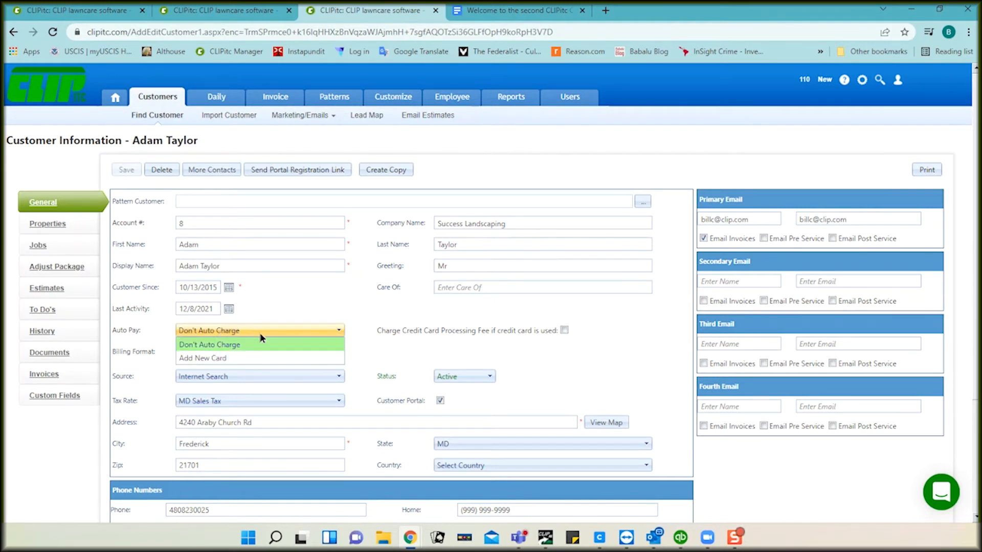
{"action": "left_click", "coordinate": [287, 309]}
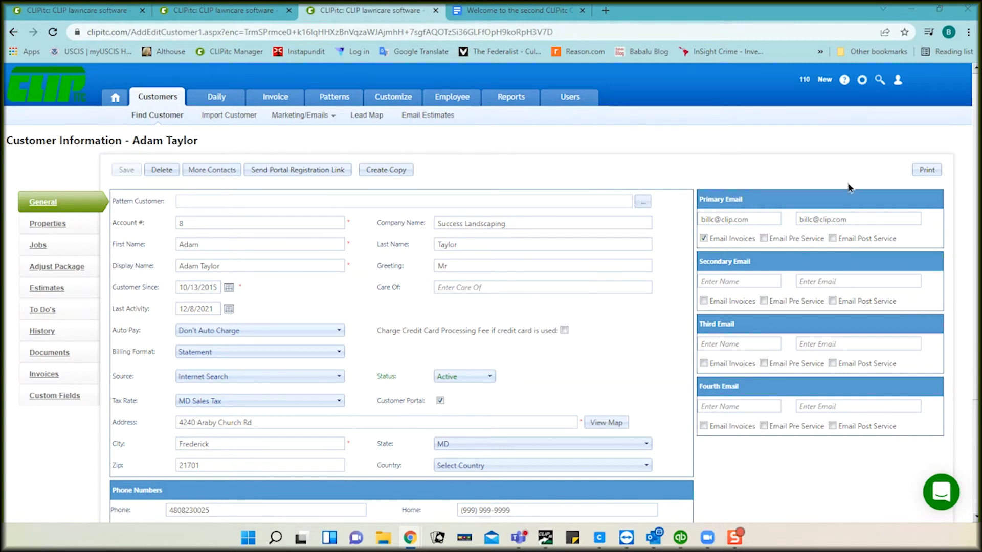
{"action": "left_click", "coordinate": [496, 223]}
{"action": "left_click", "coordinate": [315, 326]}
{"action": "left_click", "coordinate": [89, 11]}
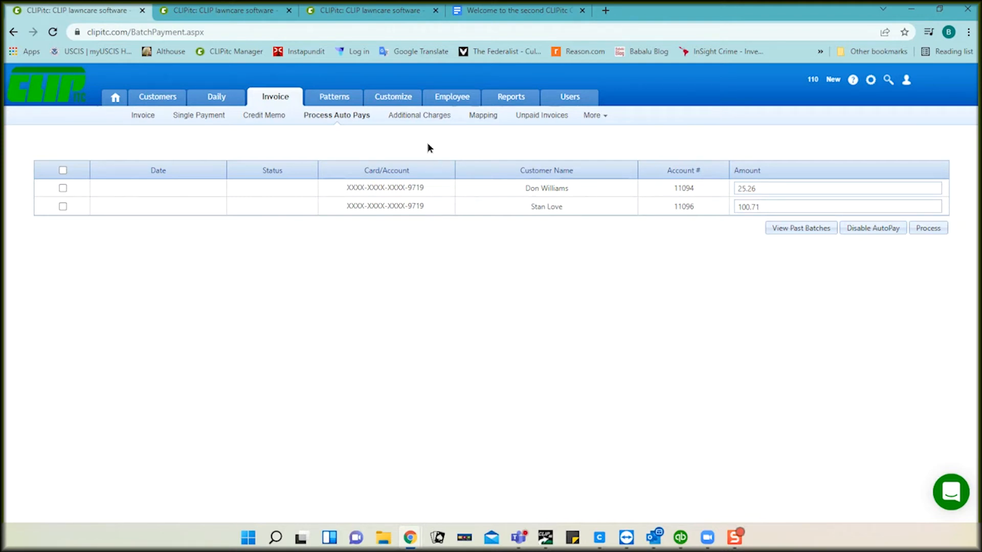
Step: Start an additional charge for the account 12 customer with an amount of 50.00
{"action": "left_click", "coordinate": [408, 119]}
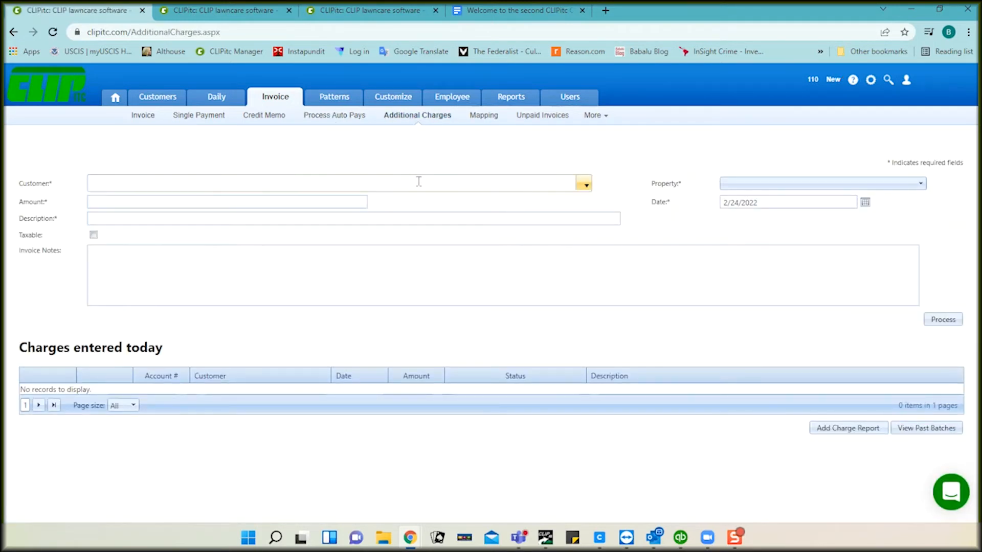
{"action": "left_click", "coordinate": [586, 187]}
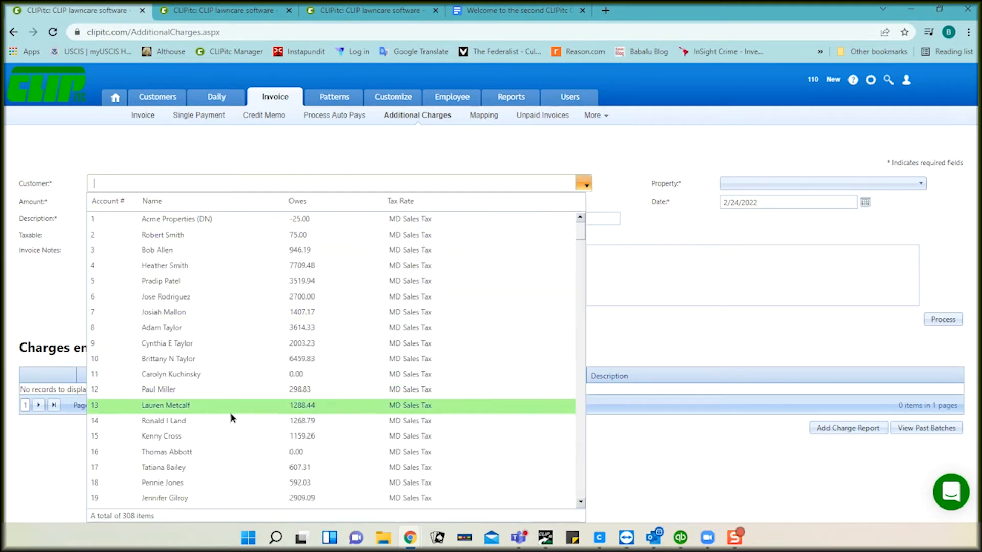
{"action": "left_click", "coordinate": [194, 393]}
{"action": "left_click", "coordinate": [162, 199]}
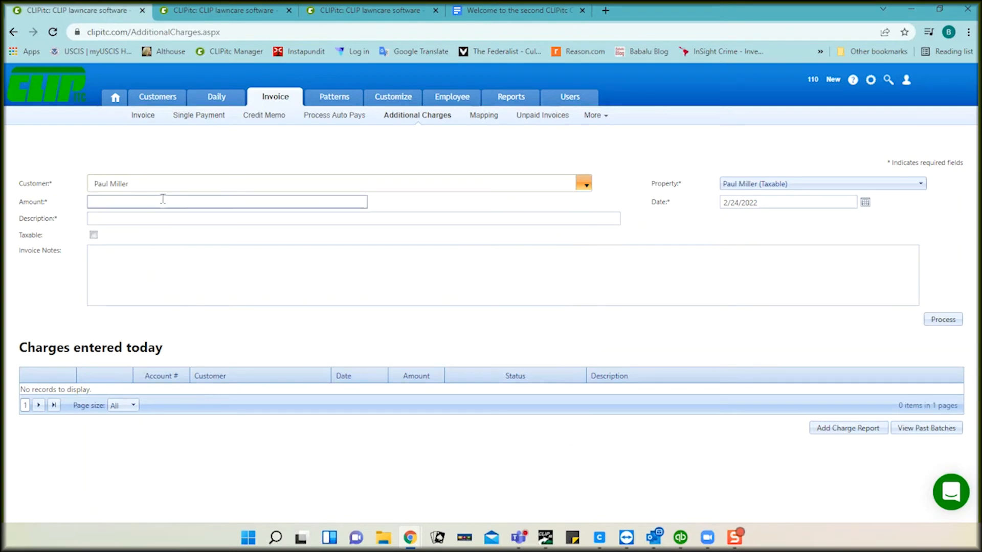
{"action": "type", "text": "50.00"}
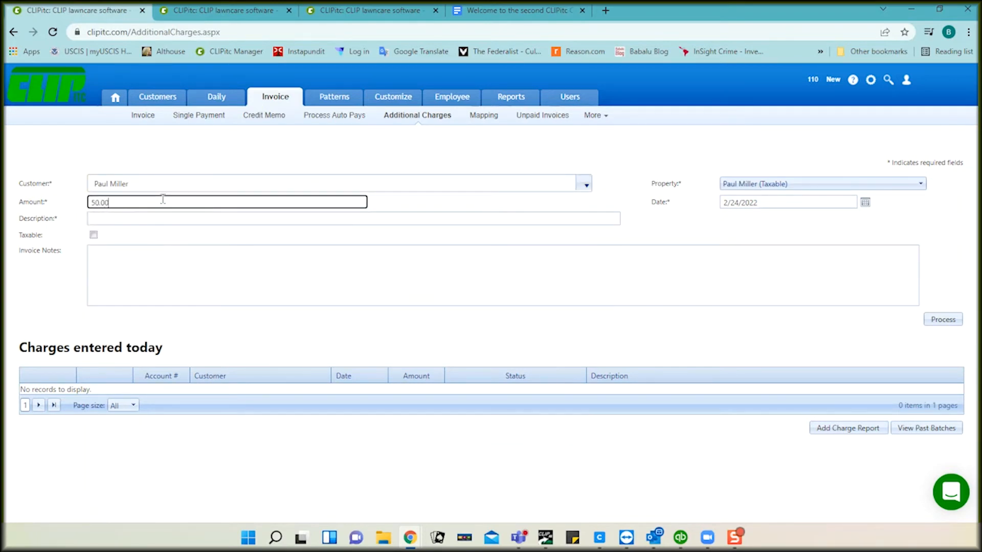
{"action": "key", "text": "Tab"}
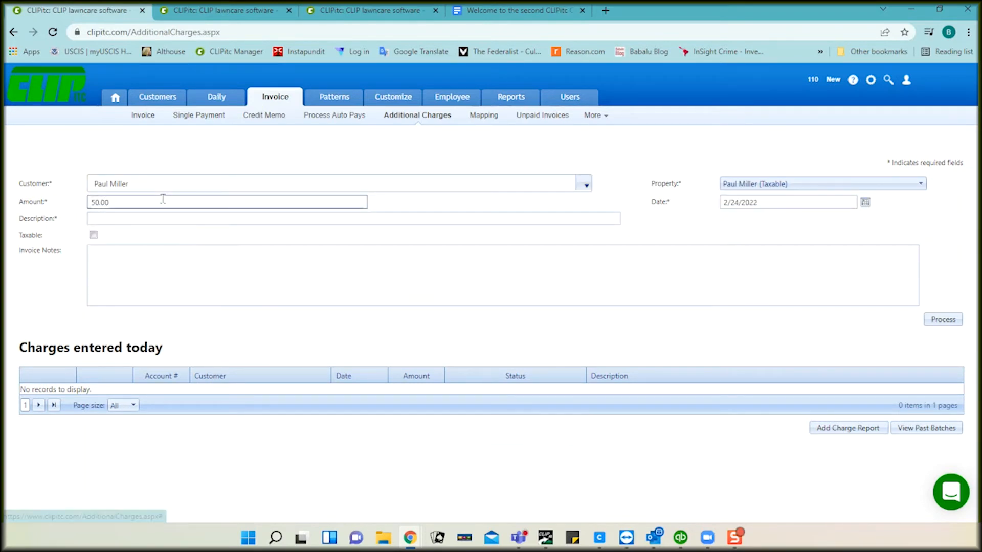
Step: Describe the charge as 'dumping fee', mark it taxable, and process it
{"action": "left_click", "coordinate": [155, 219]}
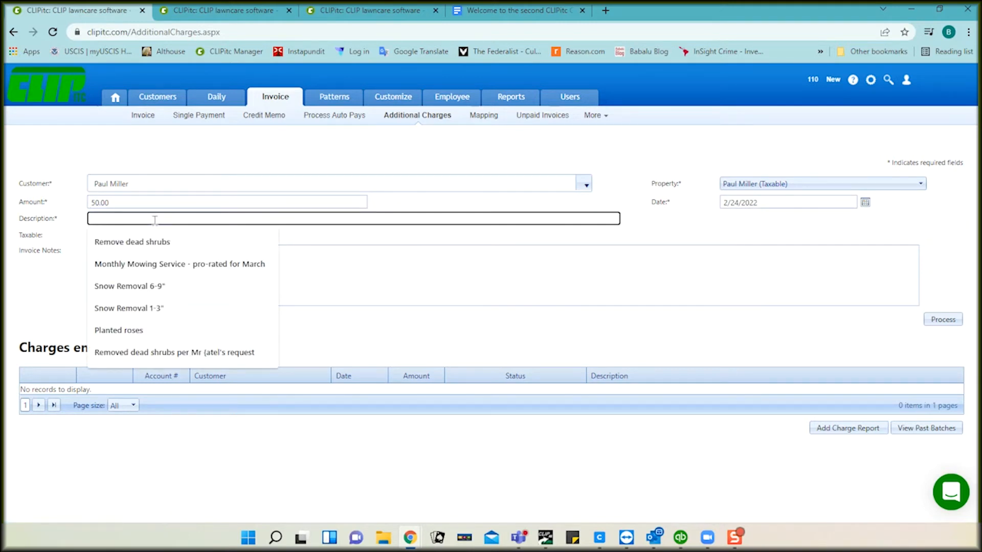
{"action": "type", "text": "dump"}
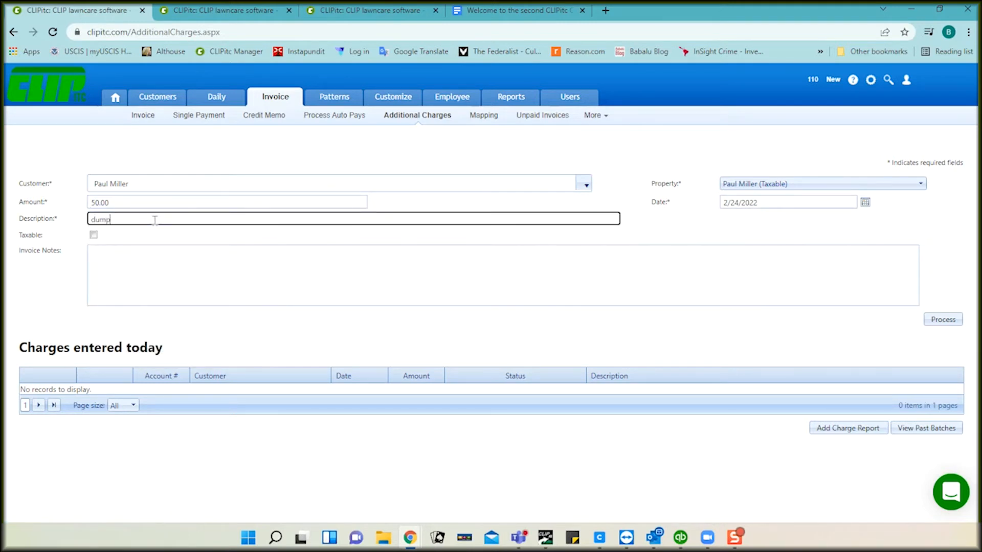
{"action": "type", "text": "ing fee"}
{"action": "left_click", "coordinate": [148, 249]}
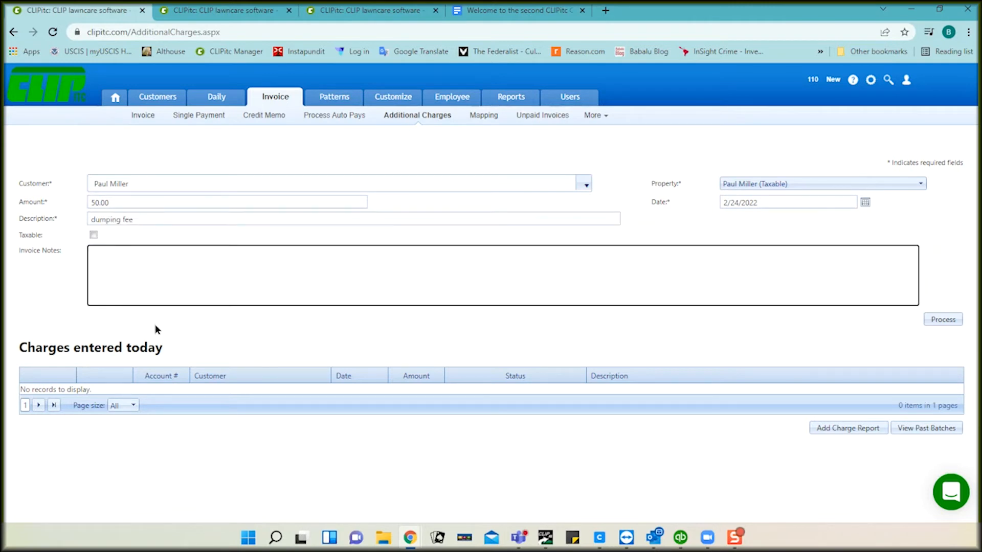
{"action": "left_click", "coordinate": [94, 239]}
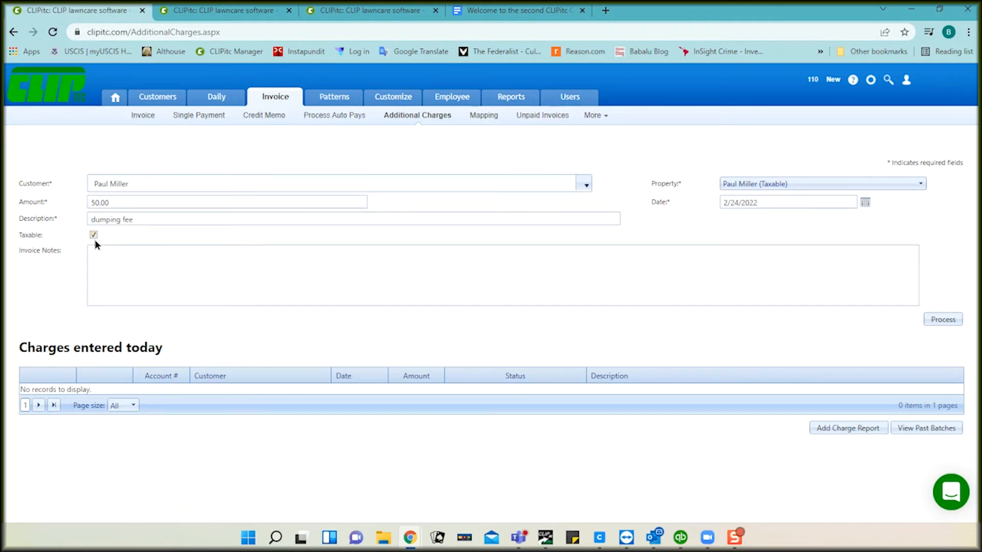
{"action": "left_click", "coordinate": [938, 321]}
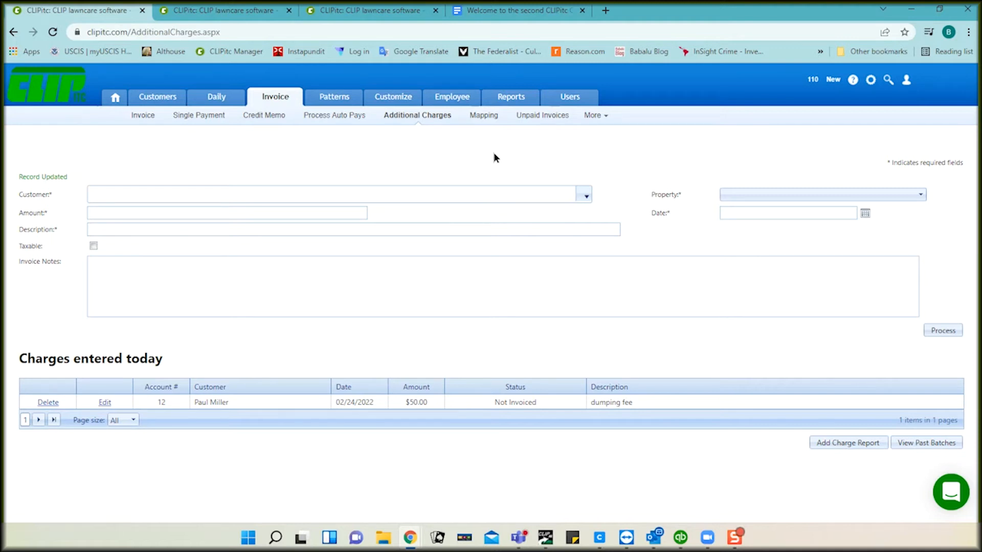
{"action": "left_click", "coordinate": [533, 117]}
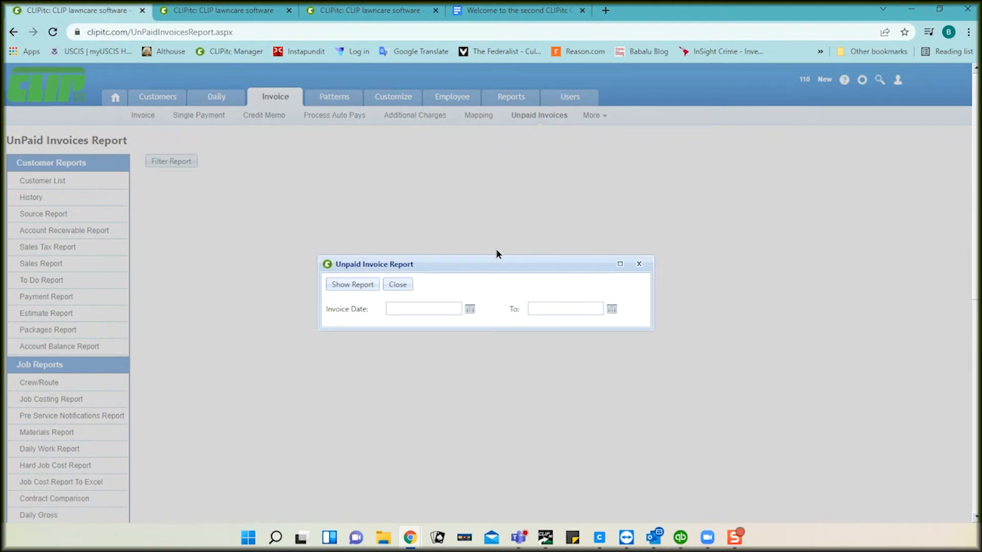
Step: Run the Unpaid Invoices report for 11/01/2021 to 11/30/2021 and scroll through the results
{"action": "left_click", "coordinate": [470, 313]}
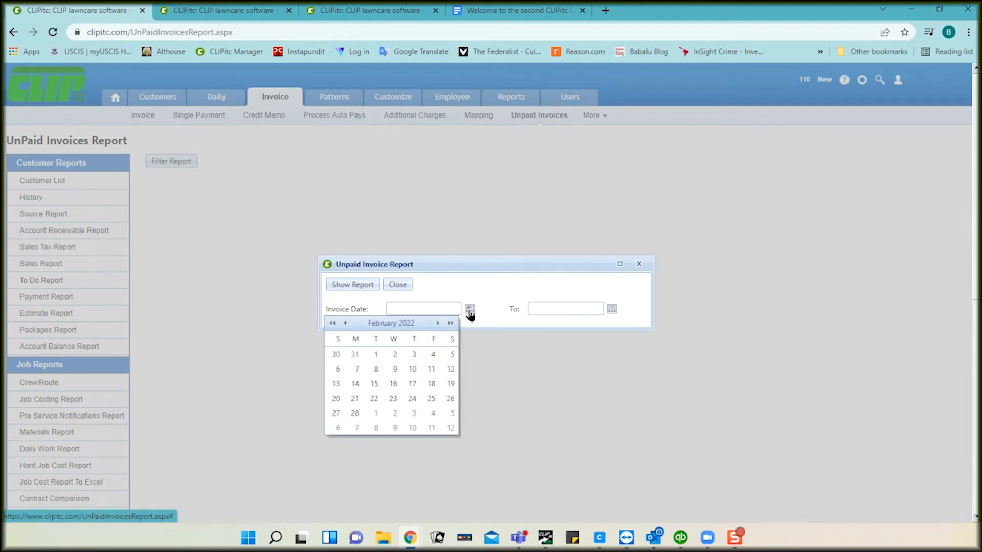
{"action": "left_click", "coordinate": [333, 324]}
{"action": "left_click", "coordinate": [352, 355]}
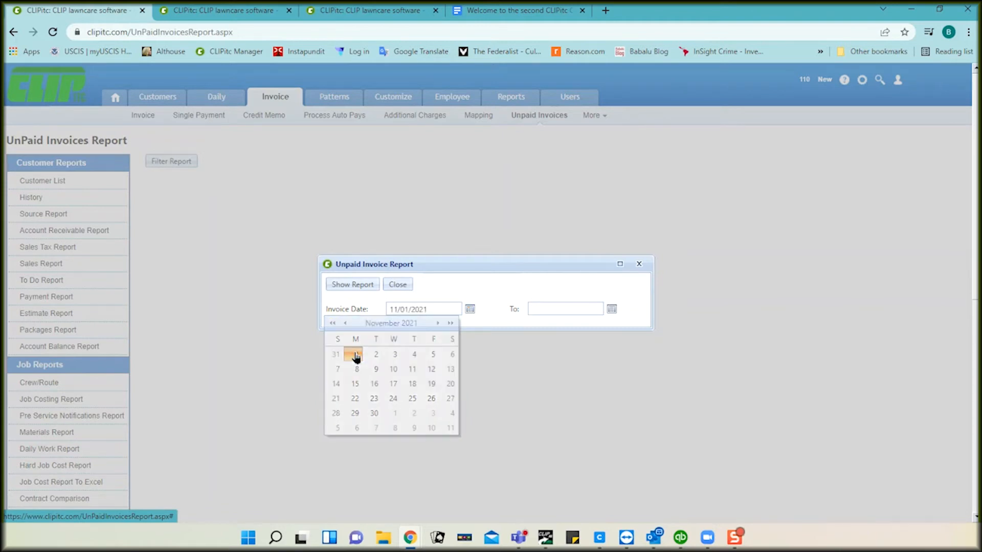
{"action": "left_click", "coordinate": [613, 310]}
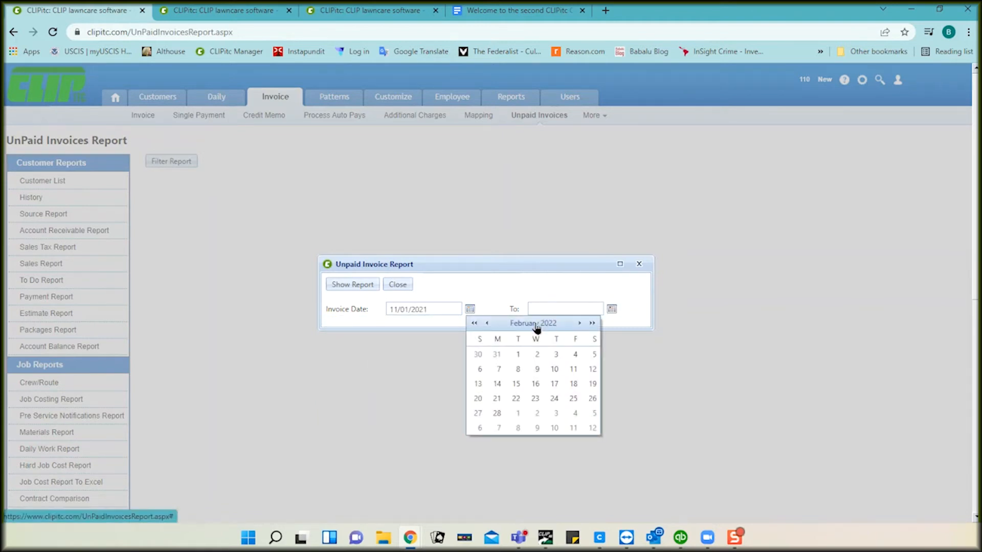
{"action": "left_click", "coordinate": [475, 324]}
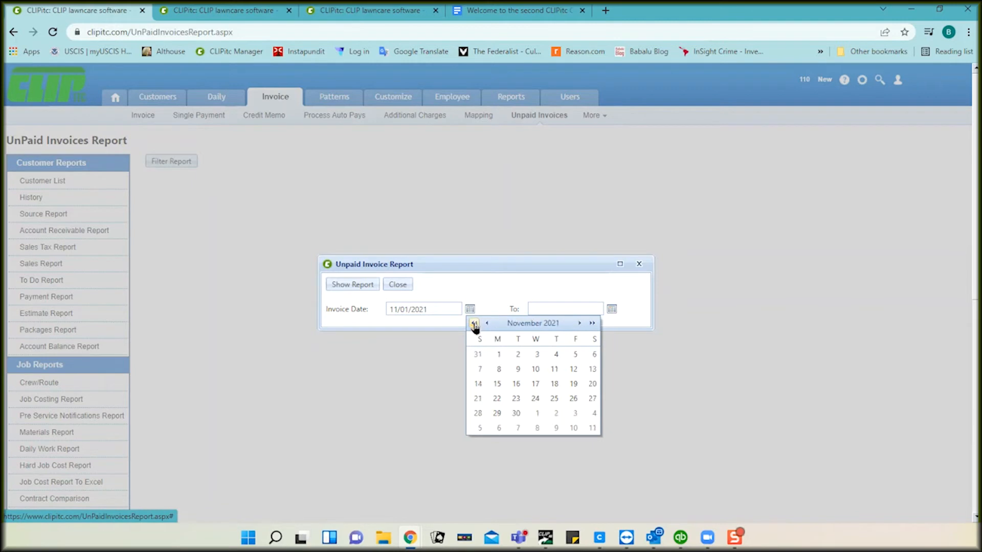
{"action": "left_click", "coordinate": [515, 414]}
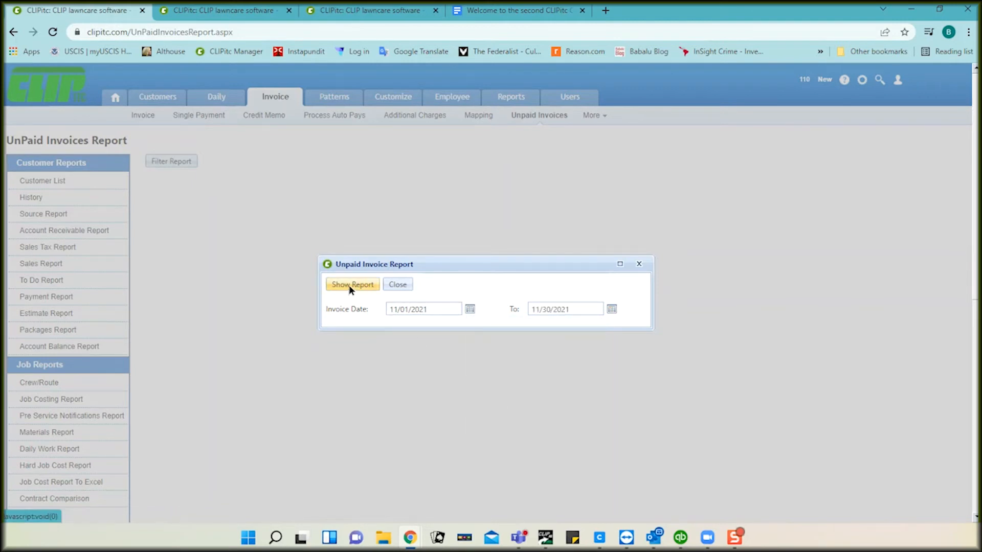
{"action": "left_click", "coordinate": [351, 284]}
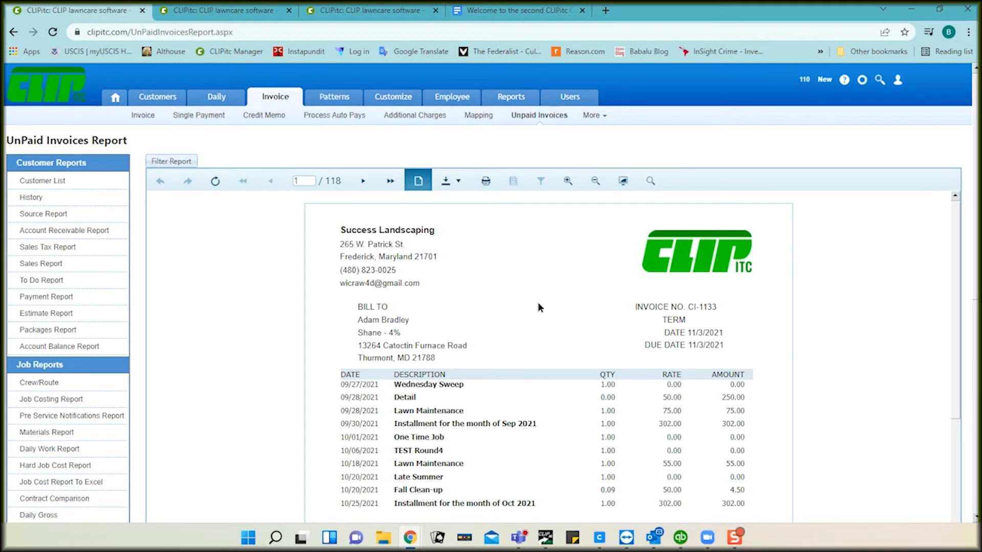
{"action": "scroll", "coordinate": [538, 303], "scroll_direction": "down", "scroll_amount": 2}
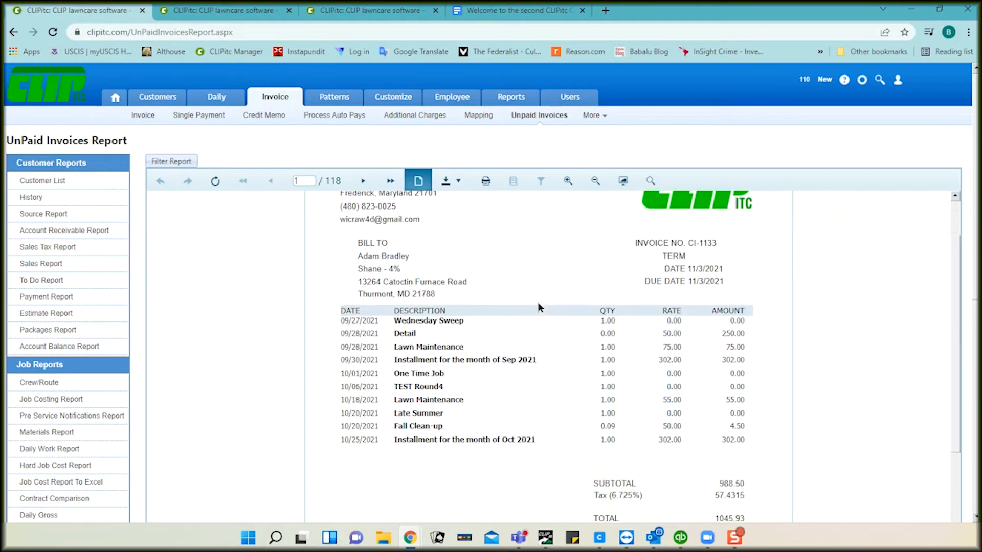
{"action": "scroll", "coordinate": [538, 306], "scroll_direction": "down", "scroll_amount": 2}
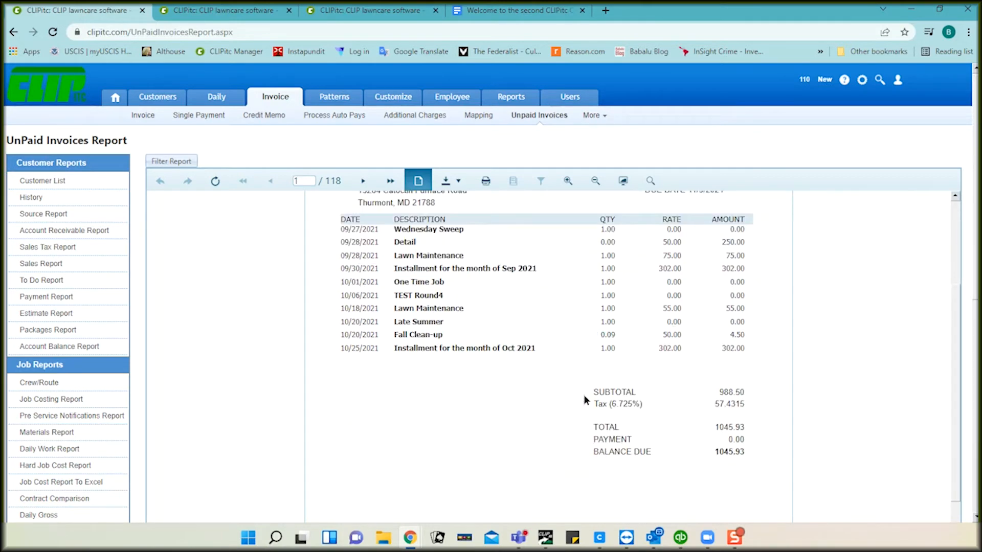
{"action": "scroll", "coordinate": [441, 346], "scroll_direction": "up", "scroll_amount": 4}
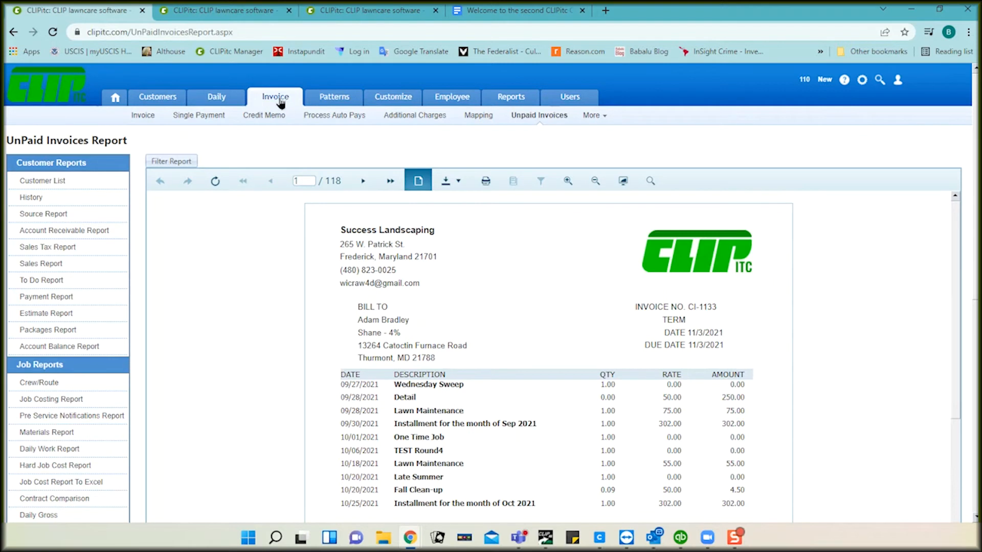
{"action": "left_click", "coordinate": [144, 115]}
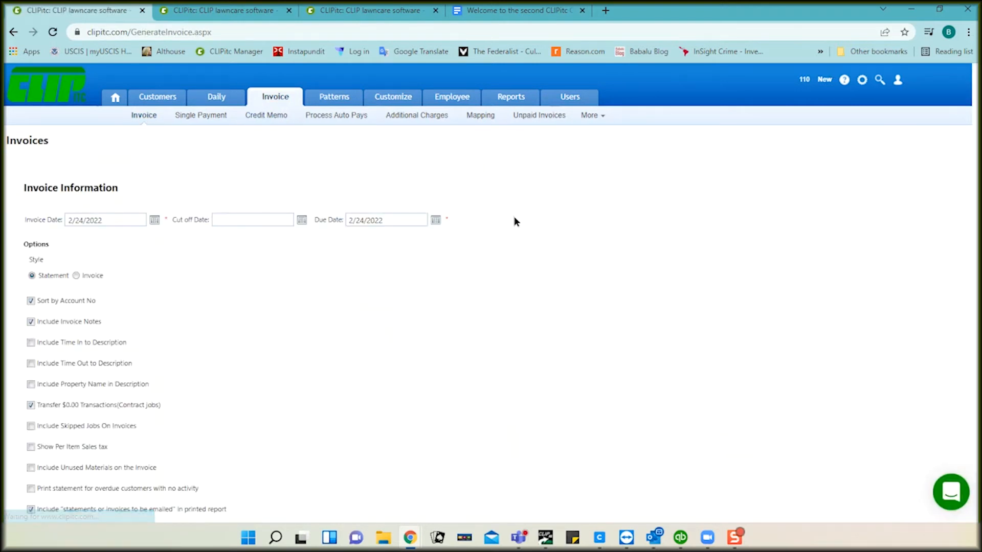
{"action": "scroll", "coordinate": [514, 221], "scroll_direction": "down", "scroll_amount": 4}
{"action": "scroll", "coordinate": [514, 221], "scroll_direction": "down", "scroll_amount": 3}
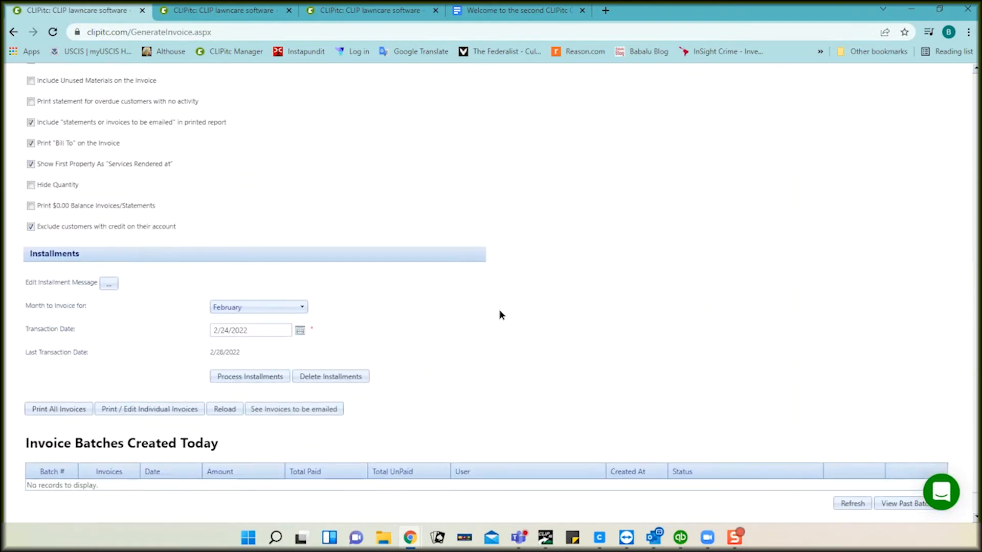
{"action": "left_click", "coordinate": [302, 409]}
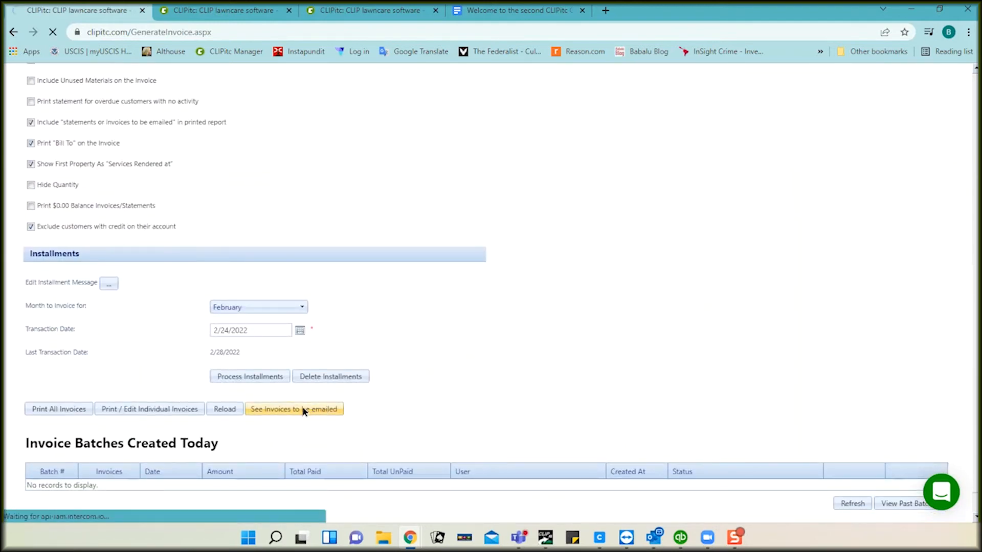
{"action": "scroll", "coordinate": [566, 368], "scroll_direction": "down", "scroll_amount": 3}
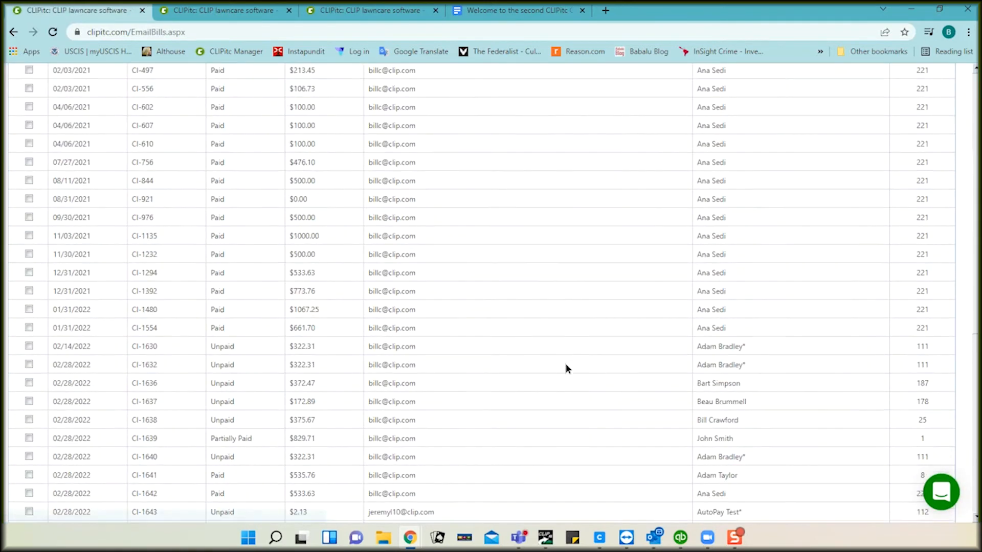
{"action": "scroll", "coordinate": [566, 368], "scroll_direction": "down", "scroll_amount": 7}
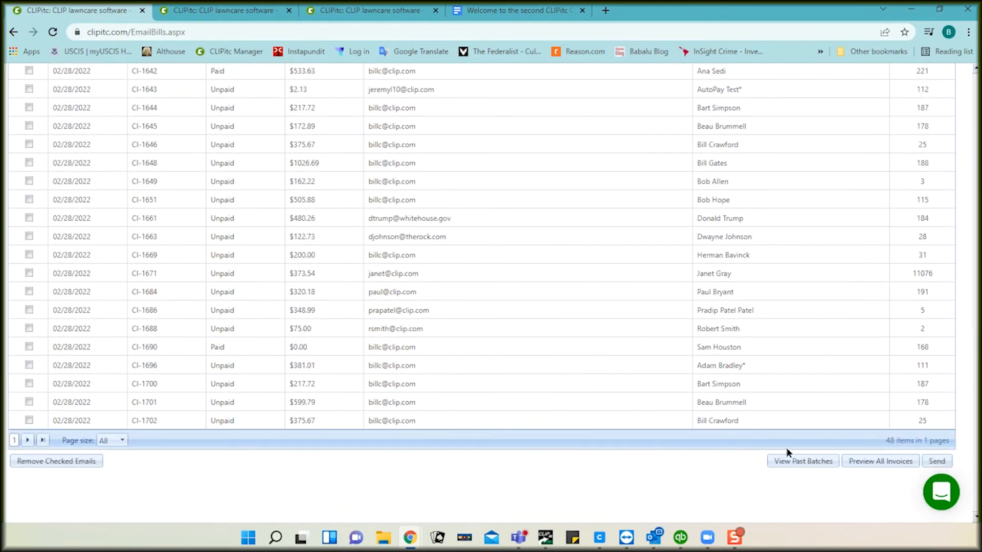
{"action": "left_click", "coordinate": [801, 463]}
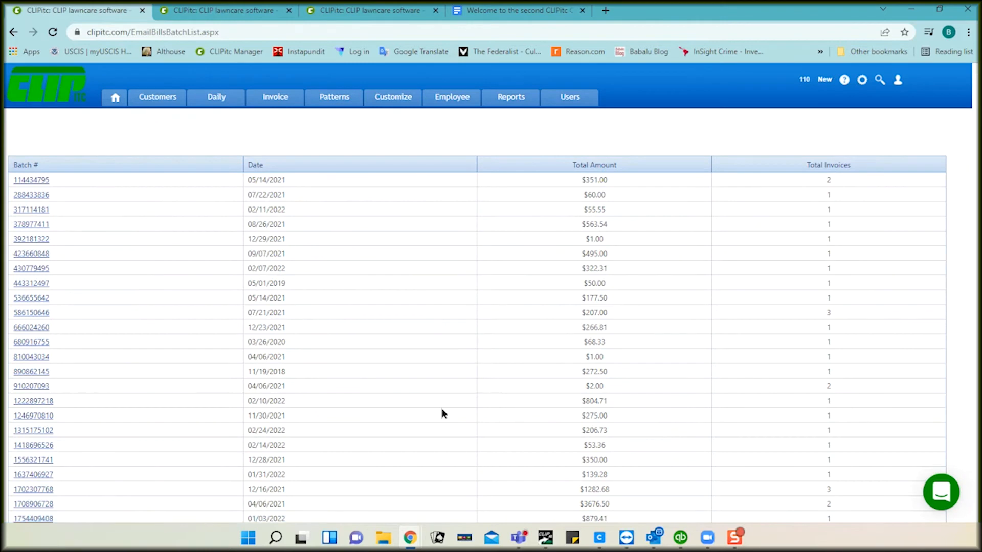
{"action": "left_click", "coordinate": [254, 165]}
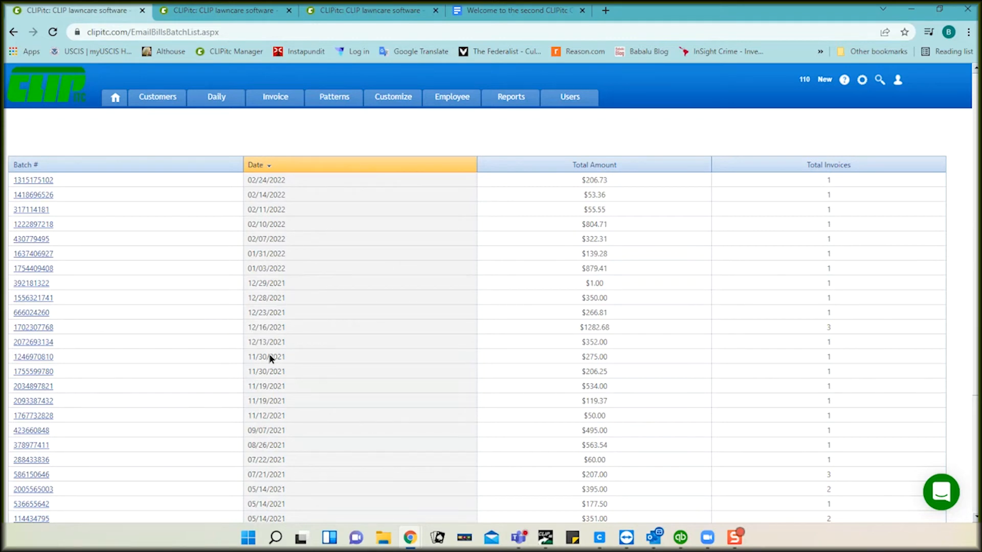
{"action": "left_click", "coordinate": [29, 357]}
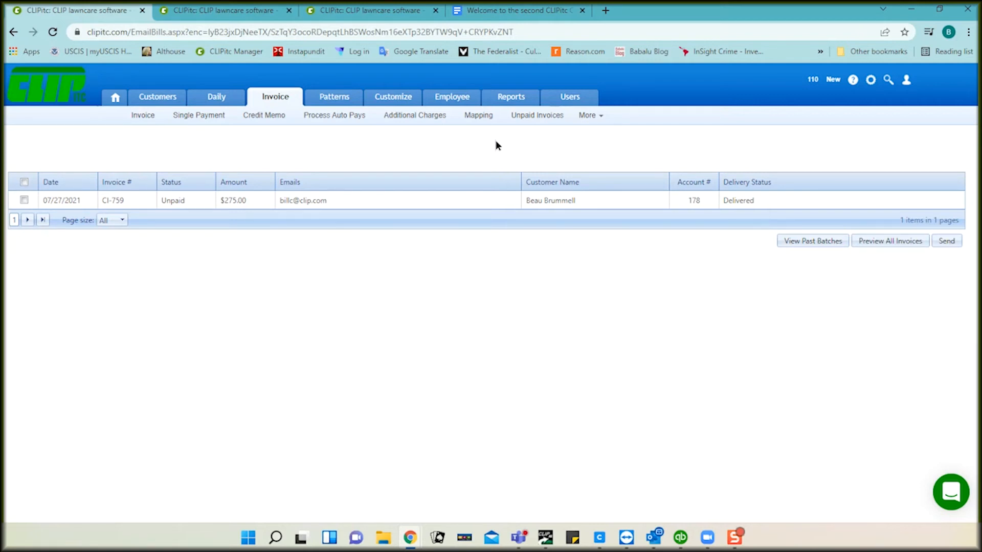
{"action": "left_click", "coordinate": [250, 16]}
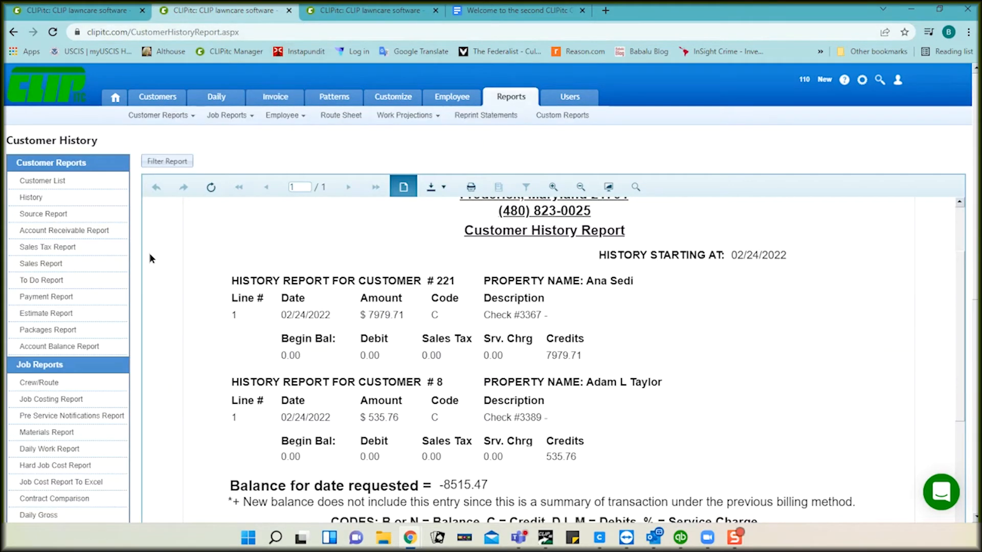
Step: Generate the Account Balance Report and scroll through balances starting at $26,884.20
{"action": "left_click", "coordinate": [64, 347]}
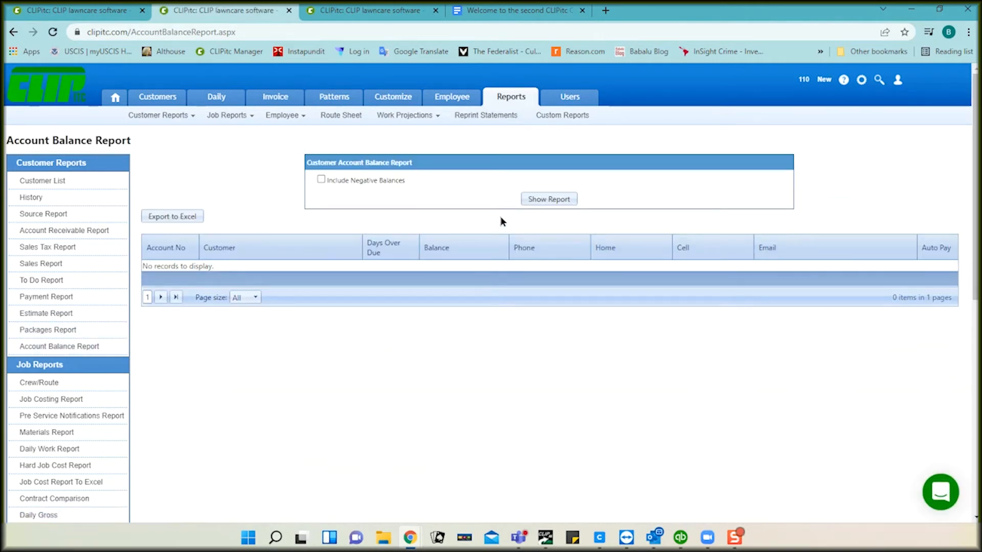
{"action": "left_click", "coordinate": [537, 199]}
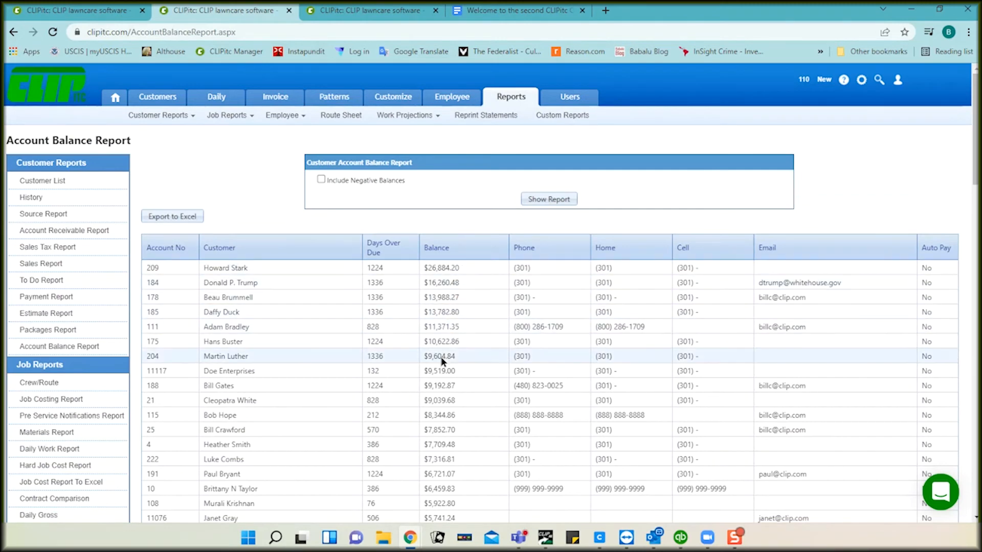
{"action": "scroll", "coordinate": [443, 359], "scroll_direction": "down", "scroll_amount": 1}
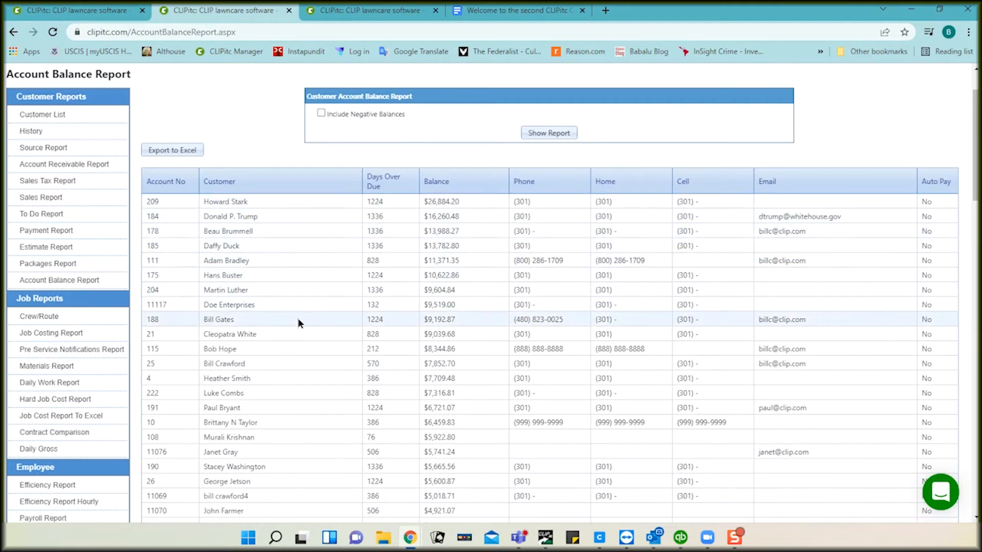
{"action": "scroll", "coordinate": [299, 322], "scroll_direction": "down", "scroll_amount": 2}
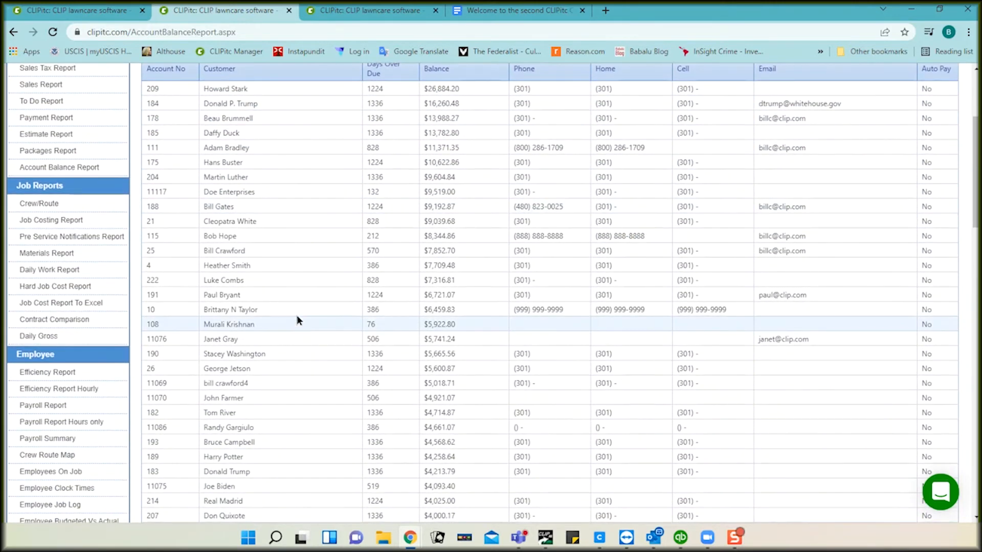
{"action": "scroll", "coordinate": [440, 345], "scroll_direction": "down", "scroll_amount": 4}
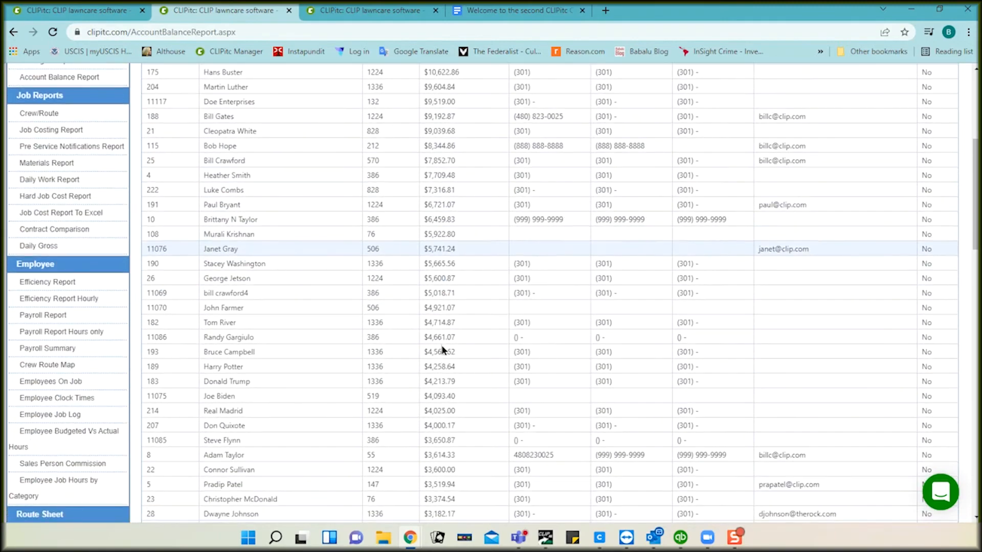
{"action": "scroll", "coordinate": [441, 345], "scroll_direction": "up", "scroll_amount": 3}
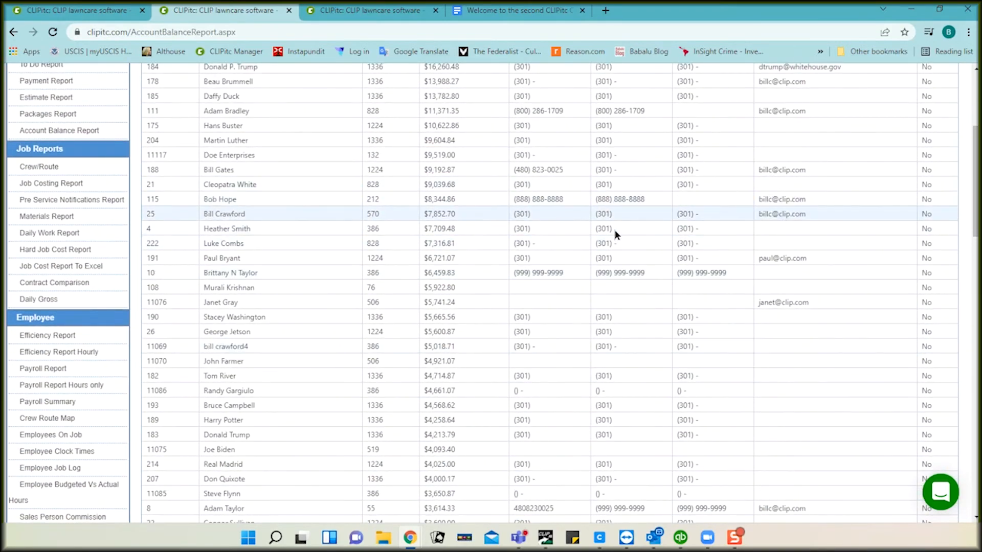
{"action": "scroll", "coordinate": [501, 319], "scroll_direction": "up", "scroll_amount": 4}
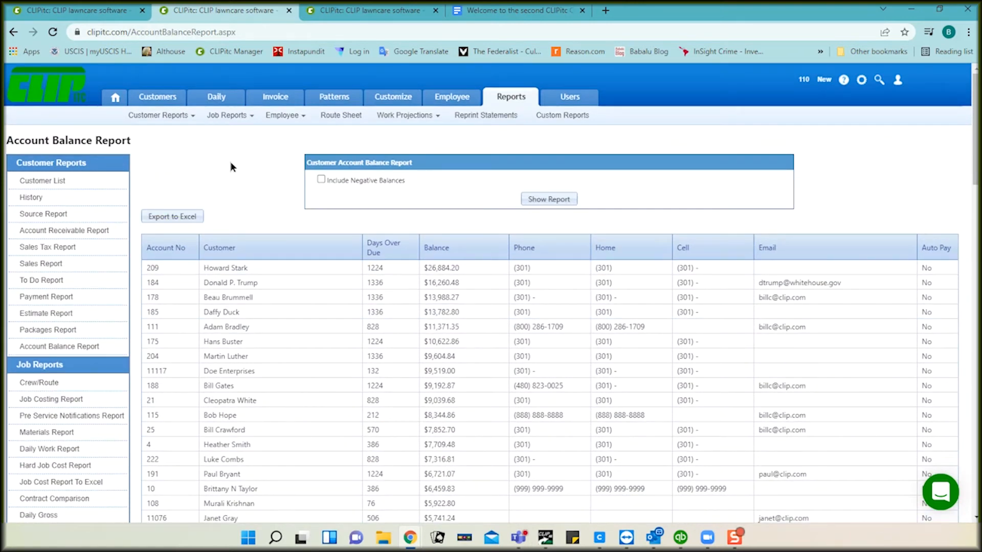
Step: Run the Account Receivable Report and enlarge its text four times
{"action": "left_click", "coordinate": [77, 231]}
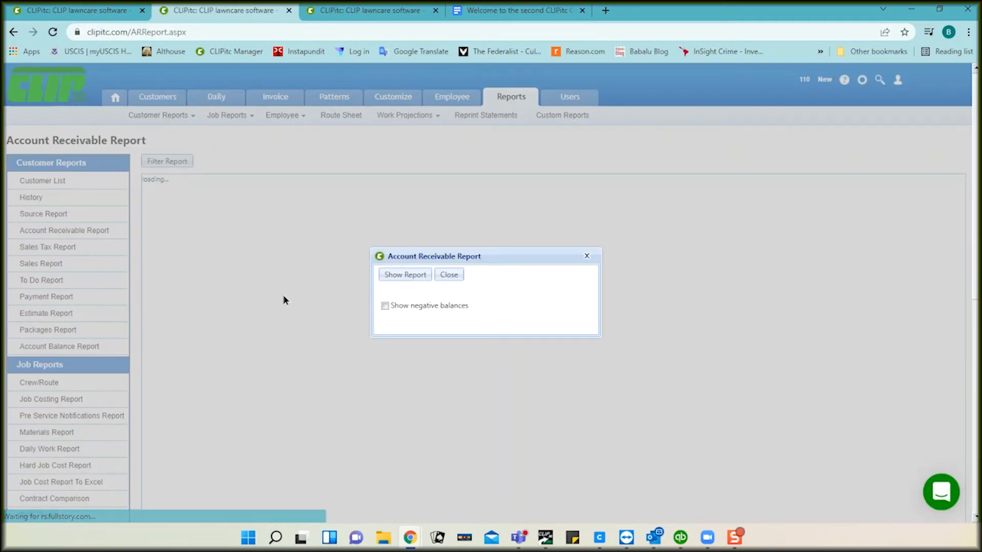
{"action": "left_click", "coordinate": [404, 275]}
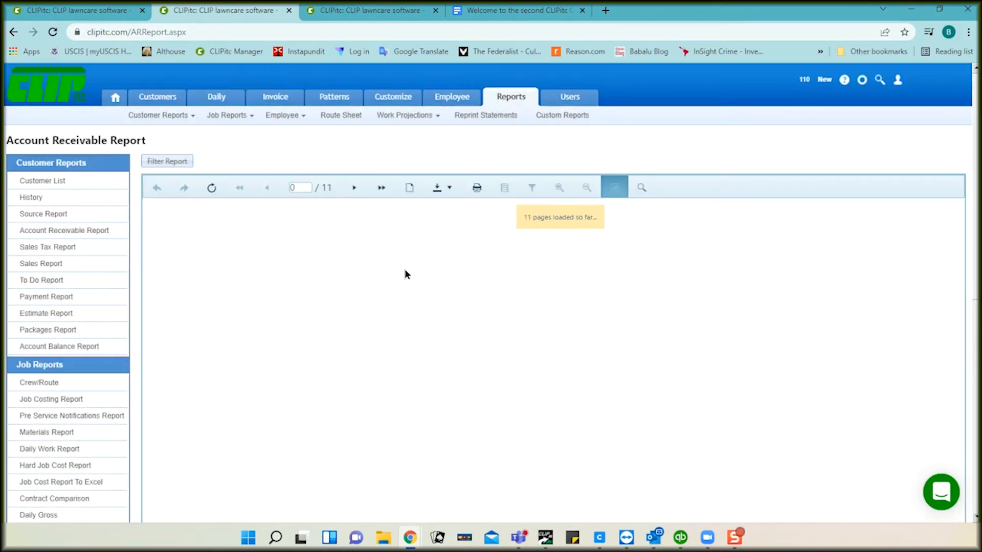
{"action": "left_click", "coordinate": [556, 188]}
{"action": "left_click", "coordinate": [555, 191]}
{"action": "left_click", "coordinate": [555, 191]}
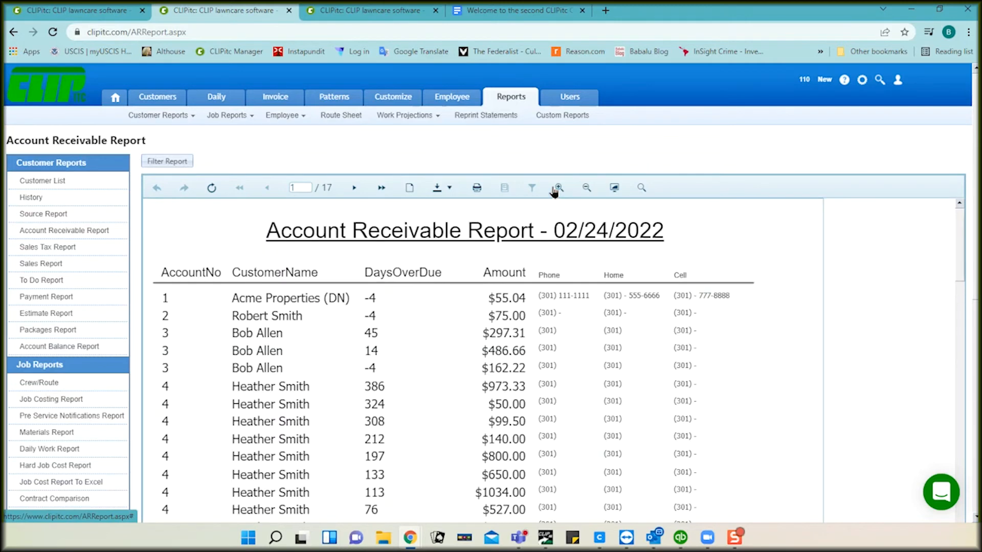
{"action": "left_click", "coordinate": [554, 191]}
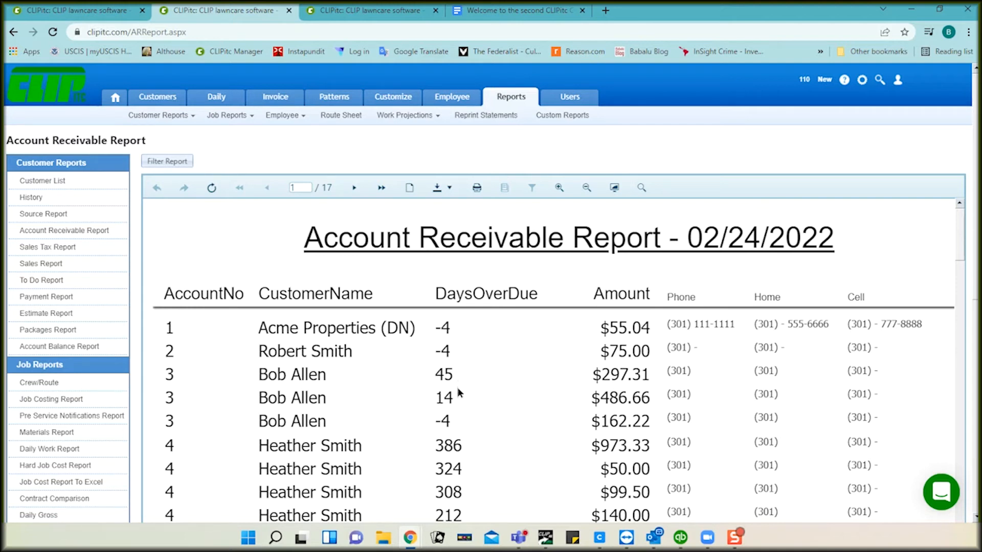
{"action": "scroll", "coordinate": [511, 446], "scroll_direction": "down", "scroll_amount": 2}
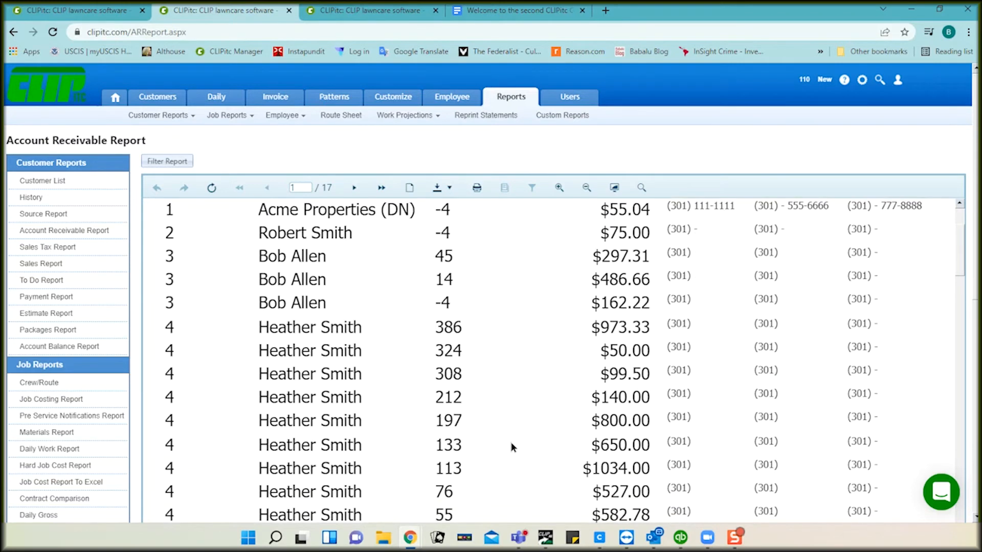
{"action": "scroll", "coordinate": [511, 446], "scroll_direction": "up", "scroll_amount": 2}
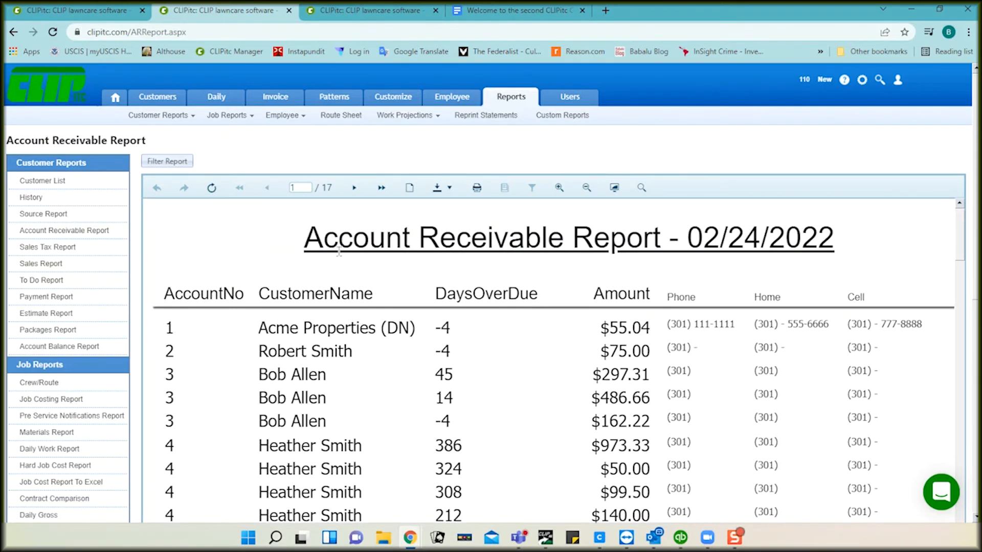
Step: Jump to the report's last page to check the $340,582.32 total
{"action": "left_click", "coordinate": [381, 188]}
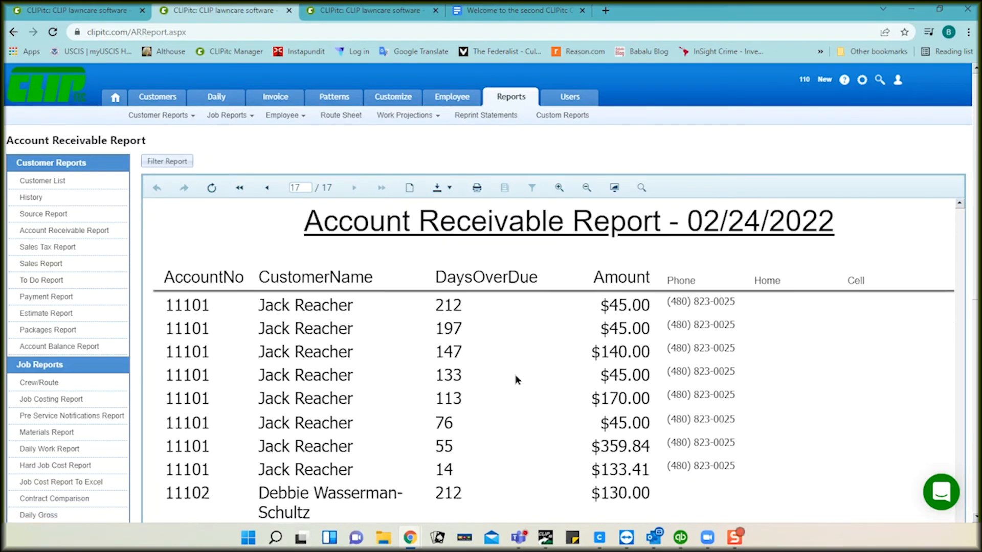
{"action": "scroll", "coordinate": [516, 379], "scroll_direction": "down", "scroll_amount": 15}
{"action": "scroll", "coordinate": [515, 380], "scroll_direction": "down", "scroll_amount": 5}
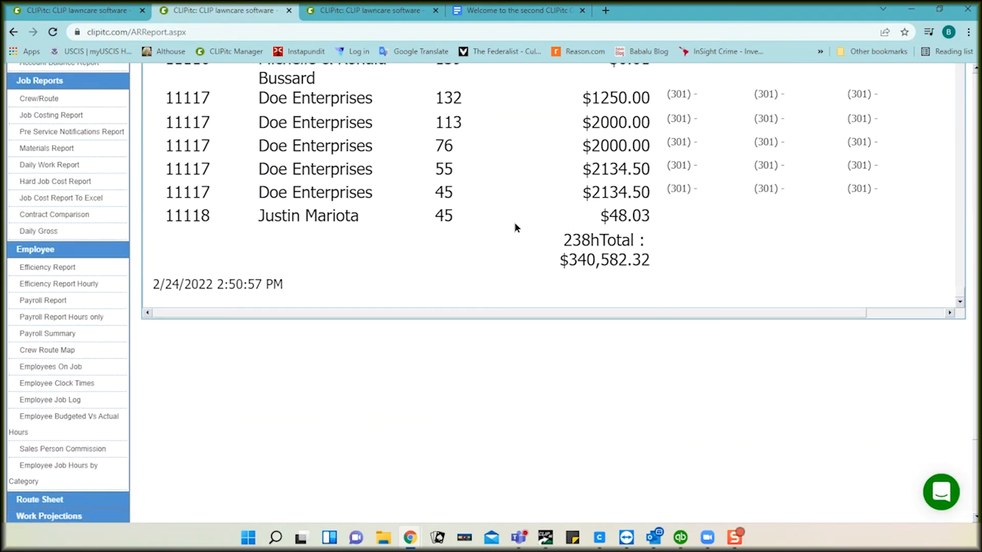
{"action": "scroll", "coordinate": [514, 222], "scroll_direction": "up", "scroll_amount": 10}
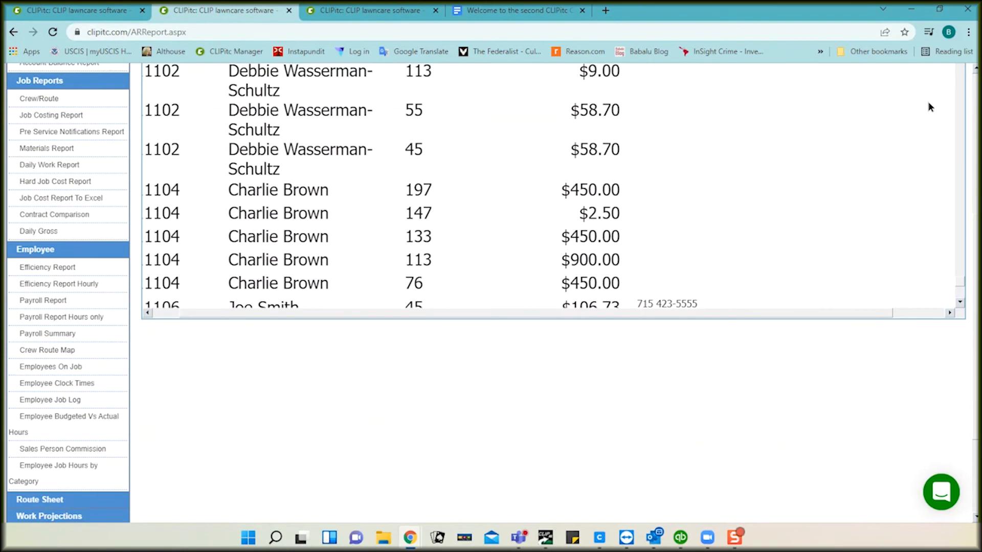
{"action": "left_click", "coordinate": [975, 85]}
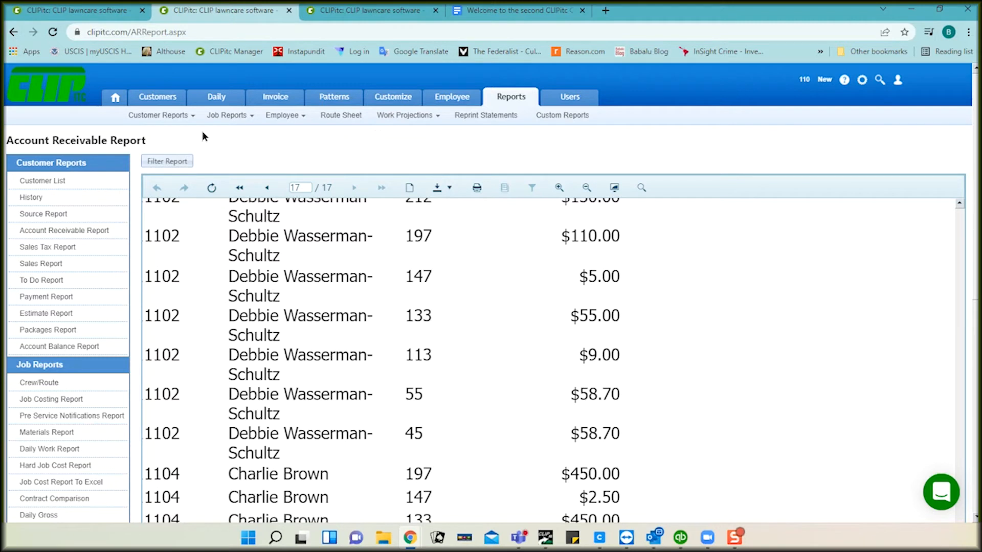
{"action": "left_click", "coordinate": [155, 99]}
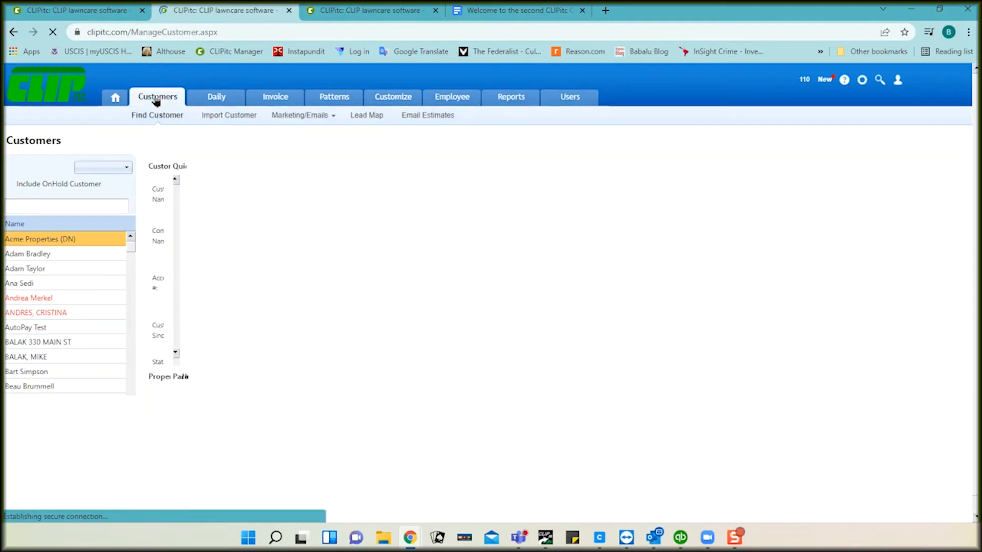
Step: In the Invoice Emails template, delete the blank lines above and below 'Thanks!!'
{"action": "left_click", "coordinate": [295, 117]}
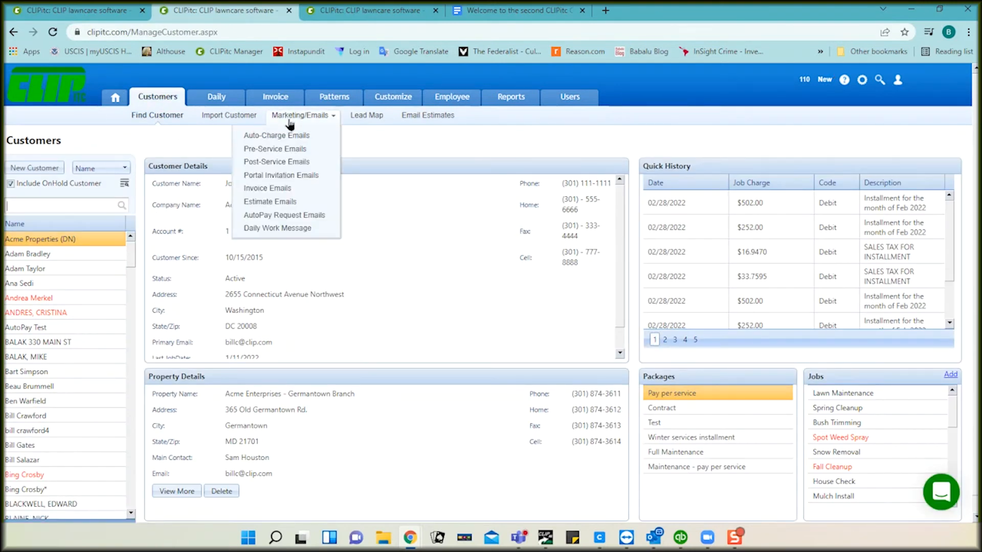
{"action": "left_click", "coordinate": [281, 192]}
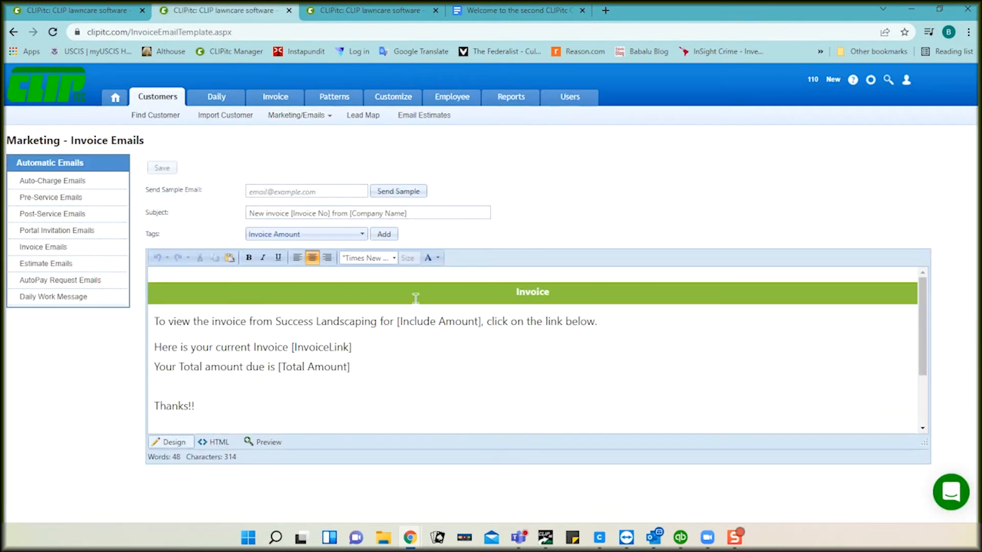
{"action": "left_click", "coordinate": [397, 382]}
{"action": "key", "text": "BackSpace"}
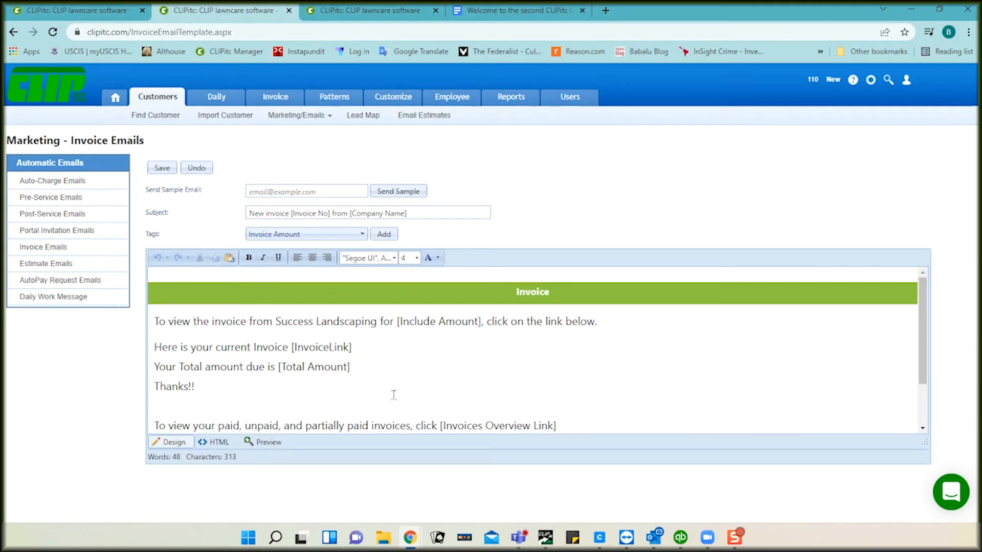
{"action": "key", "text": "BackSpace"}
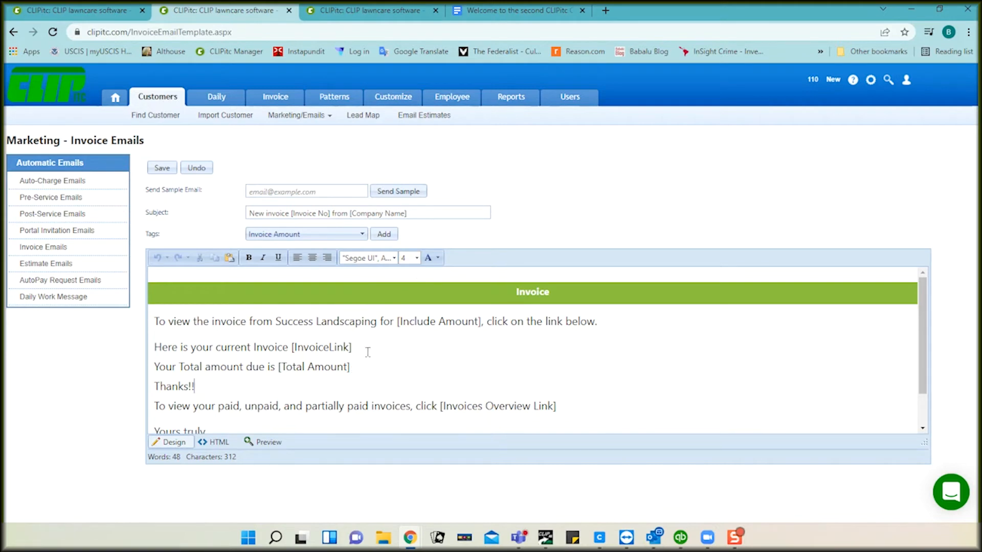
{"action": "scroll", "coordinate": [429, 346], "scroll_direction": "down", "scroll_amount": 1}
{"action": "scroll", "coordinate": [429, 346], "scroll_direction": "up", "scroll_amount": 1}
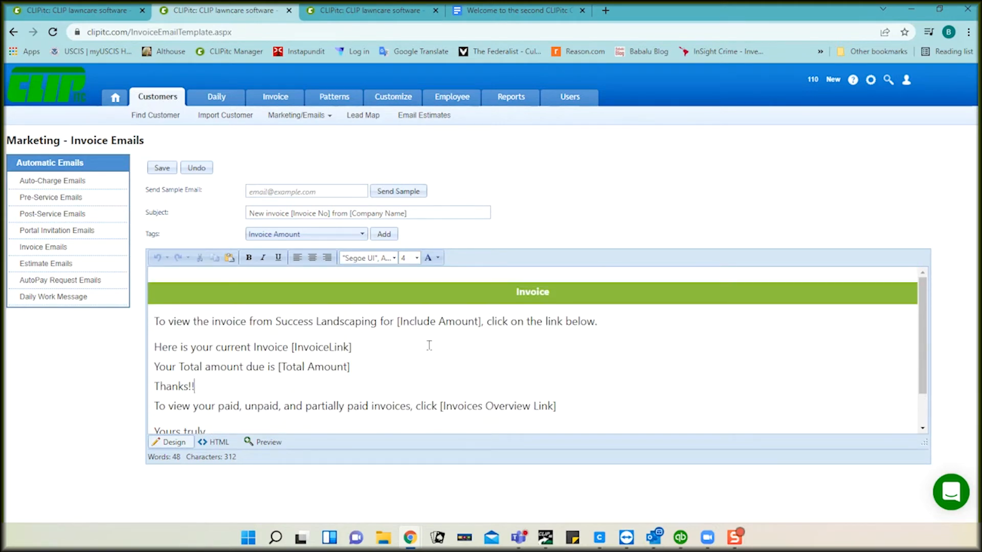
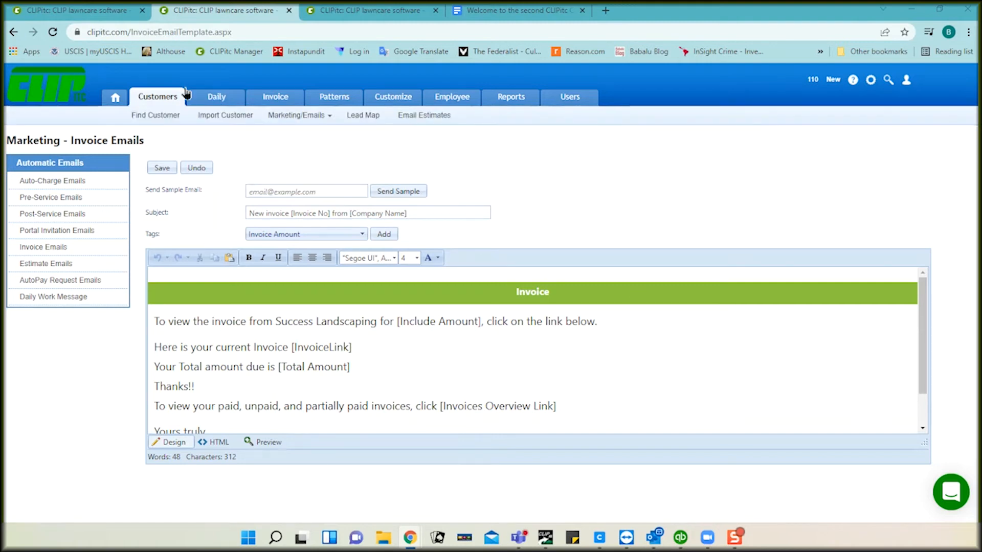
Step: Return to the first tab and choose Invoice, which lands on the CLIPitc login page
{"action": "left_click", "coordinate": [88, 11]}
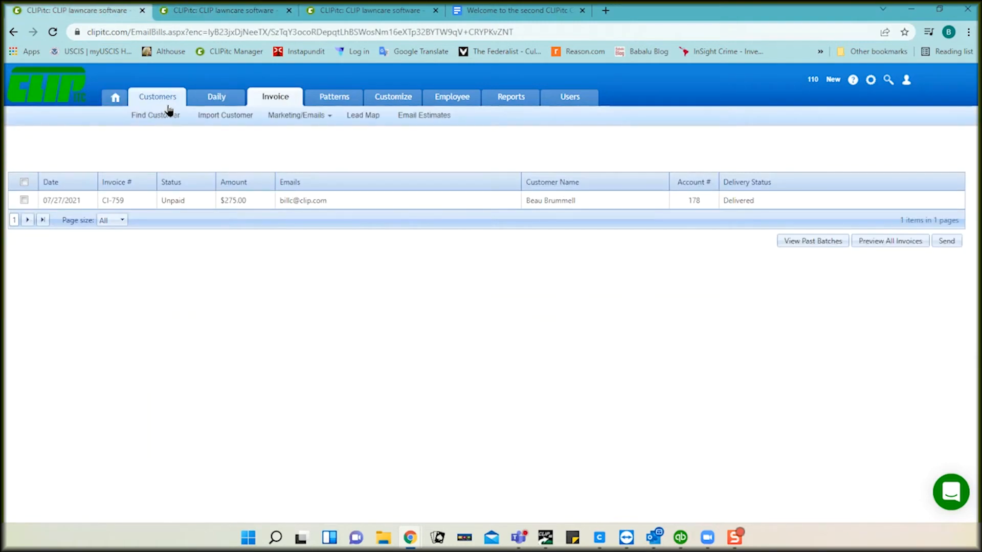
{"action": "left_click", "coordinate": [151, 120]}
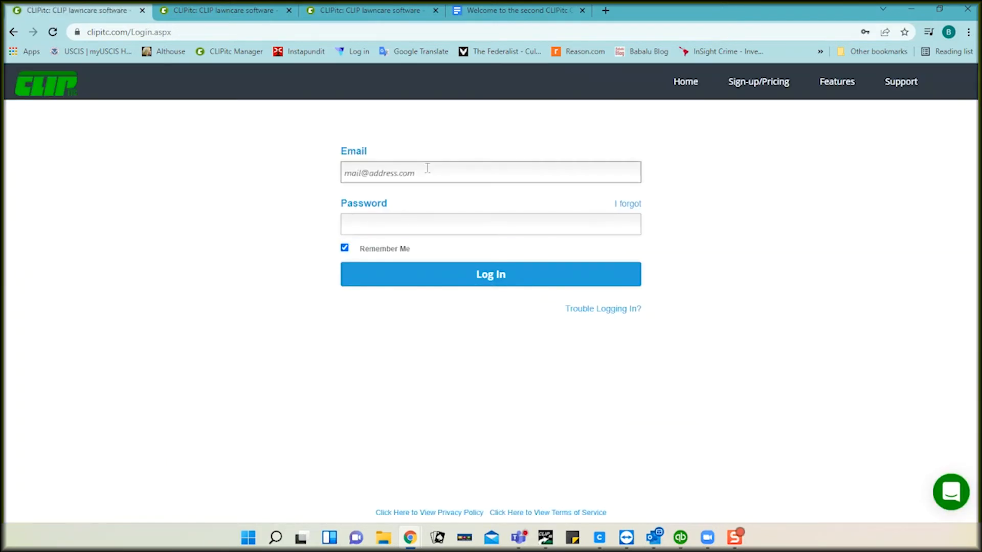
Step: Sign back in with the saved login and review the 2/24/2022 Statement-style invoice options
{"action": "left_click", "coordinate": [427, 172]}
{"action": "left_click", "coordinate": [419, 201]}
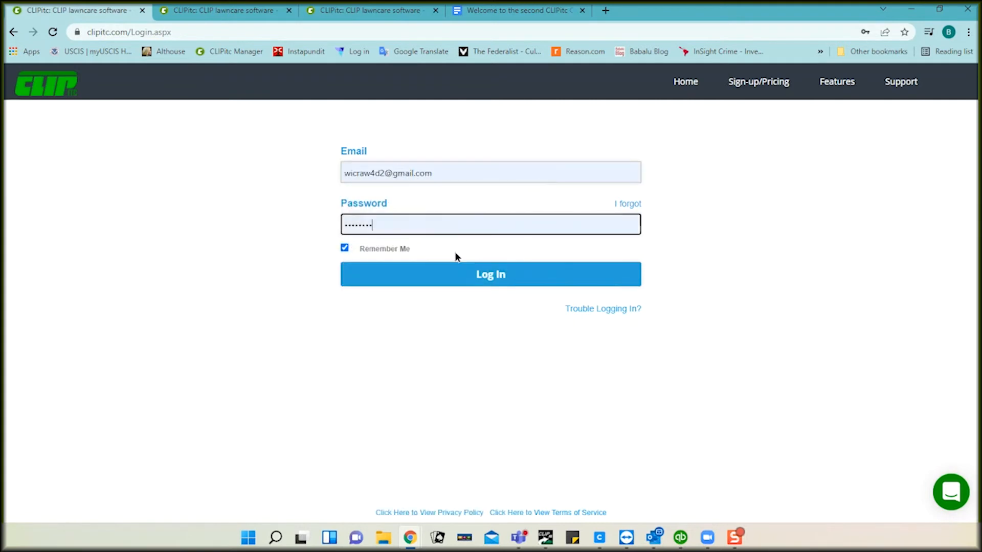
{"action": "left_click", "coordinate": [480, 279]}
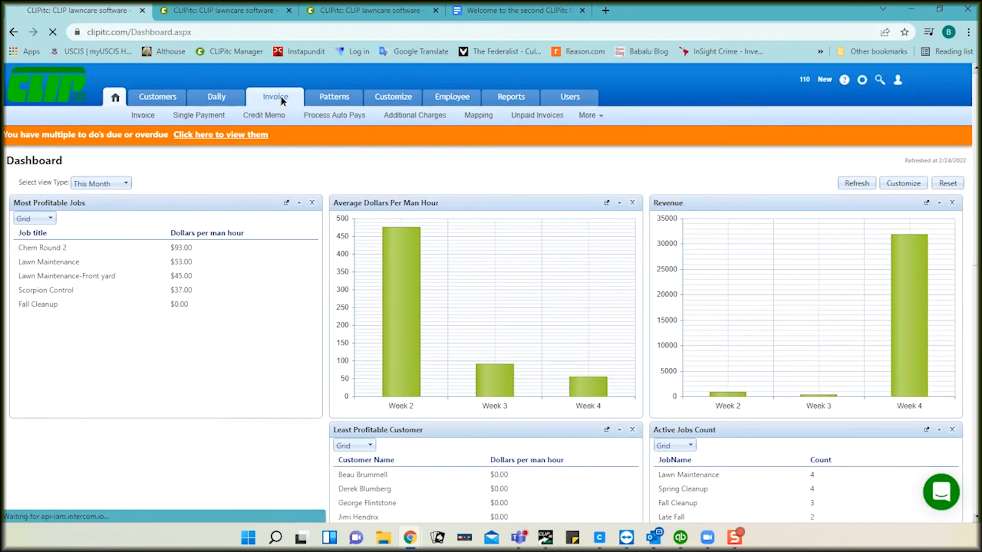
{"action": "scroll", "coordinate": [291, 311], "scroll_direction": "down", "scroll_amount": 3}
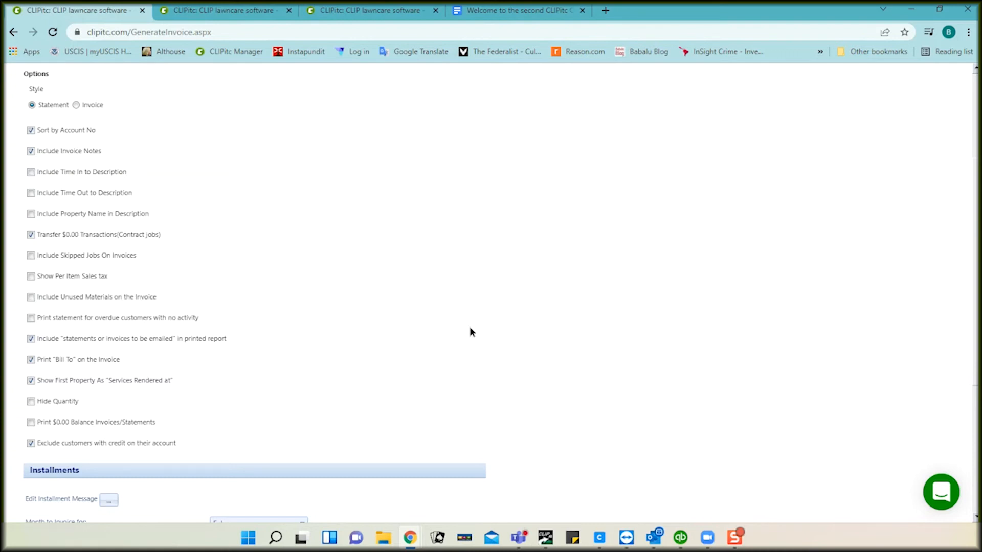
{"action": "scroll", "coordinate": [470, 332], "scroll_direction": "up", "scroll_amount": 1}
{"action": "scroll", "coordinate": [470, 331], "scroll_direction": "up", "scroll_amount": 3}
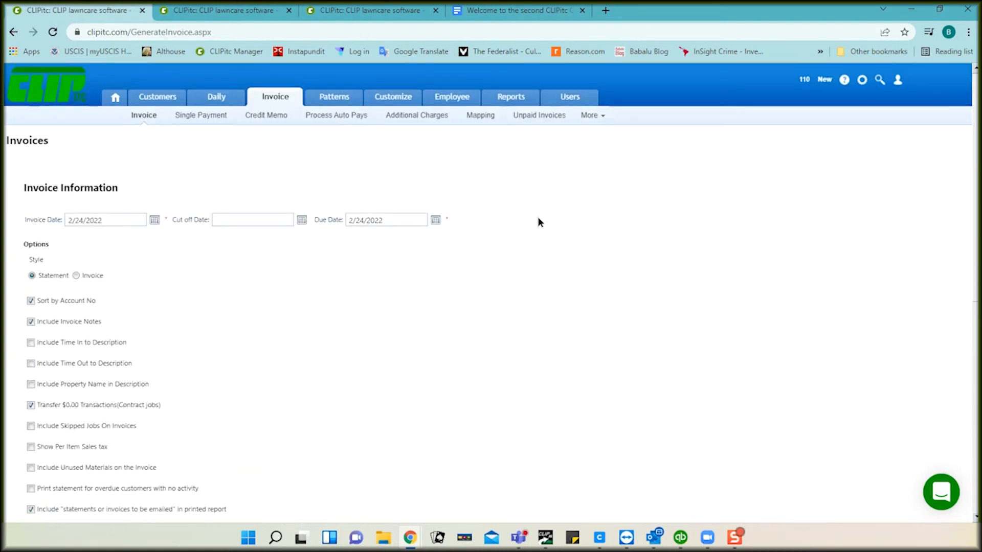
Step: Start a new Sales Tax Report with the To Date set to 2/28/2022
{"action": "left_click", "coordinate": [269, 12]}
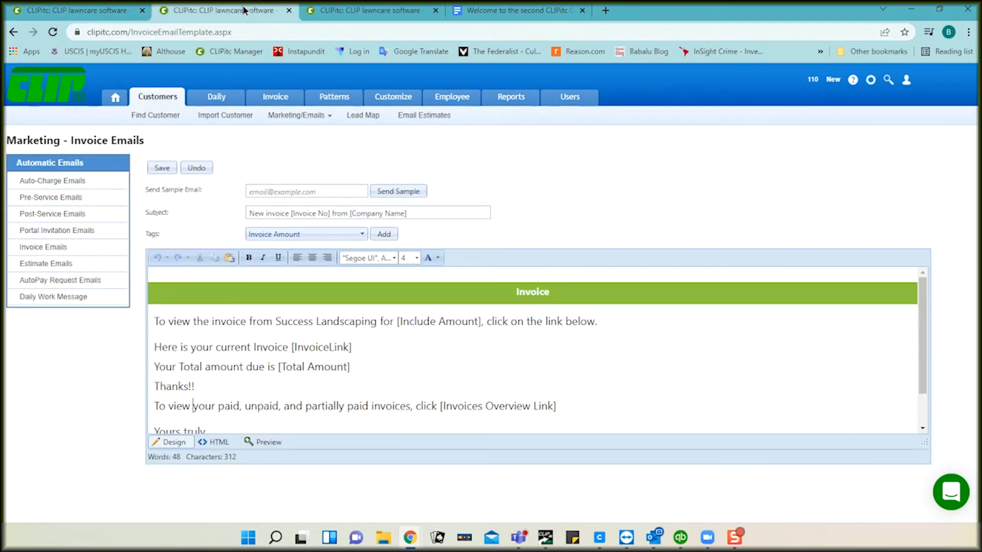
{"action": "left_click", "coordinate": [340, 14]}
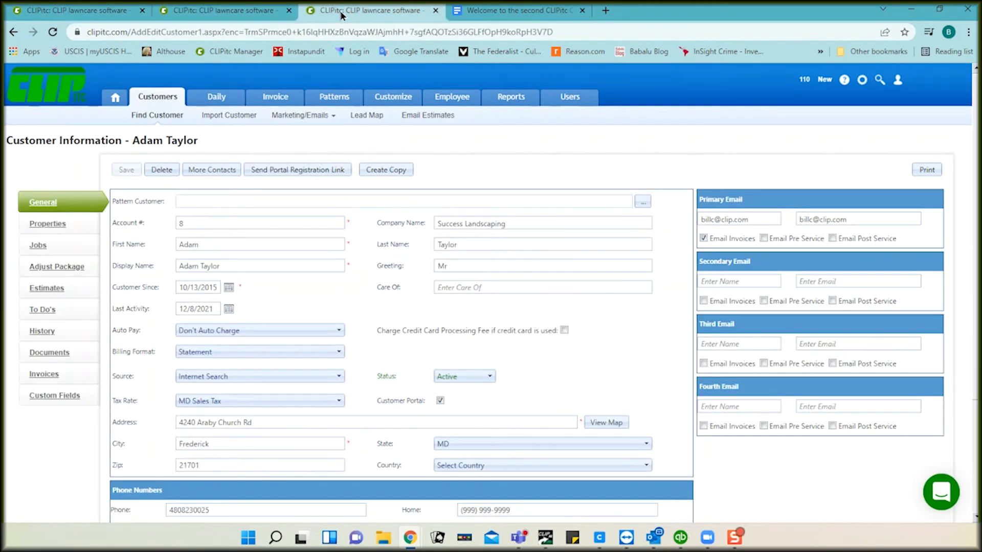
{"action": "left_click", "coordinate": [251, 12]}
{"action": "mouse_move", "coordinate": [499, 118]}
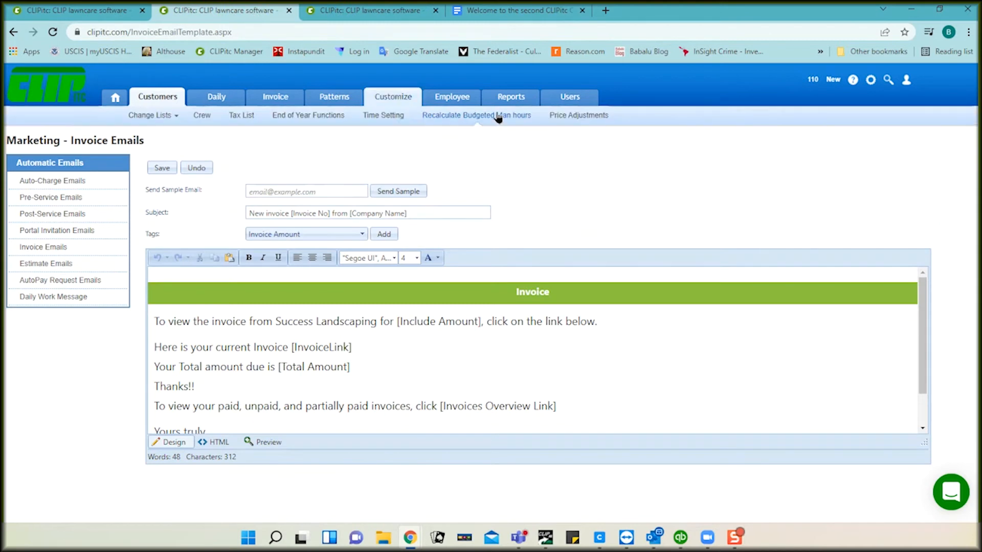
{"action": "left_click", "coordinate": [510, 99]}
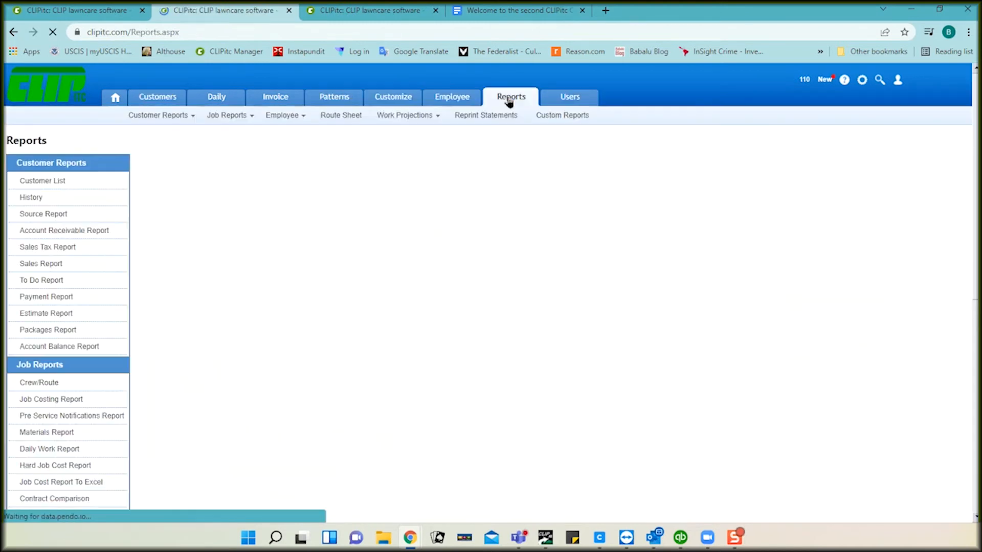
{"action": "left_click", "coordinate": [62, 249]}
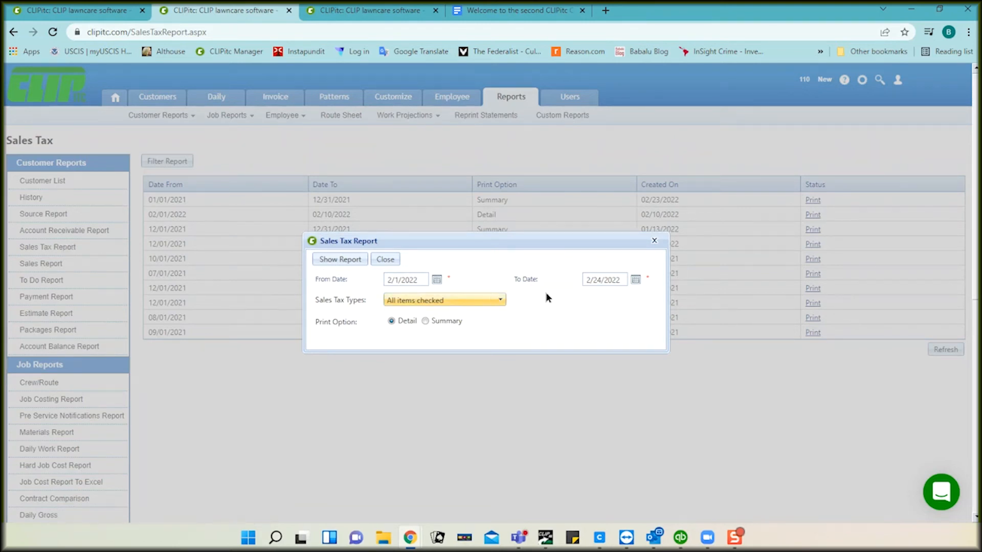
{"action": "left_click", "coordinate": [636, 281]}
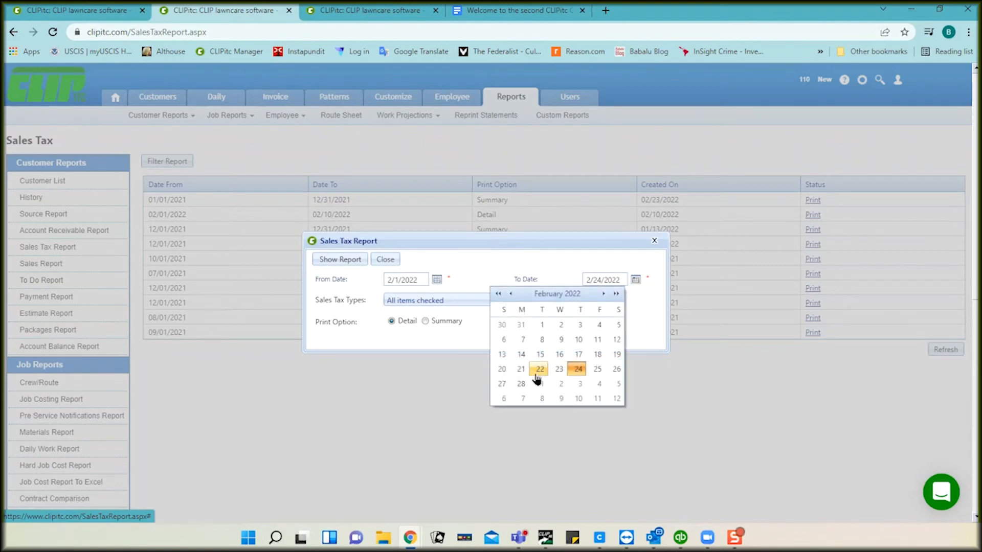
{"action": "left_click", "coordinate": [521, 384]}
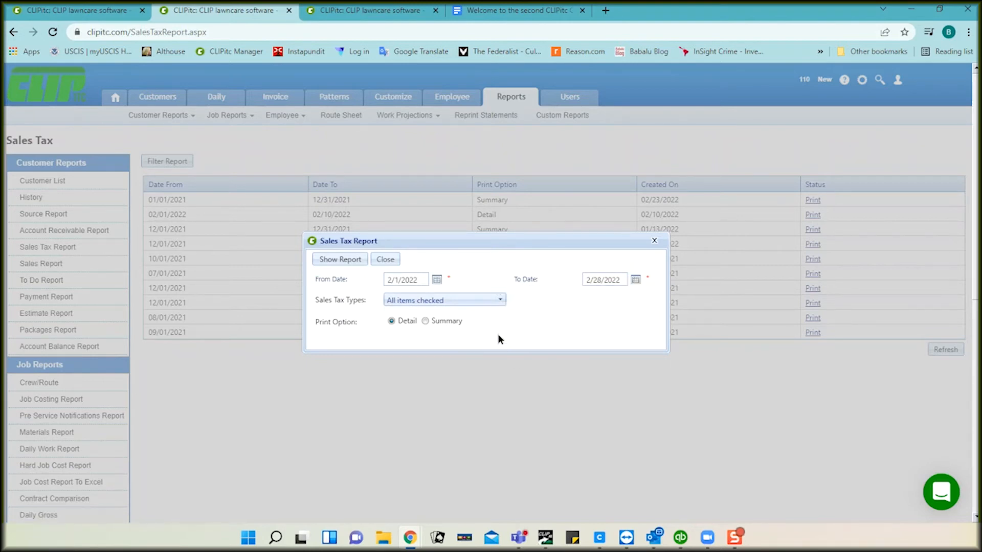
Step: Generate the detail sales tax report, refresh until ready, and view it
{"action": "left_click", "coordinate": [337, 261]}
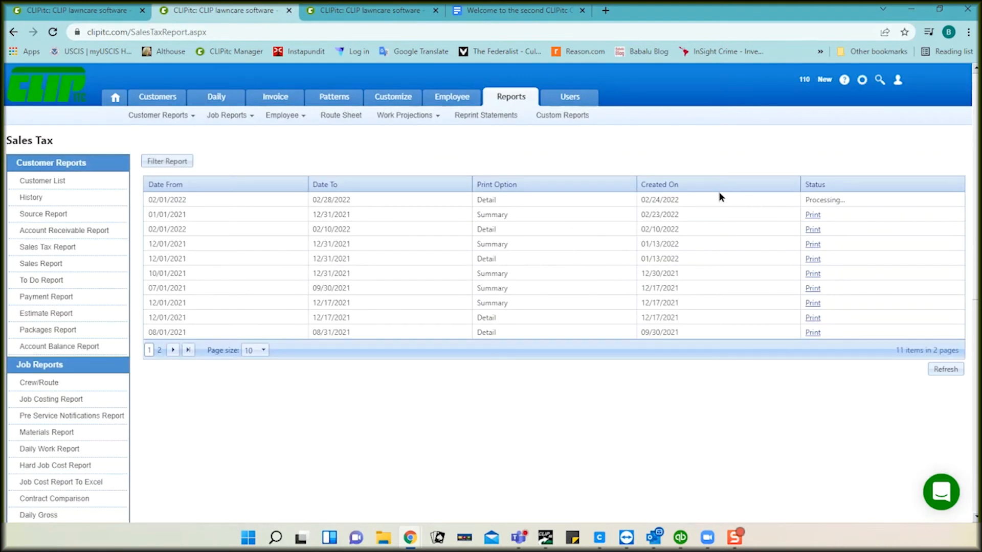
{"action": "left_click", "coordinate": [938, 370]}
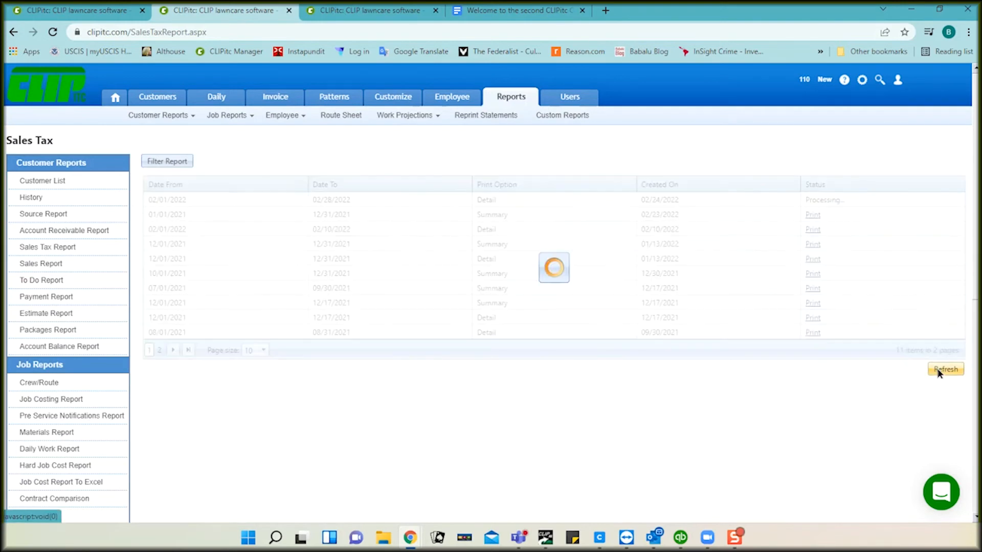
{"action": "left_click", "coordinate": [811, 202]}
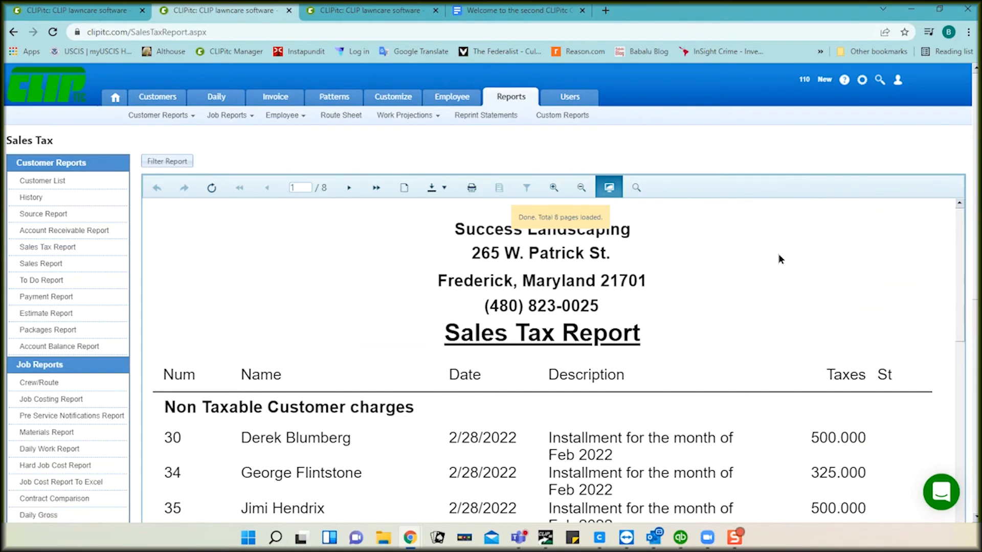
{"action": "scroll", "coordinate": [775, 275], "scroll_direction": "down", "scroll_amount": 3}
{"action": "scroll", "coordinate": [777, 281], "scroll_direction": "down", "scroll_amount": 10}
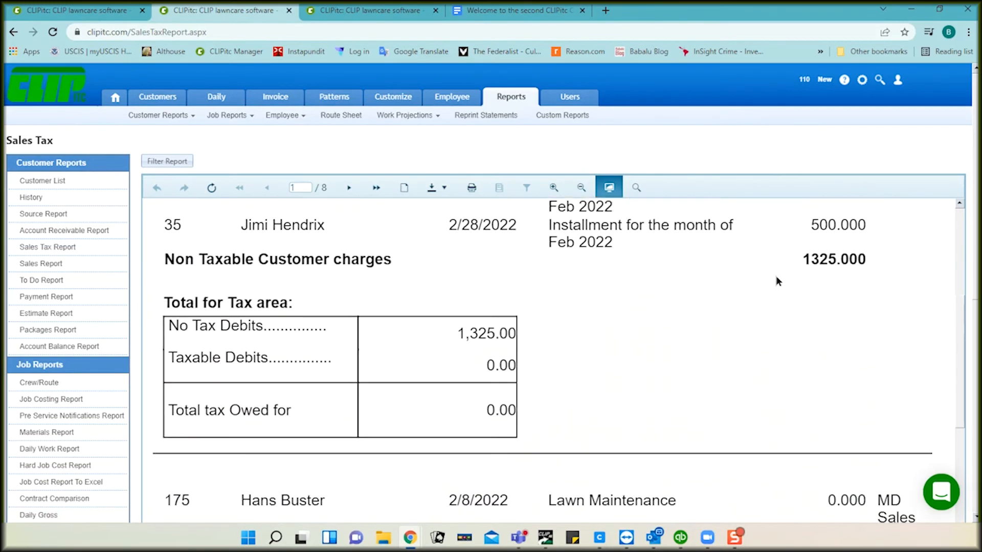
{"action": "scroll", "coordinate": [775, 275], "scroll_direction": "up", "scroll_amount": 13}
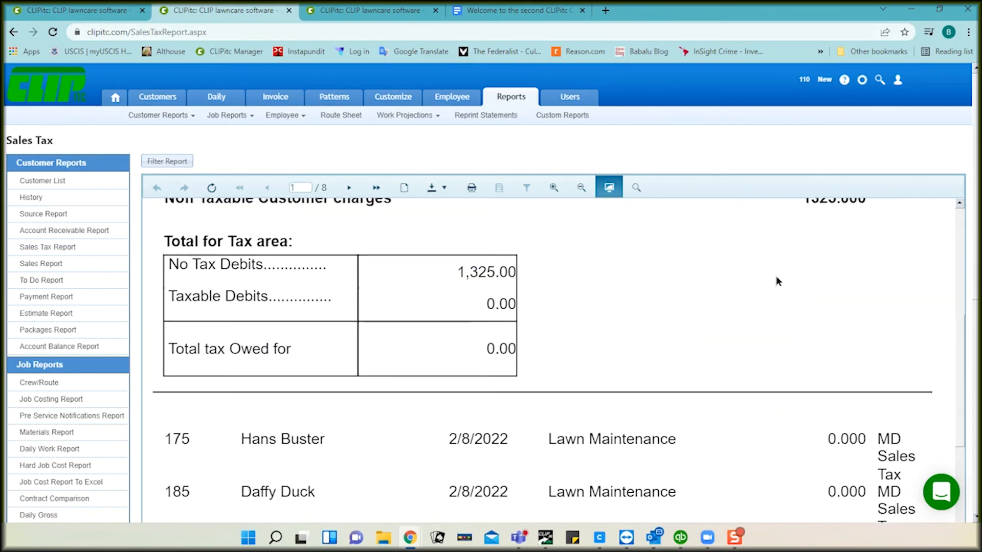
Step: Rerun the report with the Summary print option and view the finished summary
{"action": "left_click", "coordinate": [176, 162]}
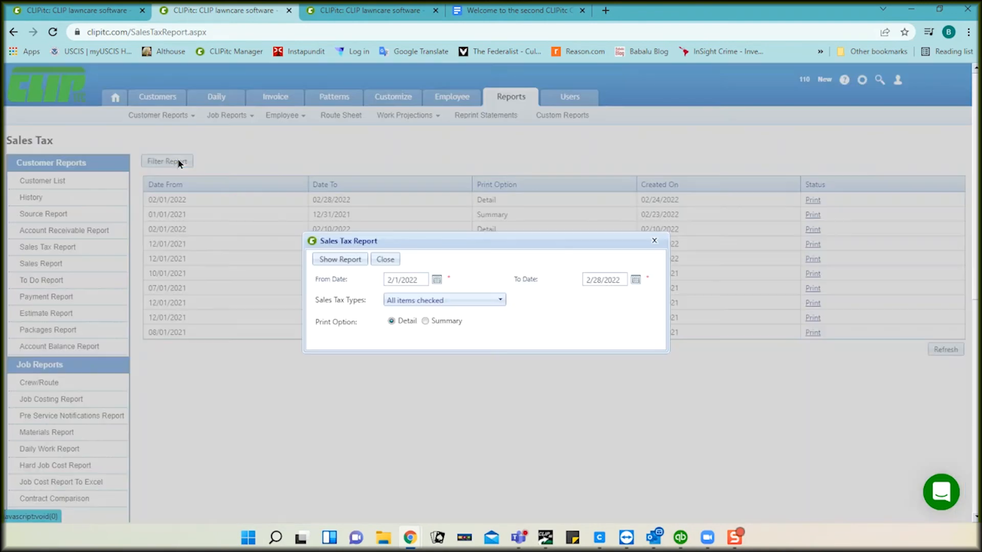
{"action": "left_click", "coordinate": [425, 322]}
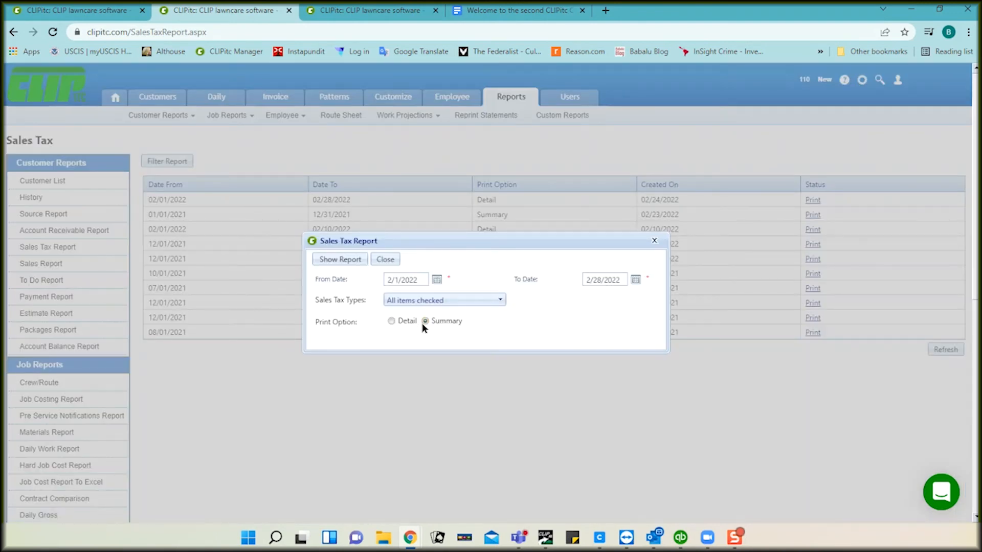
{"action": "left_click", "coordinate": [339, 261]}
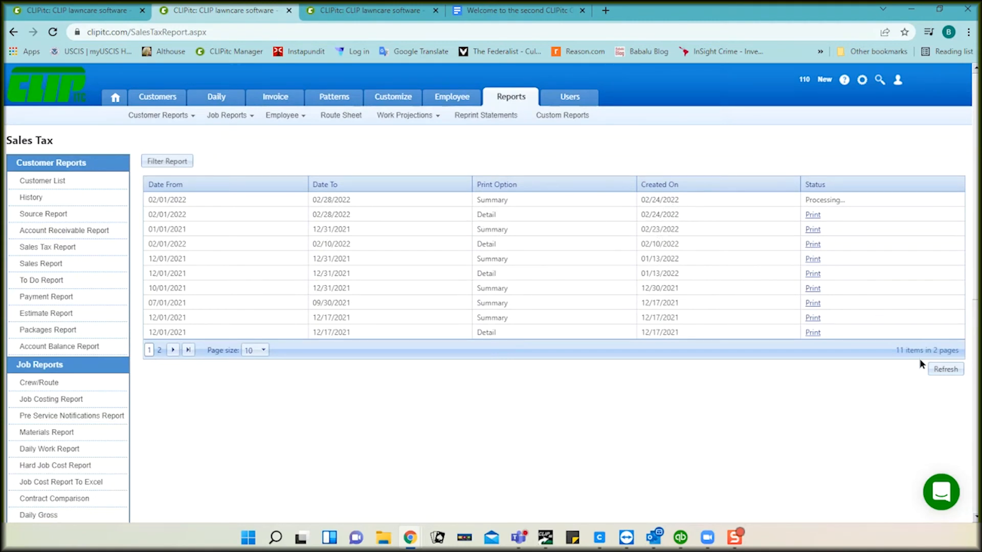
{"action": "left_click", "coordinate": [944, 370]}
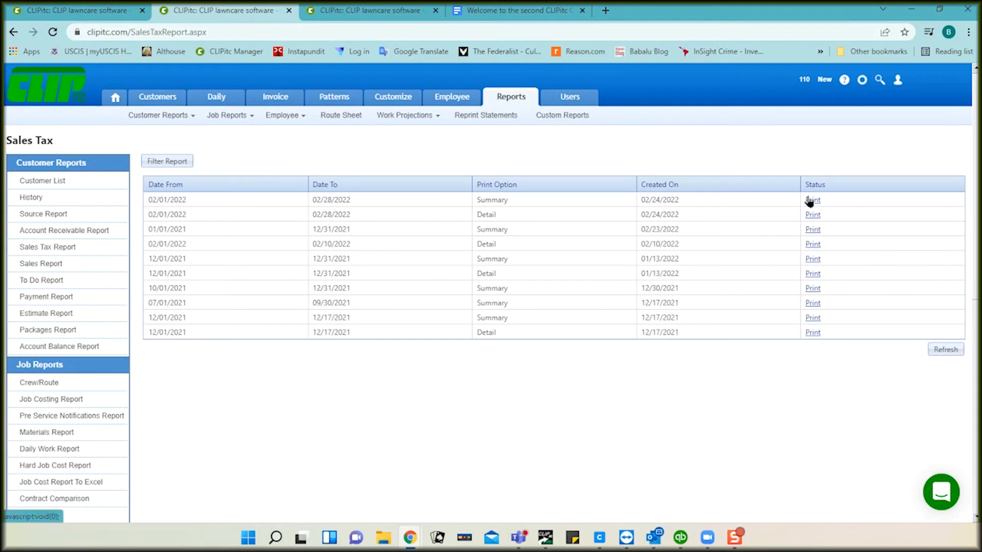
{"action": "left_click", "coordinate": [811, 200]}
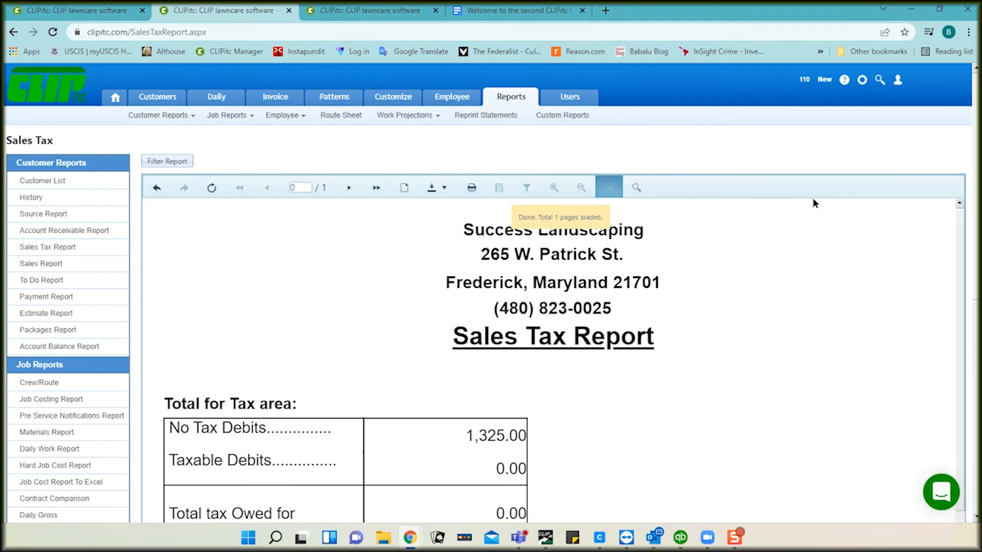
{"action": "scroll", "coordinate": [734, 390], "scroll_direction": "down", "scroll_amount": 8}
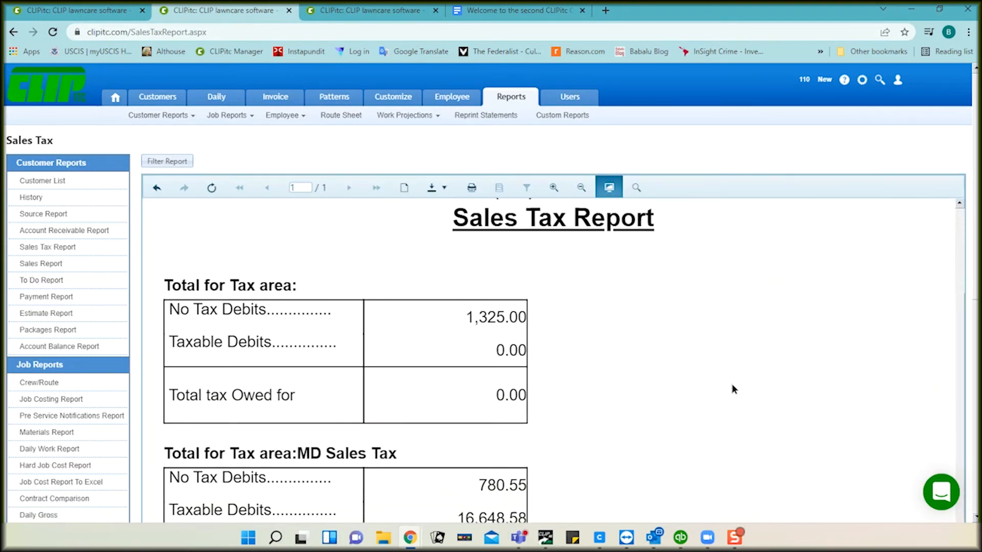
{"action": "scroll", "coordinate": [732, 387], "scroll_direction": "up", "scroll_amount": 5}
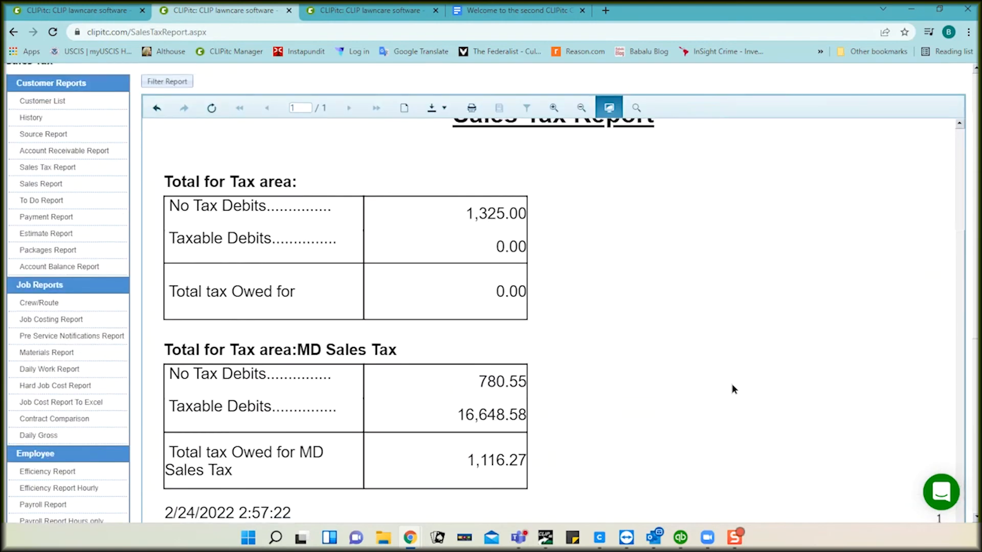
Step: Minimize the report and emailed-invoice windows and load the CLIPitc sign-in page
{"action": "left_click", "coordinate": [911, 10]}
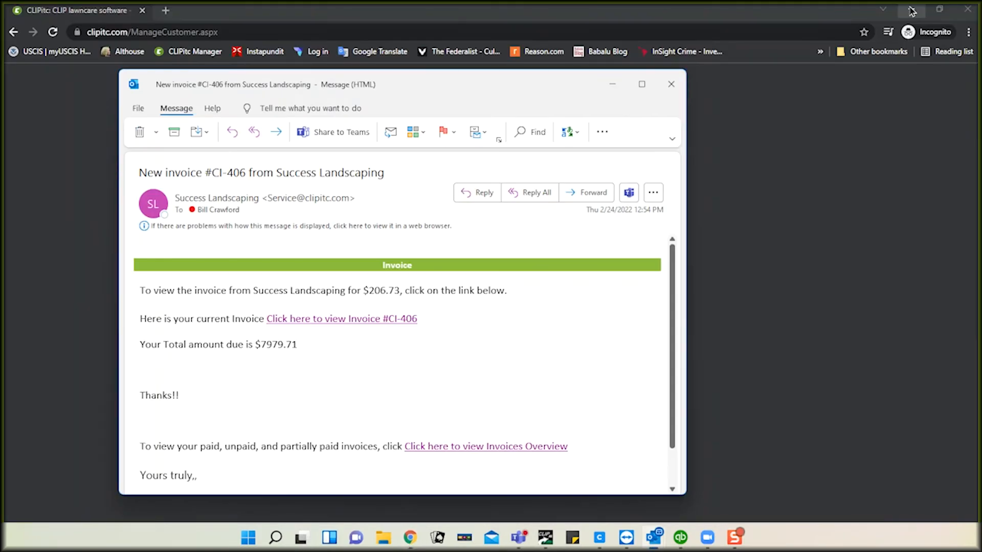
{"action": "left_click", "coordinate": [613, 83]}
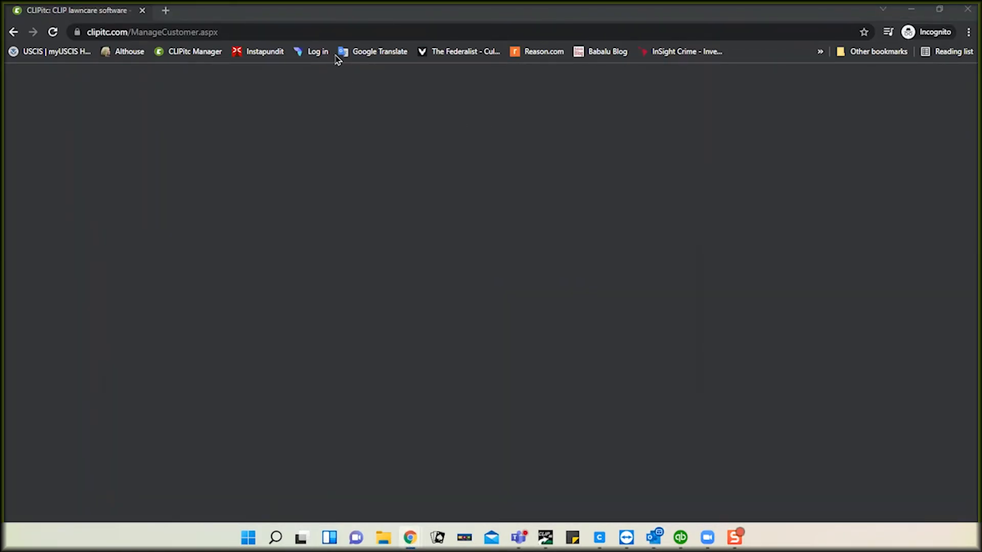
{"action": "left_click", "coordinate": [325, 33]}
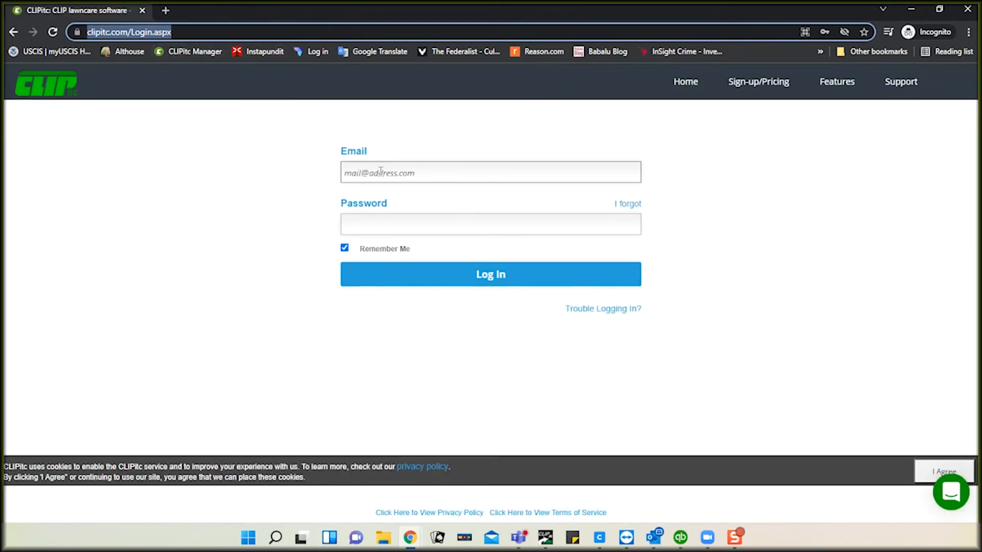
Step: Log in using the browser's saved e-mail credentials
{"action": "left_click", "coordinate": [380, 172]}
{"action": "type", "text": "i"}
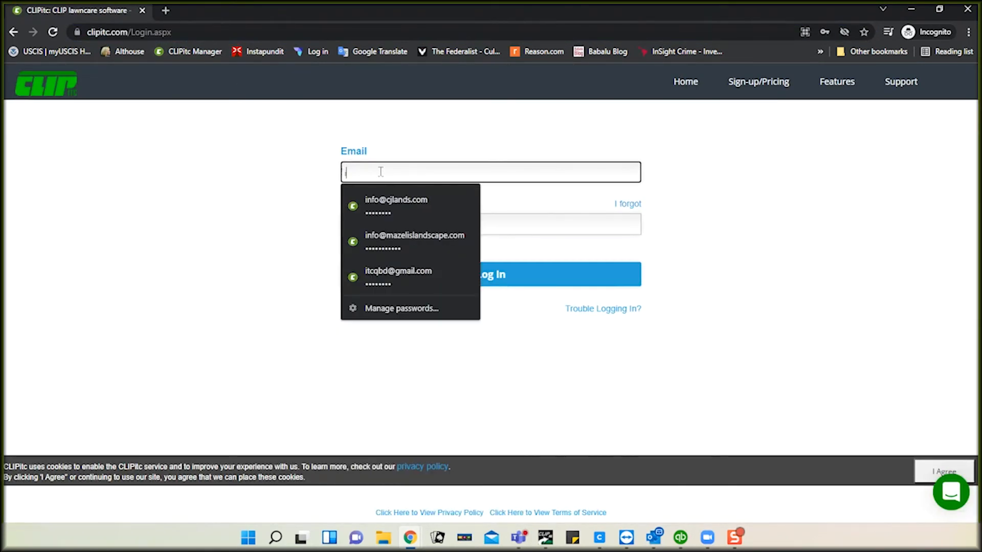
{"action": "type", "text": "t"}
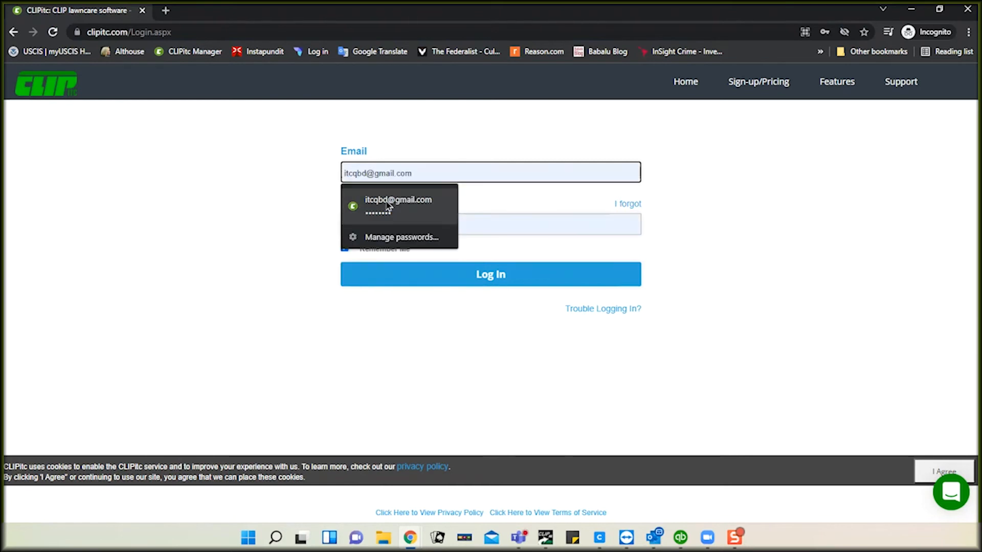
{"action": "left_click", "coordinate": [391, 207]}
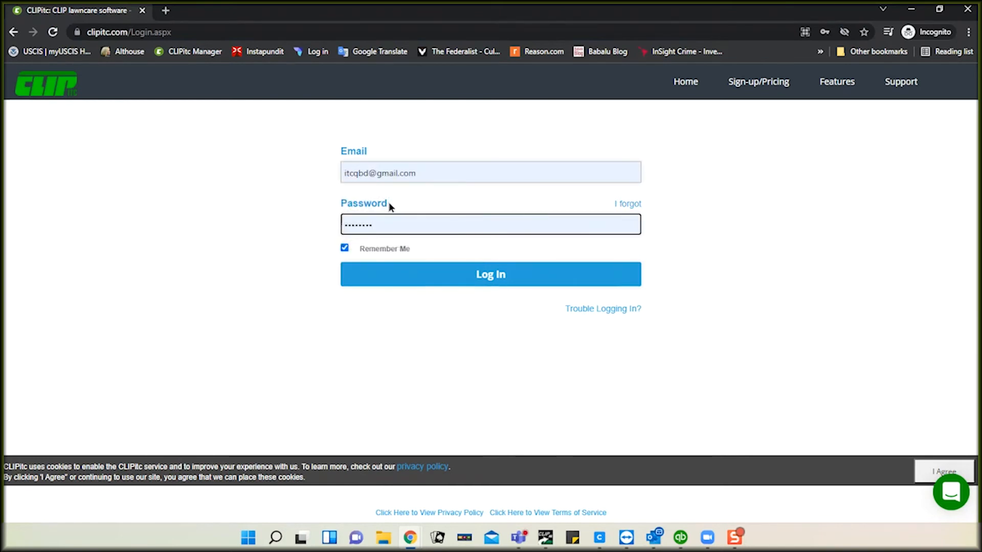
{"action": "left_click", "coordinate": [492, 278]}
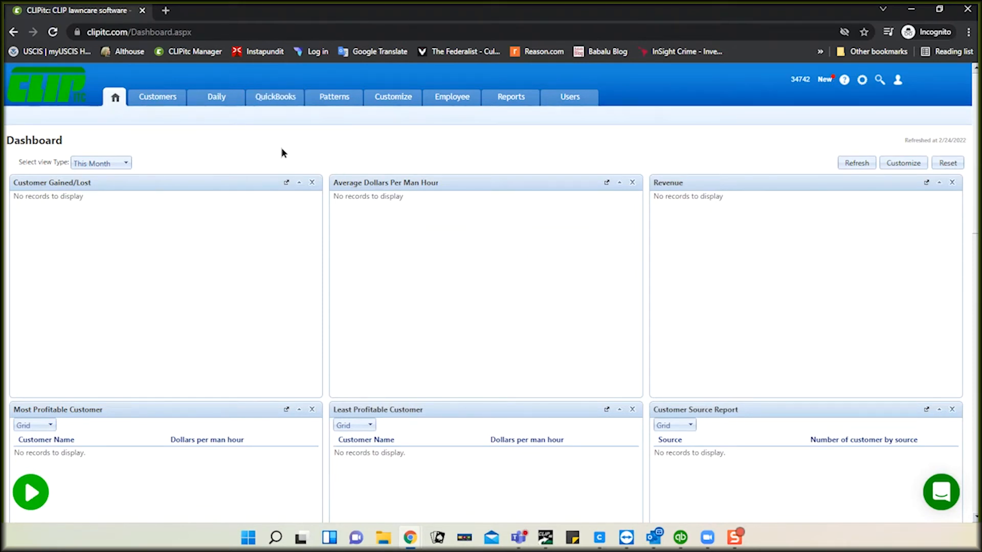
Step: Open Acme Tires' customer record, check its QuickBooks customer link, then bring up QuickBooks Desktop
{"action": "left_click", "coordinate": [158, 102]}
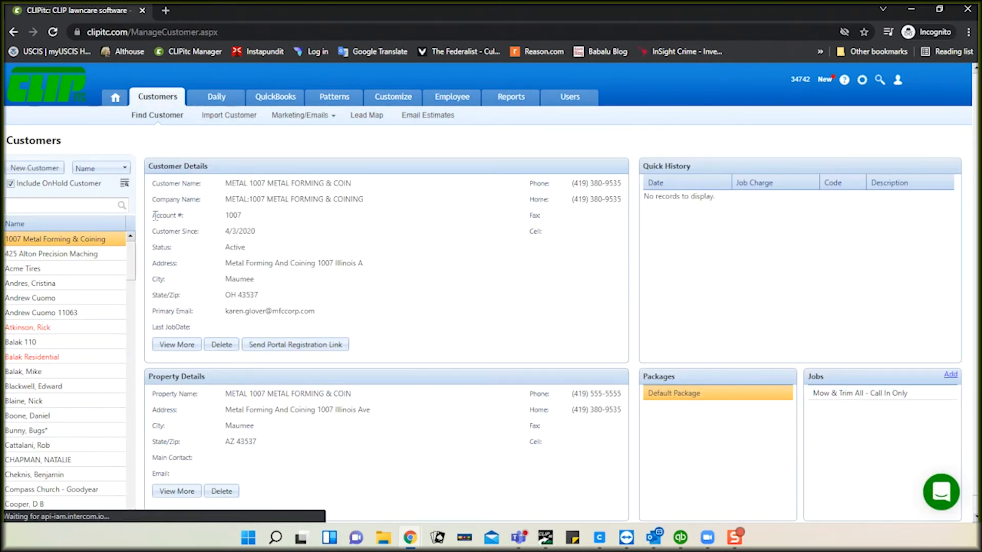
{"action": "double_click", "coordinate": [33, 271]}
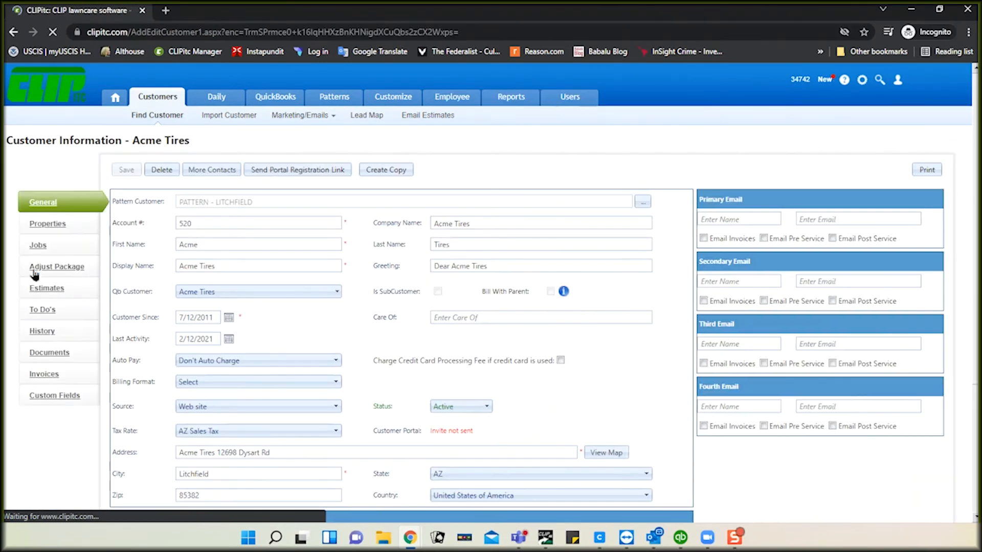
{"action": "left_click", "coordinate": [244, 290]}
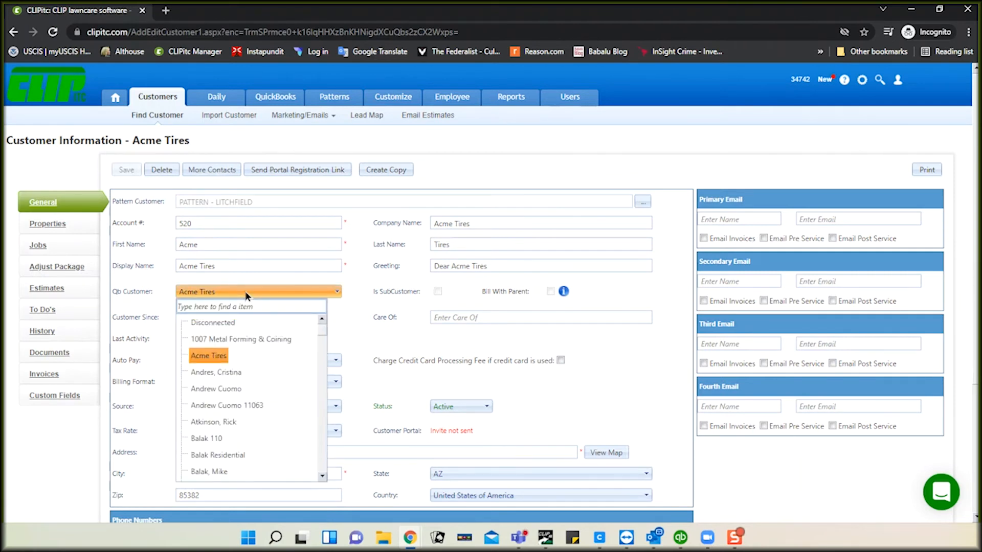
{"action": "left_click", "coordinate": [230, 265]}
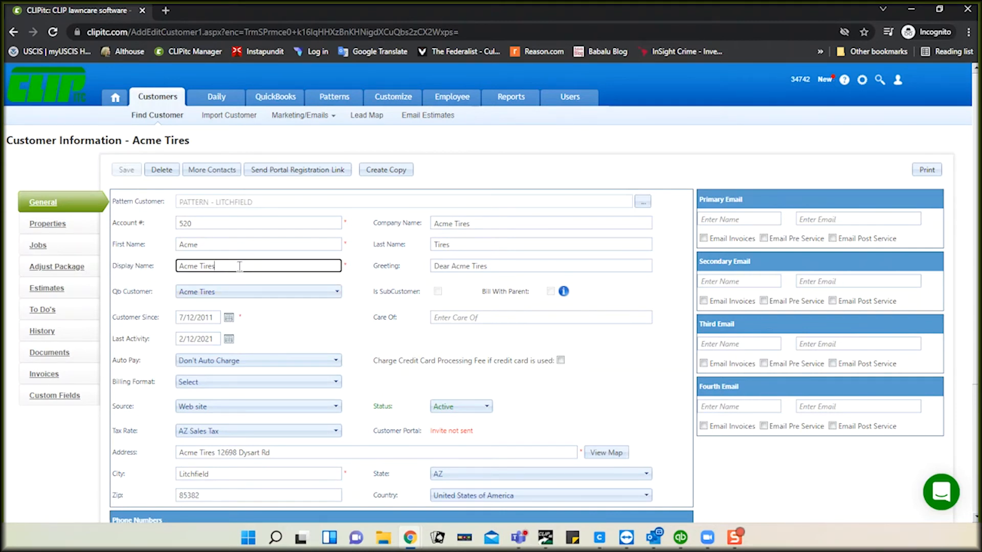
{"action": "left_click", "coordinate": [682, 537]}
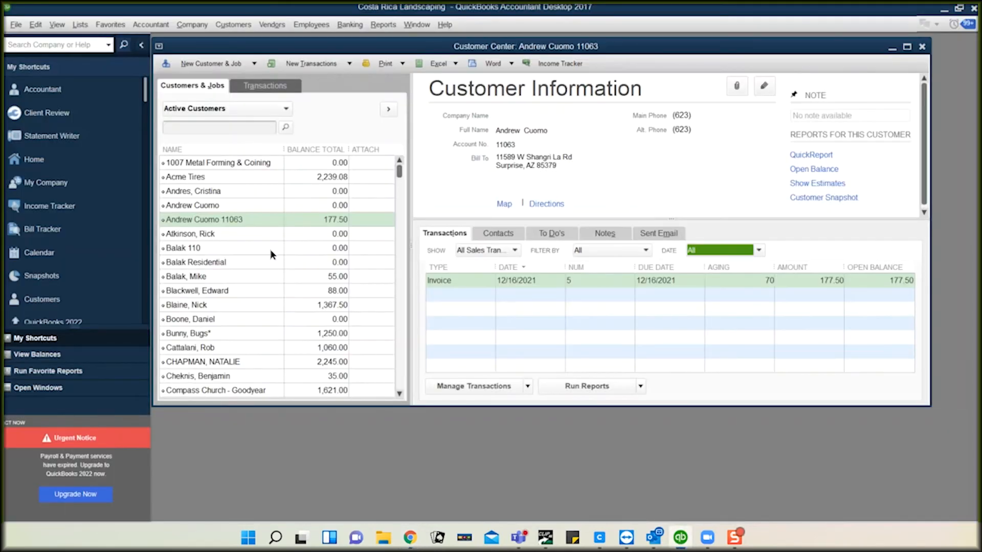
Step: Open Acme Tires' QuickBooks details (balance 2,239.08), then minimize QuickBooks
{"action": "left_click", "coordinate": [199, 178]}
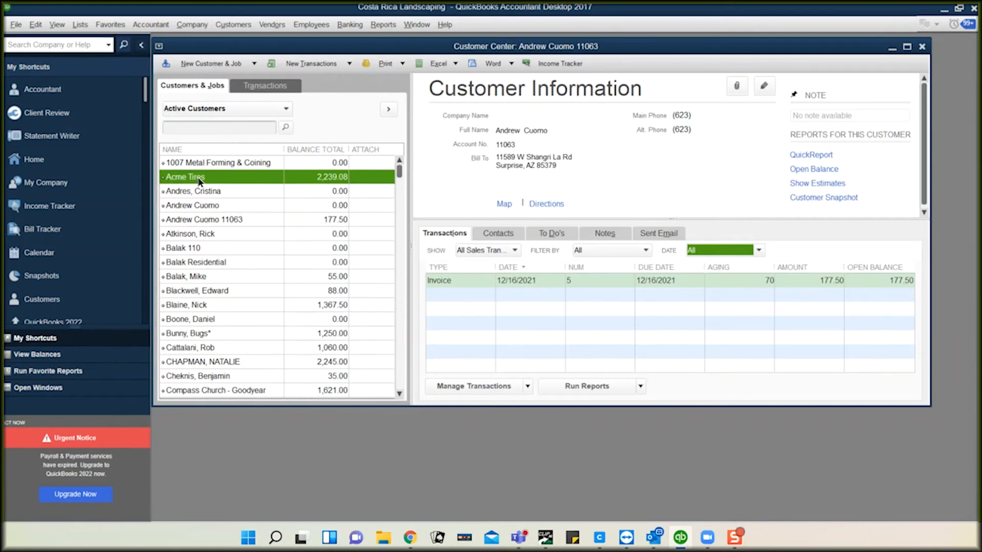
{"action": "double_click", "coordinate": [198, 177]}
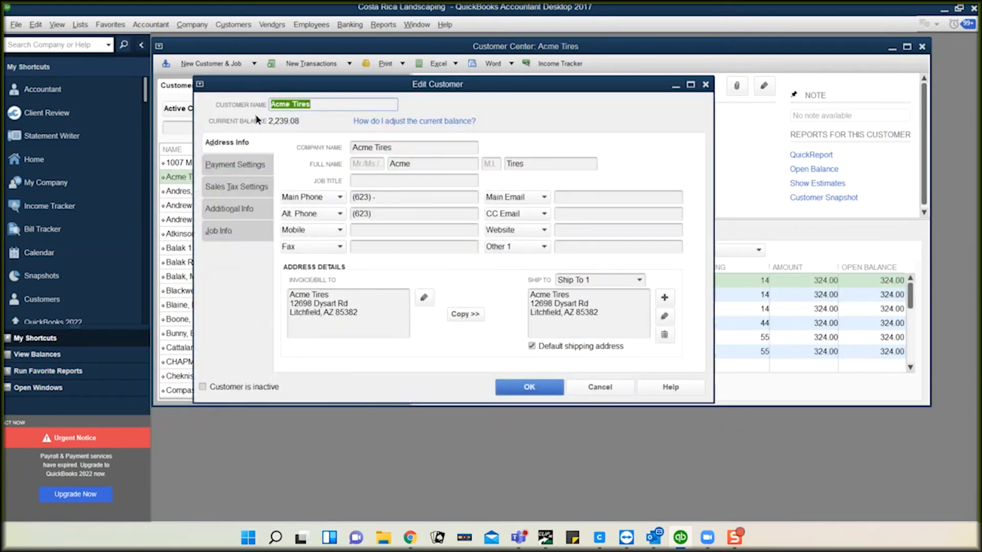
{"action": "left_click", "coordinate": [943, 14]}
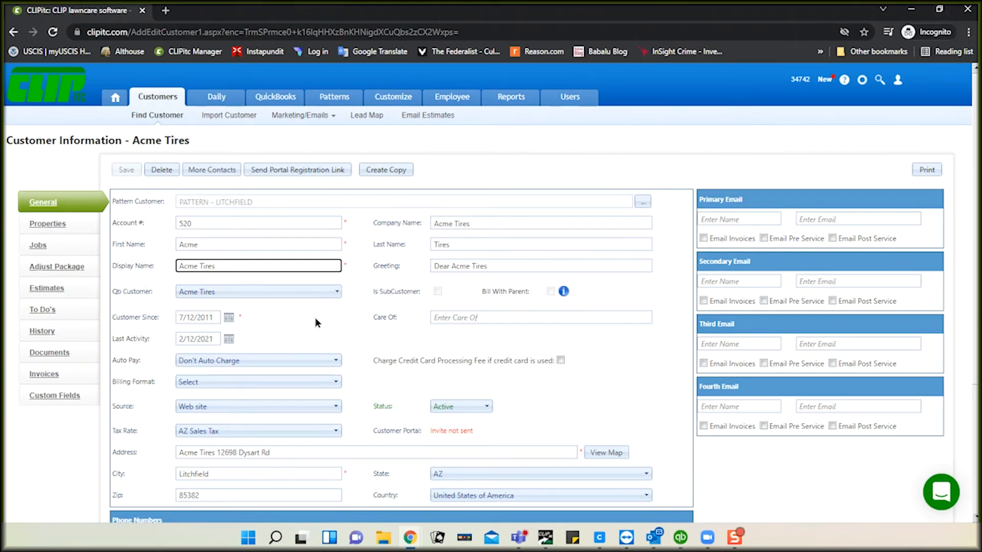
{"action": "left_click", "coordinate": [269, 292]}
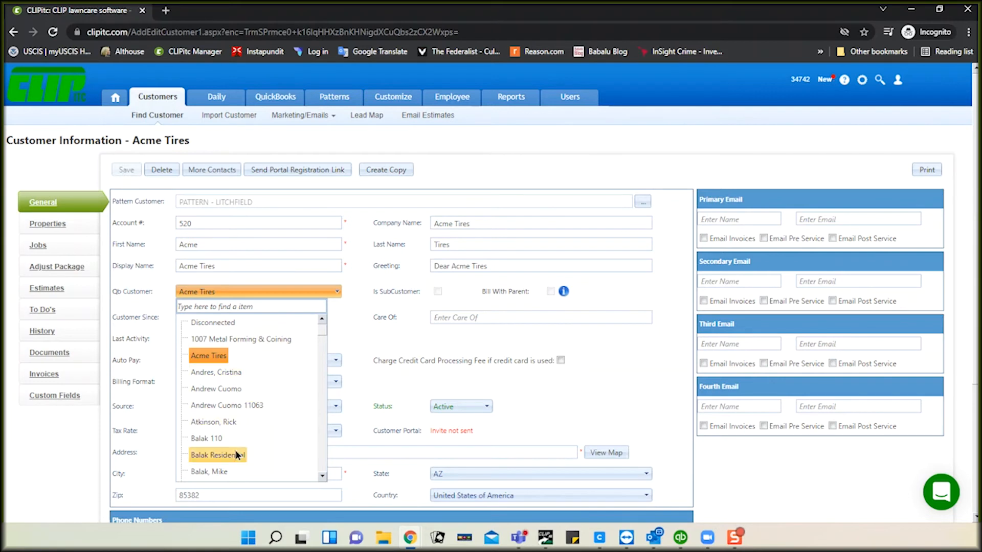
{"action": "left_click", "coordinate": [345, 327]}
{"action": "left_click", "coordinate": [243, 264]}
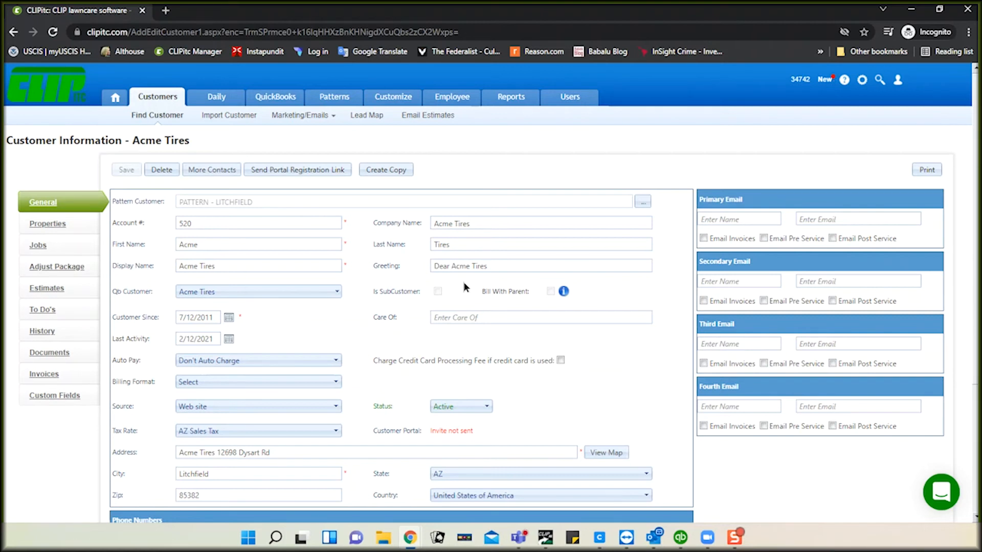
Step: Review Acme Tires' jobs and Installment package property, then return to QuickBooks invoicing
{"action": "left_click", "coordinate": [40, 246]}
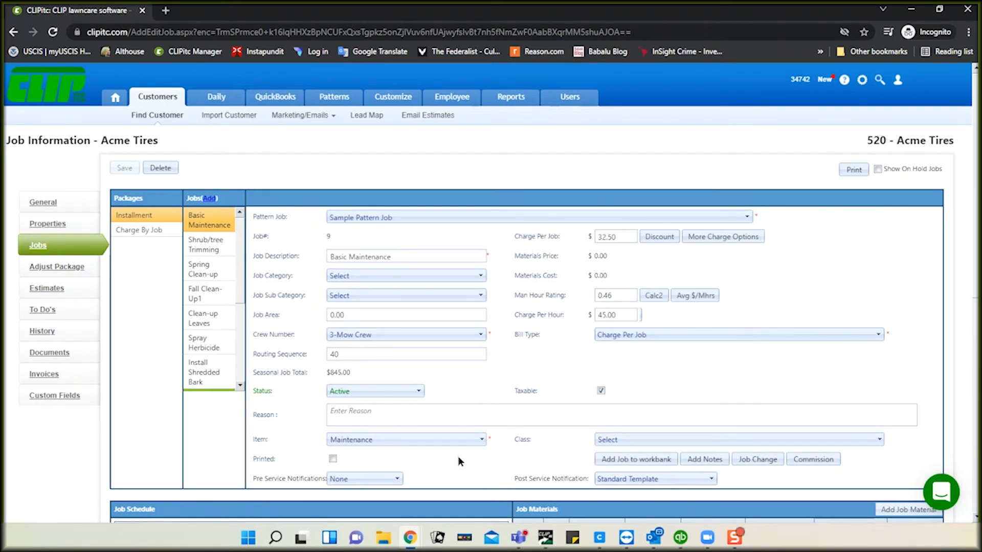
{"action": "left_click", "coordinate": [52, 225]}
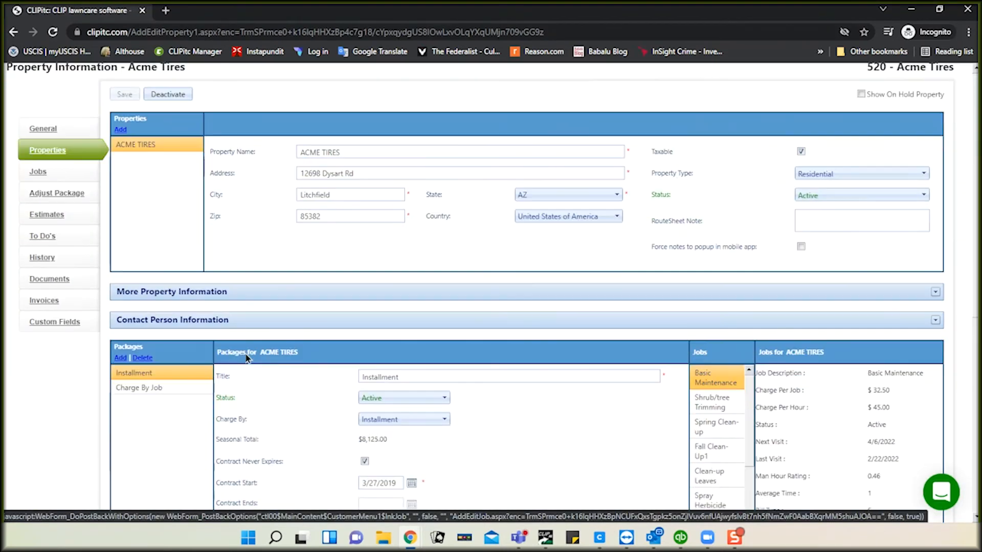
{"action": "scroll", "coordinate": [244, 353], "scroll_direction": "down", "scroll_amount": 2}
{"action": "scroll", "coordinate": [489, 411], "scroll_direction": "down", "scroll_amount": 1}
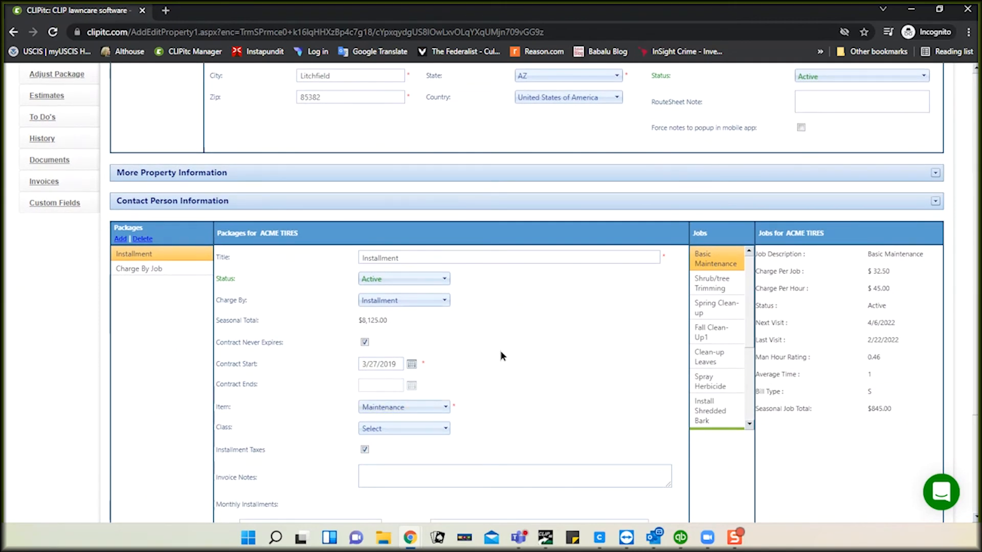
{"action": "scroll", "coordinate": [500, 350], "scroll_direction": "up", "scroll_amount": 4}
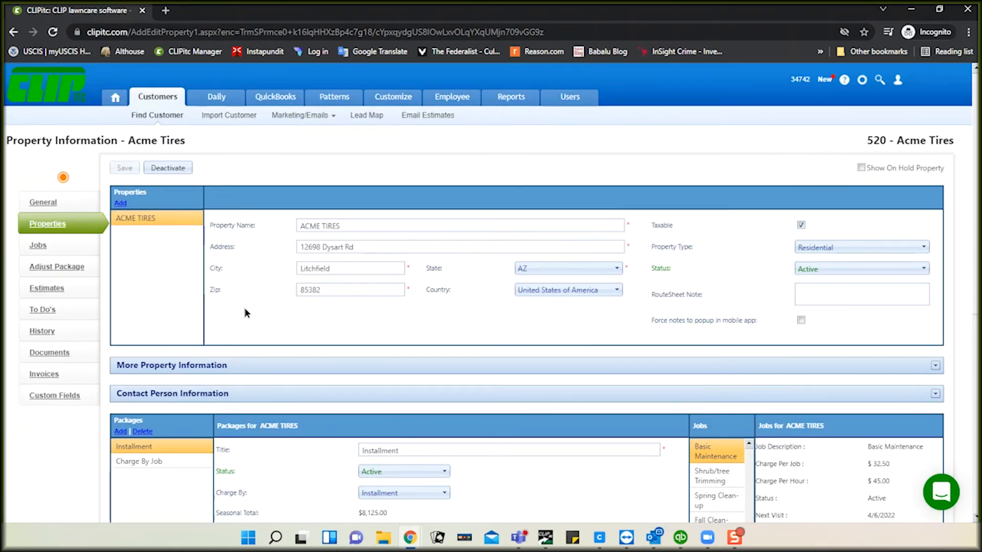
{"action": "left_click", "coordinate": [268, 102]}
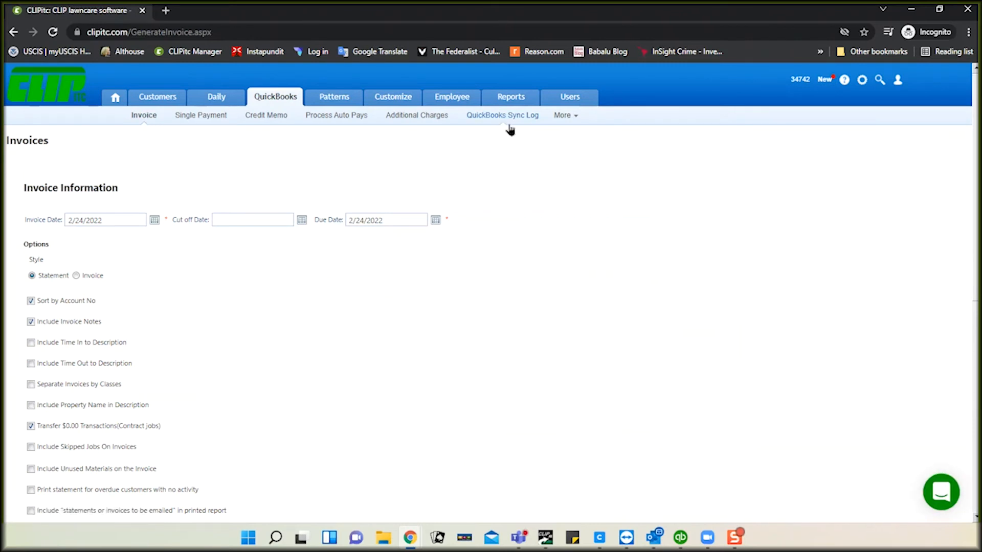
Step: Expand the More options and open Generate / Edit Individual Invoices to list jobs
{"action": "left_click", "coordinate": [561, 116]}
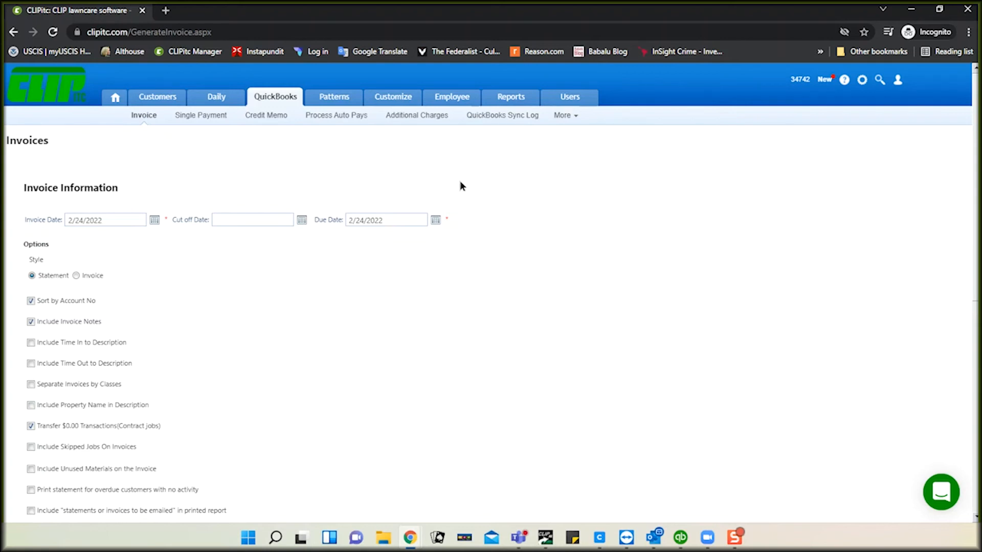
{"action": "scroll", "coordinate": [278, 351], "scroll_direction": "down", "scroll_amount": 3}
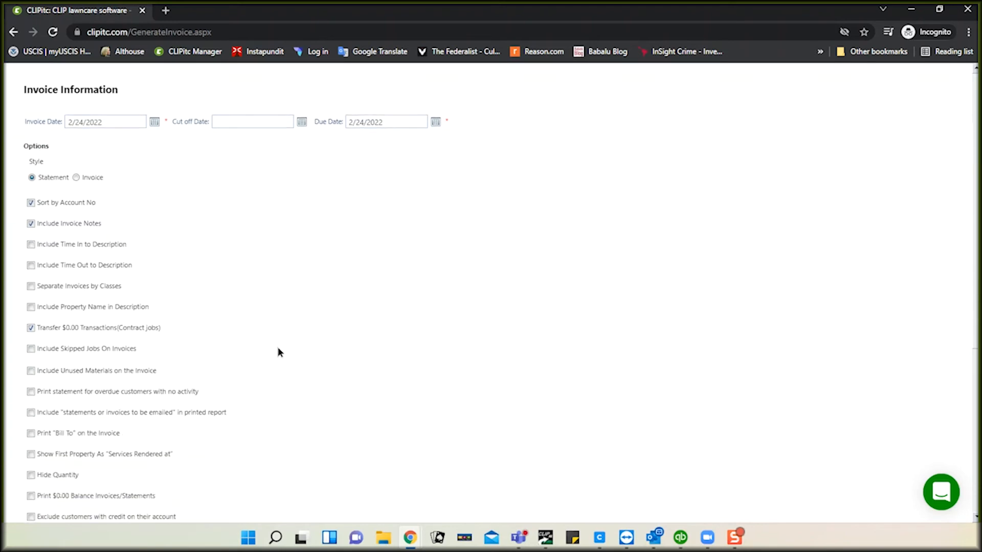
{"action": "scroll", "coordinate": [280, 352], "scroll_direction": "down", "scroll_amount": 1}
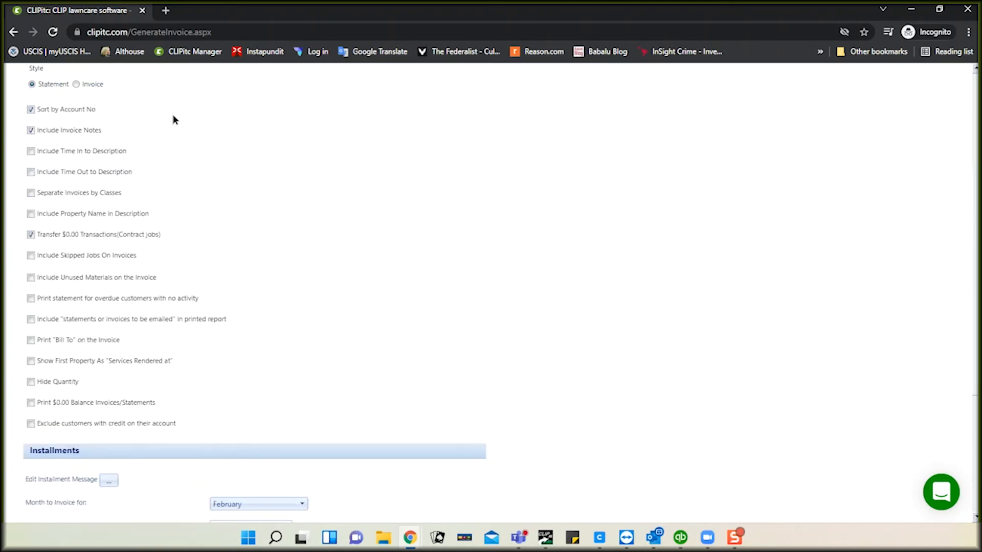
{"action": "scroll", "coordinate": [257, 360], "scroll_direction": "down", "scroll_amount": 4}
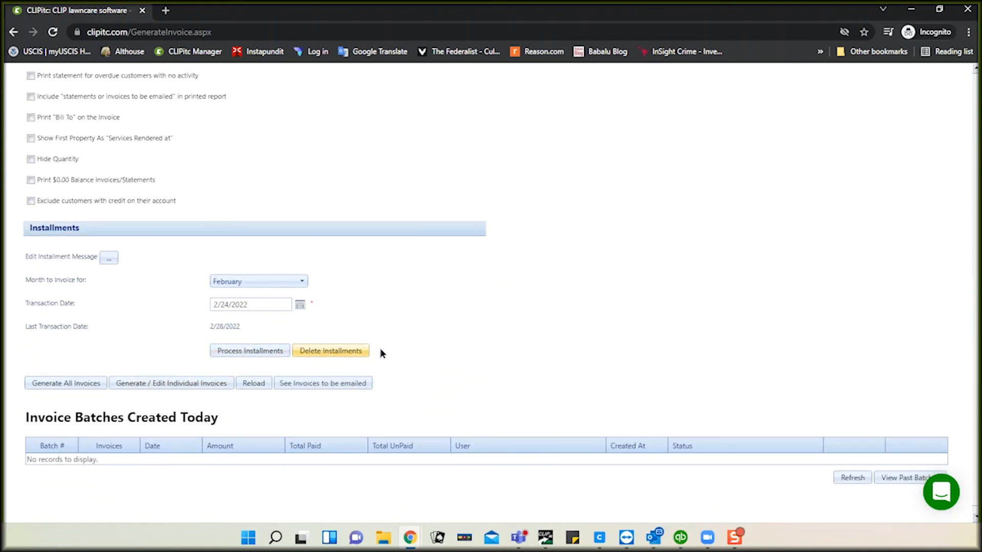
{"action": "left_click", "coordinate": [194, 386]}
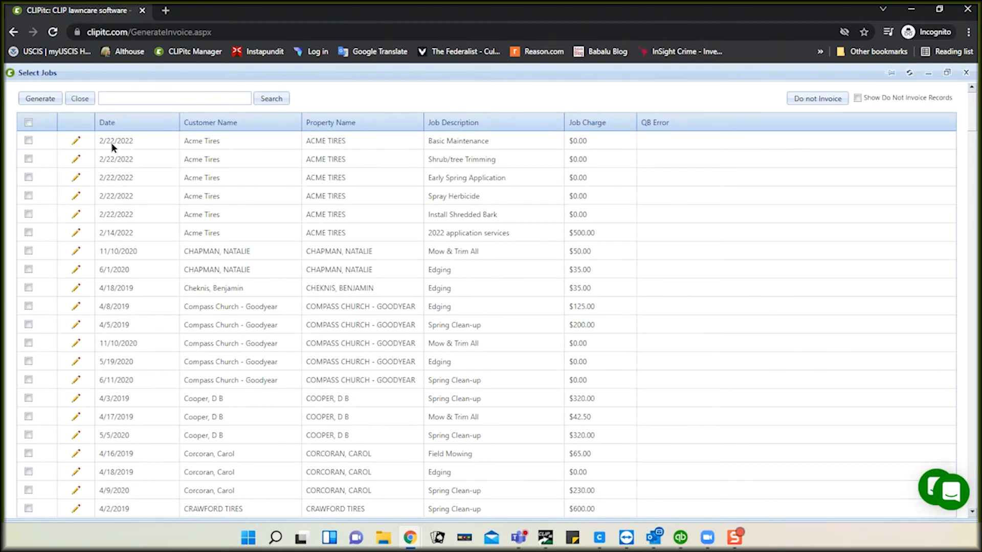
Step: Change the Acme Tires job charge to 50.00, check Basic Maintenance, and generate its invoice
{"action": "left_click", "coordinate": [75, 142]}
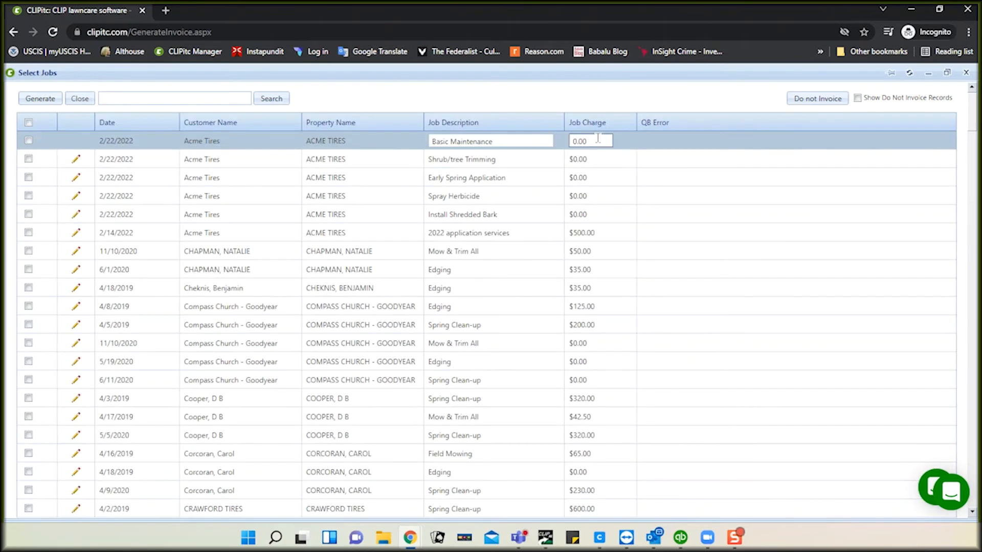
{"action": "left_click", "coordinate": [597, 139]}
{"action": "type", "text": "50.00"}
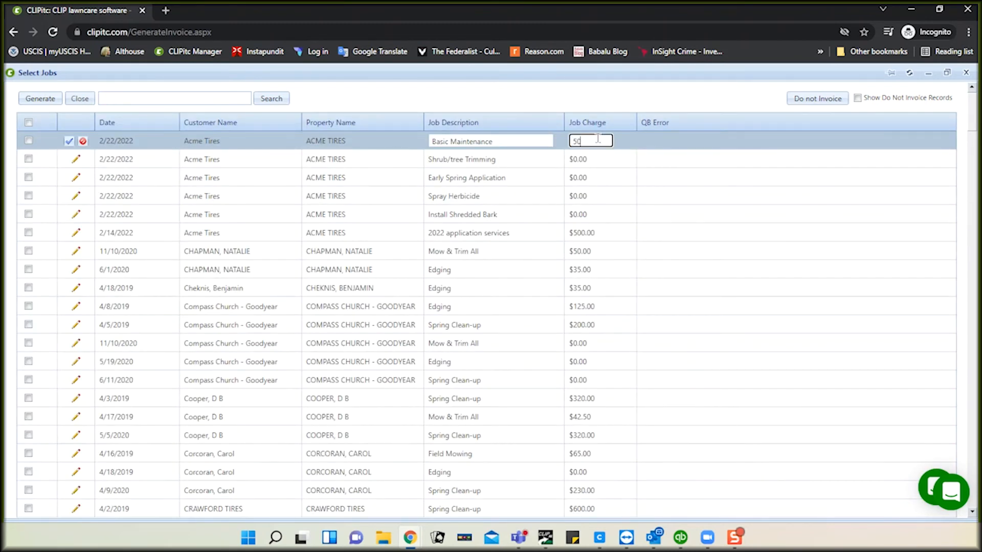
{"action": "left_click", "coordinate": [69, 142]}
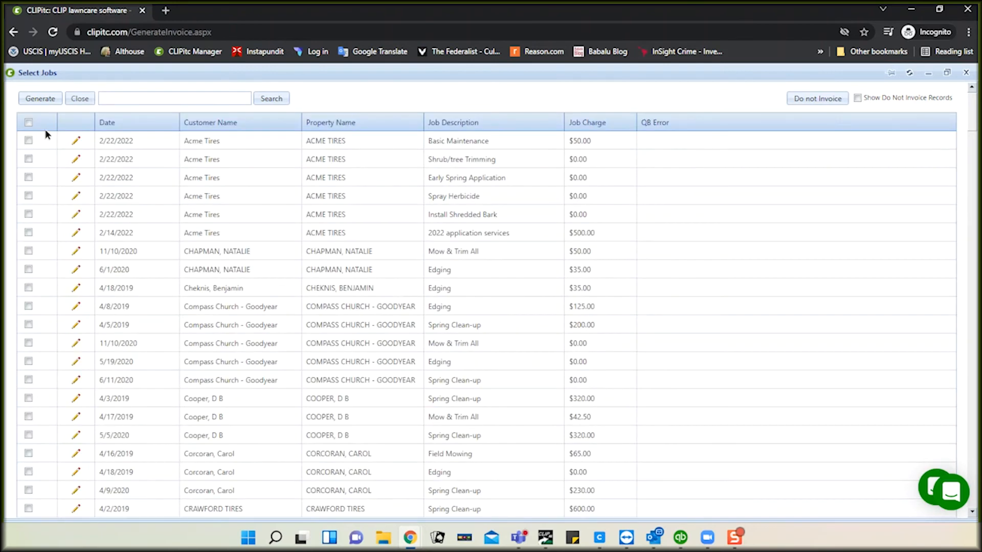
{"action": "left_click", "coordinate": [29, 140]}
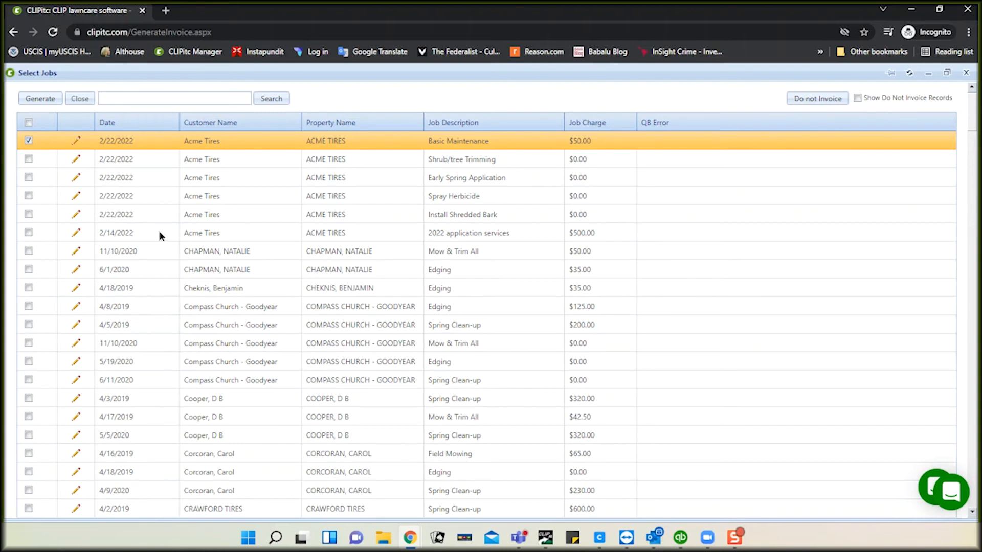
{"action": "left_click", "coordinate": [43, 101]}
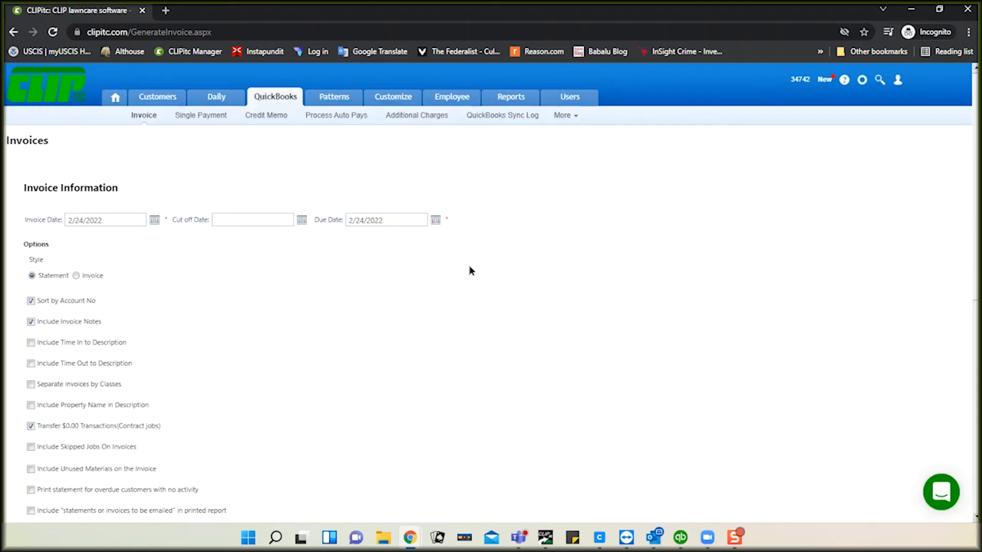
Step: Refresh today's batches to show batch 28 Invoiced at $54.00 and open its Invoice Report
{"action": "scroll", "coordinate": [469, 268], "scroll_direction": "down", "scroll_amount": 5}
{"action": "scroll", "coordinate": [469, 268], "scroll_direction": "down", "scroll_amount": 3}
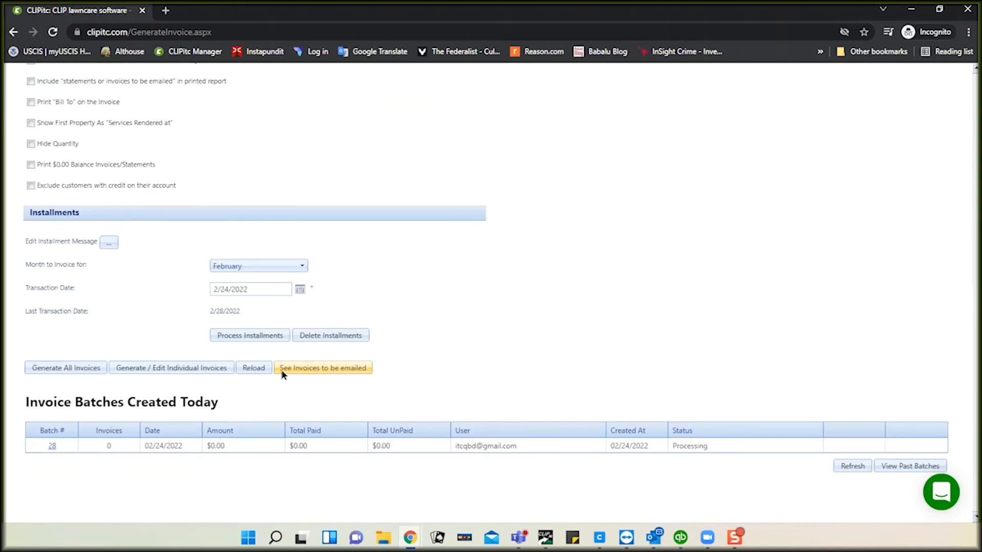
{"action": "left_click", "coordinate": [852, 466]}
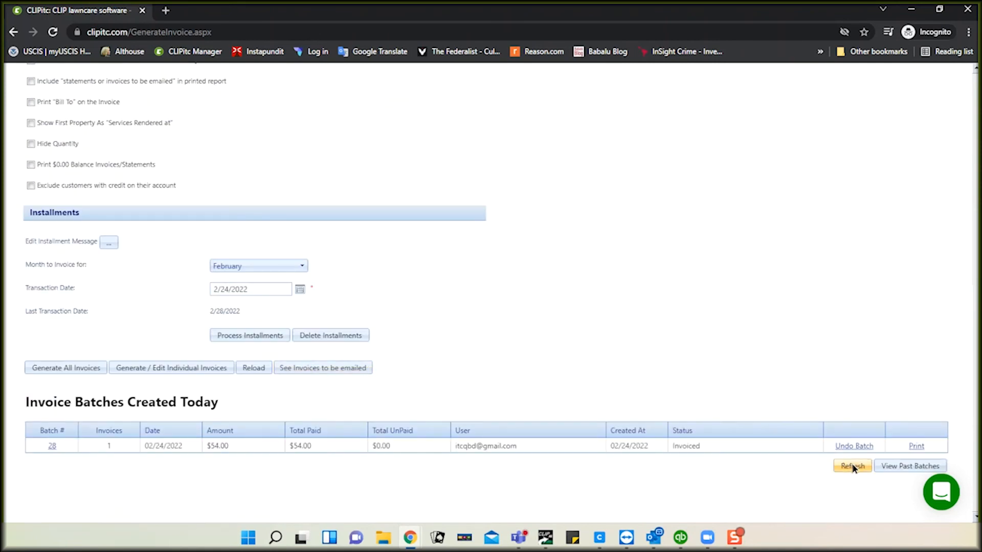
{"action": "left_click", "coordinate": [916, 447]}
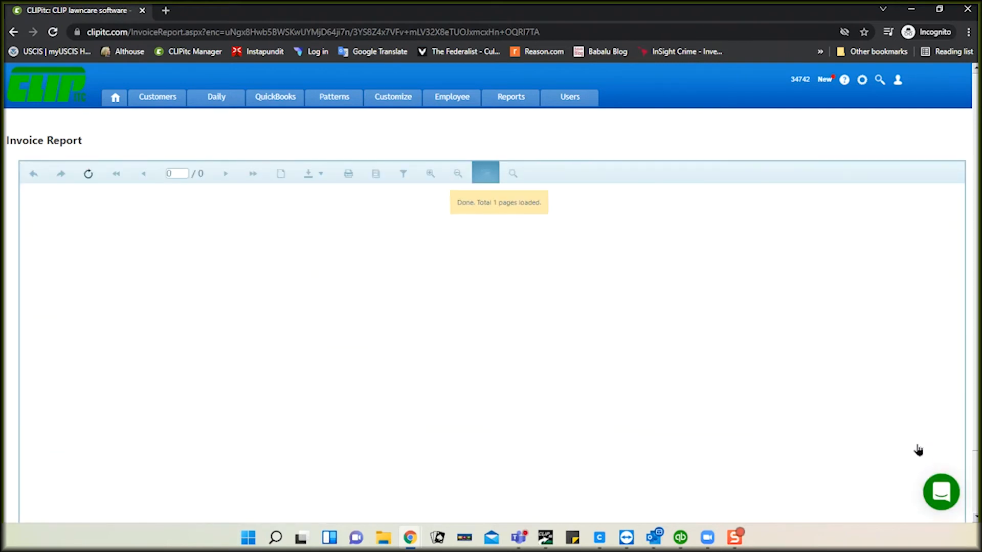
Step: Review the Acme Tires statement ($-446.00 due, $54.00 credits) and return to invoice generation
{"action": "scroll", "coordinate": [513, 392], "scroll_direction": "down", "scroll_amount": 2}
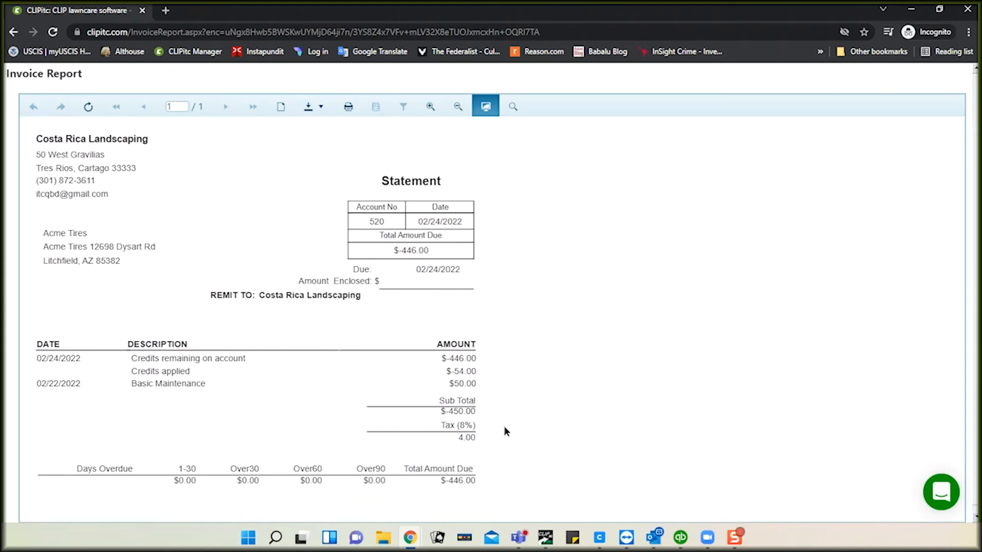
{"action": "scroll", "coordinate": [518, 404], "scroll_direction": "up", "scroll_amount": 2}
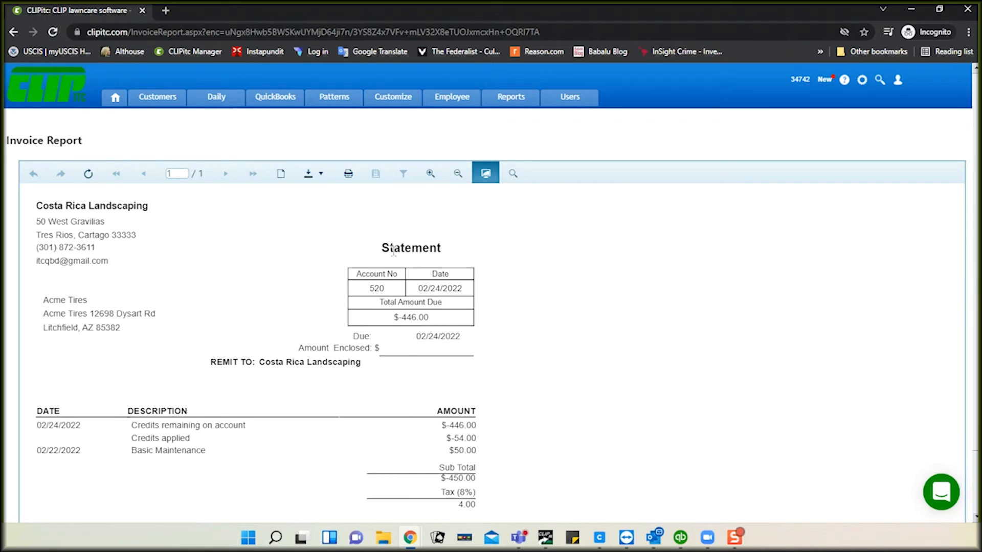
{"action": "left_click", "coordinate": [275, 102]}
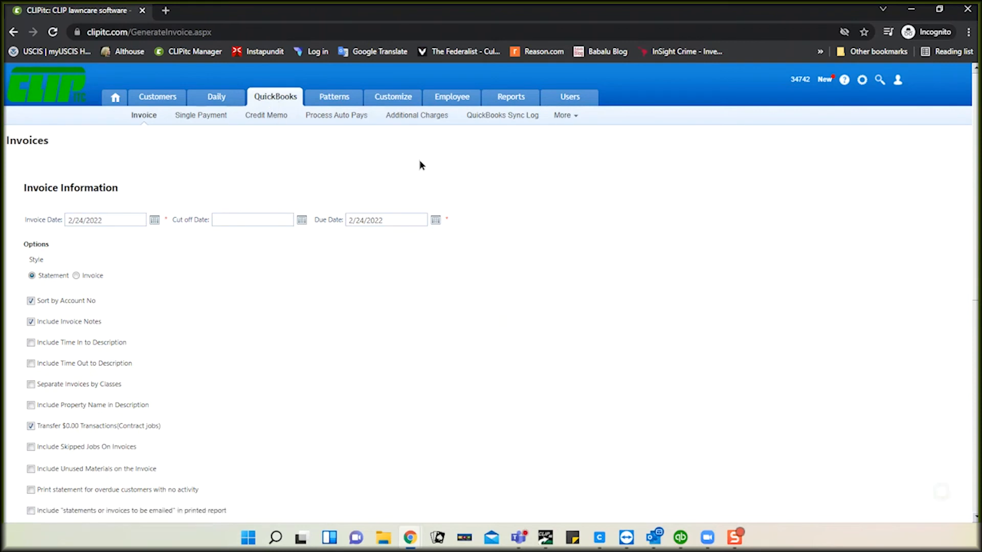
Step: In QuickBooks, cancel the Acme Tires customer edit and start File > Update Web Services
{"action": "mouse_move", "coordinate": [680, 537]}
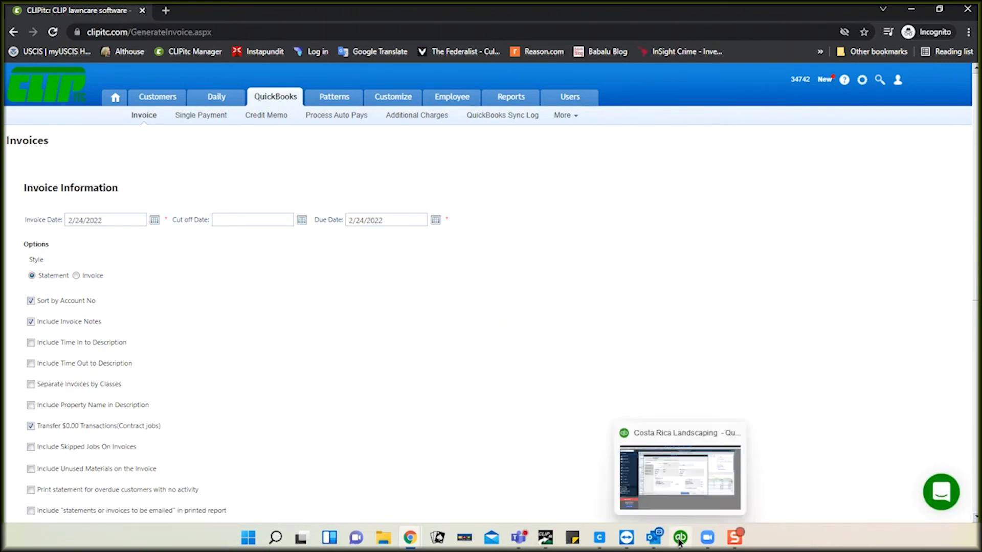
{"action": "left_click", "coordinate": [678, 471]}
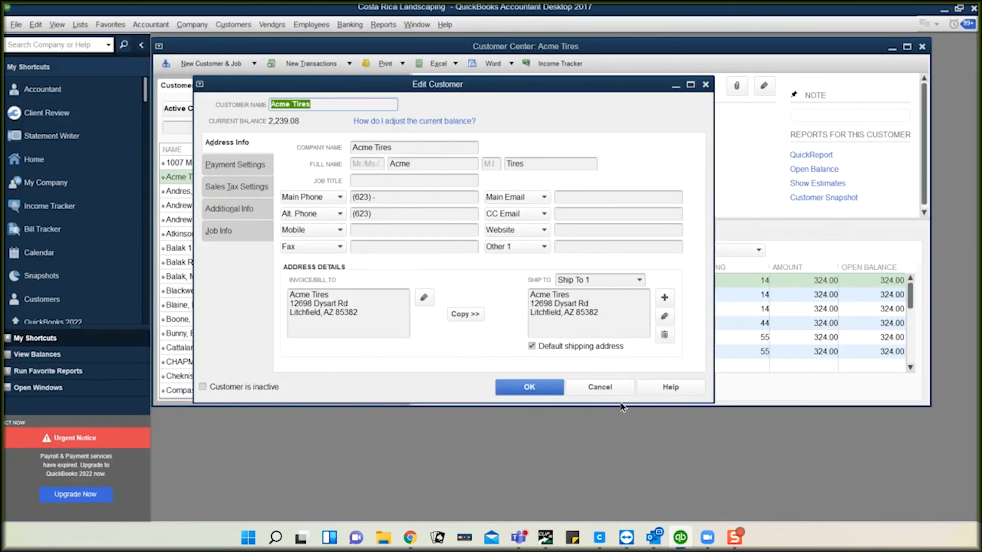
{"action": "left_click", "coordinate": [609, 391]}
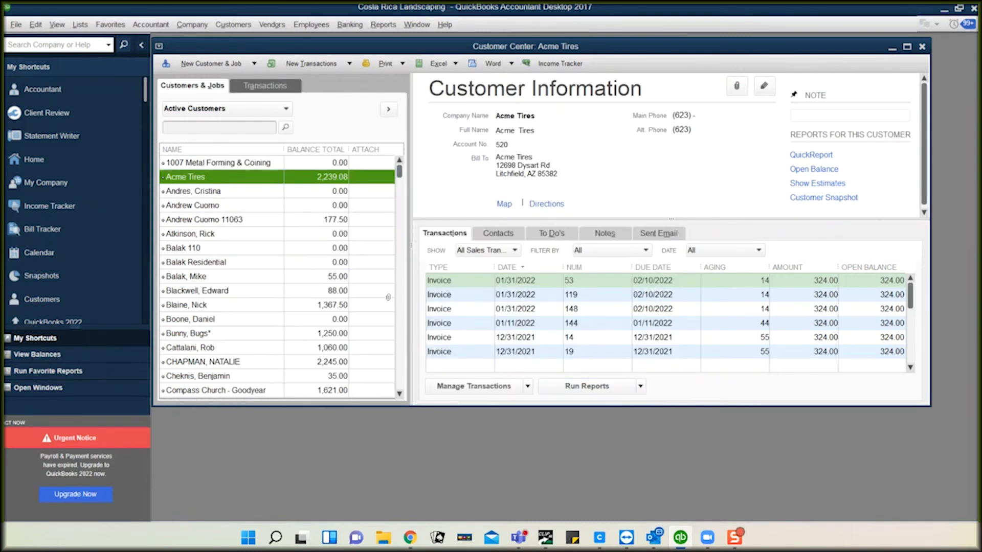
{"action": "left_click", "coordinate": [17, 25]}
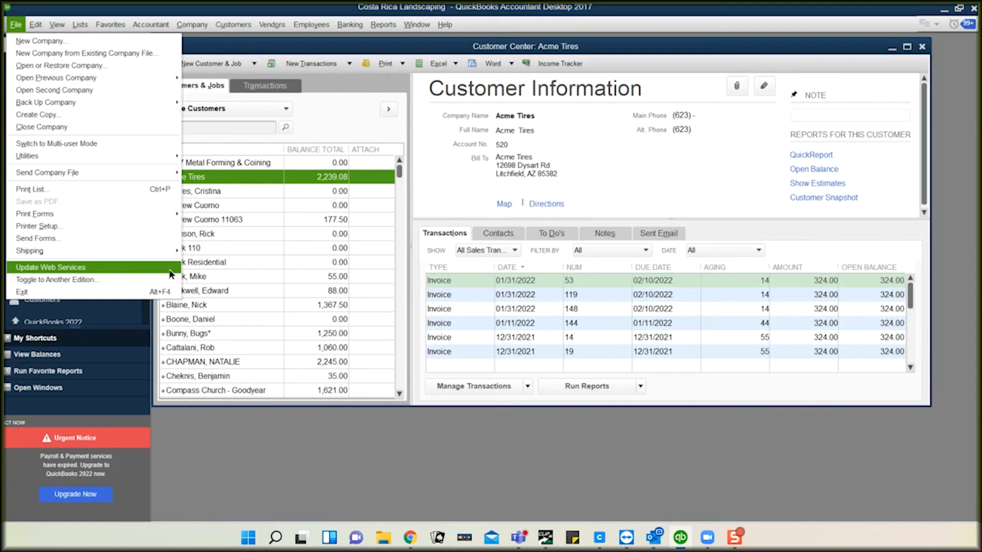
{"action": "left_click", "coordinate": [61, 272]}
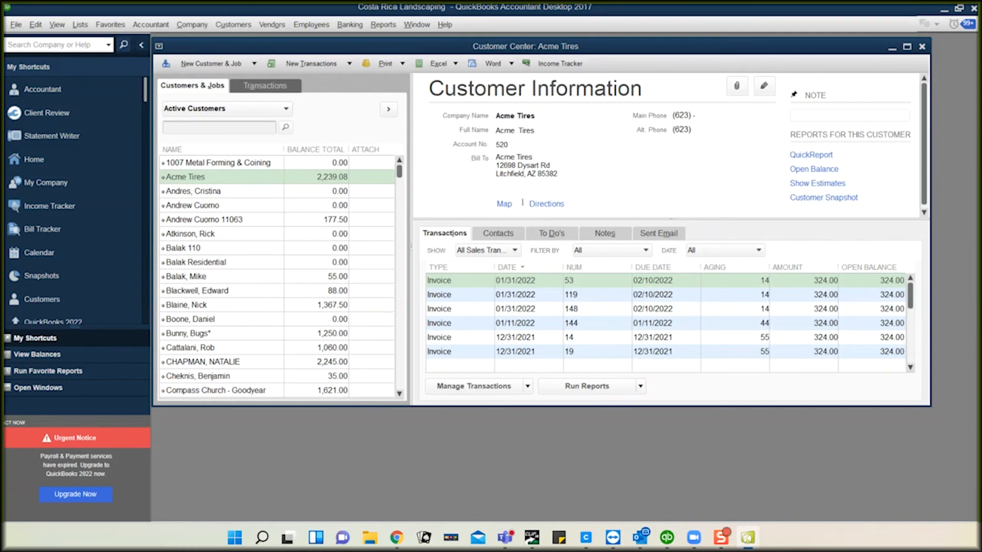
Step: Run the Web Connector update for the Cliplitc application to 100%, then hide Web Connector
{"action": "left_click_drag", "start_coordinate": [971, 89], "coordinate": [545, 86]}
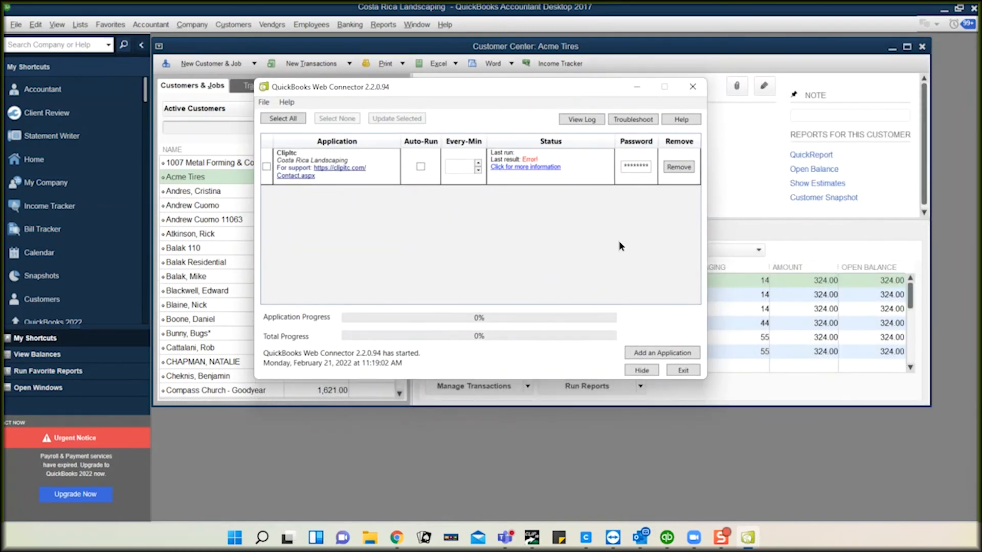
{"action": "left_click", "coordinate": [266, 166]}
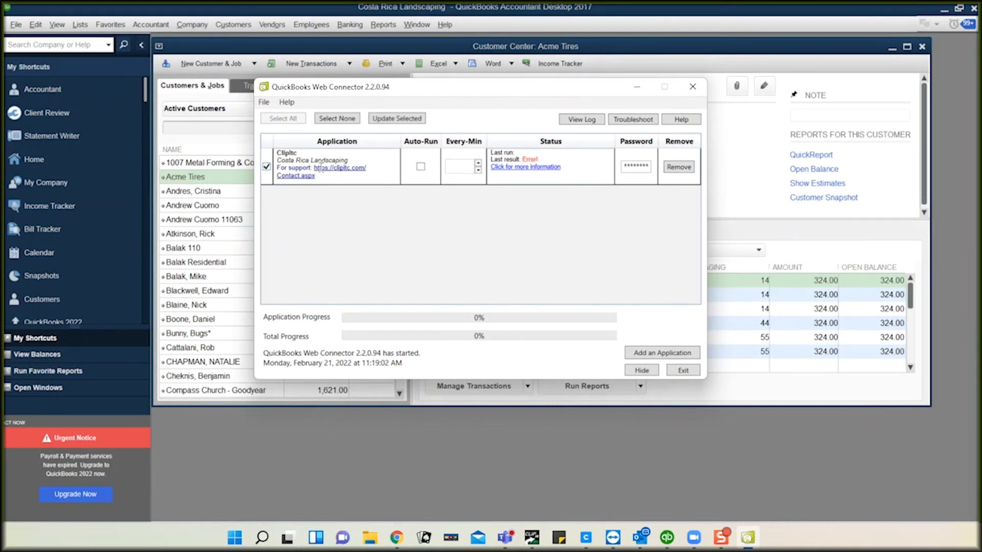
{"action": "left_click", "coordinate": [395, 118]}
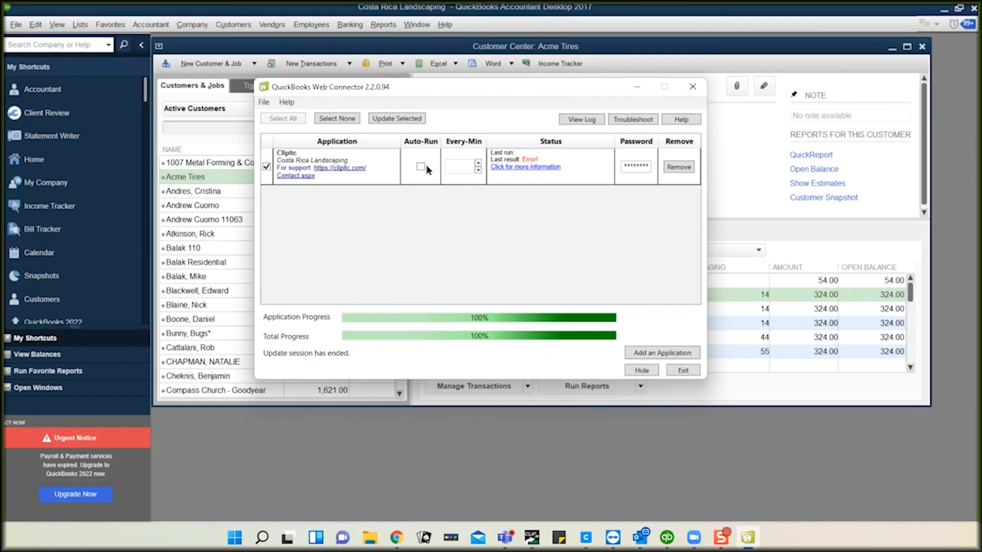
{"action": "left_click", "coordinate": [636, 88]}
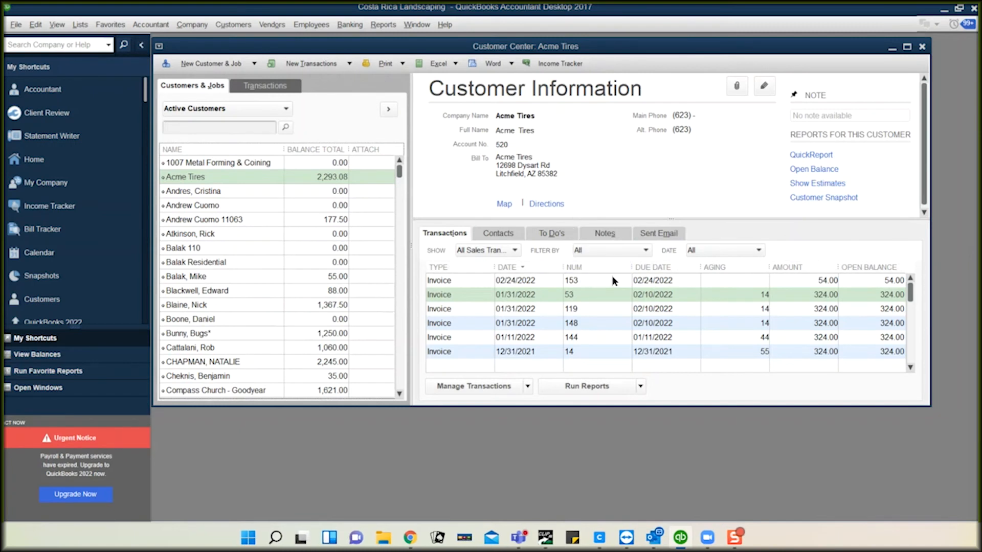
Step: Open Acme Tires' 02/24/2022 invoice #153 for 54.00 from its transactions list
{"action": "left_click", "coordinate": [645, 284]}
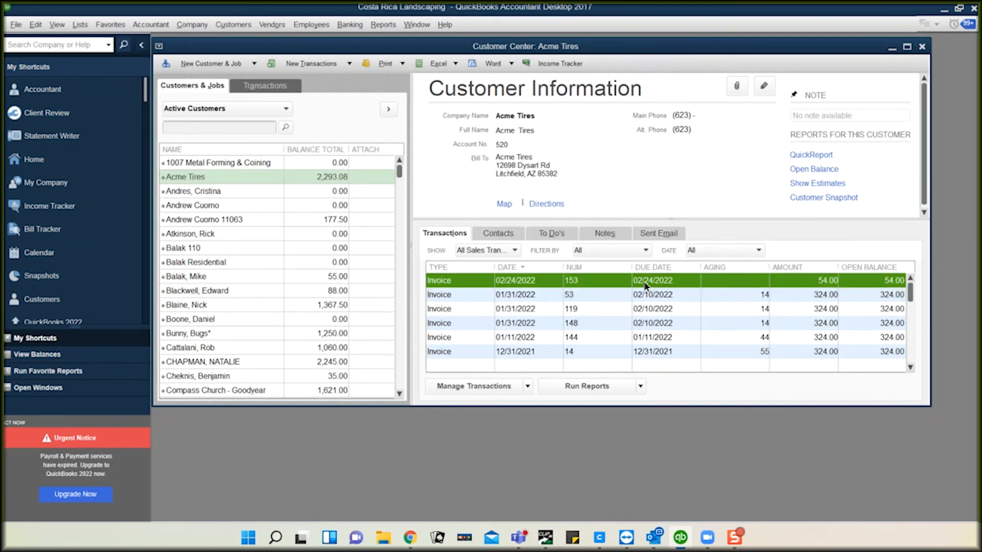
{"action": "double_click", "coordinate": [645, 284]}
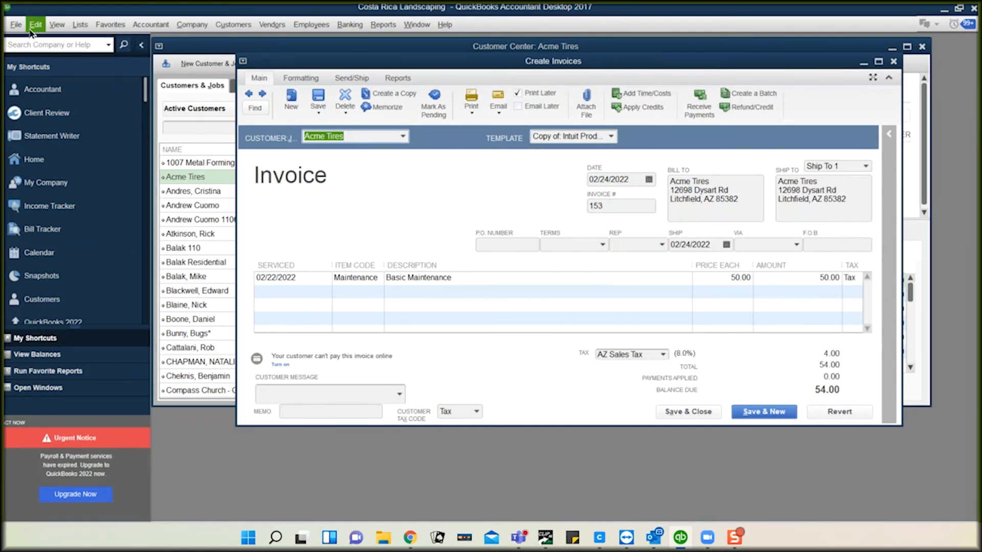
Step: Start printing invoice 153, past the shipping labels notice and credits window, then cancel
{"action": "left_click", "coordinate": [14, 26]}
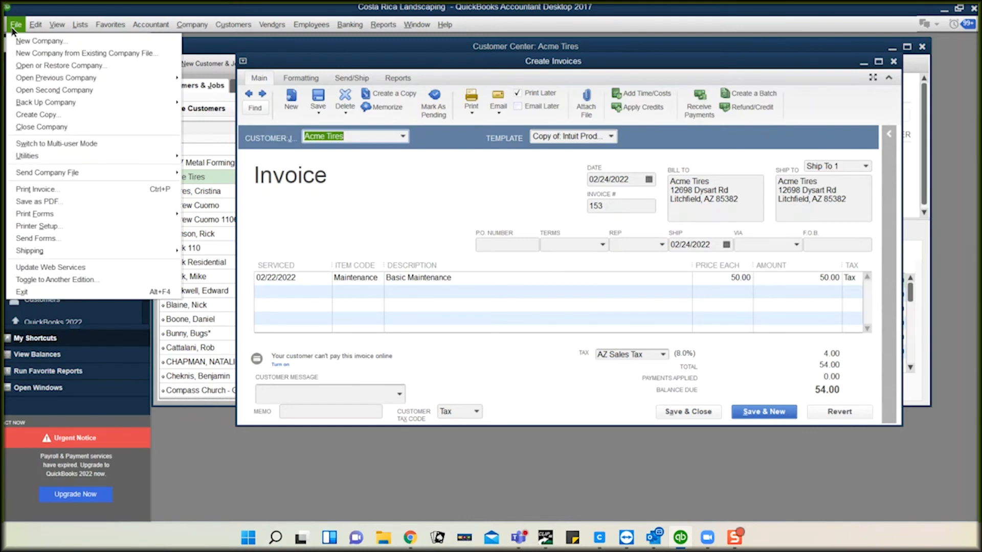
{"action": "left_click", "coordinate": [46, 190]}
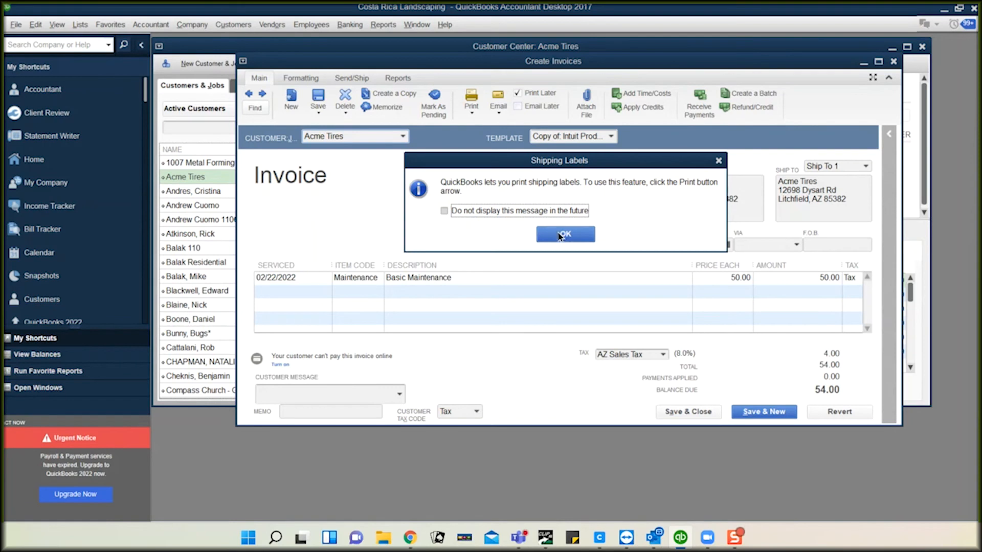
{"action": "left_click", "coordinate": [564, 242]}
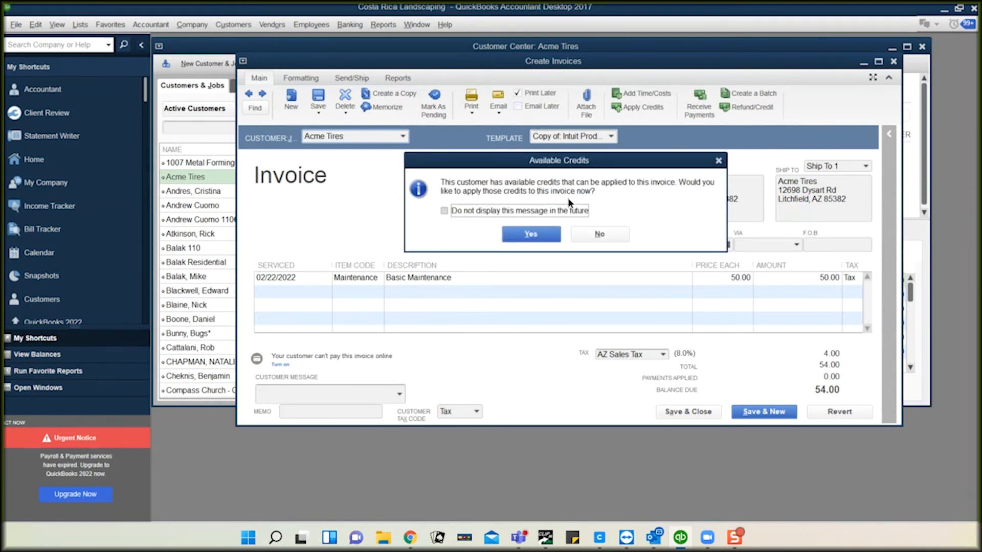
{"action": "left_click", "coordinate": [538, 234]}
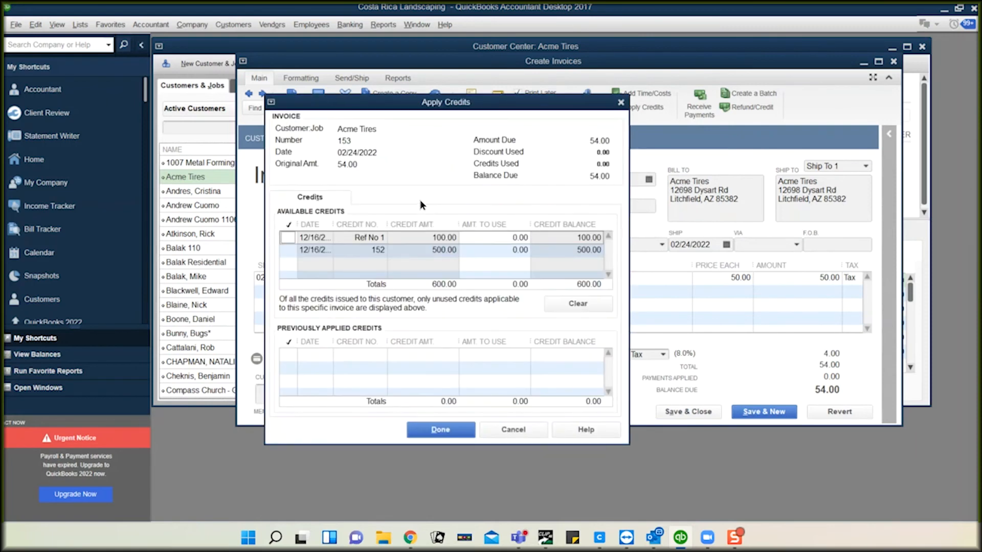
{"action": "left_click", "coordinate": [442, 430]}
{"action": "key", "text": "ctrl+p"}
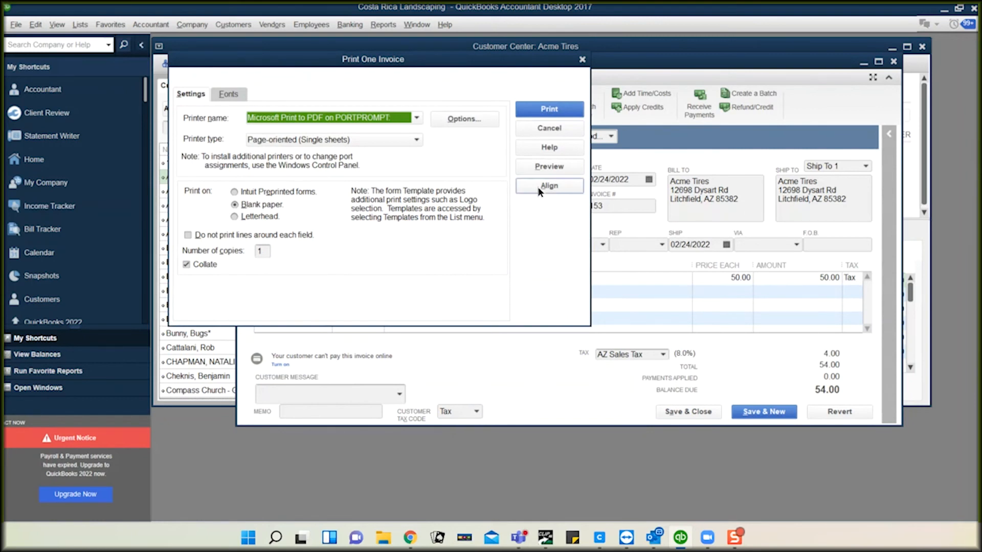
{"action": "left_click", "coordinate": [550, 129]}
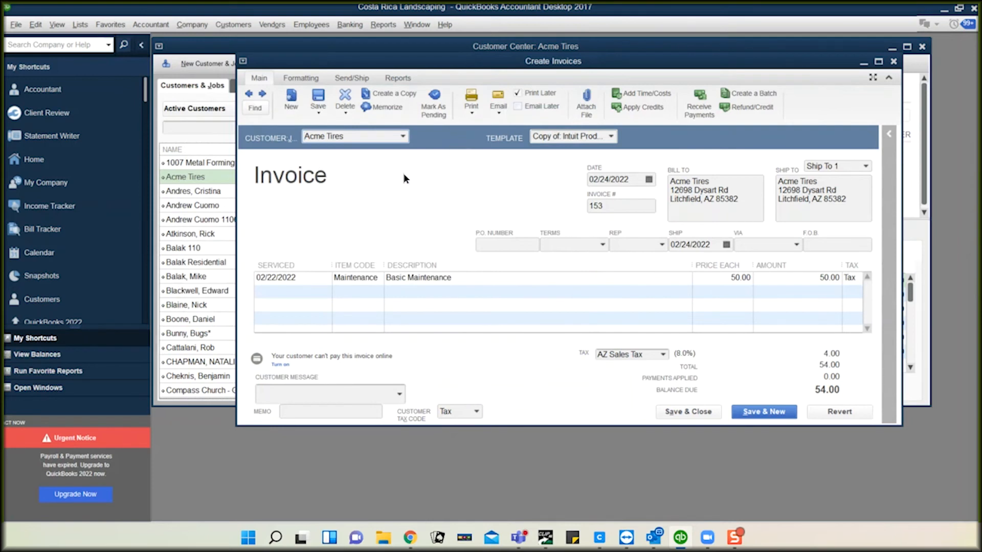
Step: Preview invoice 153 before printing, then cancel the print dialog without printing
{"action": "left_click", "coordinate": [16, 24]}
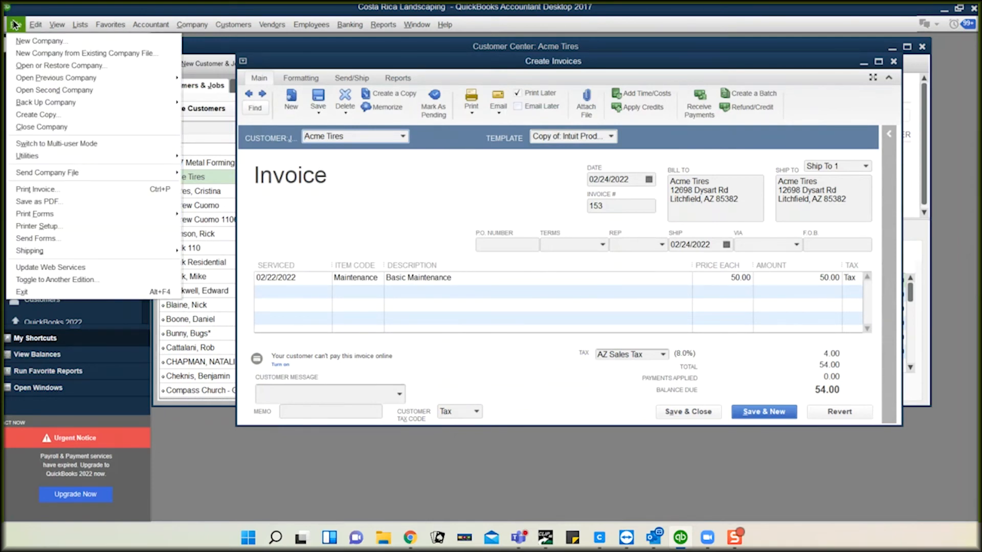
{"action": "left_click", "coordinate": [47, 190]}
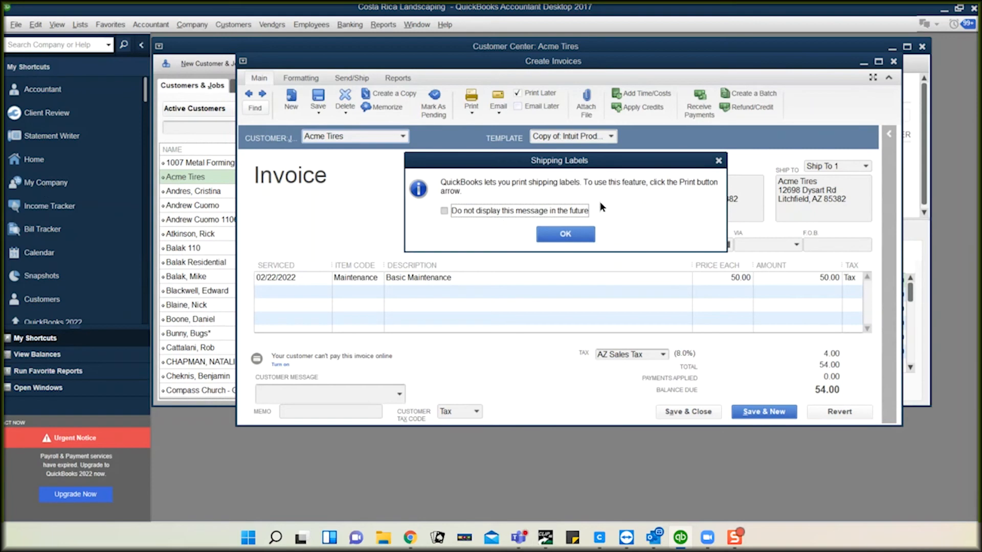
{"action": "left_click", "coordinate": [718, 161]}
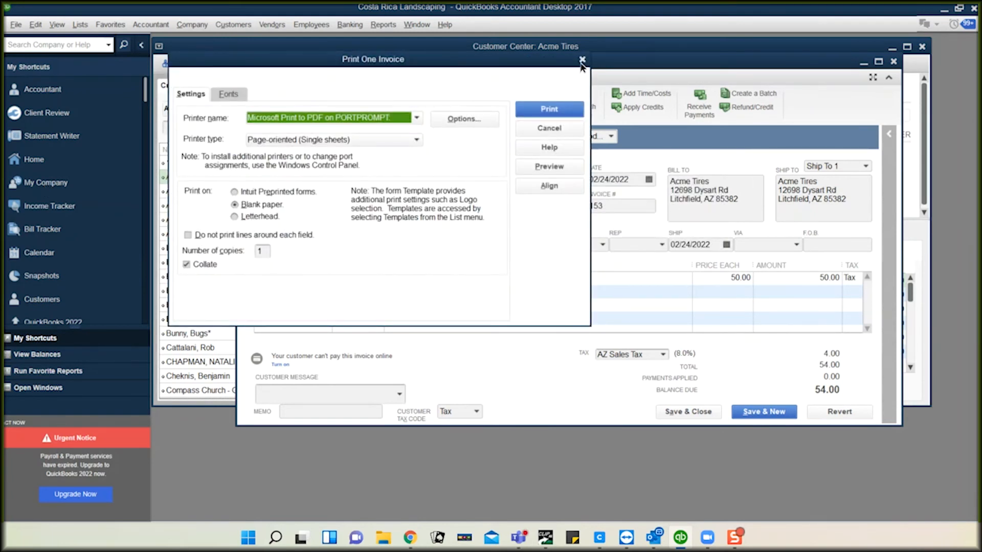
{"action": "left_click", "coordinate": [537, 170]}
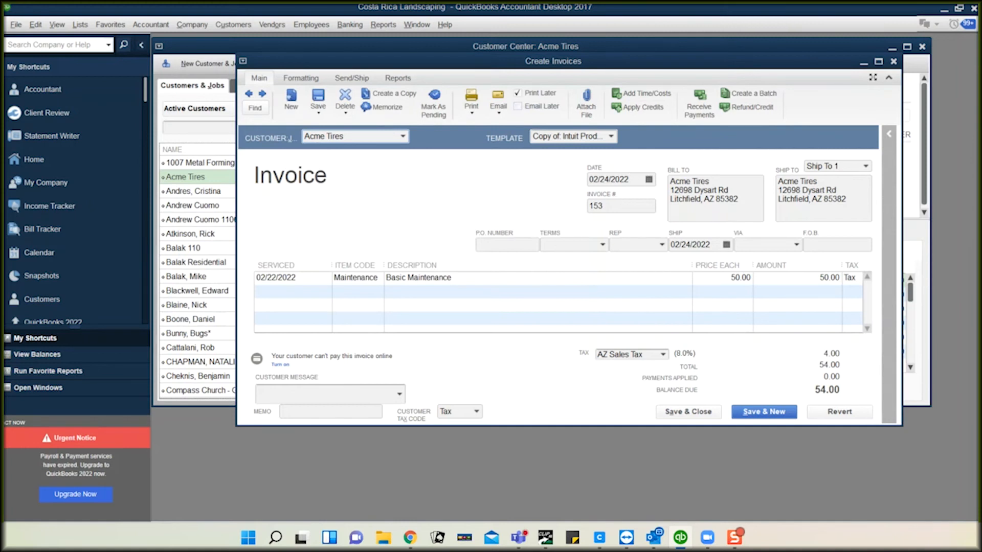
{"action": "key", "text": "ctrl+p"}
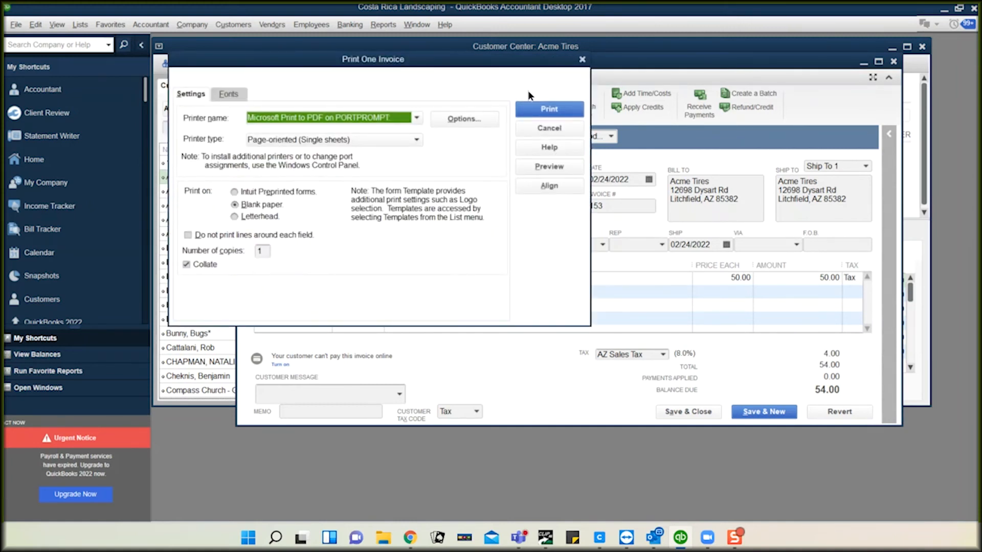
{"action": "left_click", "coordinate": [548, 128]}
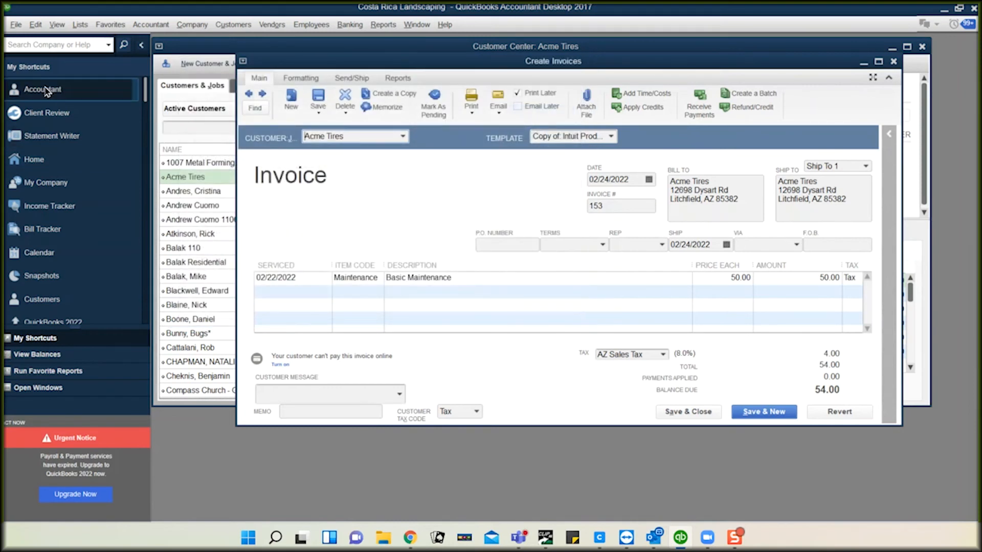
Step: Confirm Send Forms has no queued e-mails, close it, and minimise QuickBooks
{"action": "left_click", "coordinate": [16, 25]}
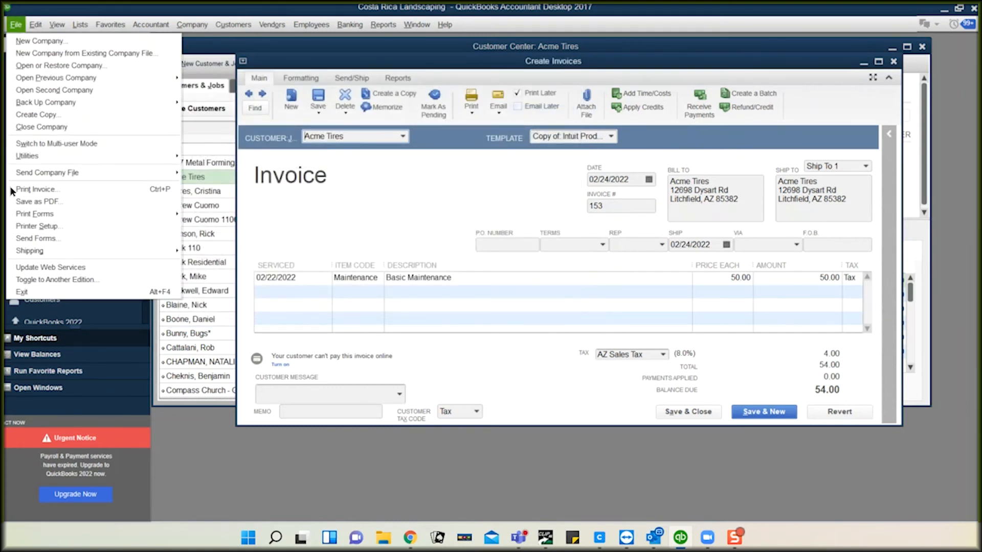
{"action": "left_click", "coordinate": [31, 238]}
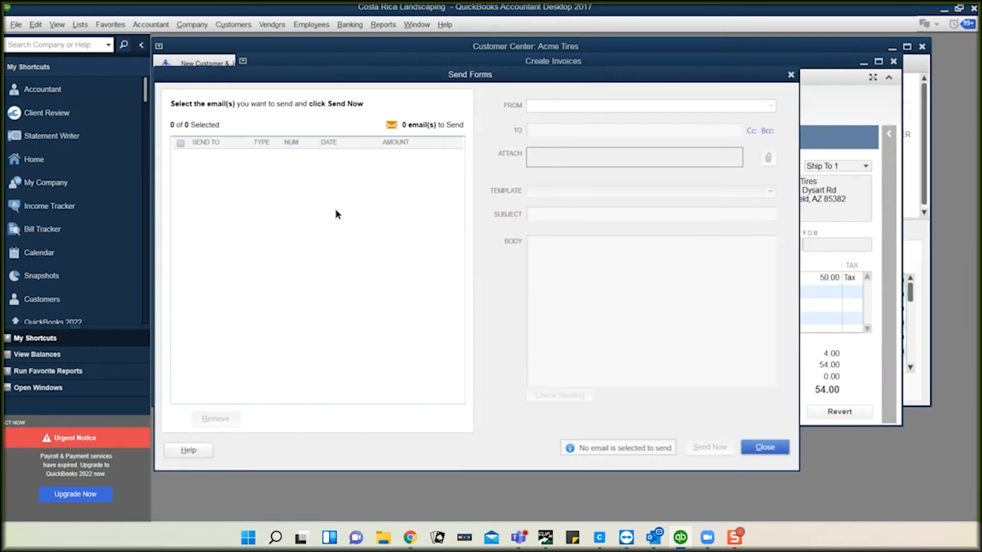
{"action": "left_click", "coordinate": [766, 448]}
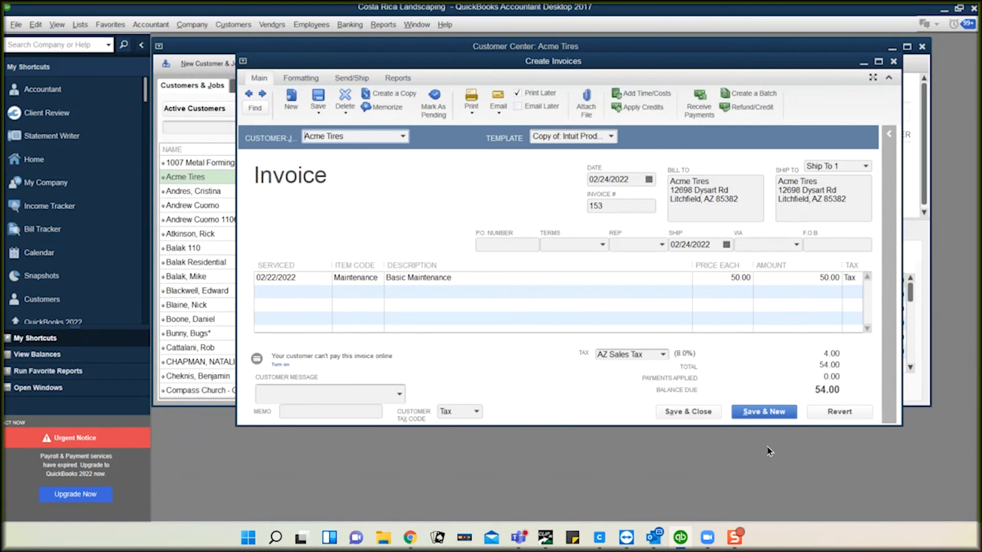
{"action": "left_click", "coordinate": [943, 10]}
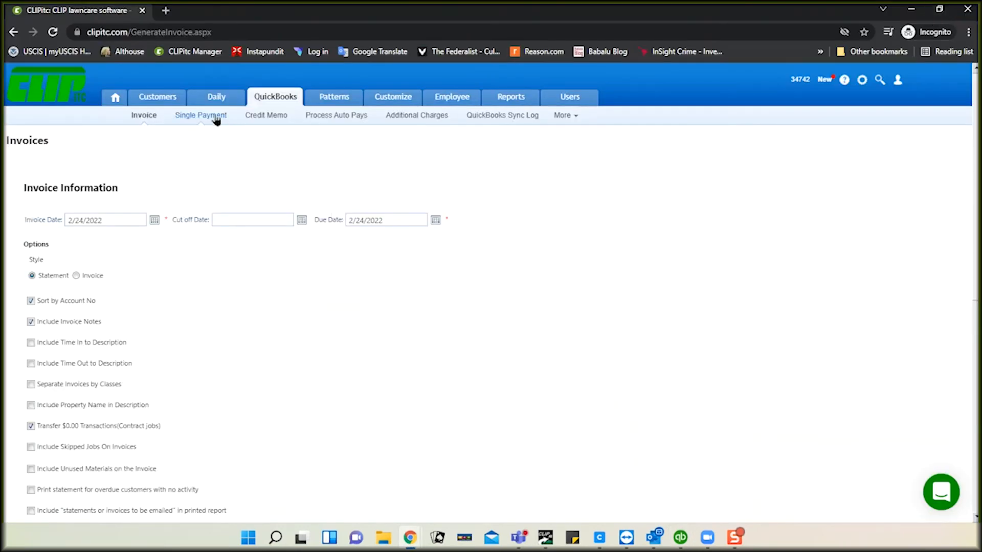
Step: On Single Payment, enable Enter Pre Paids and load customer 520 - Acme Tires
{"action": "left_click", "coordinate": [216, 117]}
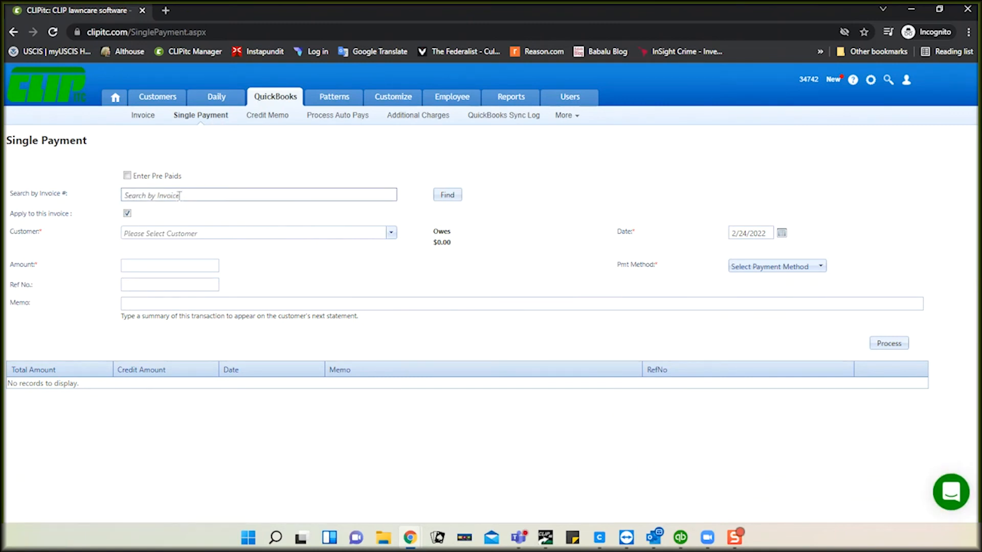
{"action": "left_click", "coordinate": [180, 195]}
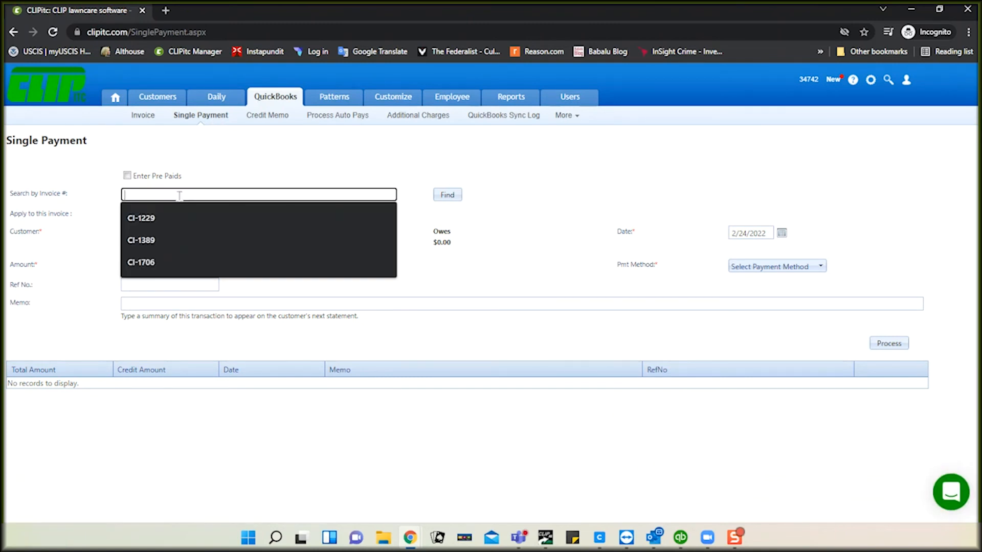
{"action": "left_click", "coordinate": [131, 176]}
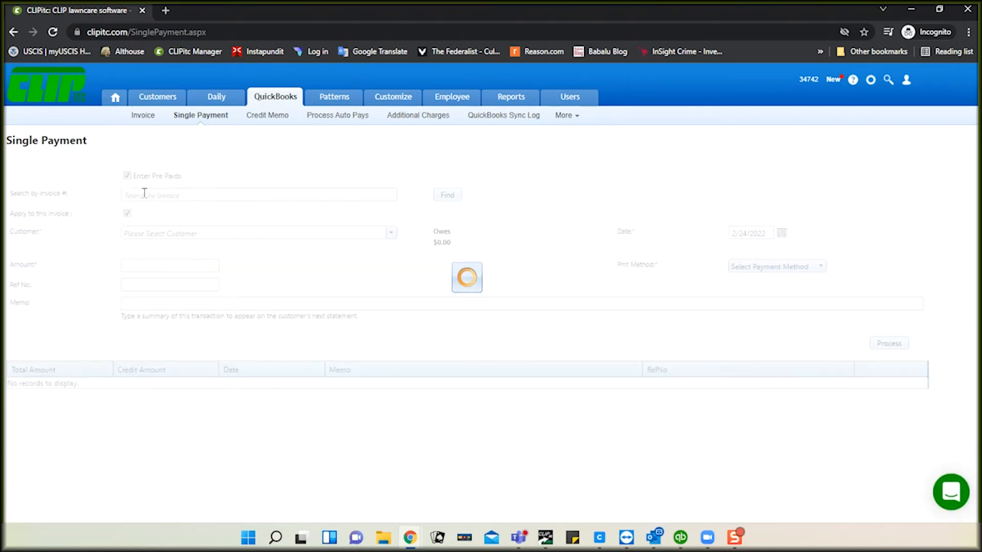
{"action": "left_click", "coordinate": [144, 193]}
{"action": "left_click", "coordinate": [217, 140]}
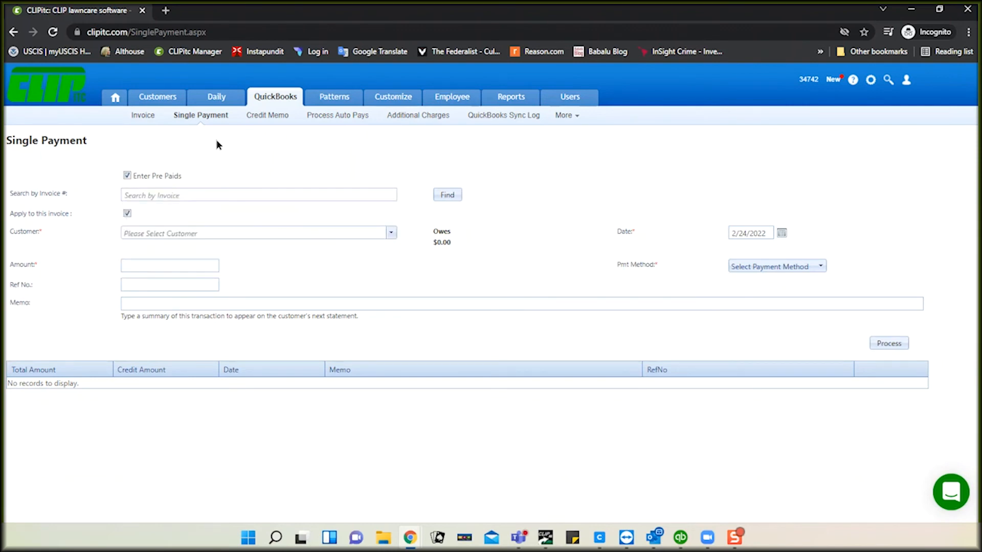
{"action": "left_click", "coordinate": [174, 232]}
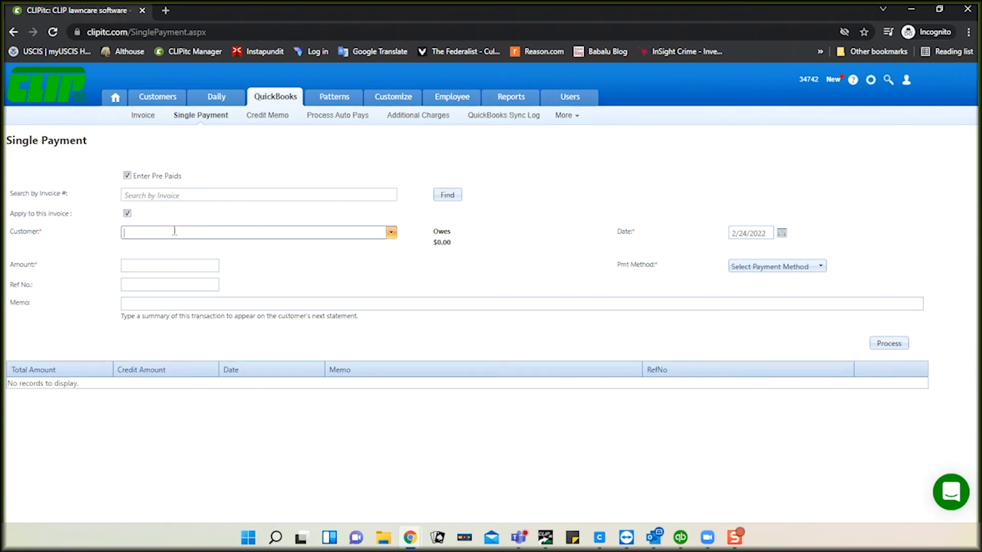
{"action": "type", "text": "acme"}
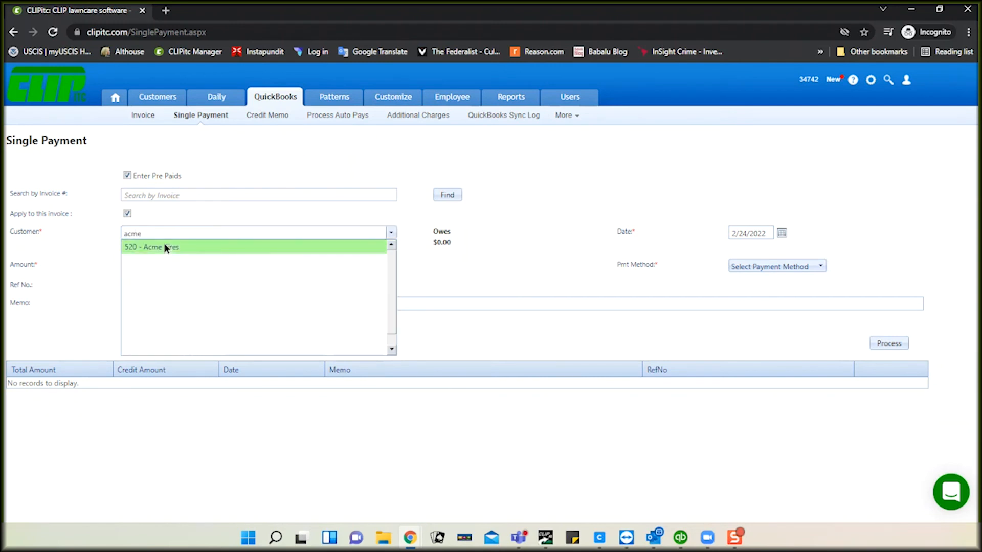
{"action": "left_click", "coordinate": [164, 247]}
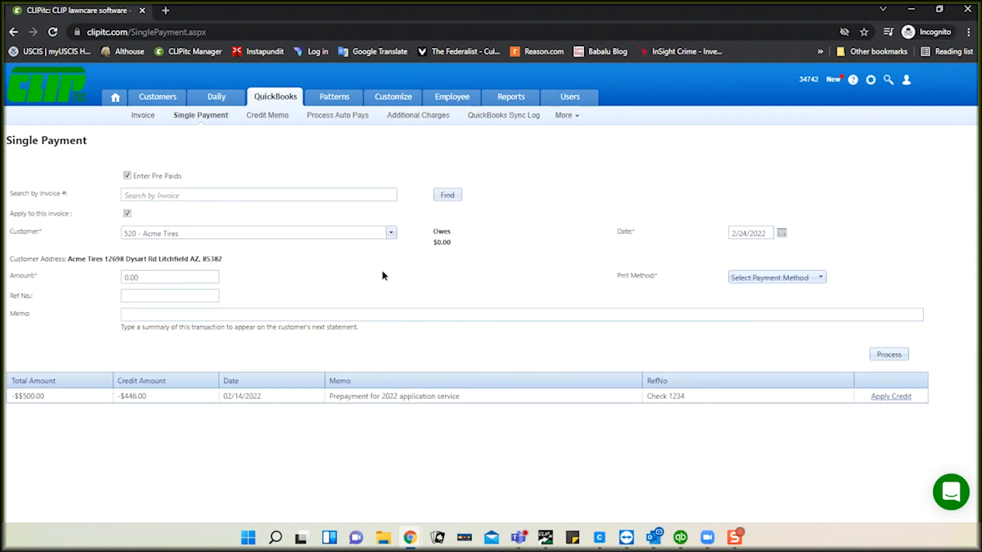
Step: Open Acme Tires from Customers and list its invoices, showing invoice 153 as Paid
{"action": "left_click", "coordinate": [156, 100]}
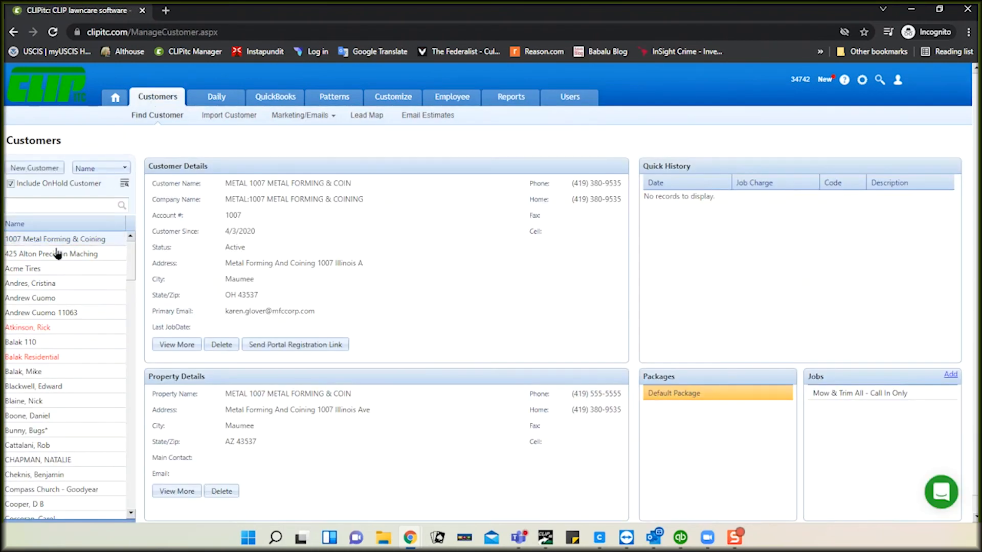
{"action": "double_click", "coordinate": [29, 270]}
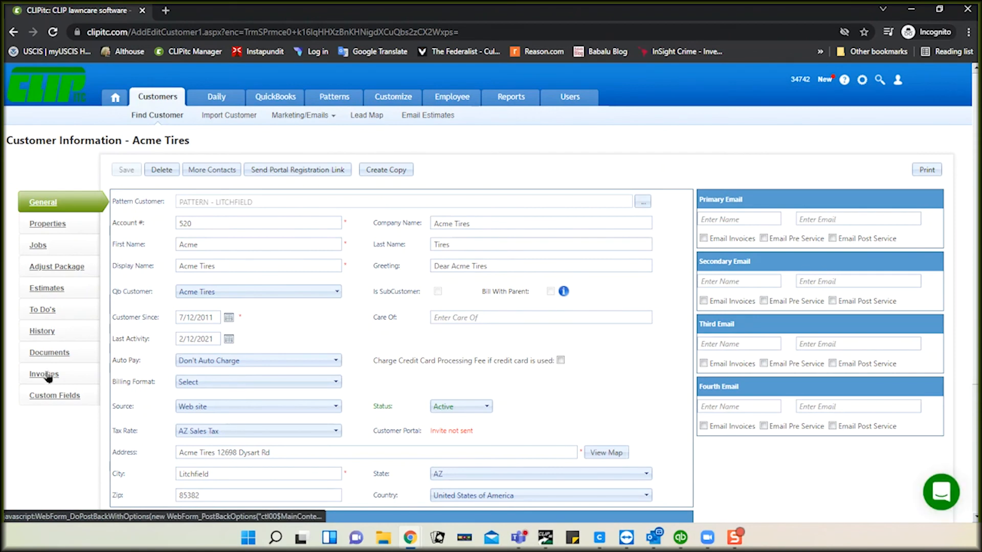
{"action": "left_click", "coordinate": [48, 375]}
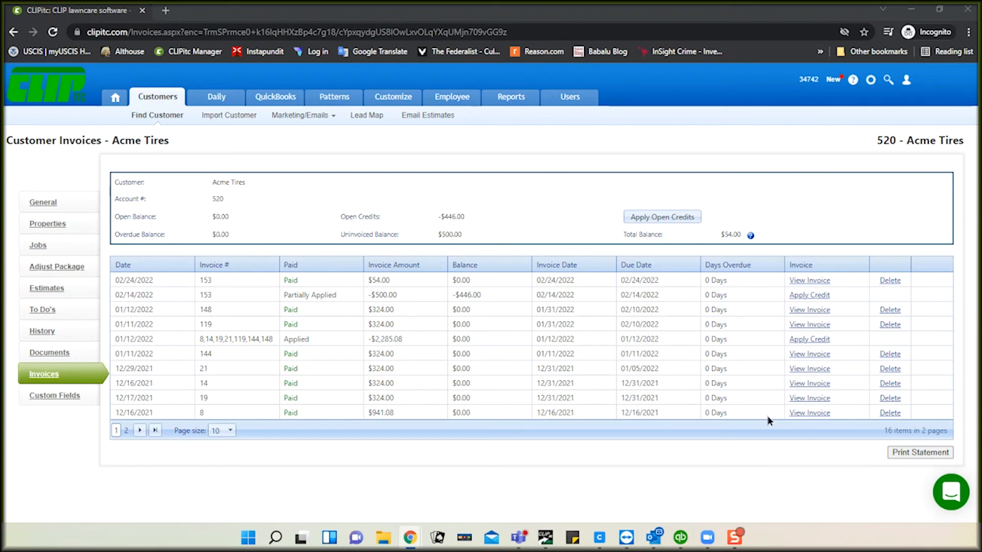
Step: Open the QuickBooks Item List and widen its Name column to show full item names
{"action": "left_click", "coordinate": [680, 537]}
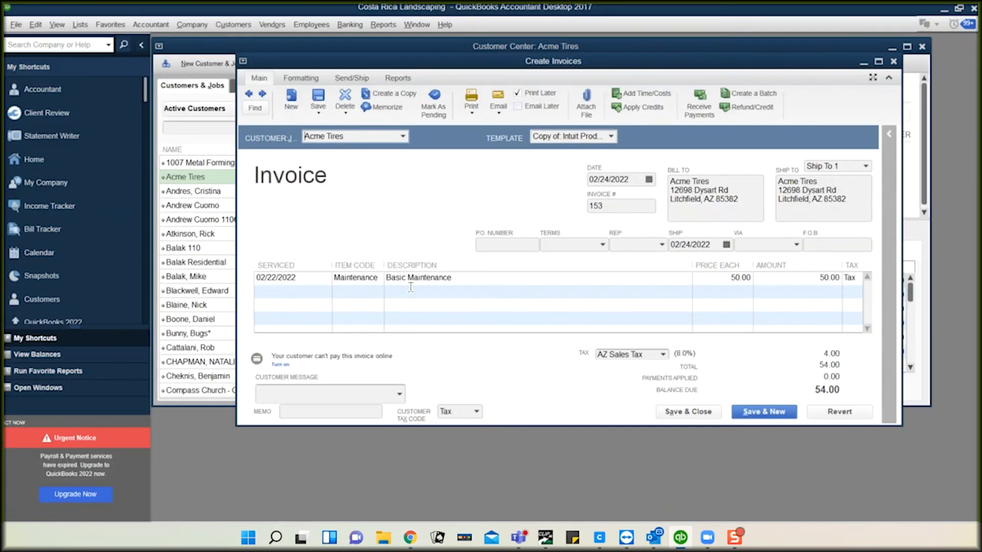
{"action": "left_click", "coordinate": [80, 25]}
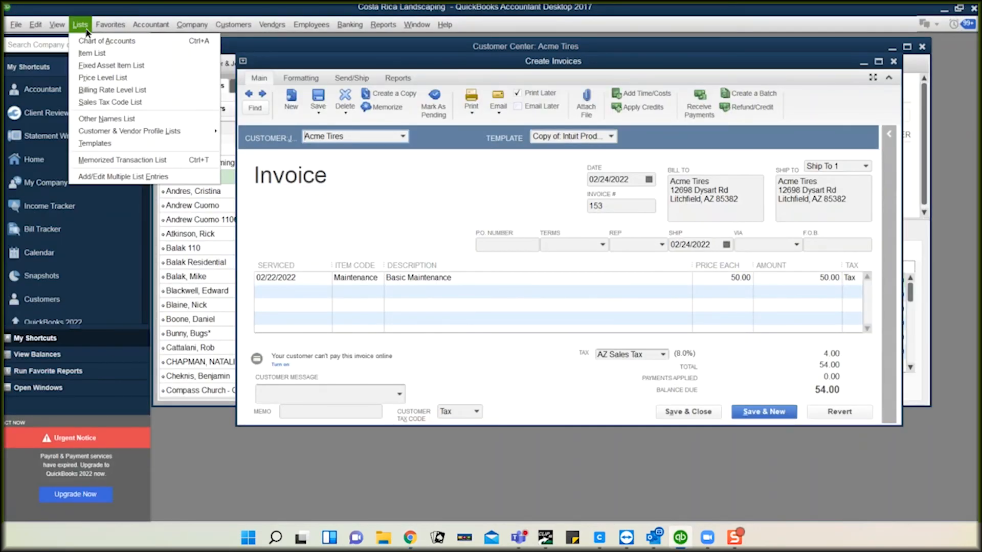
{"action": "left_click", "coordinate": [87, 46]}
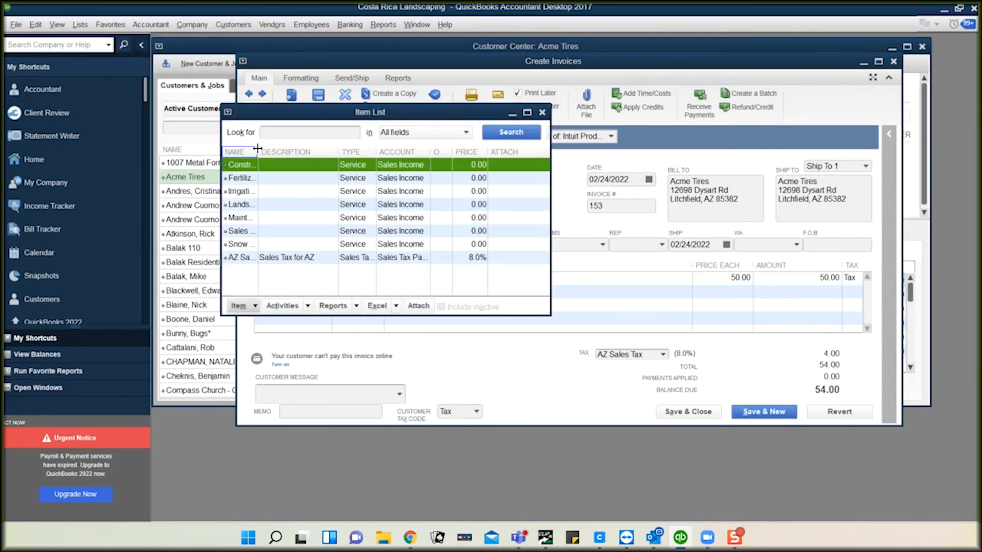
{"action": "left_click_drag", "start_coordinate": [259, 148], "coordinate": [311, 148]}
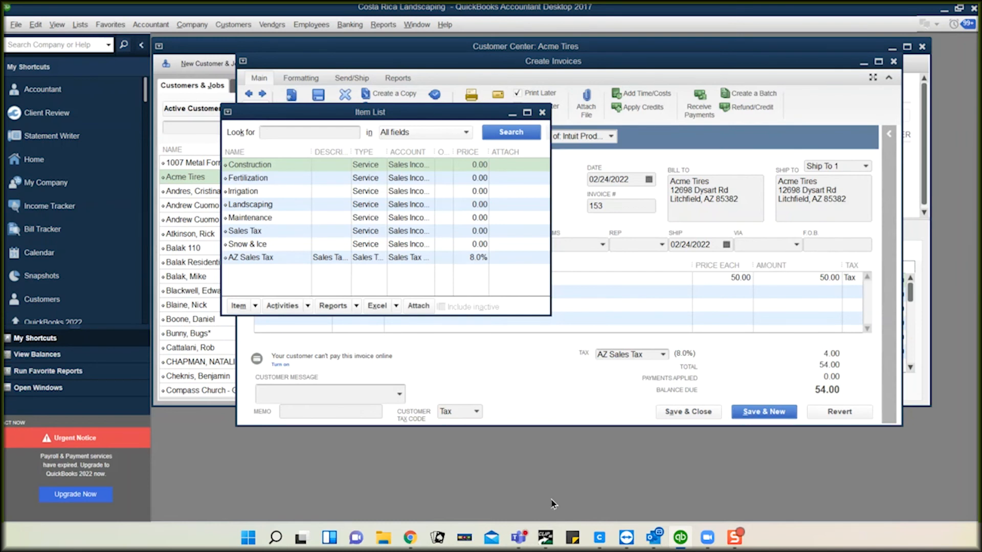
Step: Check Acme Tires' General info (AZ Sales Tax rate) in CLIPitc, then return to invoice generation
{"action": "mouse_move", "coordinate": [411, 539]}
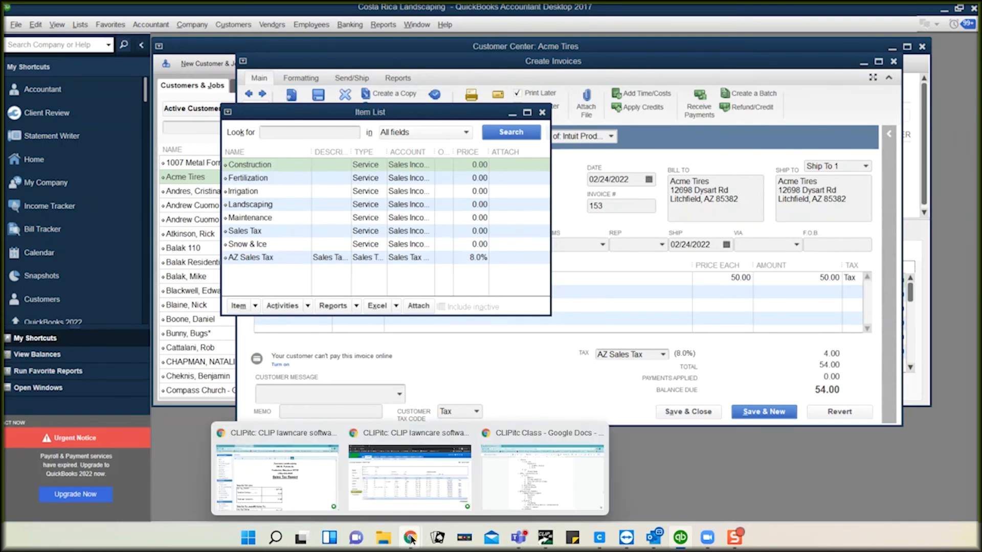
{"action": "left_click", "coordinate": [410, 482]}
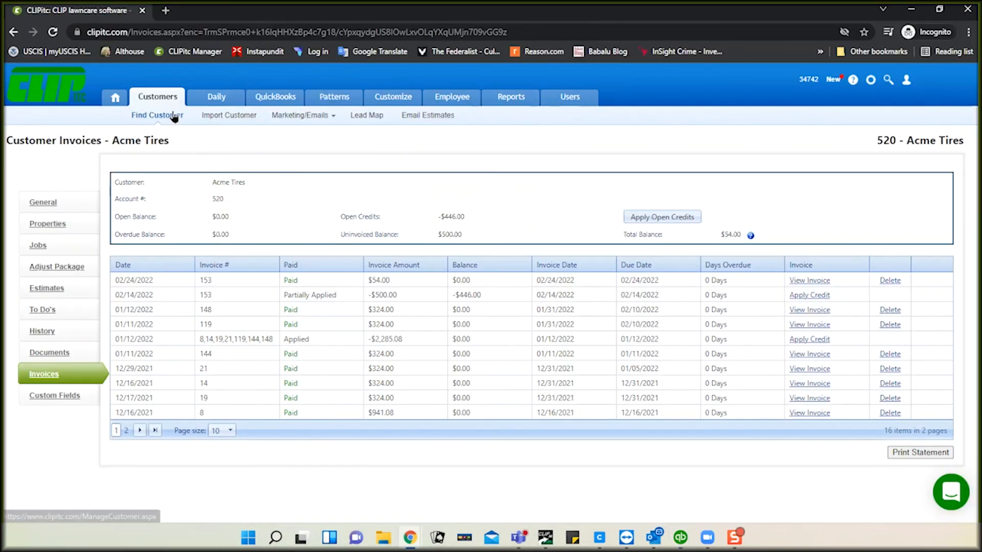
{"action": "left_click", "coordinate": [39, 205]}
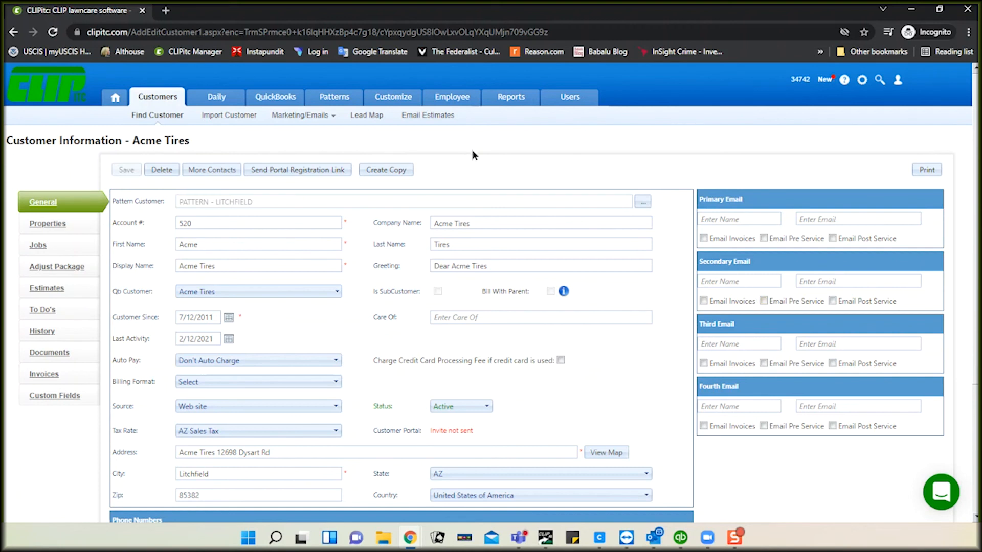
{"action": "left_click", "coordinate": [265, 103]}
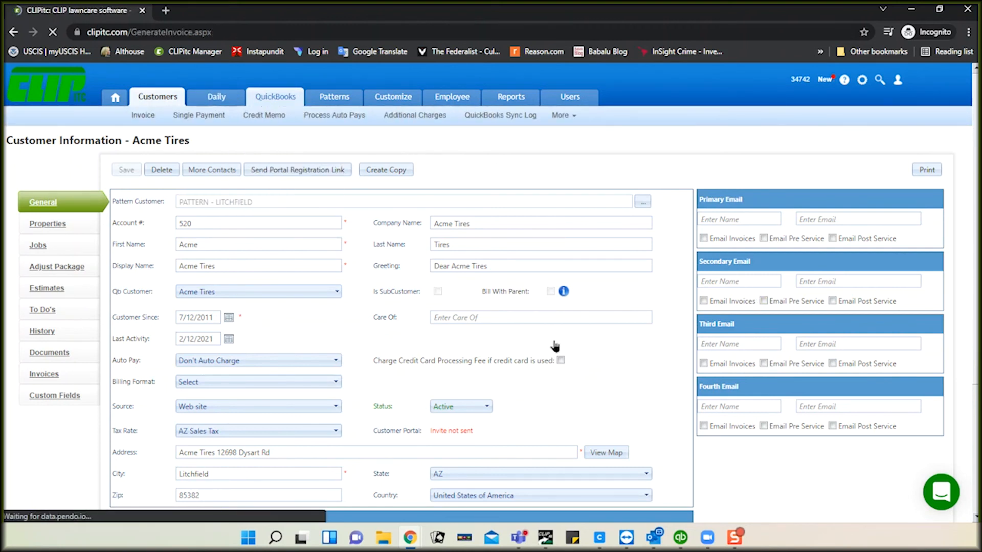
Step: Review today's batch 28 of one $54.00 invoice, now marked InvoicedAndSynched, under Invoice Batches Created Today
{"action": "scroll", "coordinate": [604, 384], "scroll_direction": "down", "scroll_amount": 8}
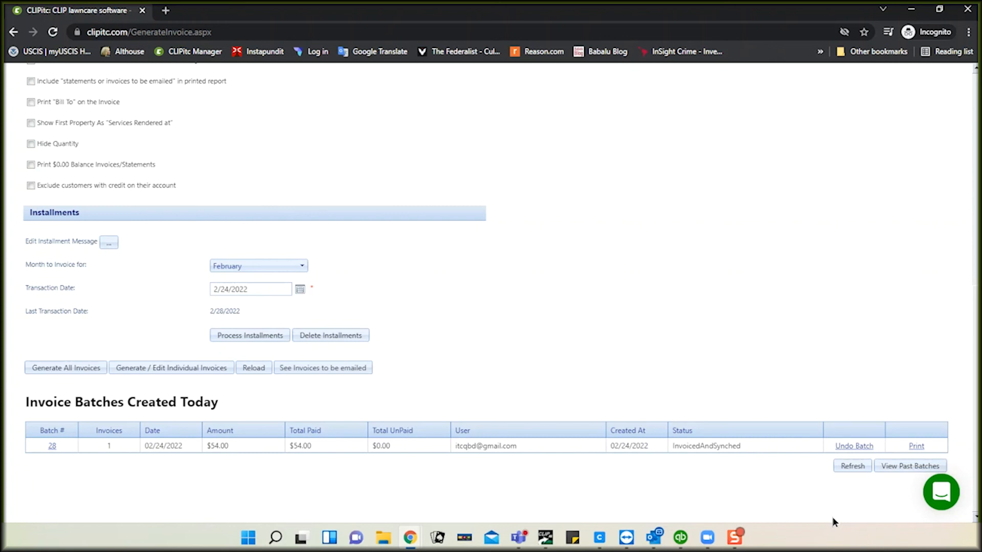
{"action": "scroll", "coordinate": [621, 305], "scroll_direction": "up", "scroll_amount": 8}
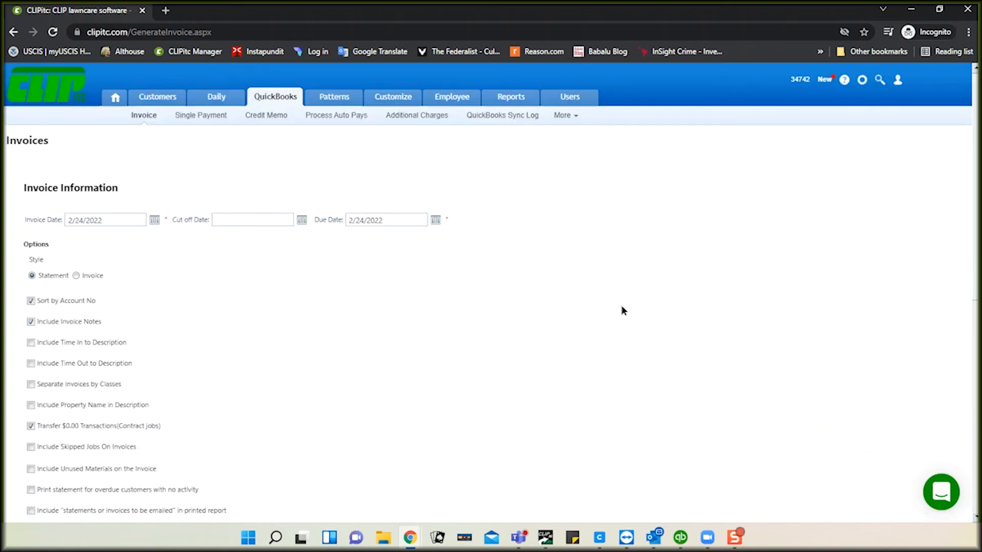
Step: Open a different customer's General information record from the Customers list
{"action": "left_click", "coordinate": [163, 98]}
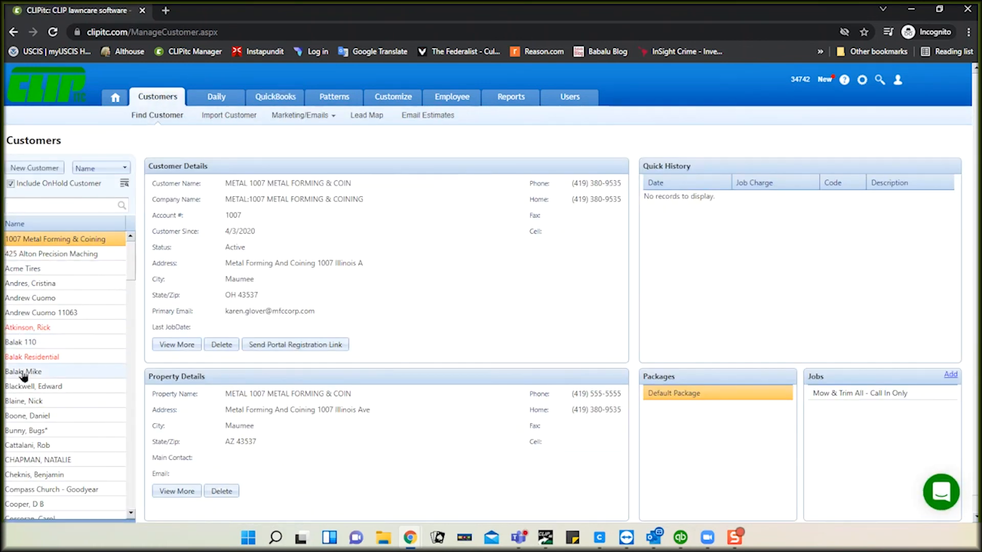
{"action": "left_click", "coordinate": [23, 372]}
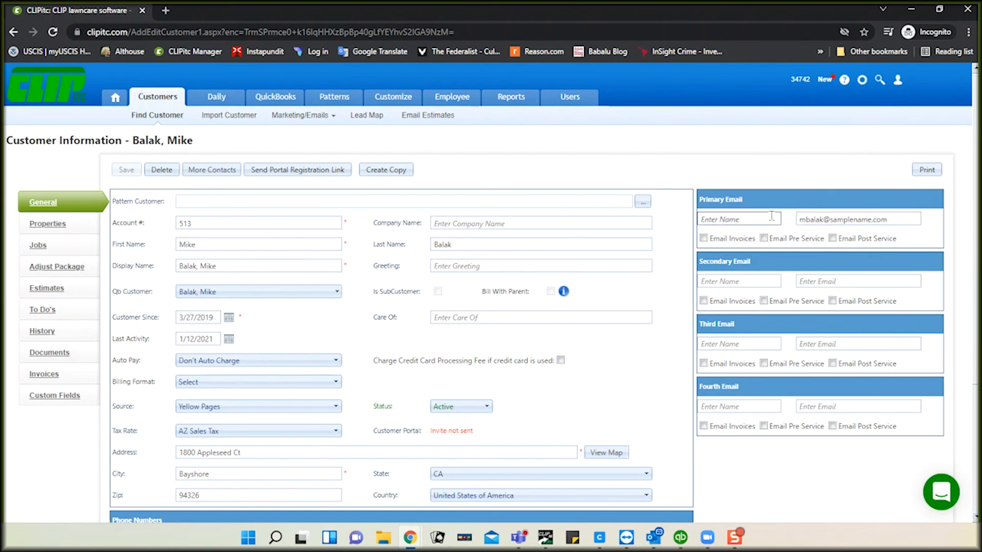
Step: Turn on Email Invoices for this customer's primary email address and save the record
{"action": "left_click", "coordinate": [704, 238]}
{"action": "left_click", "coordinate": [838, 281]}
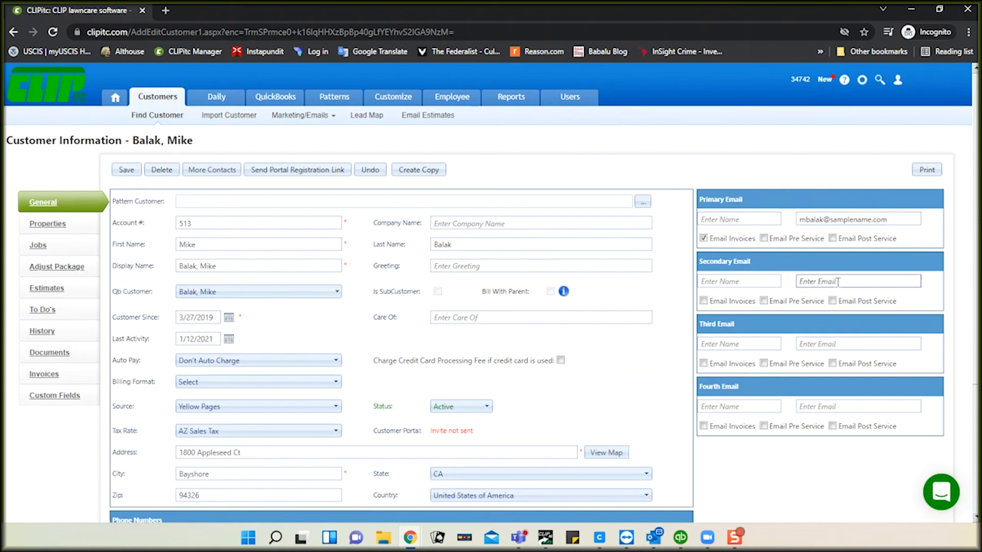
{"action": "left_click", "coordinate": [784, 284]}
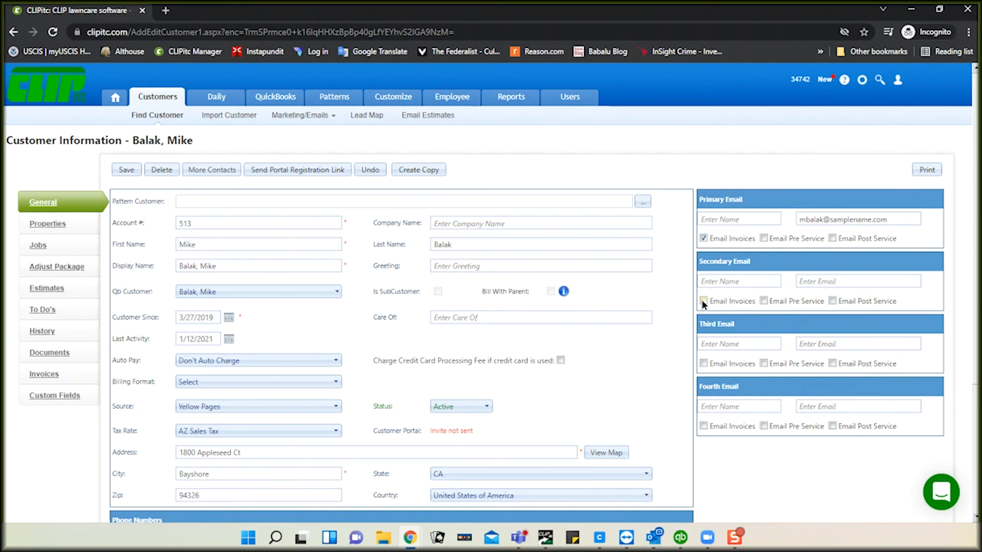
{"action": "left_click", "coordinate": [827, 279]}
{"action": "left_click", "coordinate": [229, 266]}
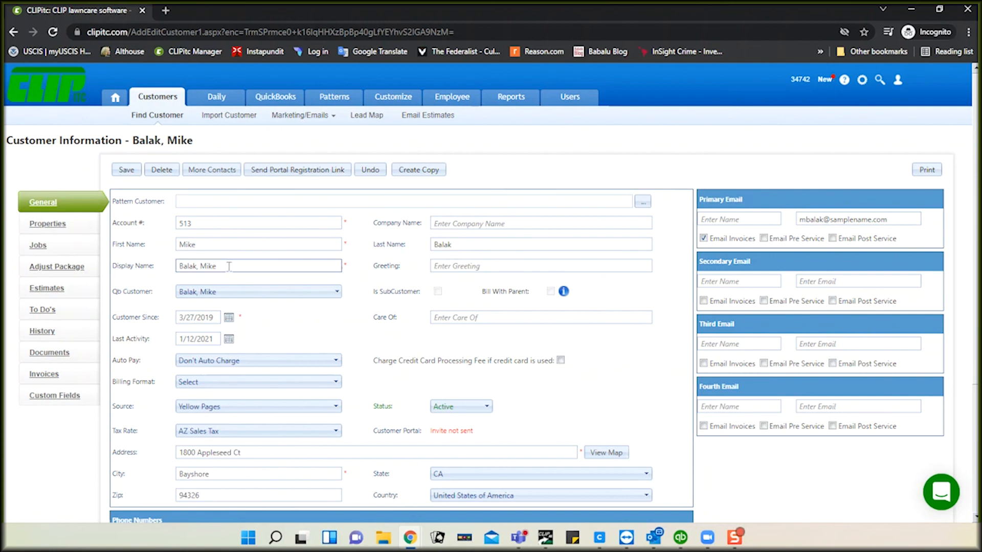
{"action": "left_click", "coordinate": [259, 245]}
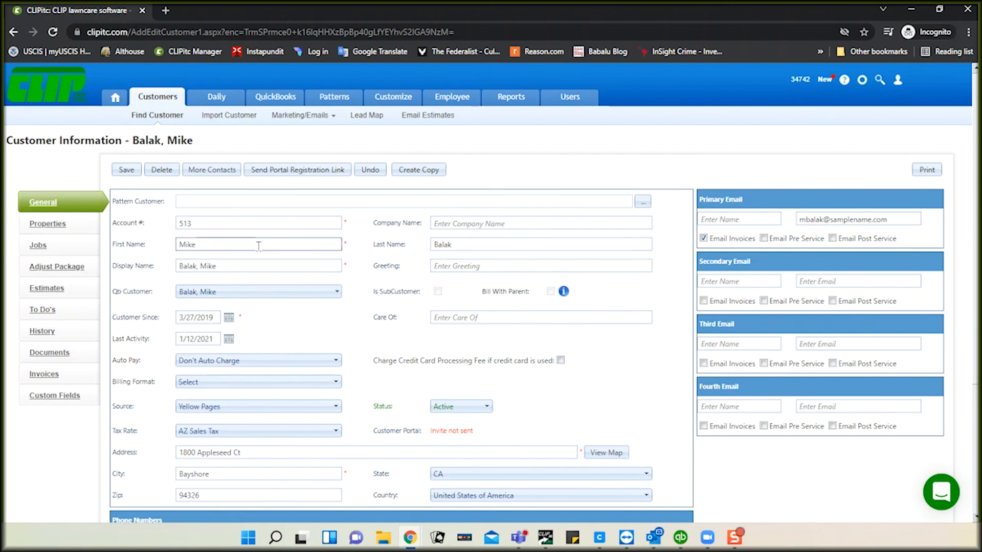
{"action": "left_click", "coordinate": [127, 169]}
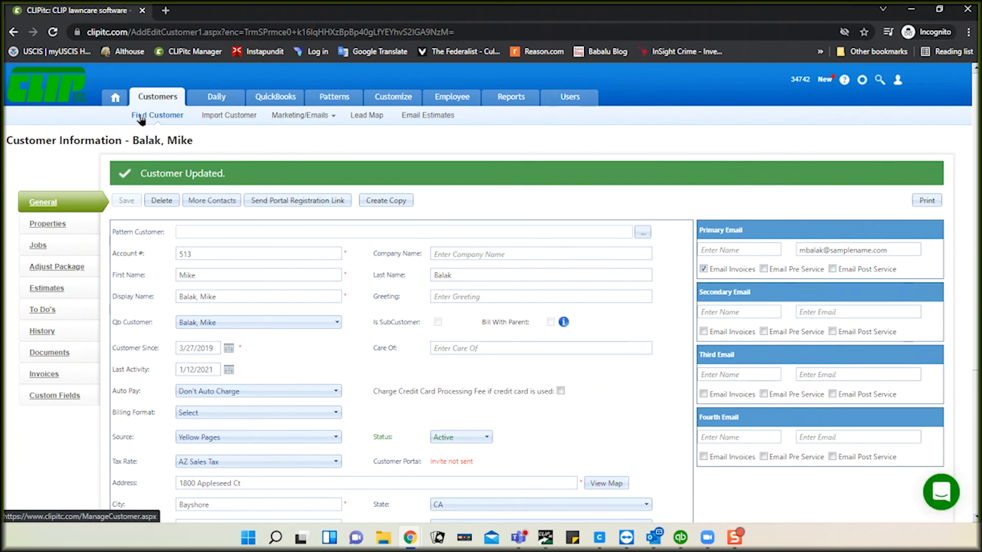
Step: Start a new customer without a pattern and enter first and last name, keeping the auto-filled display name
{"action": "left_click", "coordinate": [141, 117]}
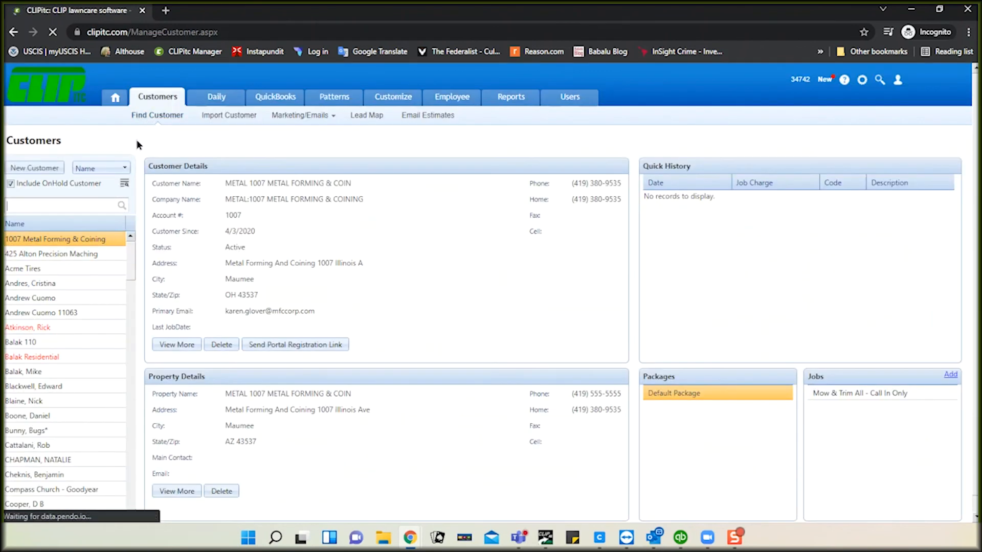
{"action": "left_click", "coordinate": [47, 169]}
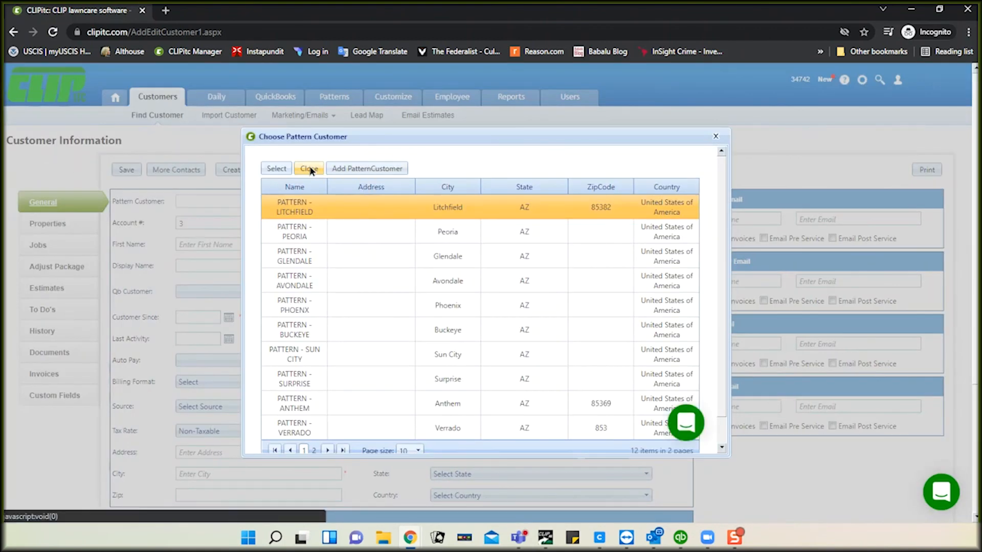
{"action": "left_click", "coordinate": [309, 169]}
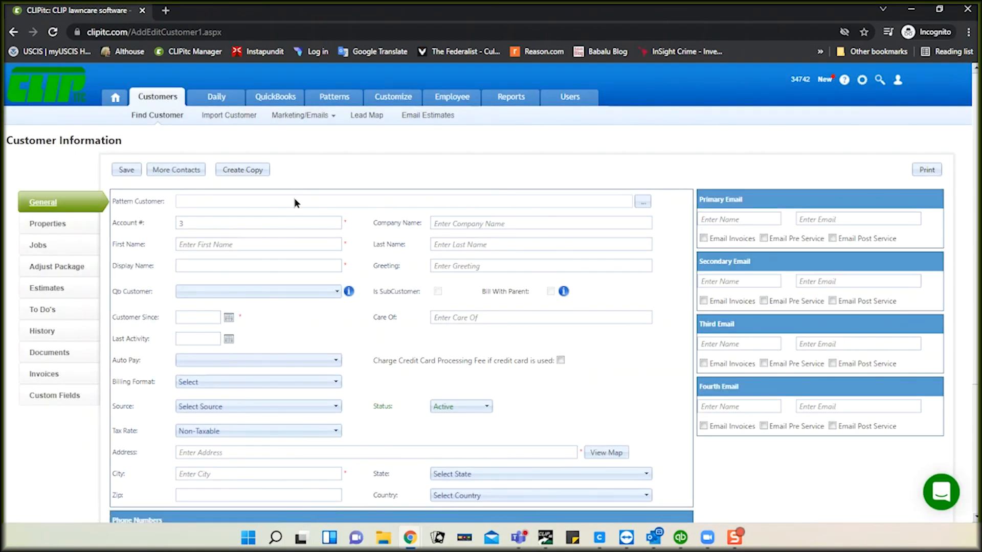
{"action": "left_click", "coordinate": [284, 245]}
{"action": "left_click", "coordinate": [284, 245]}
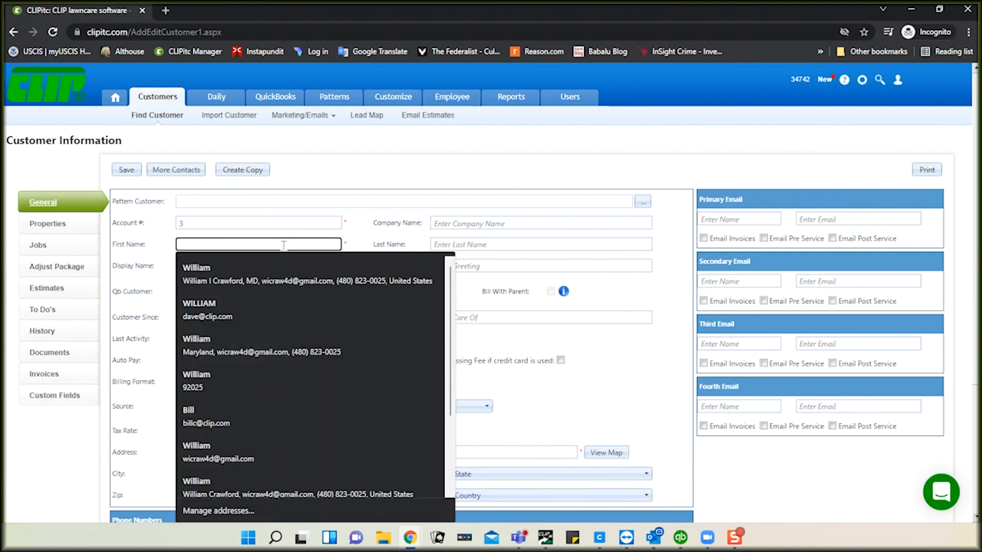
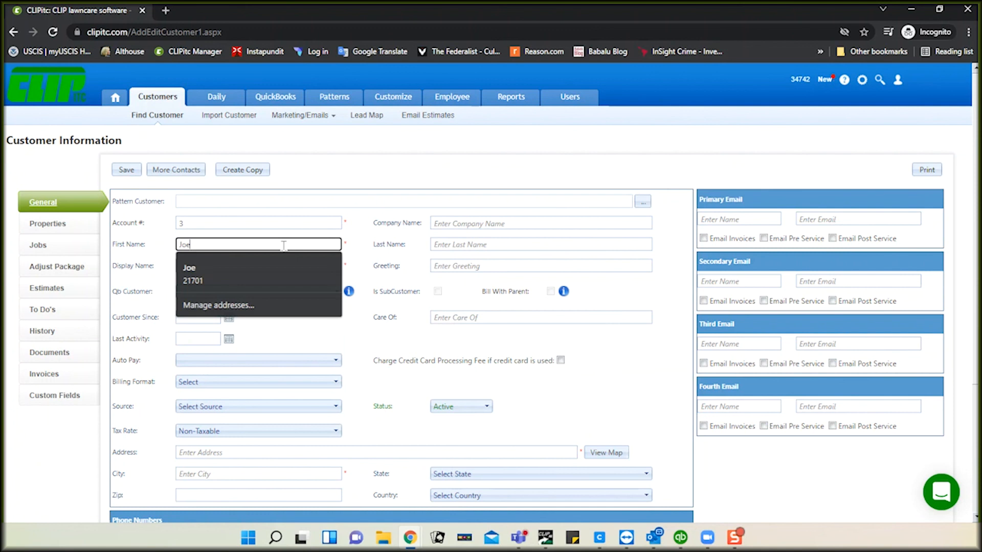
{"action": "key", "text": "Tab"}
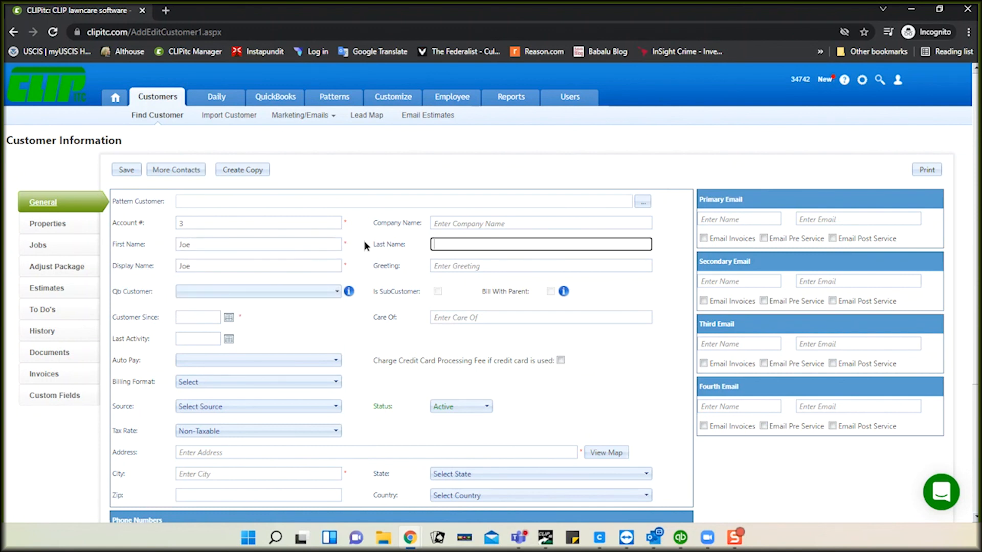
{"action": "key", "text": "Tab"}
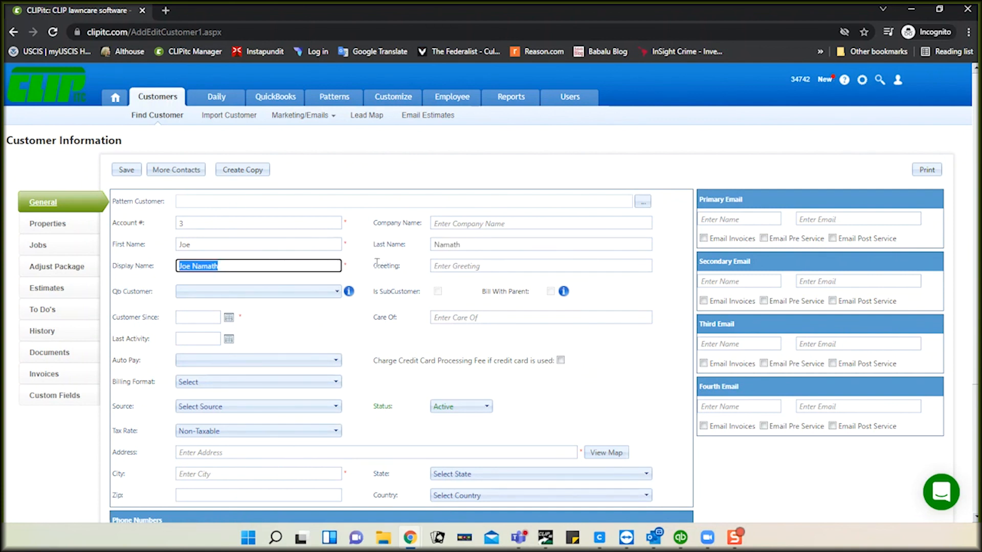
{"action": "left_click", "coordinate": [362, 260]}
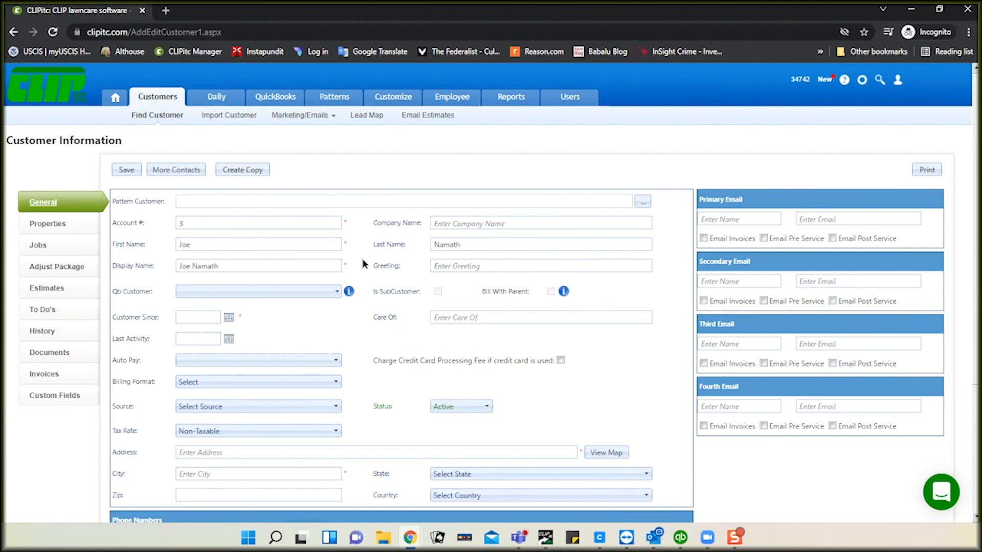
{"action": "left_click", "coordinate": [300, 263]}
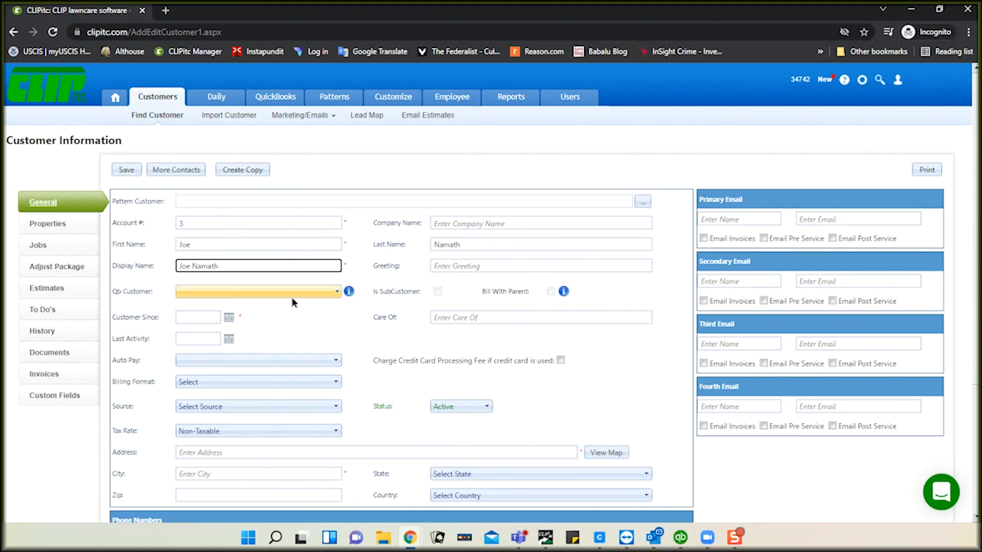
Step: Set Customer Since to 2/24/2022, fill the street address from a suggestion, and save the customer
{"action": "left_click", "coordinate": [229, 321]}
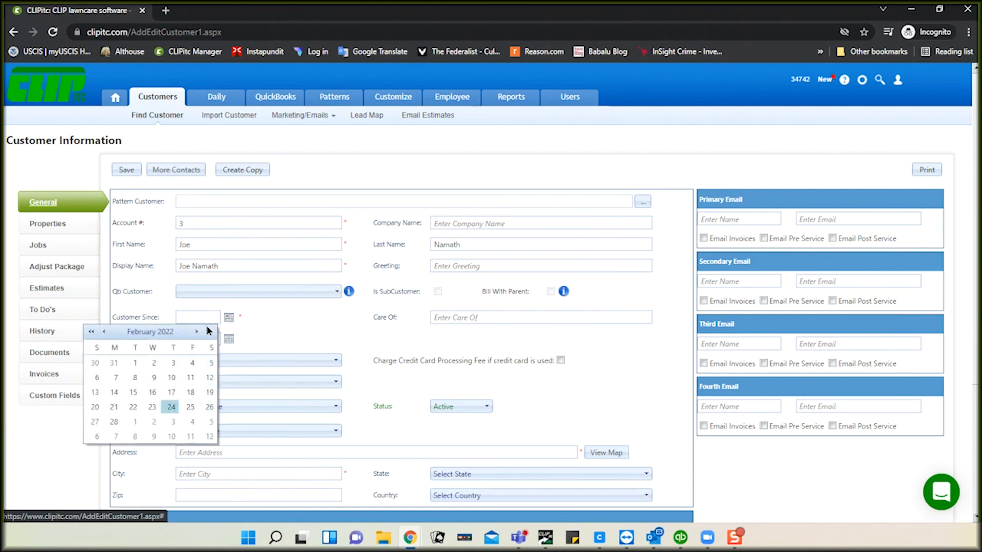
{"action": "left_click", "coordinate": [173, 408]}
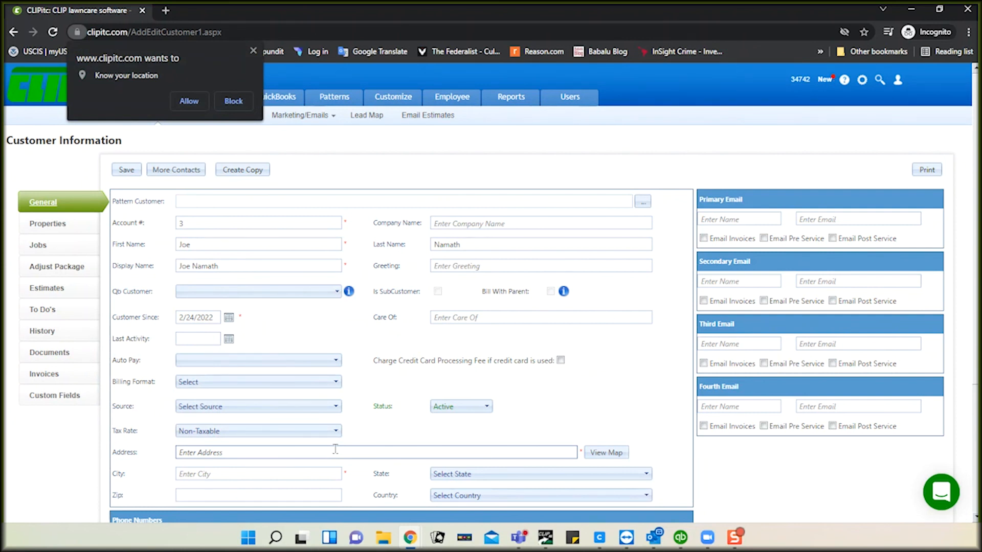
{"action": "left_click", "coordinate": [188, 105]}
{"action": "left_click", "coordinate": [250, 451]}
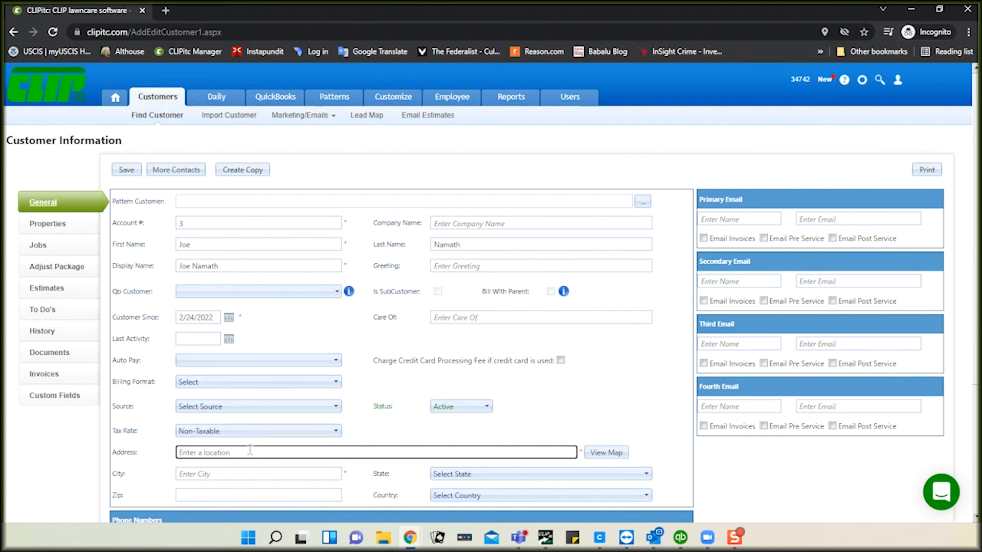
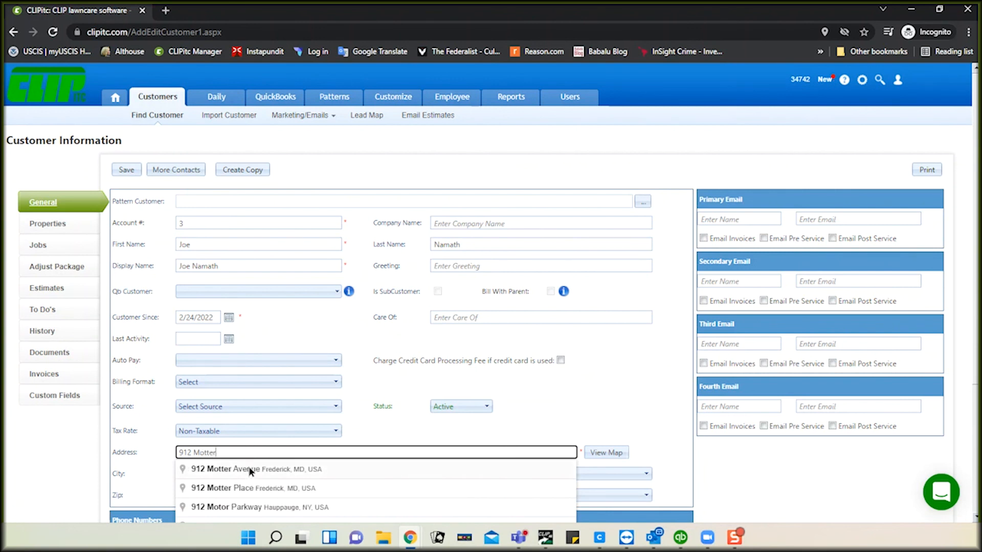
{"action": "left_click", "coordinate": [251, 470]}
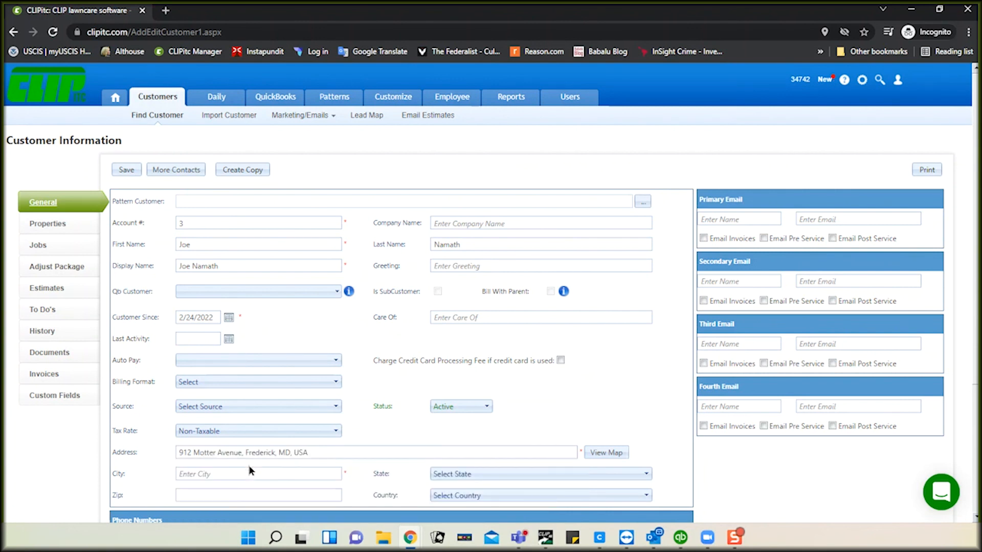
{"action": "left_click", "coordinate": [126, 170]}
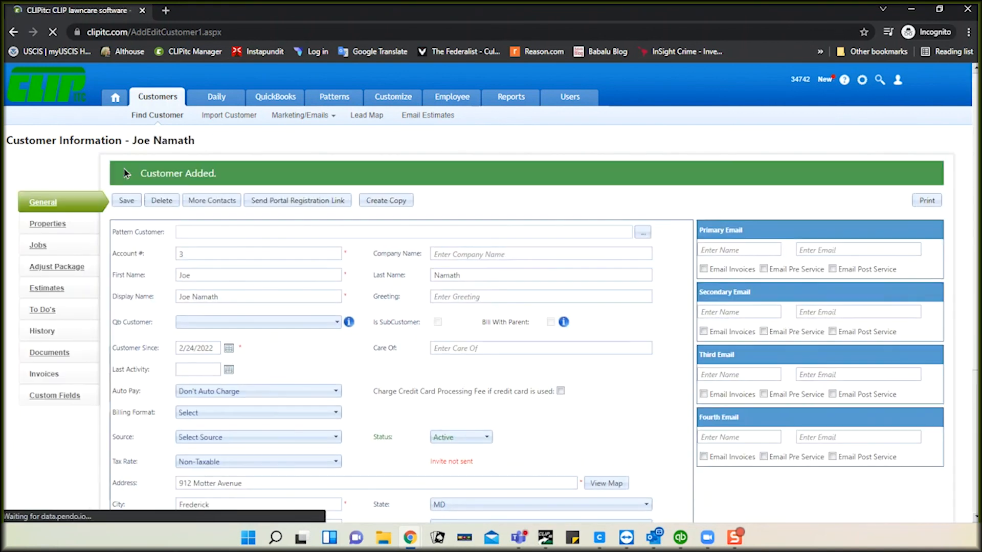
{"action": "left_click", "coordinate": [682, 538]}
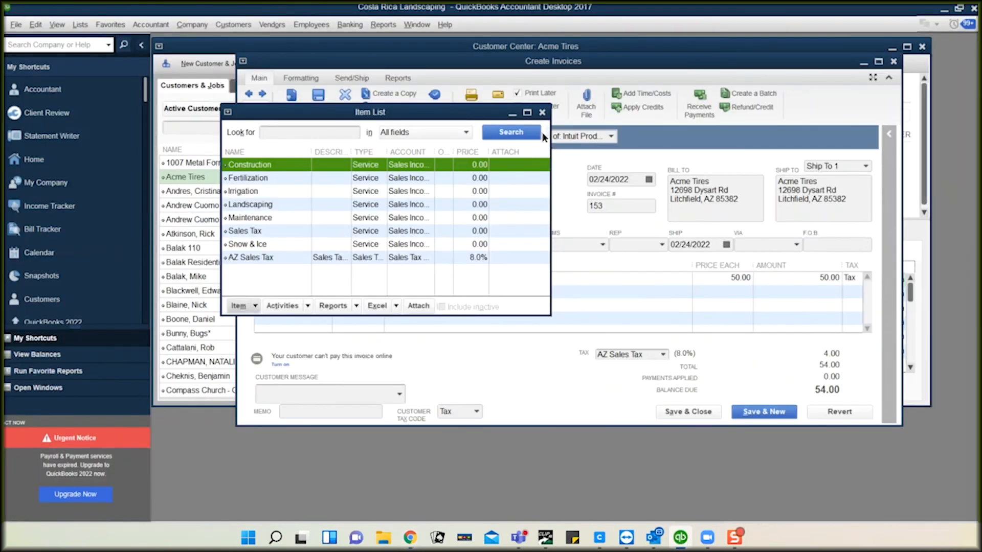
Step: Run the Web Connector sync from QuickBooks and check the new customer in the Customer Center
{"action": "left_click", "coordinate": [543, 113]}
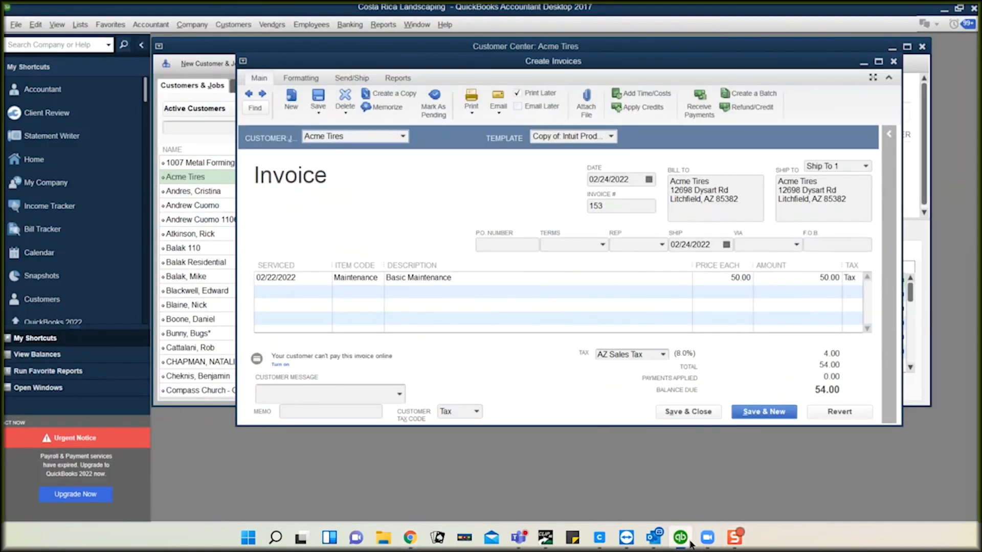
{"action": "mouse_move", "coordinate": [667, 526]}
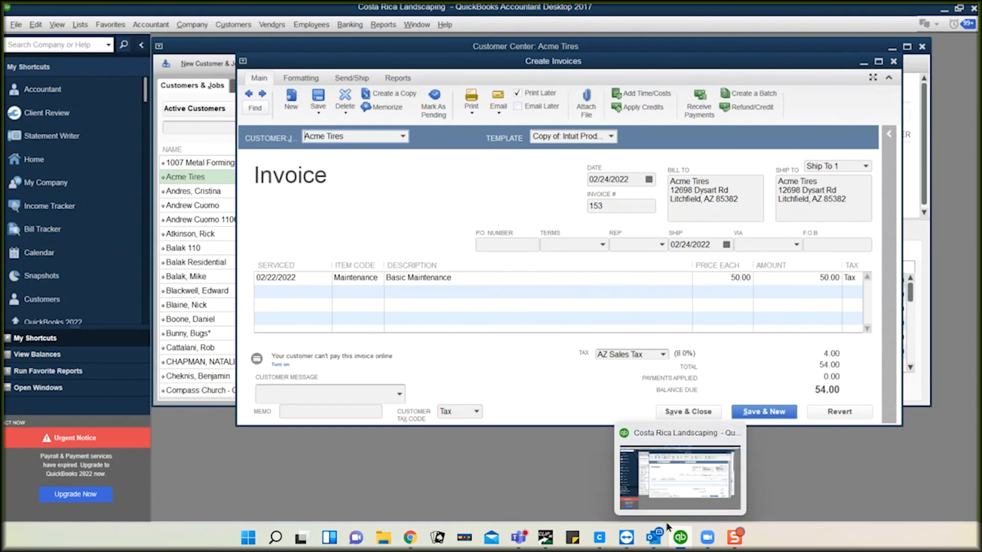
{"action": "left_click", "coordinate": [16, 25]}
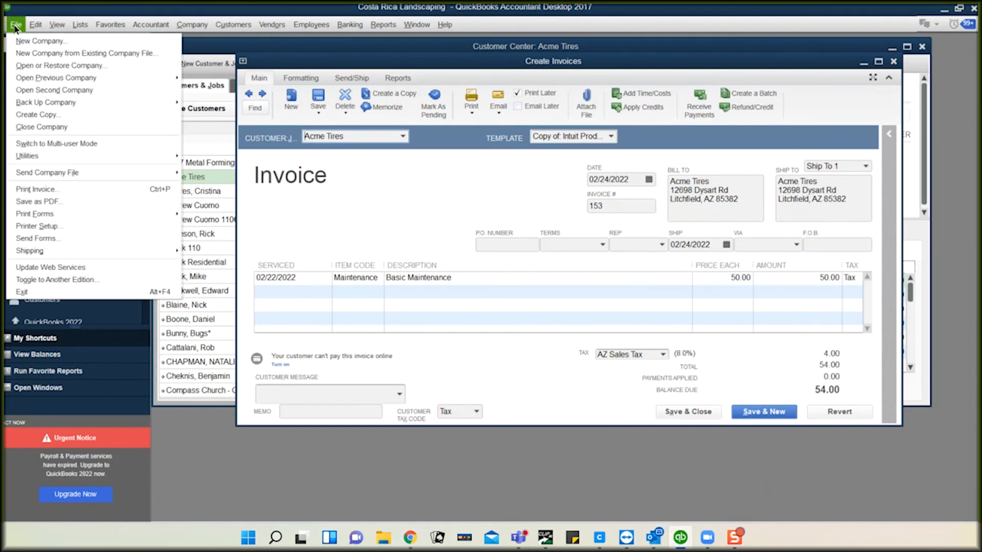
{"action": "left_click", "coordinate": [58, 268]}
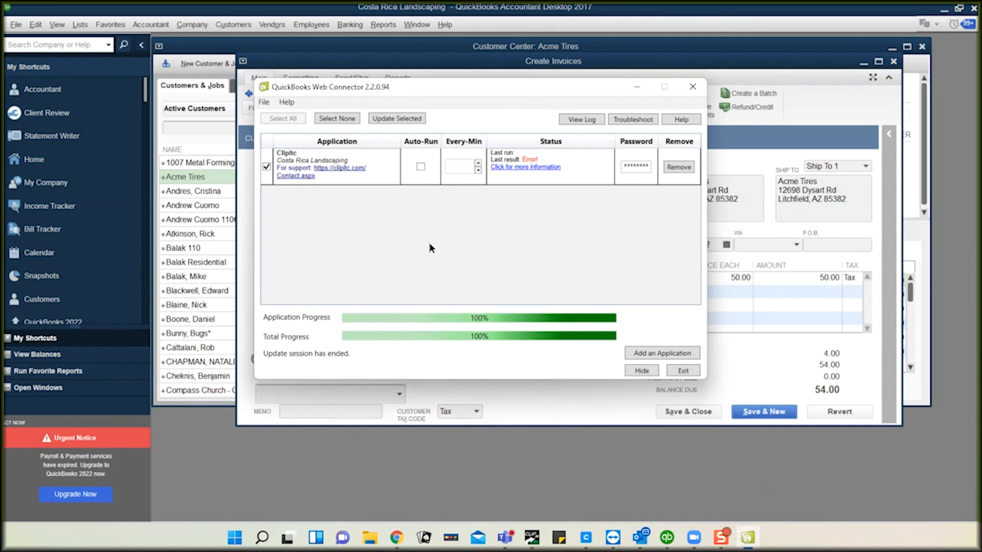
{"action": "left_click", "coordinate": [404, 120]}
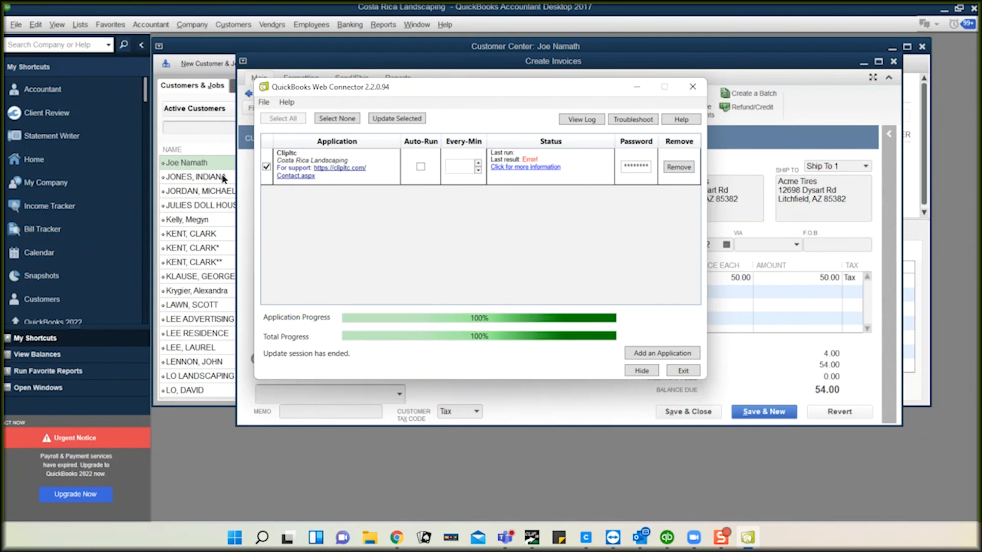
{"action": "left_click", "coordinate": [197, 163]}
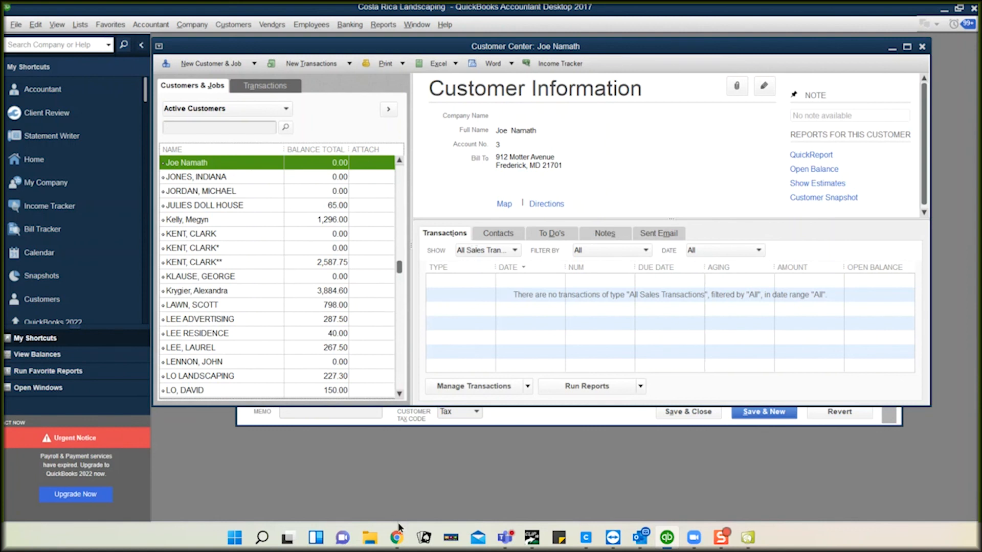
{"action": "left_click", "coordinate": [944, 11]}
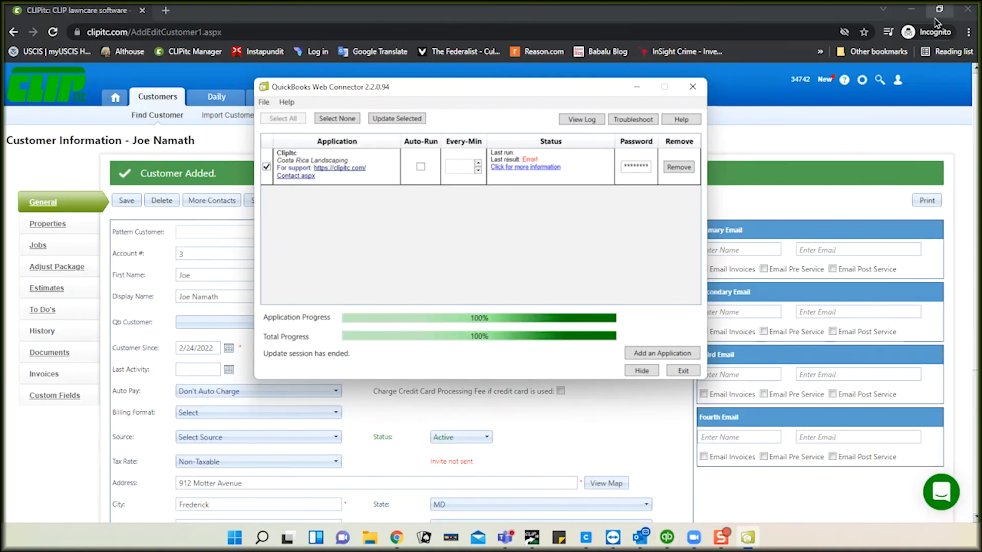
Step: Close the Web Connector, look over Settings > Company Info, then return to the Customers page
{"action": "left_click", "coordinate": [692, 88]}
{"action": "left_click", "coordinate": [861, 81]}
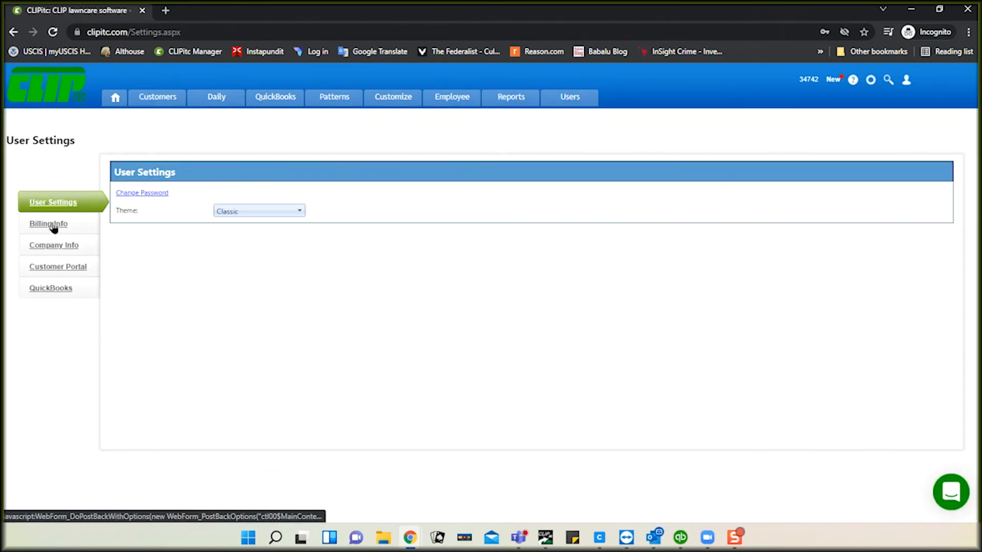
{"action": "left_click", "coordinate": [51, 249]}
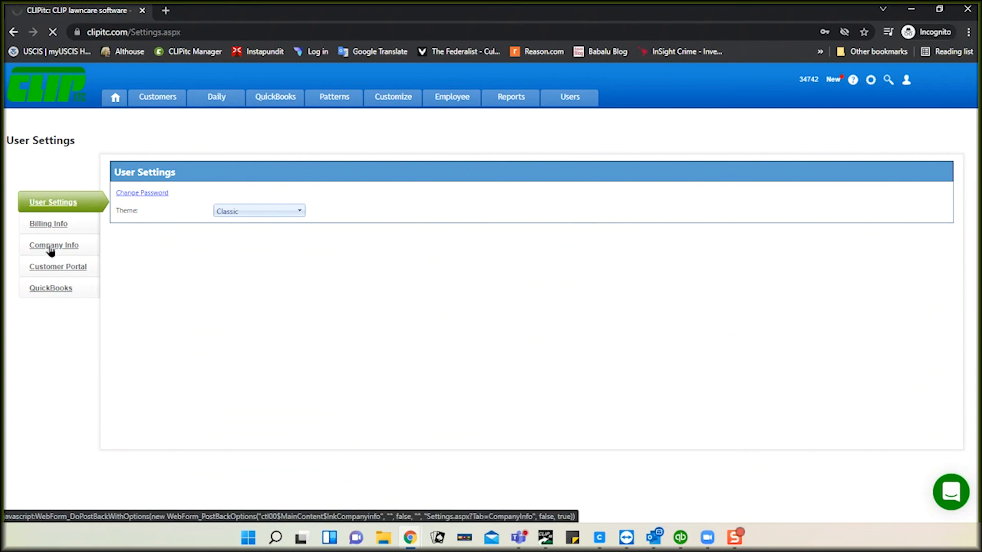
{"action": "scroll", "coordinate": [452, 278], "scroll_direction": "down", "scroll_amount": 2}
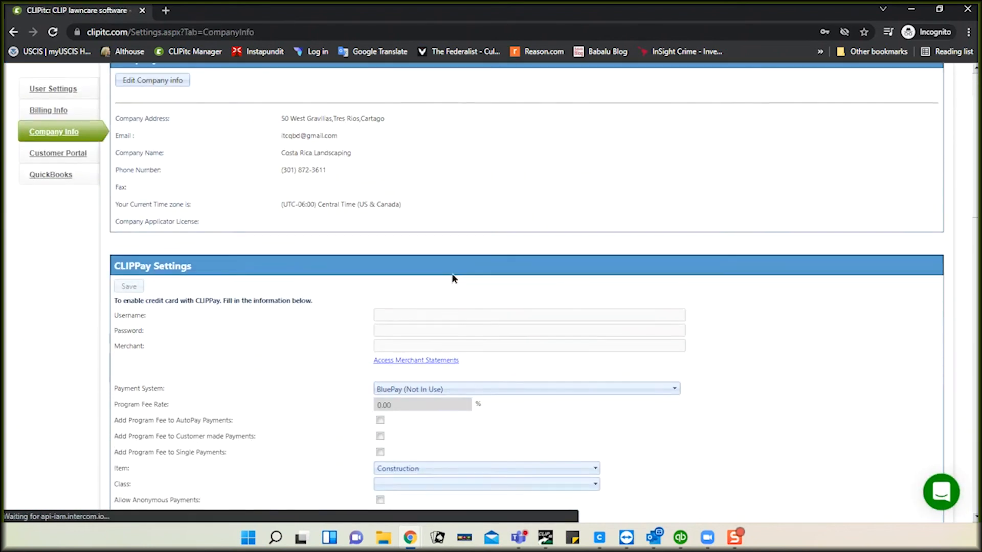
{"action": "scroll", "coordinate": [452, 278], "scroll_direction": "down", "scroll_amount": 1}
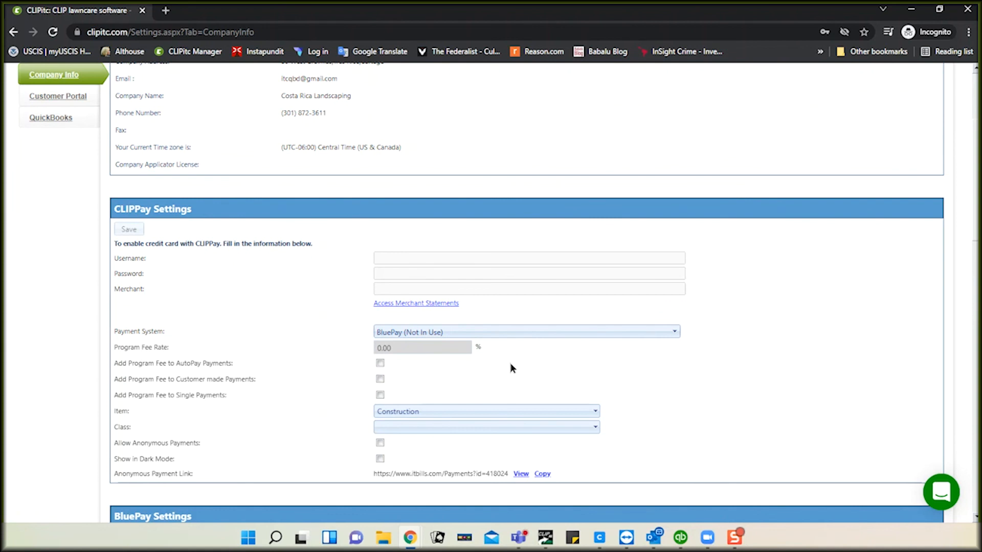
{"action": "scroll", "coordinate": [288, 191], "scroll_direction": "up", "scroll_amount": 3}
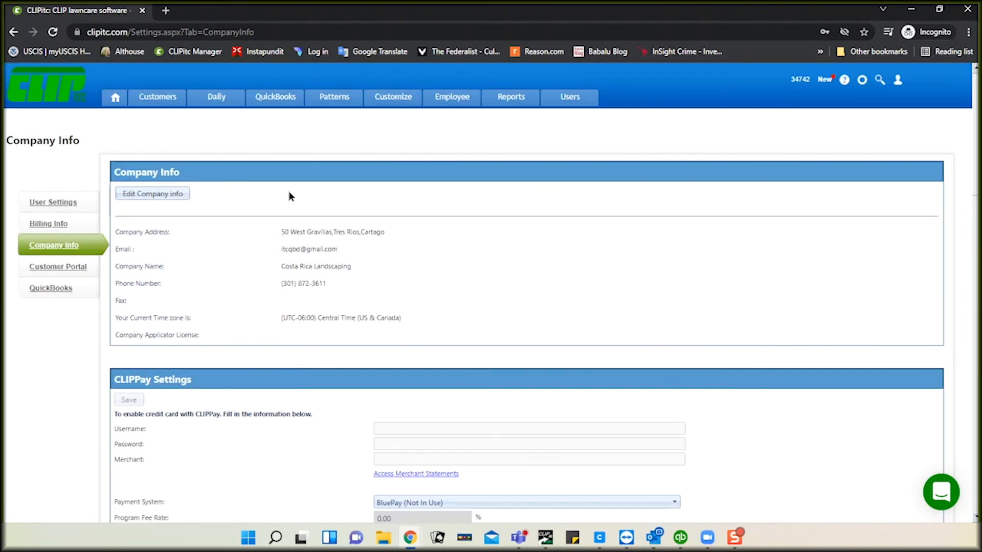
{"action": "left_click", "coordinate": [158, 100]}
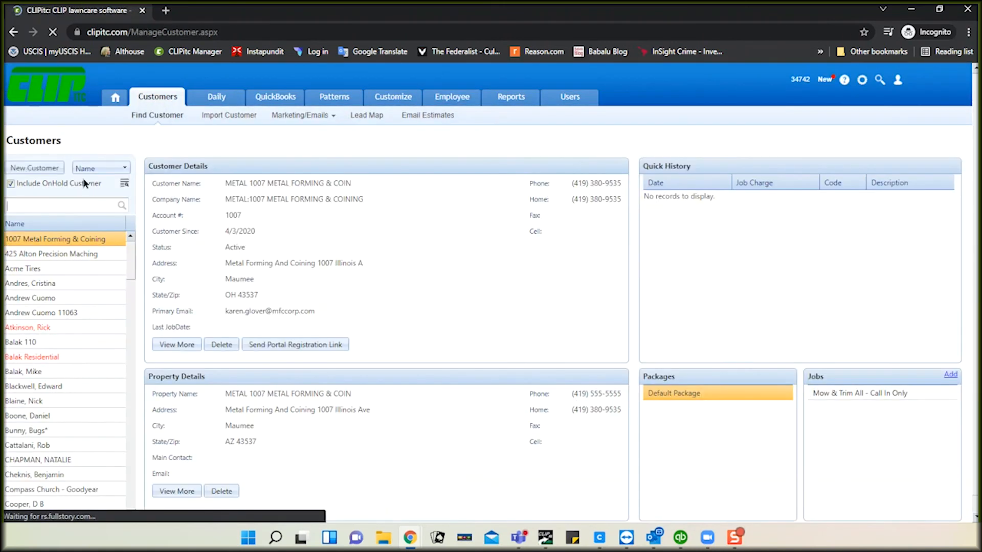
Step: Find the new customer by name and set its Qb Customer to the matching QuickBooks customer
{"action": "left_click", "coordinate": [60, 200]}
{"action": "type", "text": "joe"}
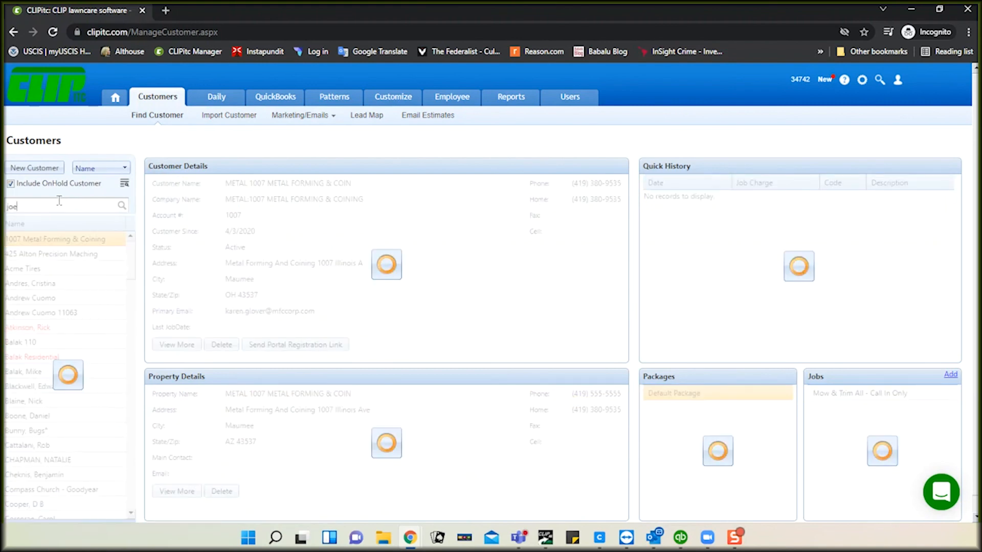
{"action": "double_click", "coordinate": [27, 241]}
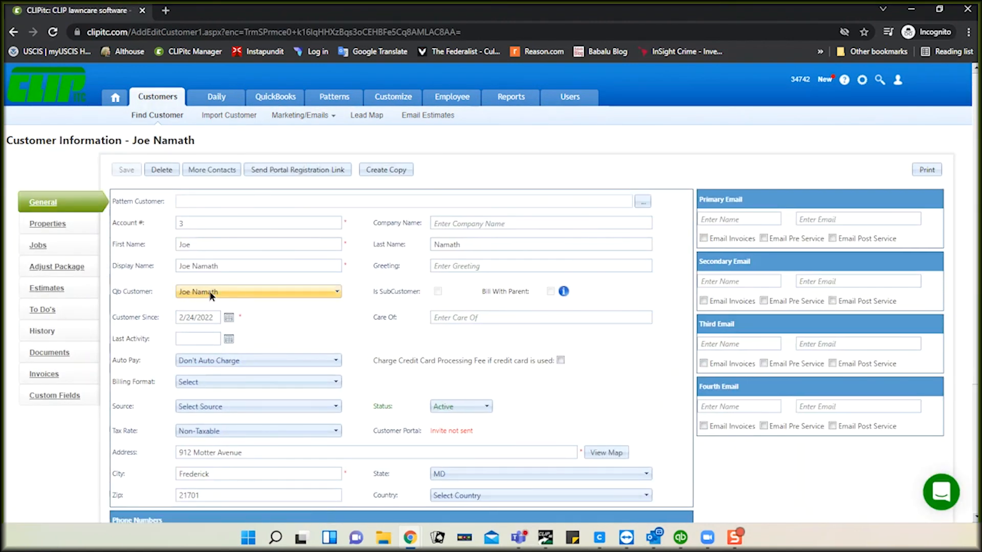
{"action": "left_click", "coordinate": [210, 293]}
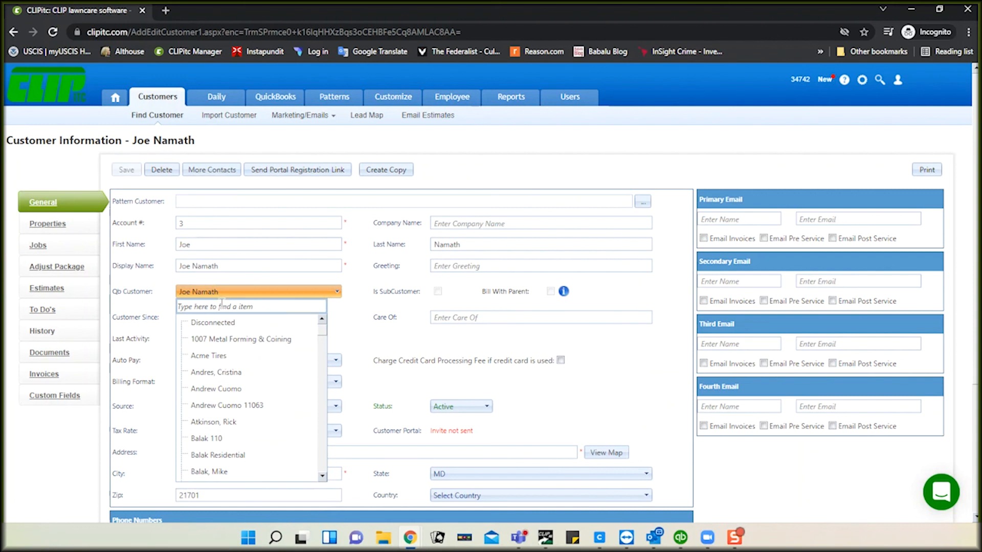
{"action": "left_click", "coordinate": [222, 304]}
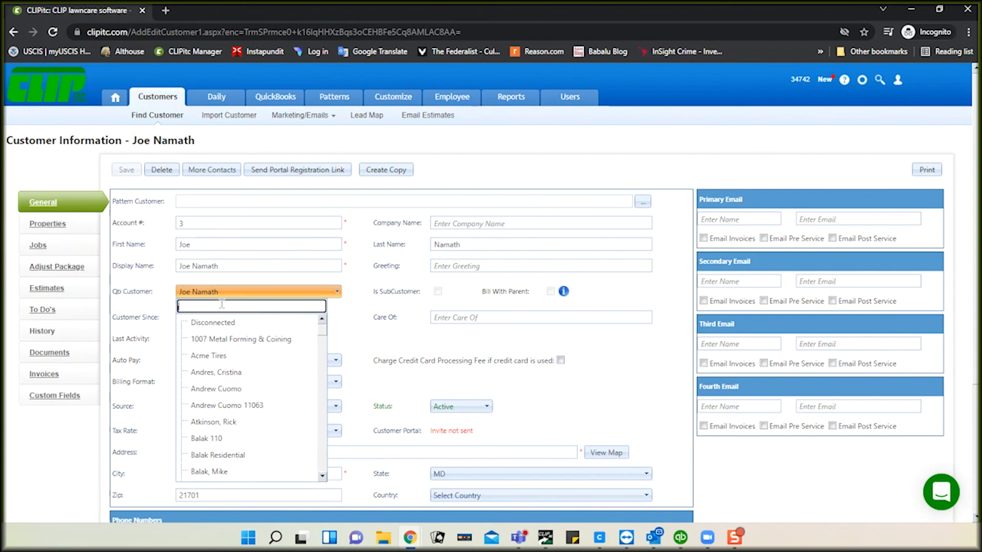
{"action": "type", "text": "j"}
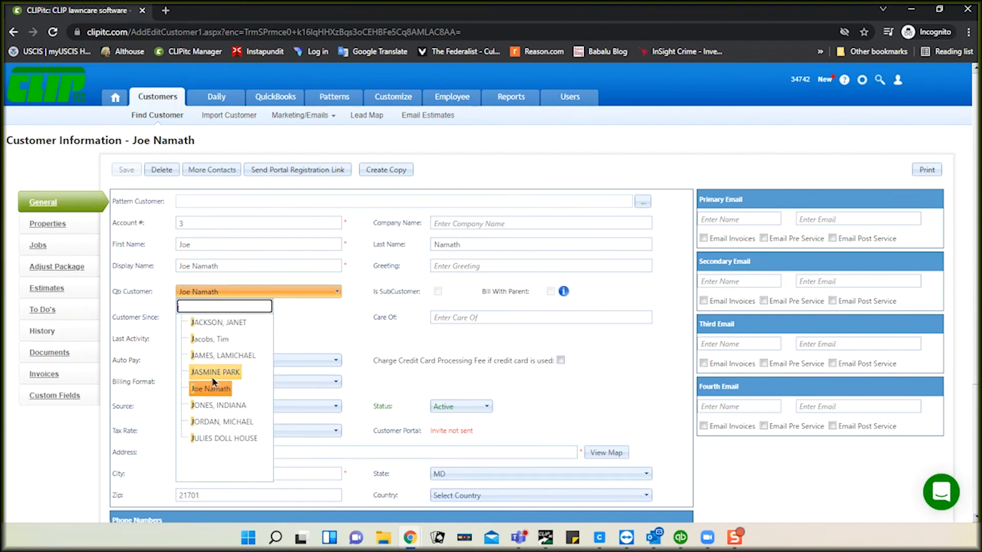
{"action": "left_click", "coordinate": [309, 328]}
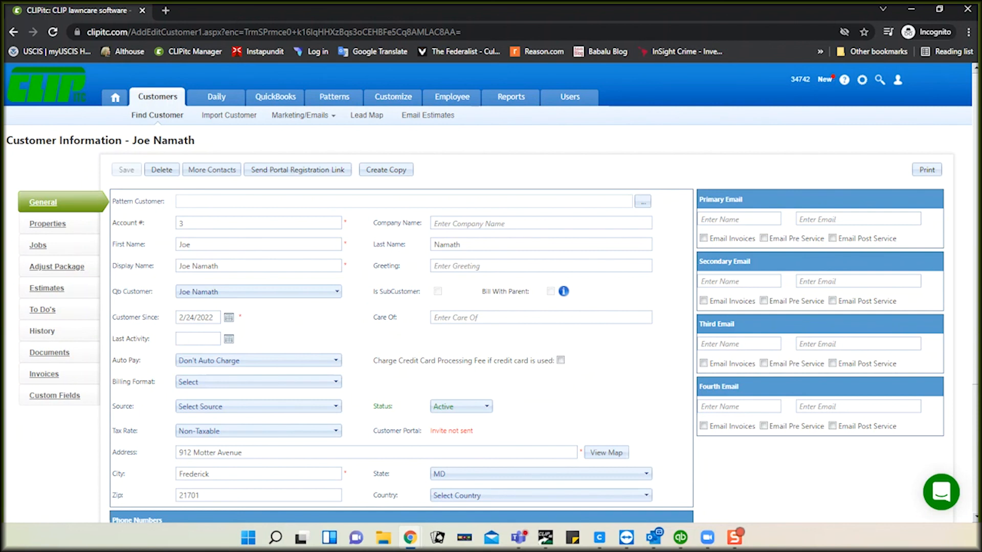
{"action": "left_click", "coordinate": [281, 100]}
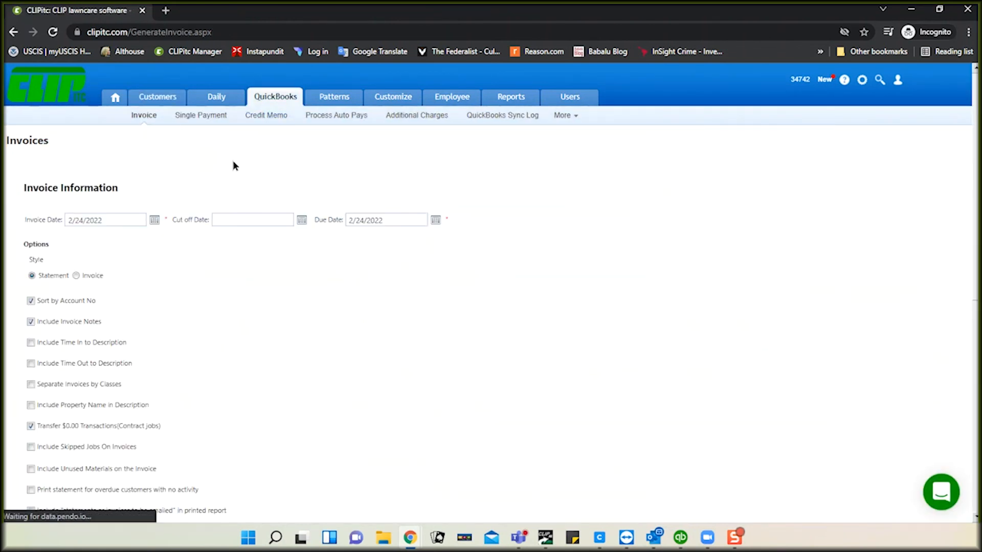
Step: Open the Generate / Edit Individual Invoices list of jobs from the Invoice page
{"action": "scroll", "coordinate": [234, 164], "scroll_direction": "down", "scroll_amount": 2}
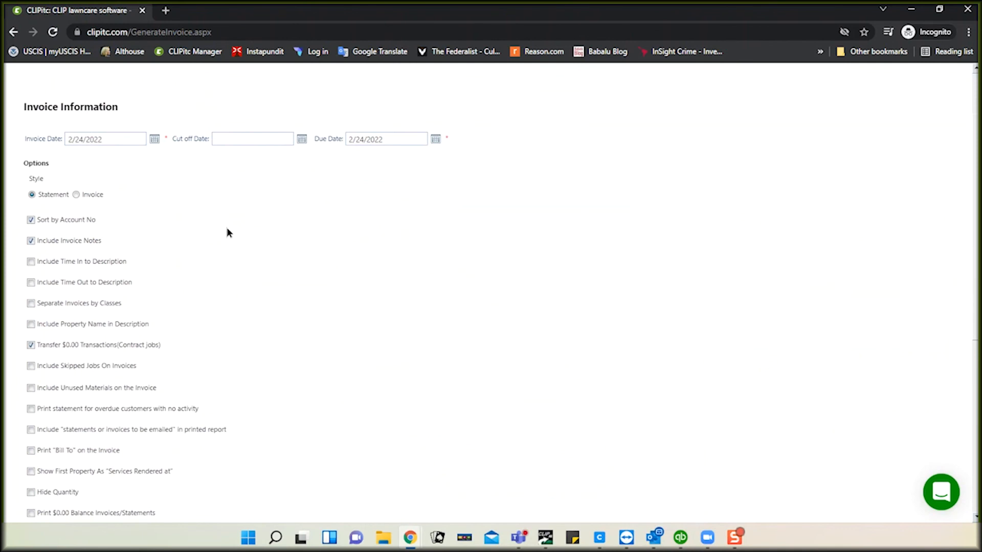
{"action": "scroll", "coordinate": [228, 233], "scroll_direction": "down", "scroll_amount": 4}
{"action": "scroll", "coordinate": [227, 232], "scroll_direction": "up", "scroll_amount": 2}
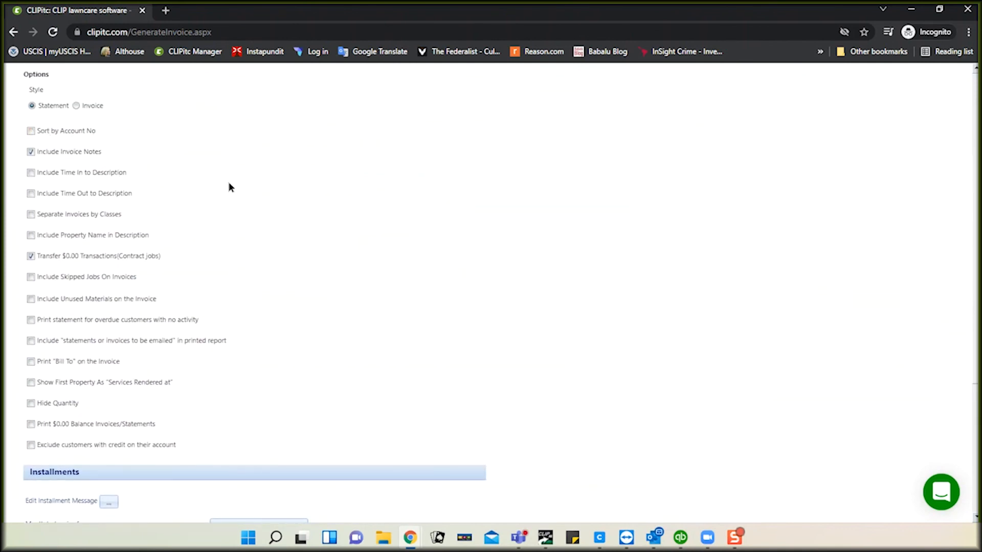
{"action": "scroll", "coordinate": [244, 189], "scroll_direction": "down", "scroll_amount": 4}
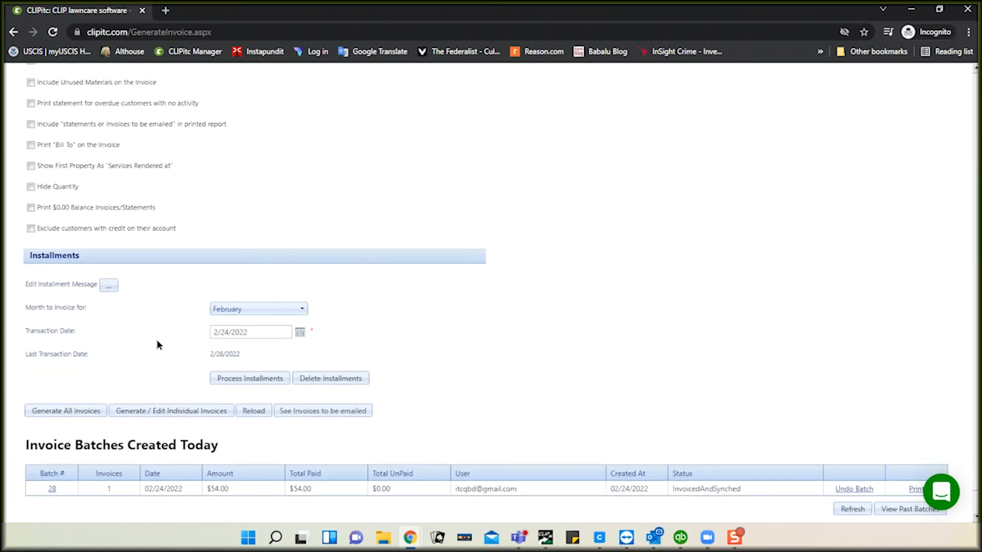
{"action": "left_click", "coordinate": [177, 412]}
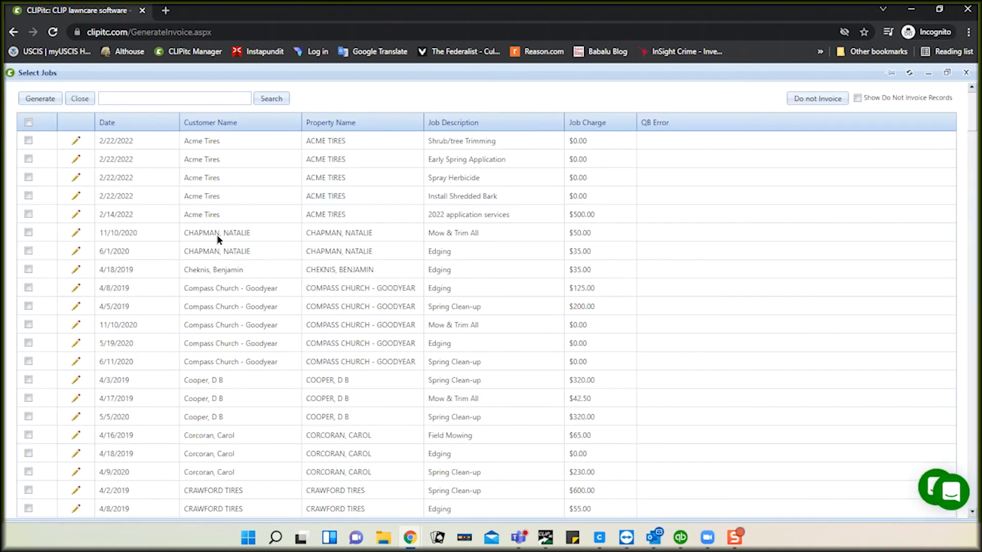
Step: Sort the Select Jobs list by Customer Name
{"action": "left_click", "coordinate": [447, 124]}
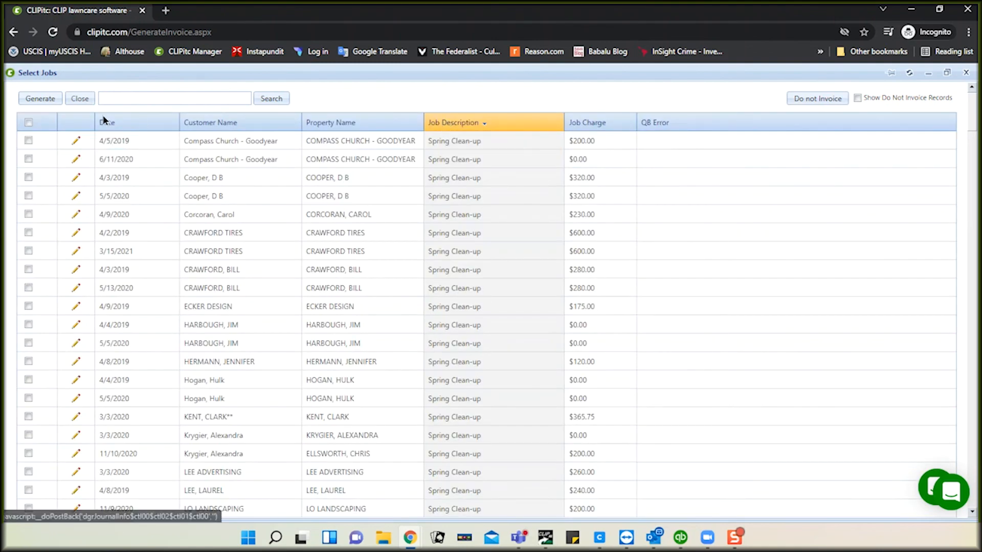
{"action": "left_click", "coordinate": [107, 123]}
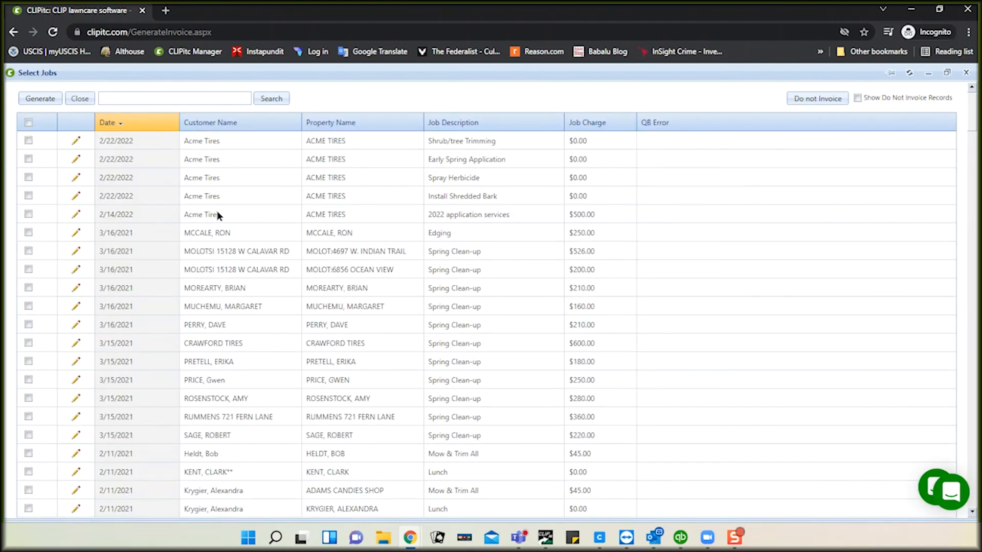
{"action": "left_click", "coordinate": [203, 126]}
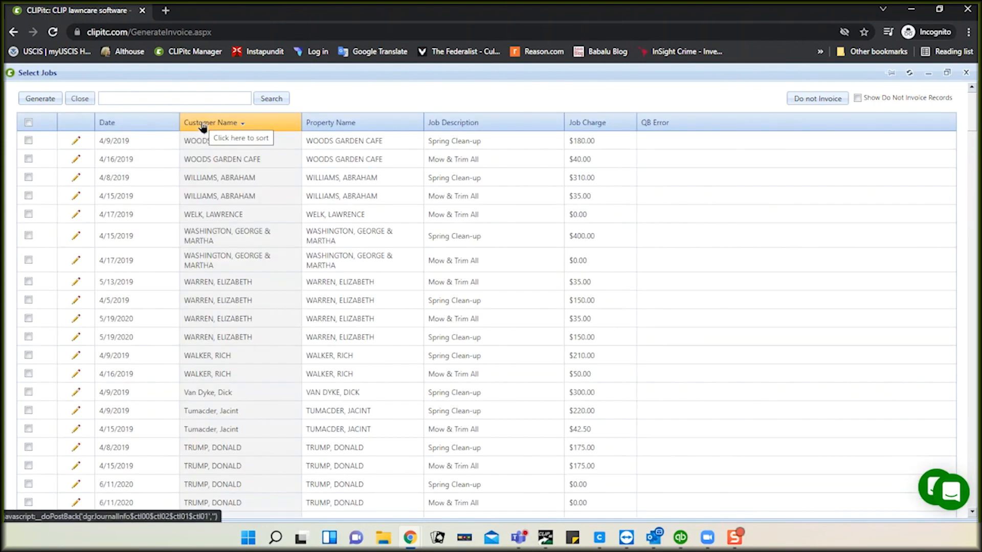
{"action": "left_click", "coordinate": [203, 127]}
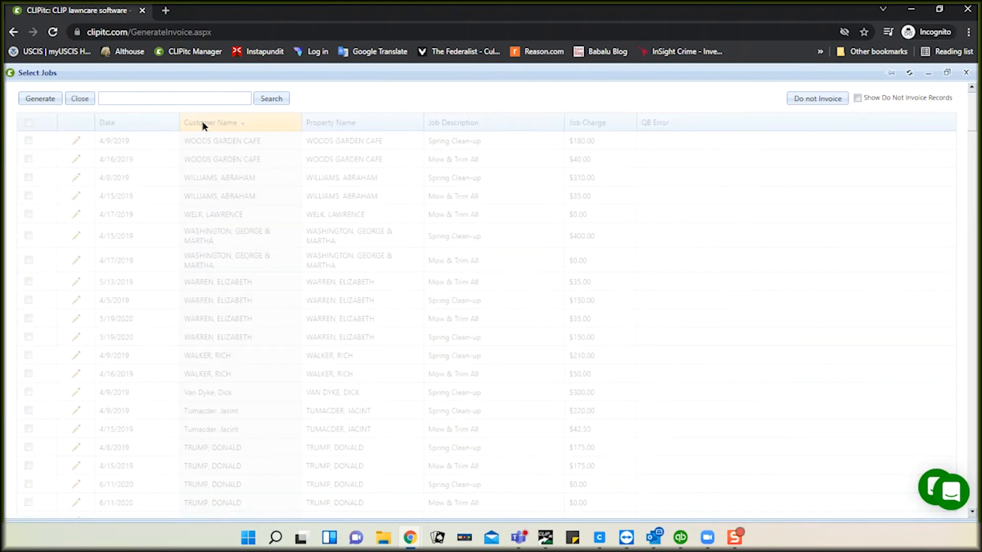